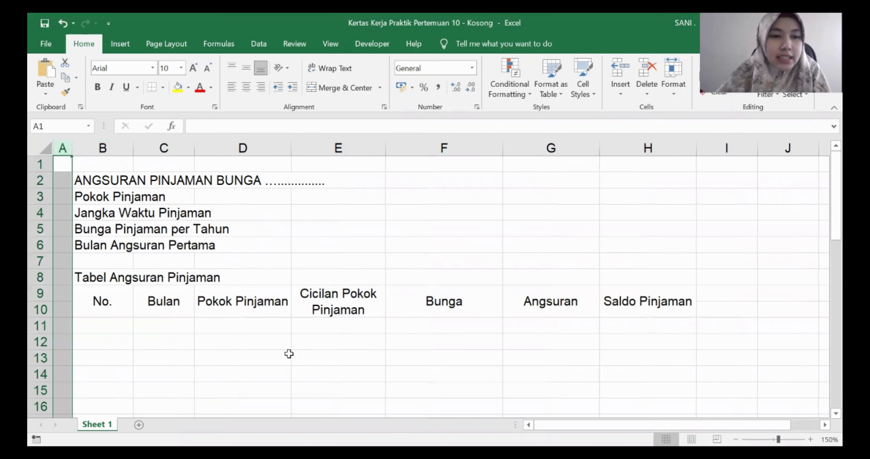
# Step: Replace the dots in the B2 title so it reads "ANGSURAN PINJAMAN BUNGA EFEKTIF" and make it bold
pyautogui.moveTo(270, 342); pyautogui.dragTo(270, 358)
pyautogui.click(85, 181)
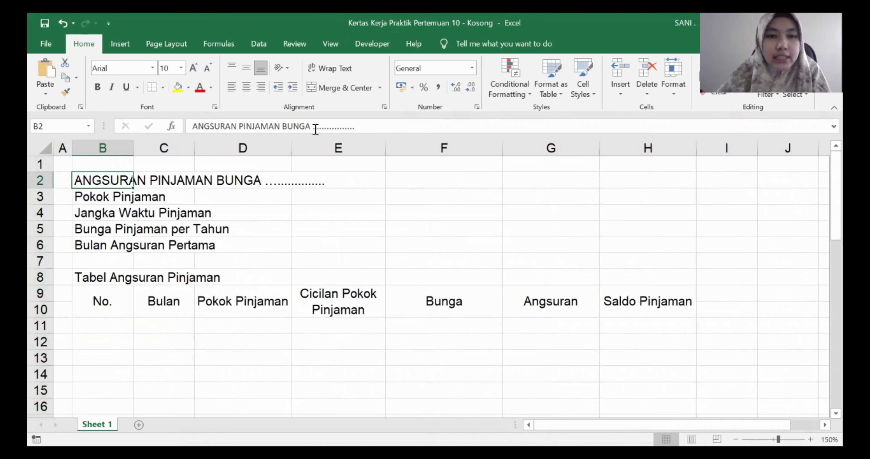
pyautogui.doubleClick(342, 127)
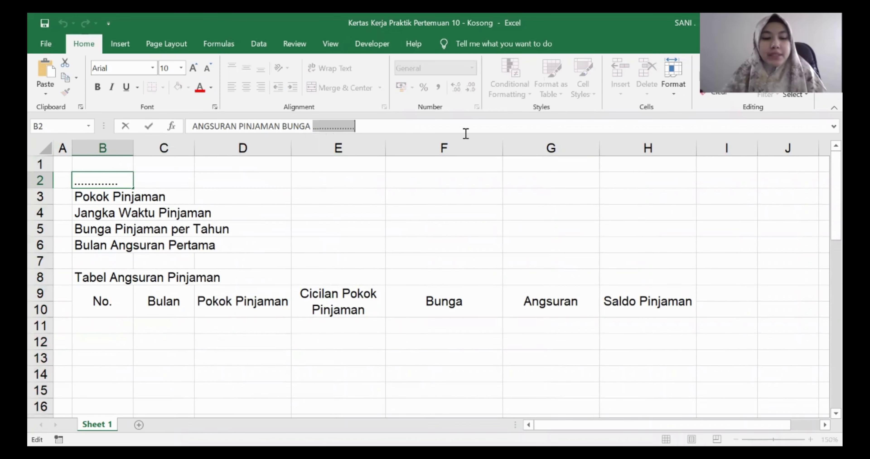
pyautogui.press('BackSpace')
pyautogui.write('EFEKTIF')
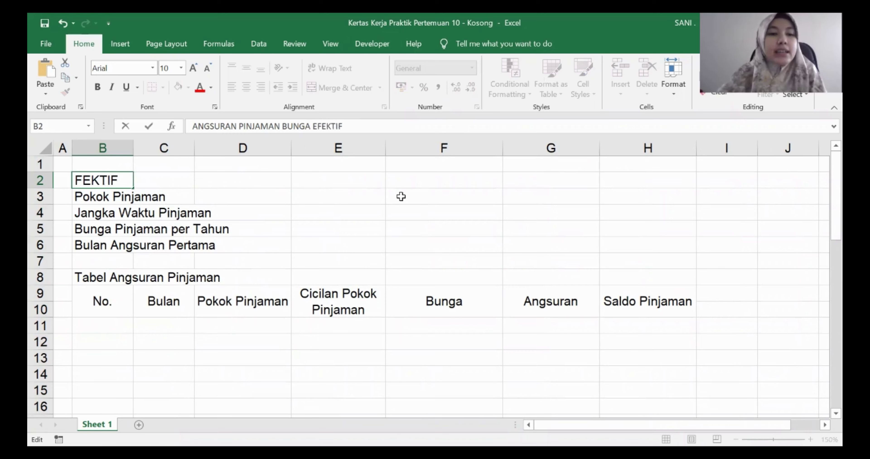
pyautogui.click(271, 225)
pyautogui.click(89, 175)
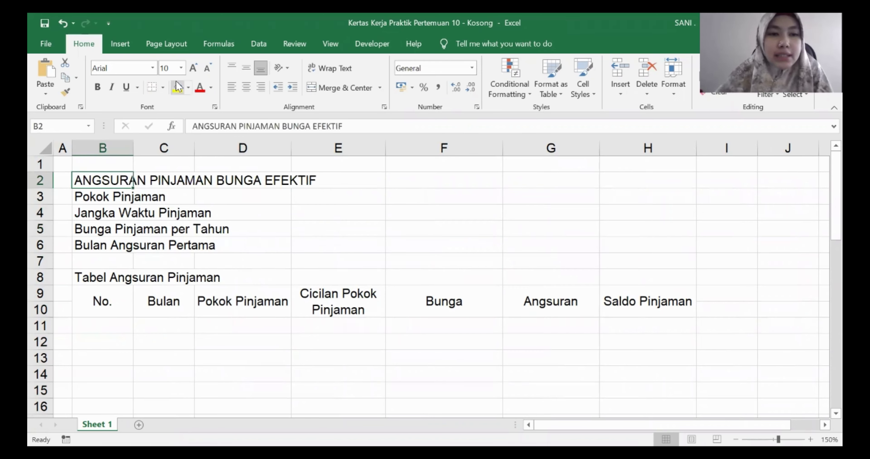
pyautogui.click(97, 87)
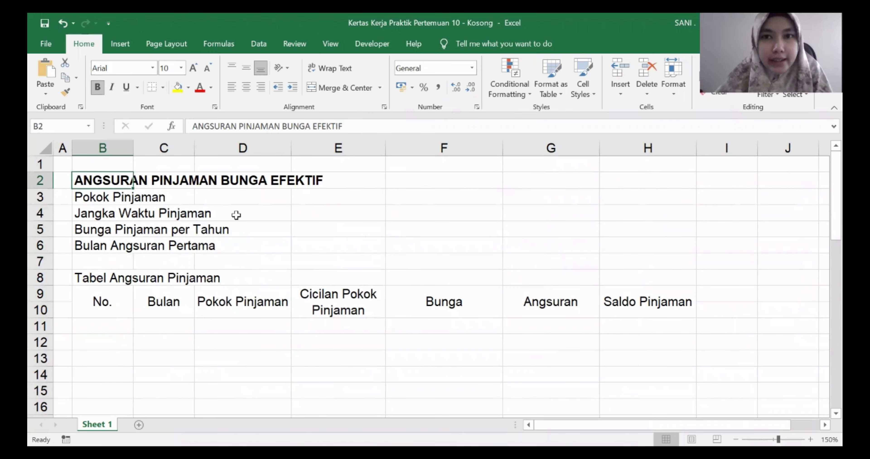
pyautogui.click(81, 199)
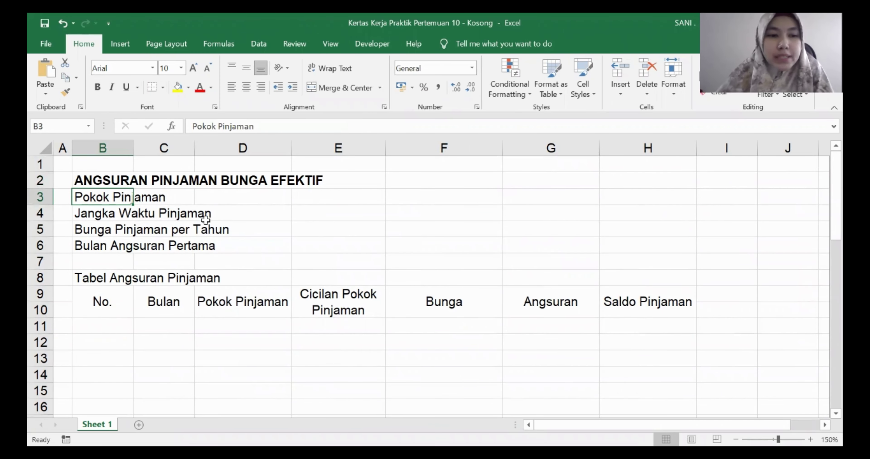
pyautogui.click(105, 213)
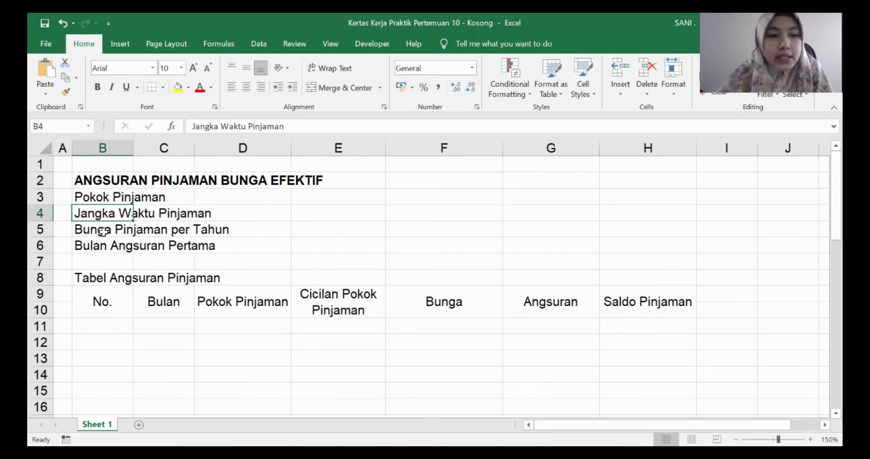
pyautogui.click(103, 232)
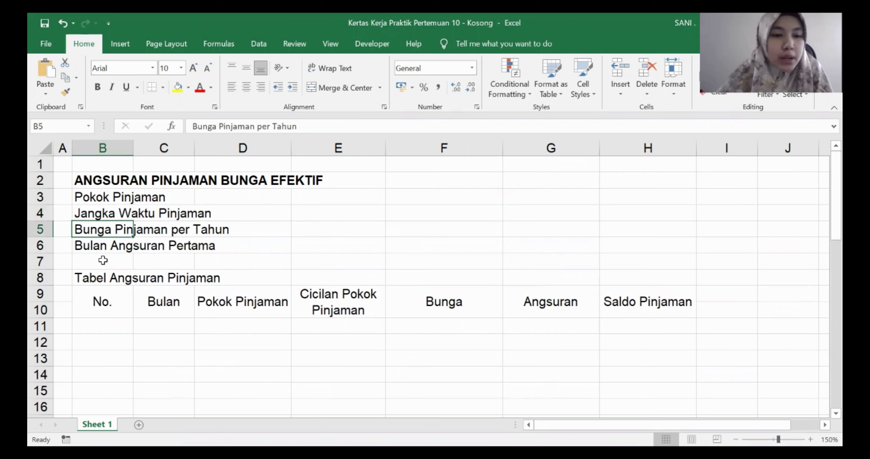
pyautogui.click(98, 246)
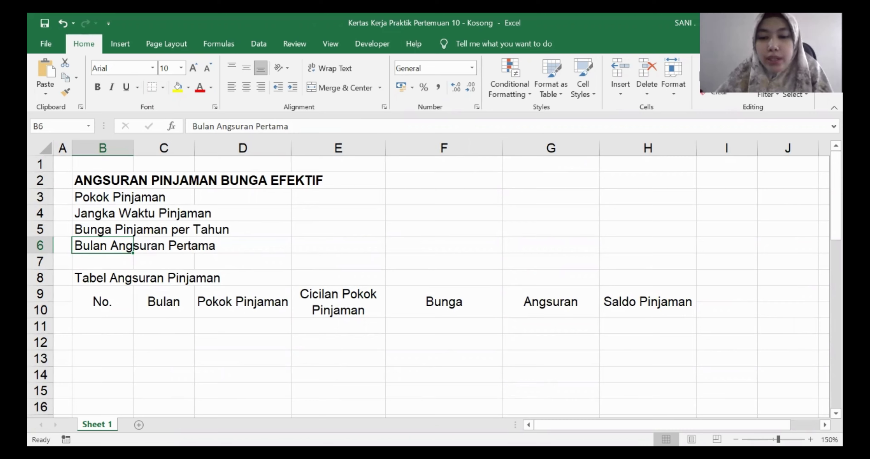
pyautogui.click(425, 290)
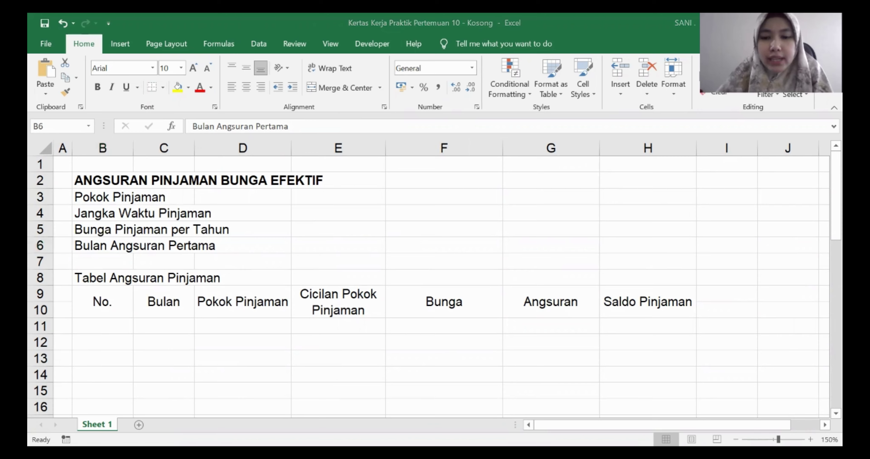
# Step: Paste the copied picture of the finished installment table at J3 and shift it up to the first row
pyautogui.click(760, 191)
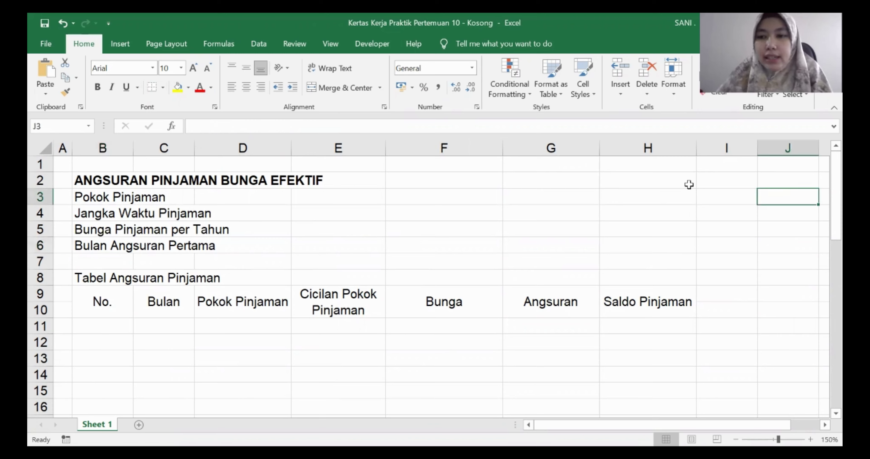
pyautogui.click(46, 70)
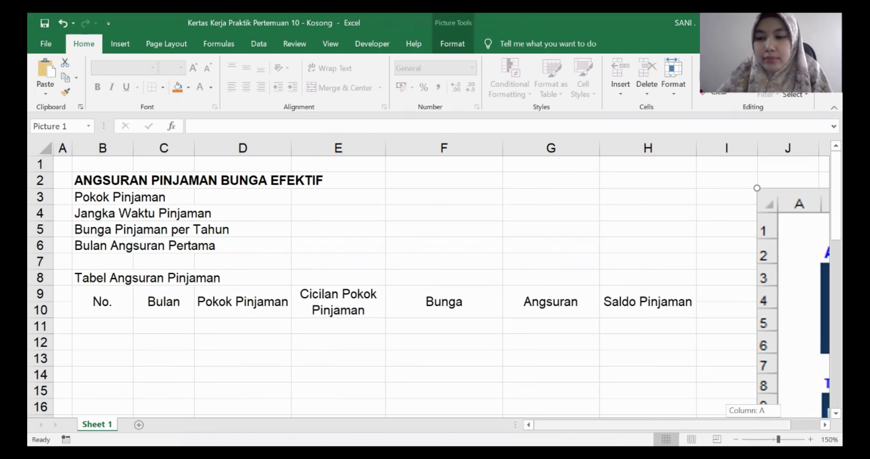
pyautogui.click(824, 425)
pyautogui.moveTo(641, 425); pyautogui.dragTo(736, 420)
pyautogui.moveTo(493, 261); pyautogui.dragTo(509, 231)
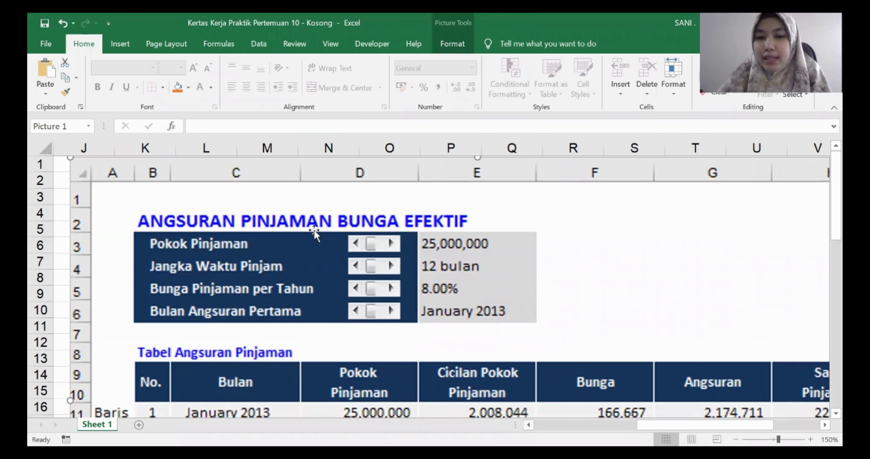
# Step: Shrink the pasted picture to about half its size and place it directly beside the Saldo Pinjaman column
pyautogui.moveTo(69, 157); pyautogui.dragTo(480, 355)
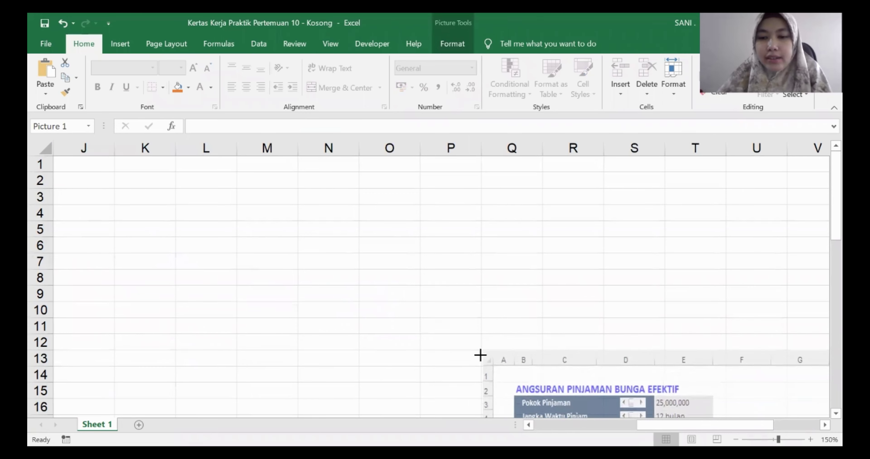
pyautogui.moveTo(575, 407); pyautogui.dragTo(191, 195)
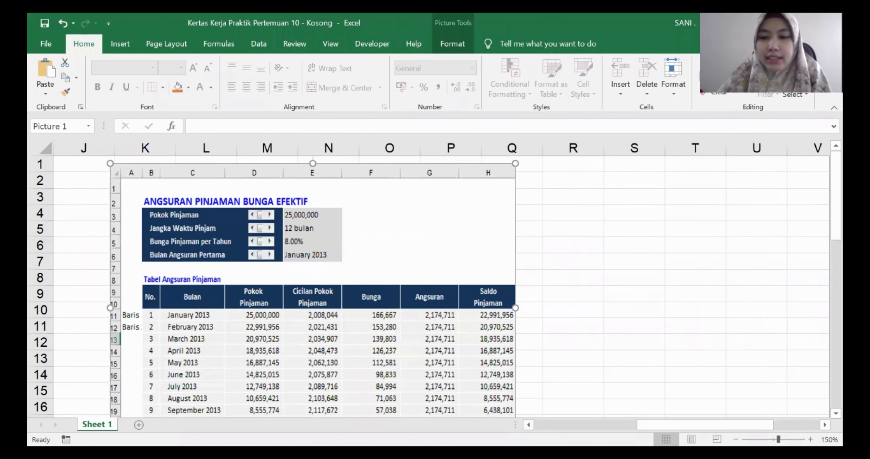
pyautogui.moveTo(692, 425); pyautogui.dragTo(624, 410)
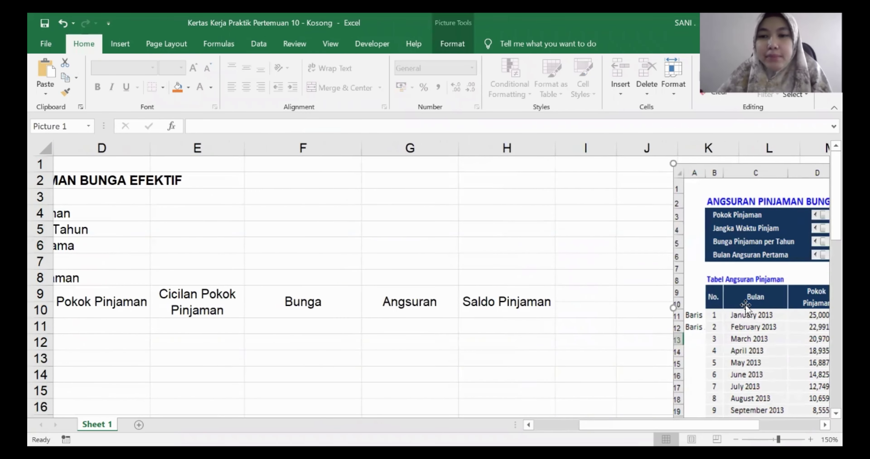
pyautogui.moveTo(764, 277); pyautogui.dragTo(660, 264)
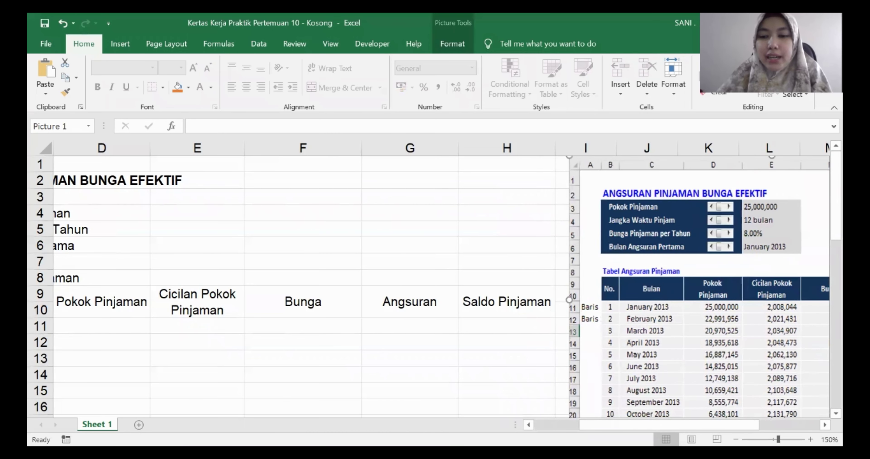
pyautogui.moveTo(679, 423); pyautogui.dragTo(630, 424)
pyautogui.moveTo(746, 259); pyautogui.dragTo(740, 260)
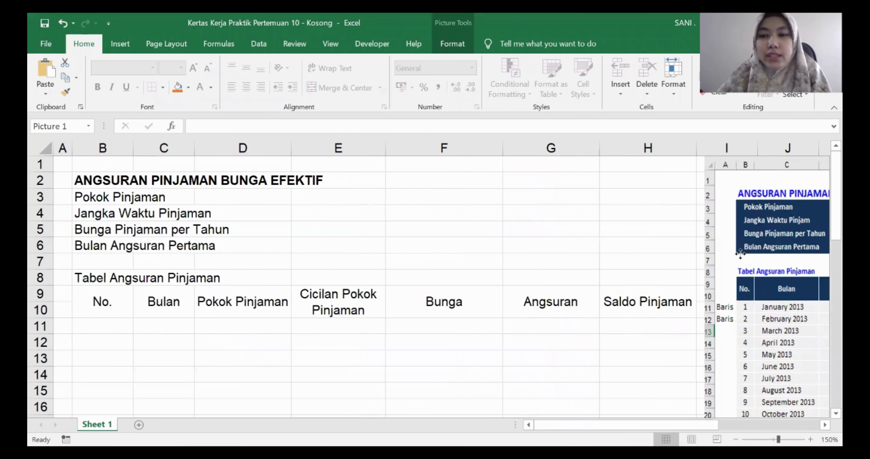
# Step: Bring the whole reference picture into view to examine its loan values, and return it to column I
pyautogui.click(323, 194)
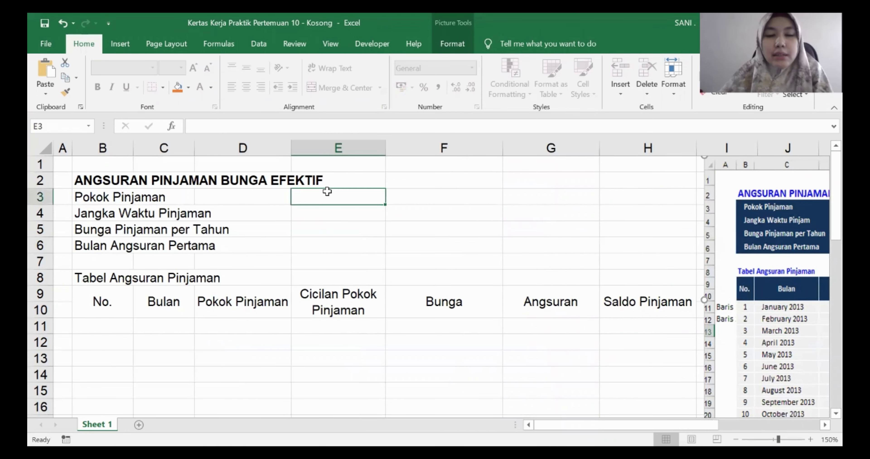
pyautogui.moveTo(756, 228); pyautogui.dragTo(397, 229)
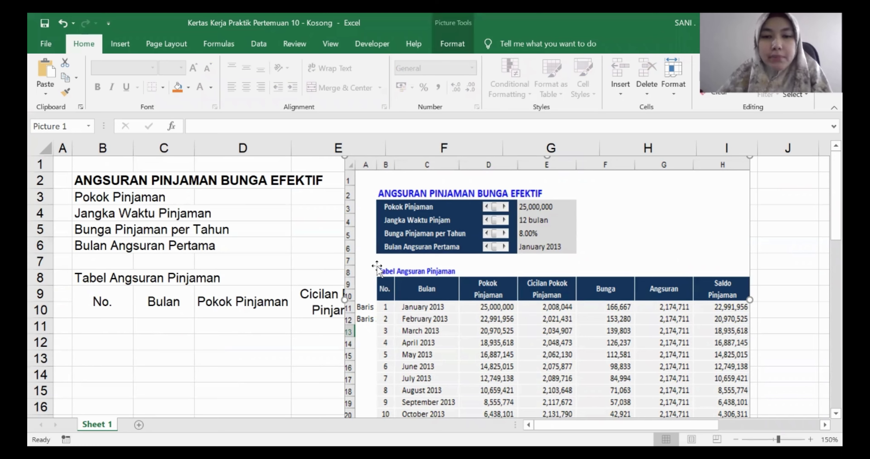
pyautogui.moveTo(525, 236); pyautogui.dragTo(755, 199)
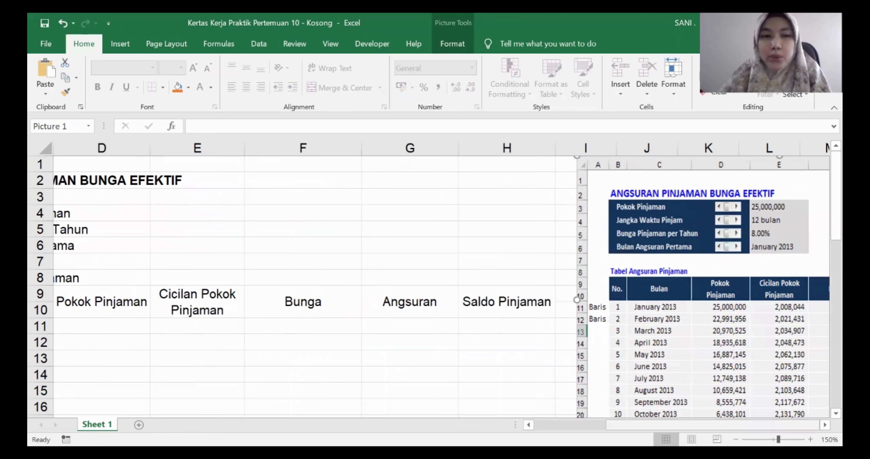
pyautogui.hscroll(-3, 295, 196)
pyautogui.click(331, 196)
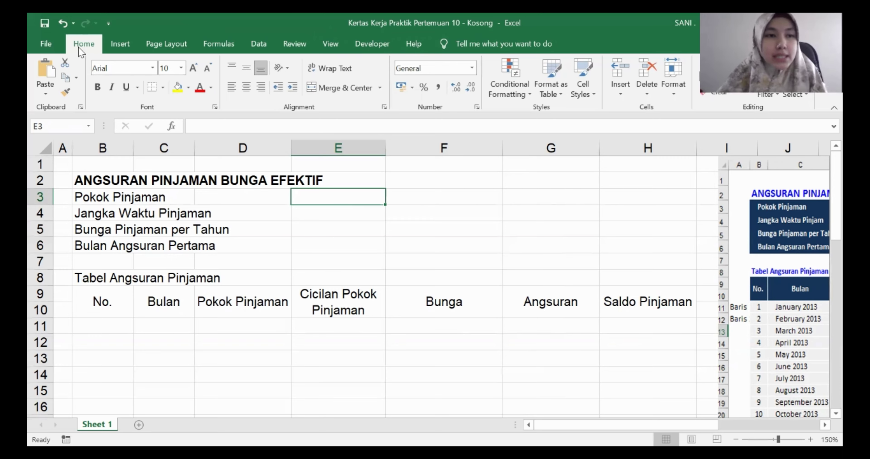
# Step: Check in the ribbon customization options that Developer is enabled among the main tabs, and accept the options
pyautogui.click(50, 48)
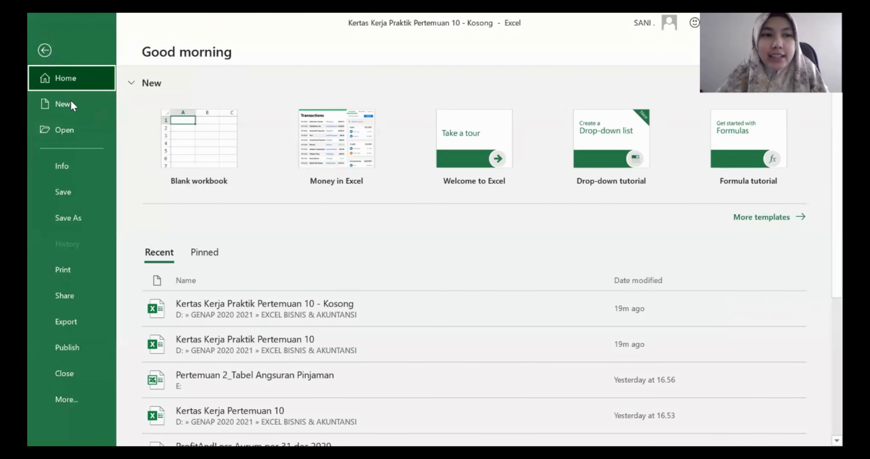
pyautogui.click(64, 401)
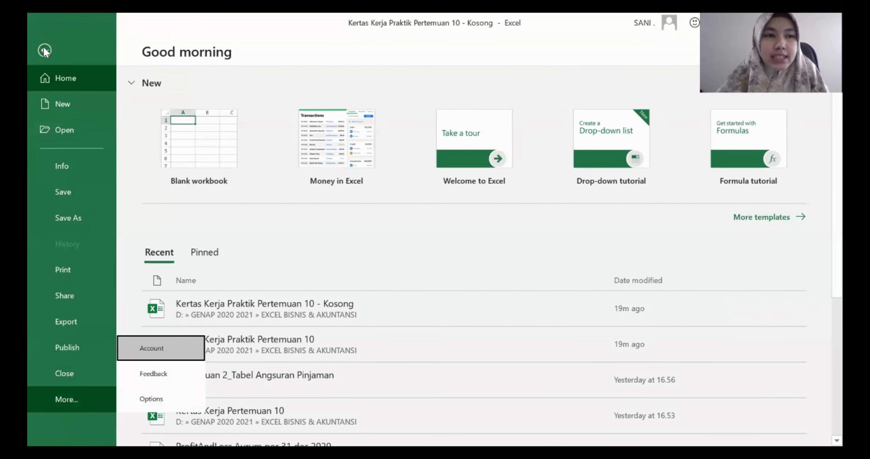
pyautogui.click(166, 399)
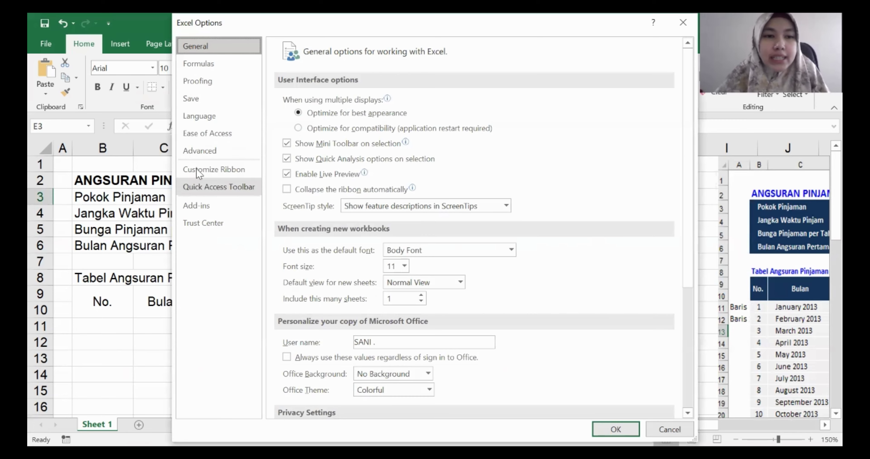
pyautogui.click(209, 169)
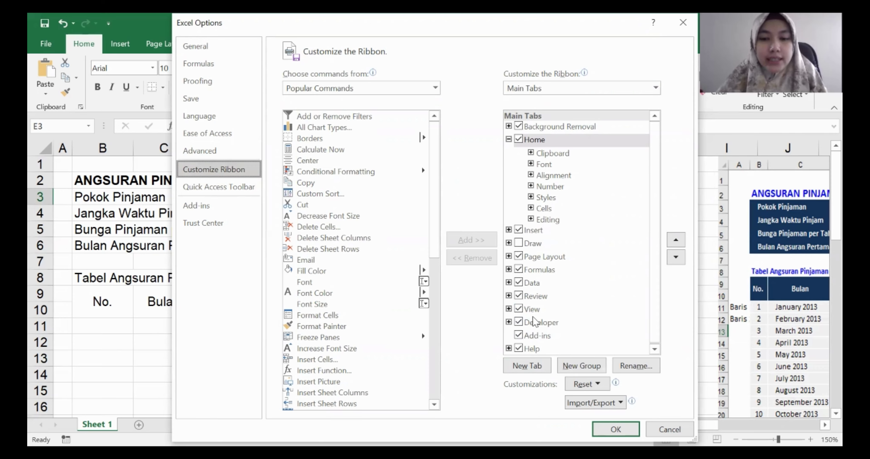
pyautogui.click(616, 429)
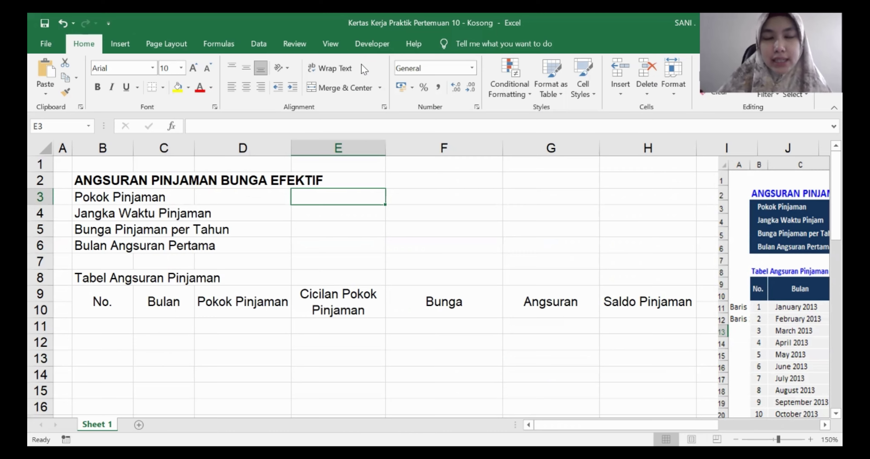
# Step: Insert a Scroll Bar form control starting in cell E3, beside the Pokok Pinjaman label
pyautogui.click(370, 42)
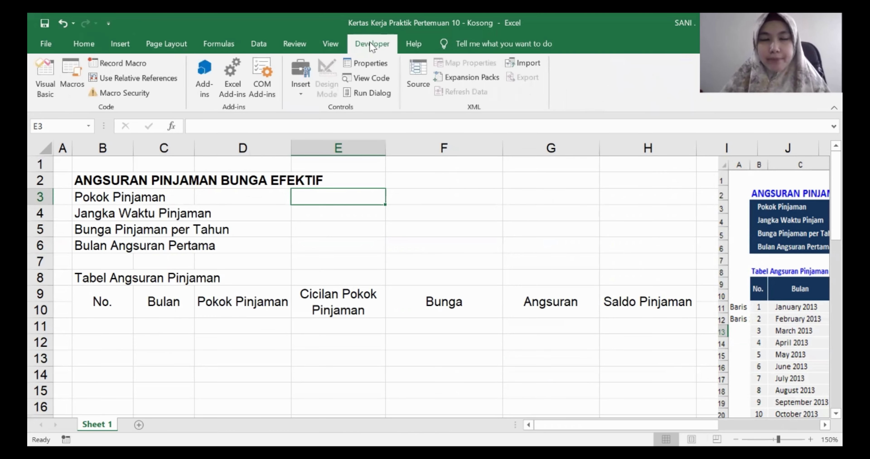
pyautogui.click(295, 91)
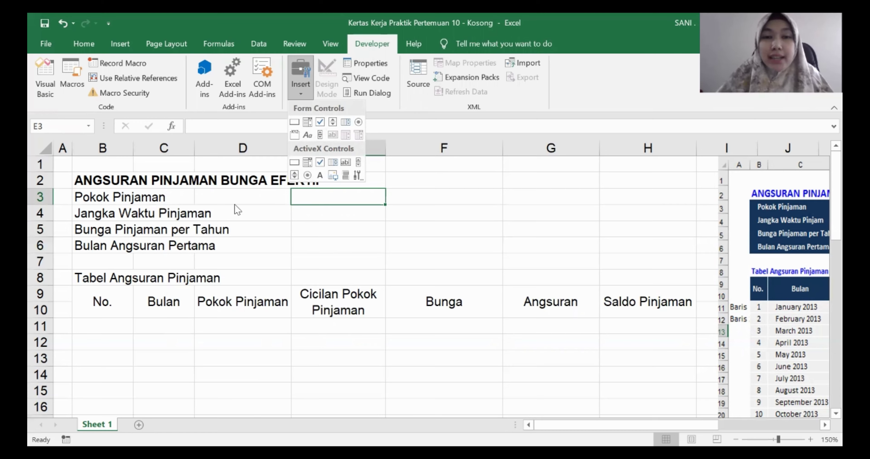
pyautogui.click(320, 135)
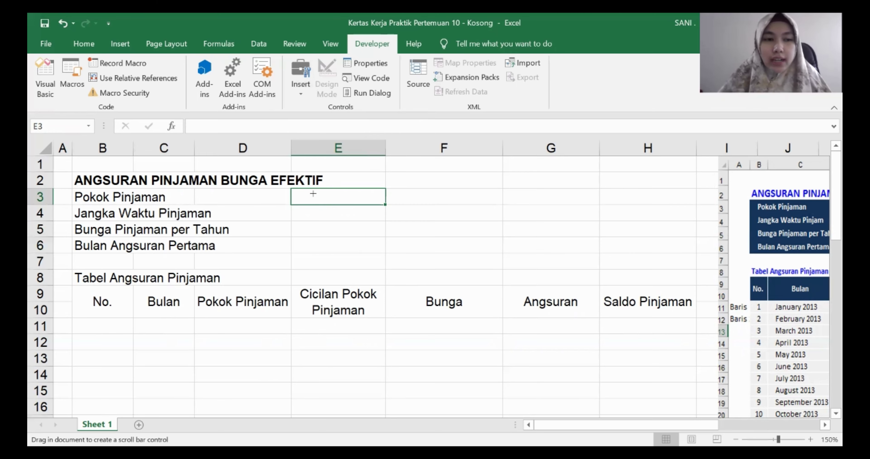
pyautogui.moveTo(313, 193); pyautogui.dragTo(405, 418)
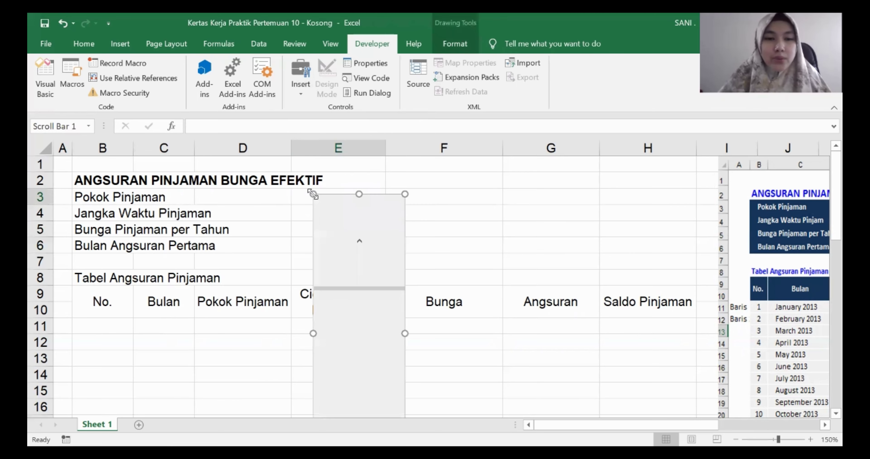
# Step: Resize the scroll bar into a small horizontal bar that fits inside cell E3
pyautogui.scroll(-3, 370, 248)
pyautogui.scroll(-1, 368, 255)
pyautogui.scroll(2, 367, 258)
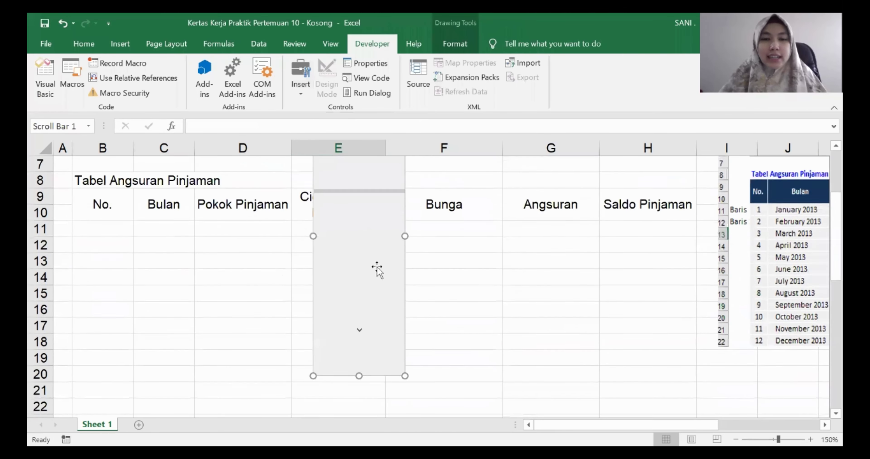
pyautogui.moveTo(403, 375); pyautogui.dragTo(356, 179)
pyautogui.scroll(2, 367, 254)
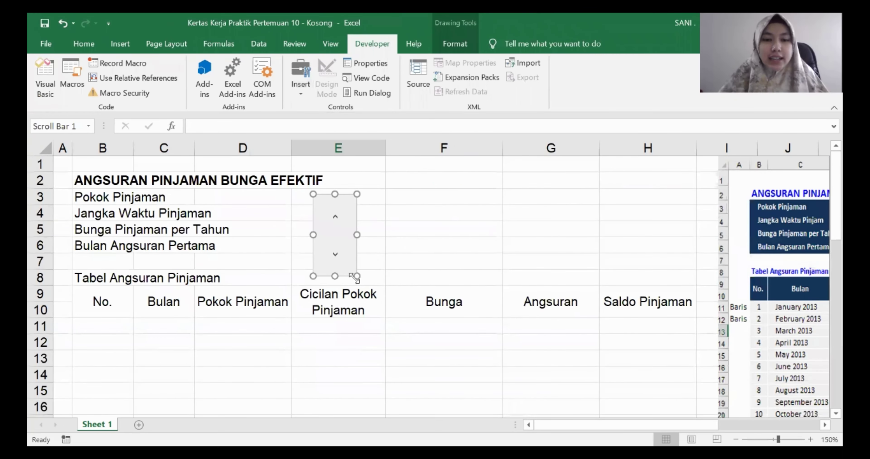
pyautogui.moveTo(357, 277); pyautogui.dragTo(334, 192)
pyautogui.click(398, 231)
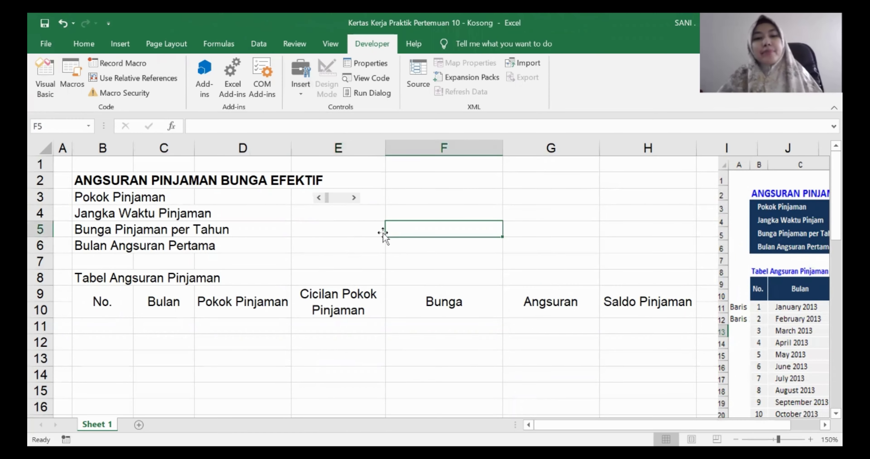
# Step: Duplicate the Pokok Pinjaman scroll bar and align the copy directly below it in cell E4, beside Jangka Waktu Pinjaman
pyautogui.rightClick(342, 200)
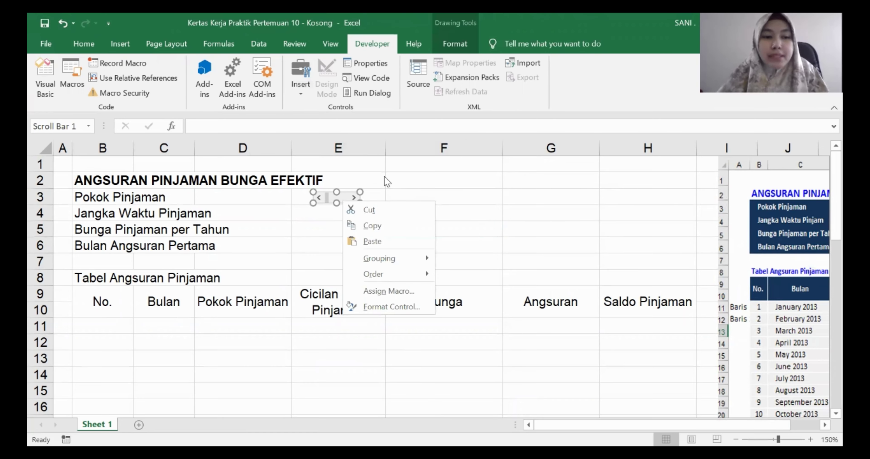
pyautogui.click(370, 226)
pyautogui.hotkey('ctrl', 'v')
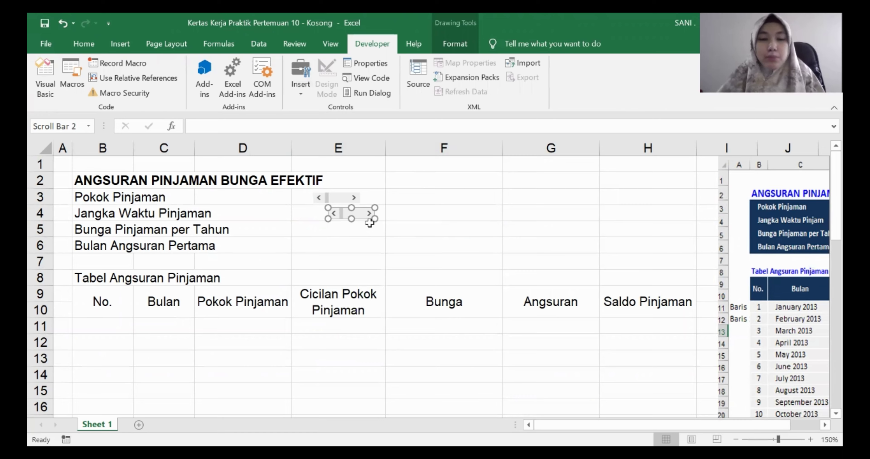
pyautogui.press('Left')
pyautogui.press('Left')
pyautogui.press('Left')
pyautogui.press('Left')
pyautogui.press('Left')
pyautogui.press('Left')
pyautogui.press('Left')
pyautogui.press('Left')
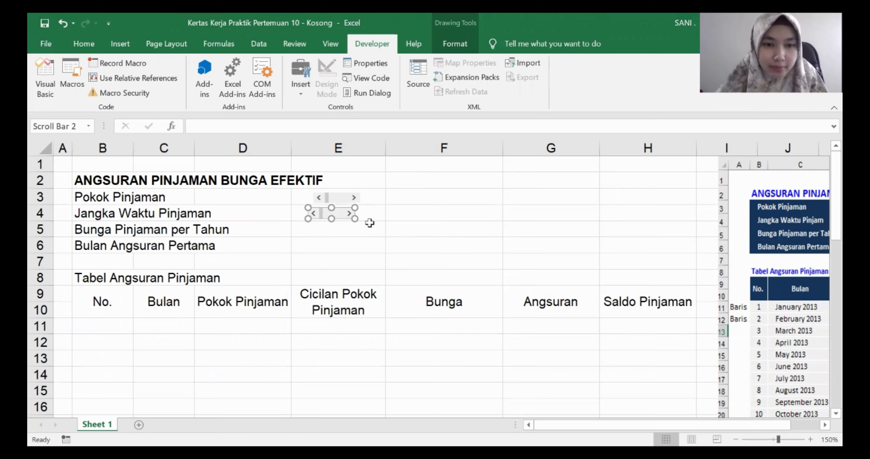
pyautogui.press('Right')
pyautogui.press('Right')
pyautogui.press('Right')
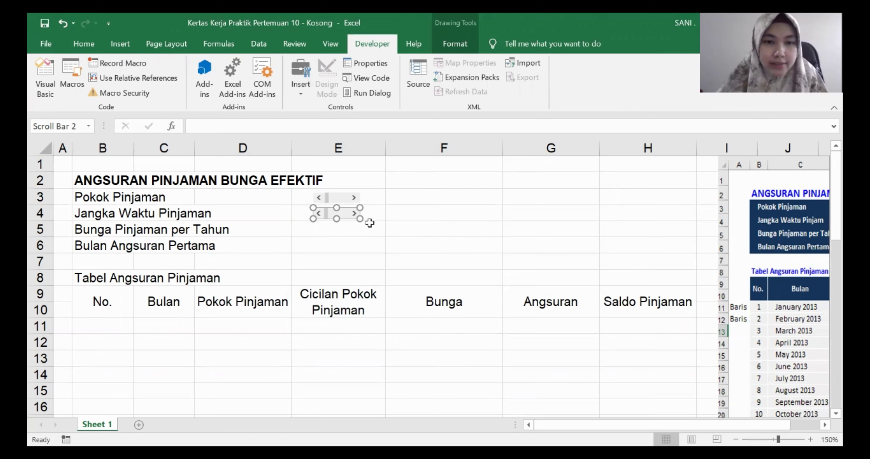
# Step: Duplicate both scroll bars together and place the copies in cells E5 and E6, aligned below the originals
pyautogui.keyDown('ctrl'); pyautogui.click(338, 198); pyautogui.keyUp('ctrl')
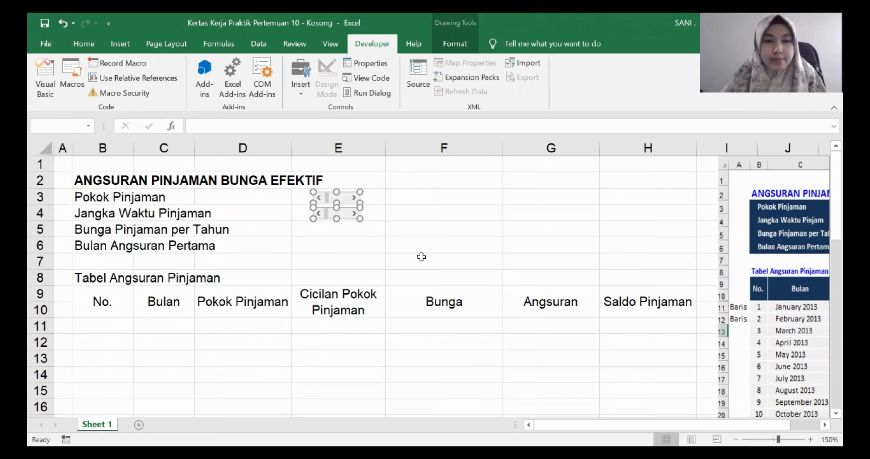
pyautogui.moveTo(403, 254); pyautogui.dragTo(425, 252)
pyautogui.hotkey('ctrl', 'v')
pyautogui.moveTo(434, 244); pyautogui.dragTo(341, 229)
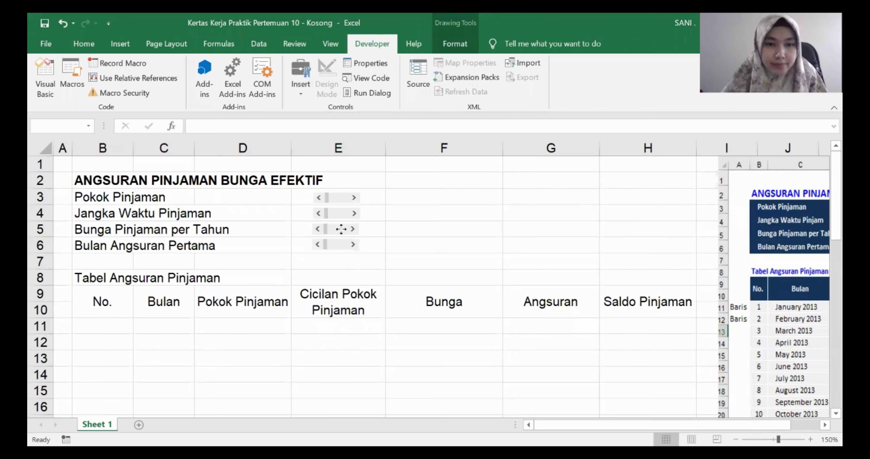
pyautogui.click(443, 244)
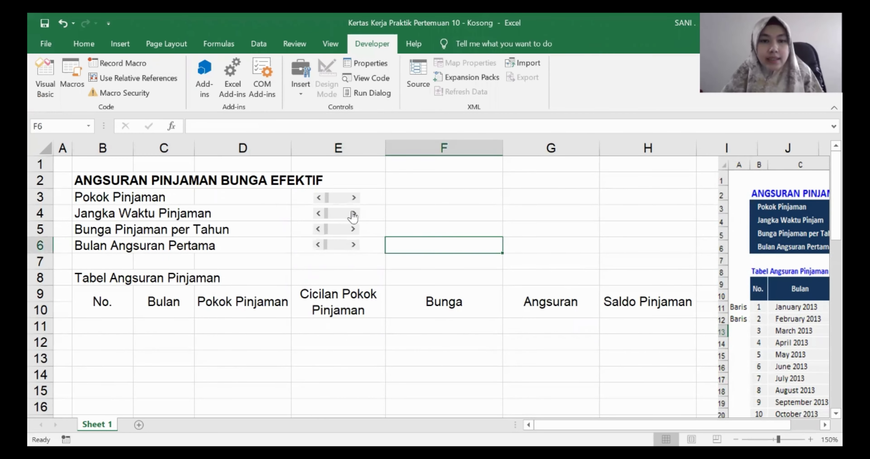
# Step: Try out the Pokok Pinjaman scroll bar by moving its slider forward and back
pyautogui.keyDown('ctrl'); pyautogui.click(352, 215); pyautogui.keyUp('ctrl')
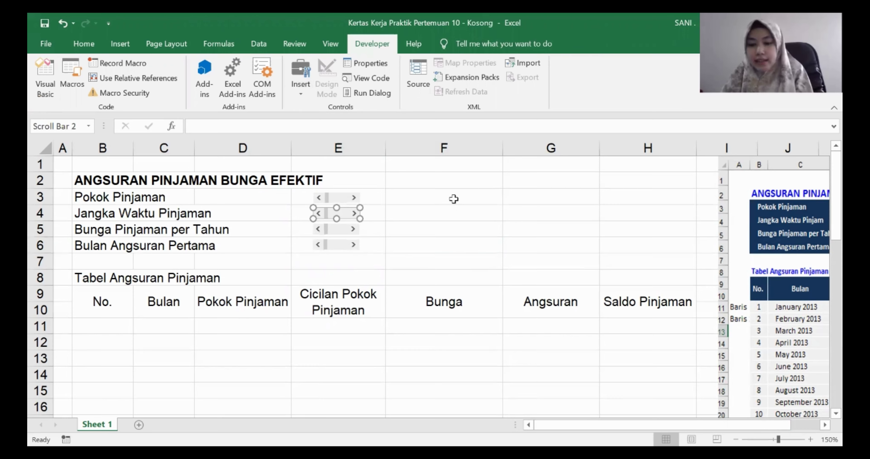
pyautogui.press('Escape')
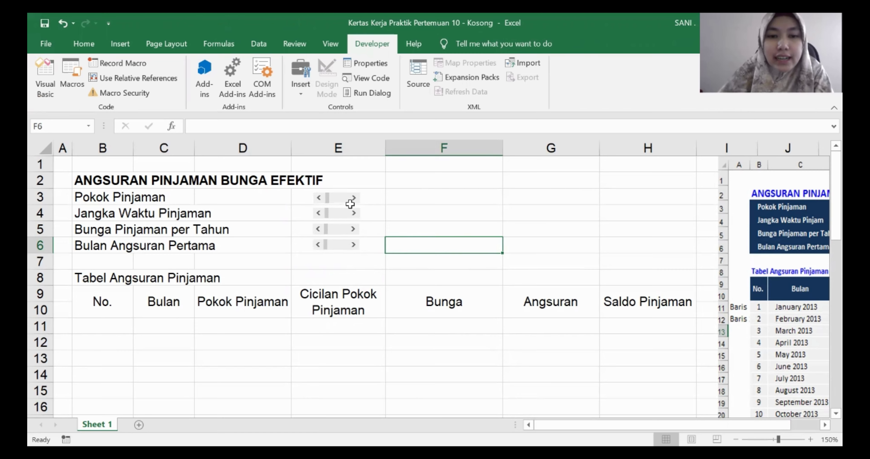
pyautogui.click(356, 199)
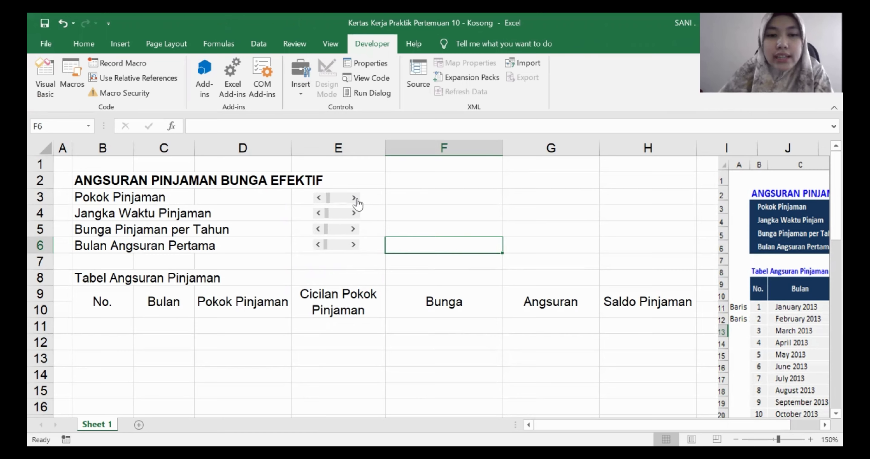
pyautogui.click(355, 199)
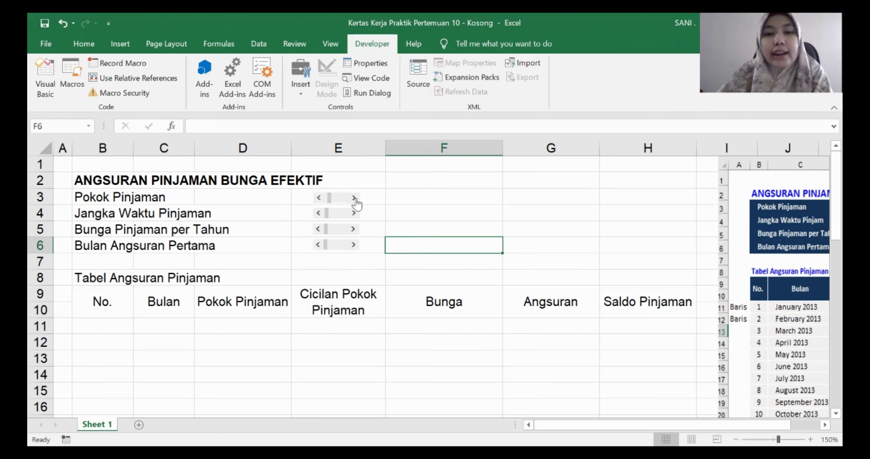
pyautogui.click(318, 199)
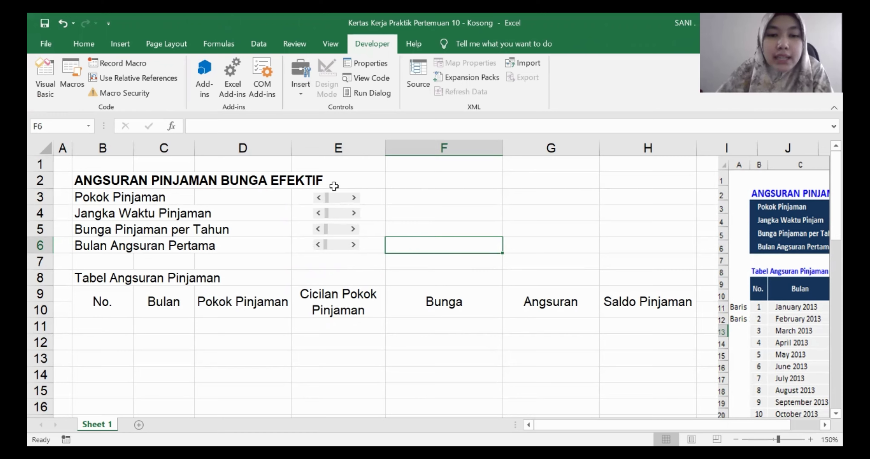
pyautogui.click(344, 202)
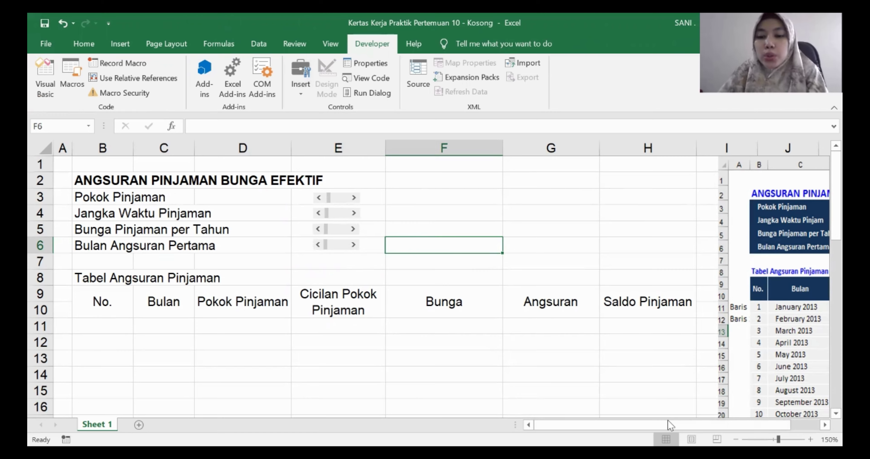
# Step: Examine the scroll bars and loan values in the reference picture, and return to the input area of the worksheet
pyautogui.click(40, 196)
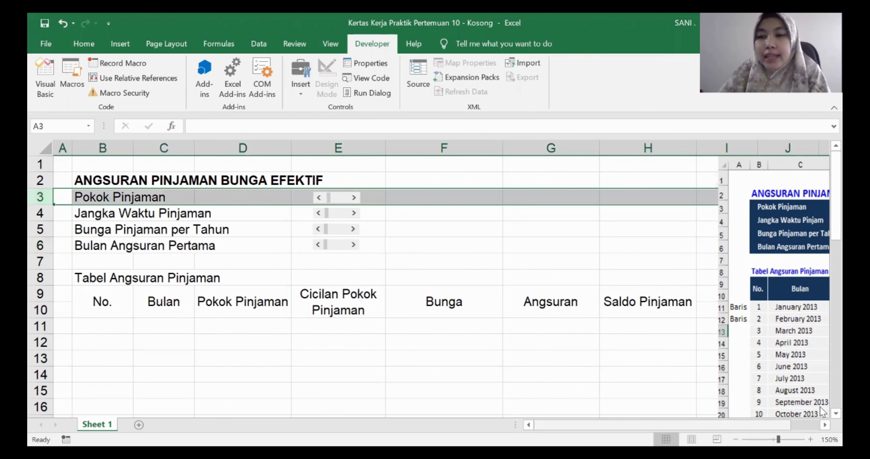
pyautogui.hscroll(1, 820, 407)
pyautogui.click(825, 425)
pyautogui.click(825, 425)
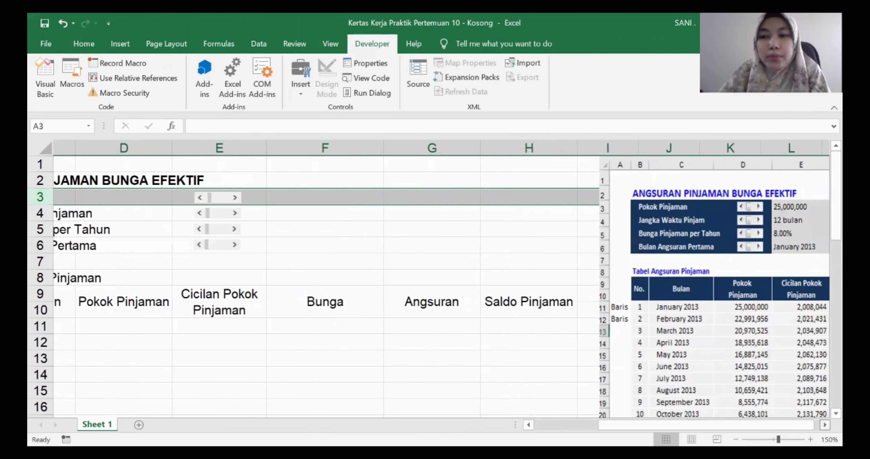
pyautogui.click(825, 425)
pyautogui.click(824, 425)
pyautogui.click(825, 425)
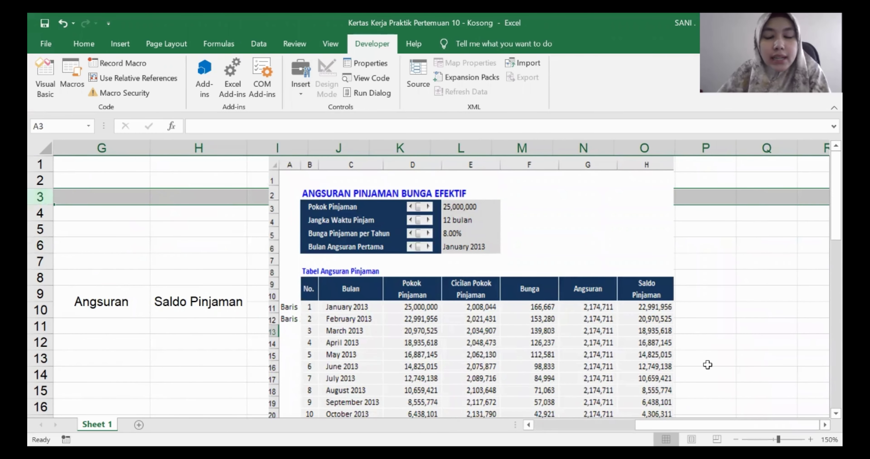
pyautogui.moveTo(721, 425); pyautogui.dragTo(611, 425)
pyautogui.click(474, 250)
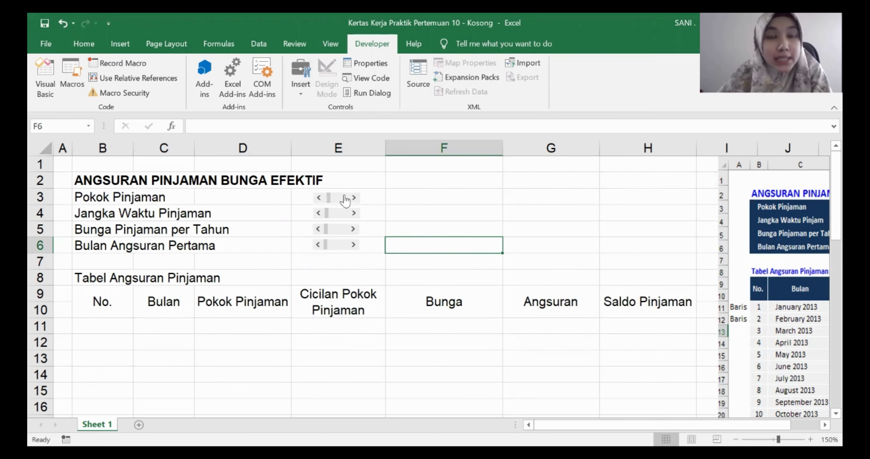
# Step: Format the Pokok Pinjaman scroll bar with current value 0, minimum 1, maximum 1000, incremental change 1 and page change 10
pyautogui.rightClick(344, 196)
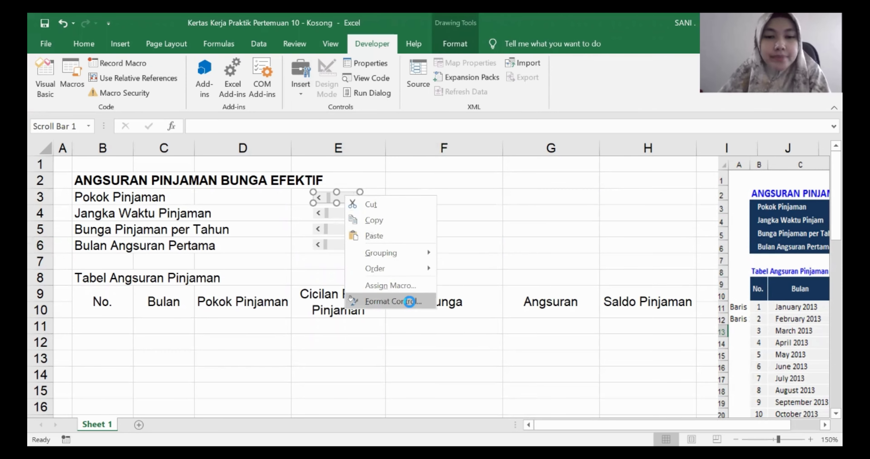
pyautogui.click(410, 301)
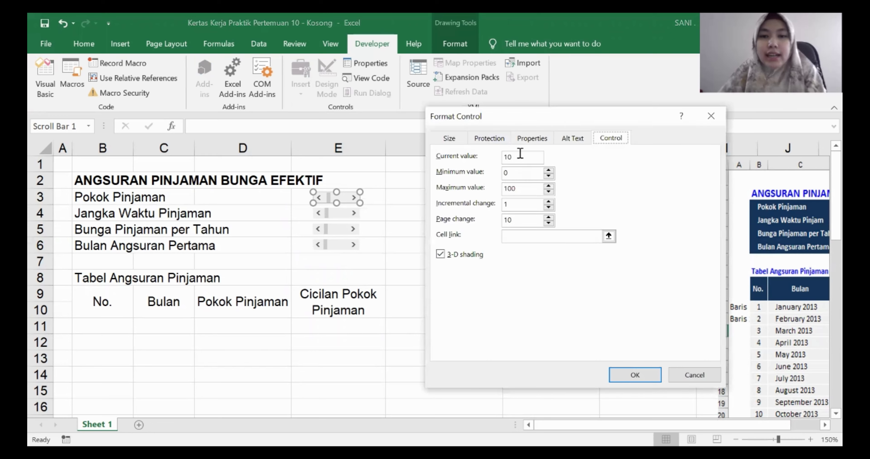
pyautogui.write('0')
pyautogui.press('Tab')
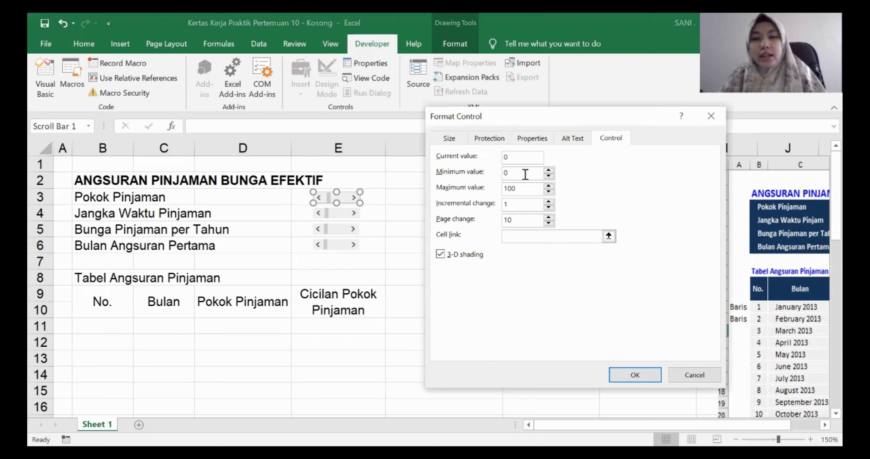
pyautogui.write('1')
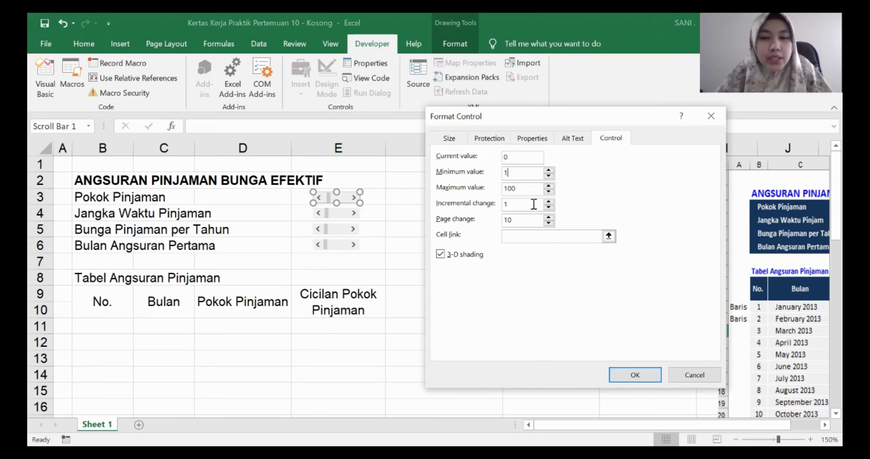
pyautogui.click(525, 188)
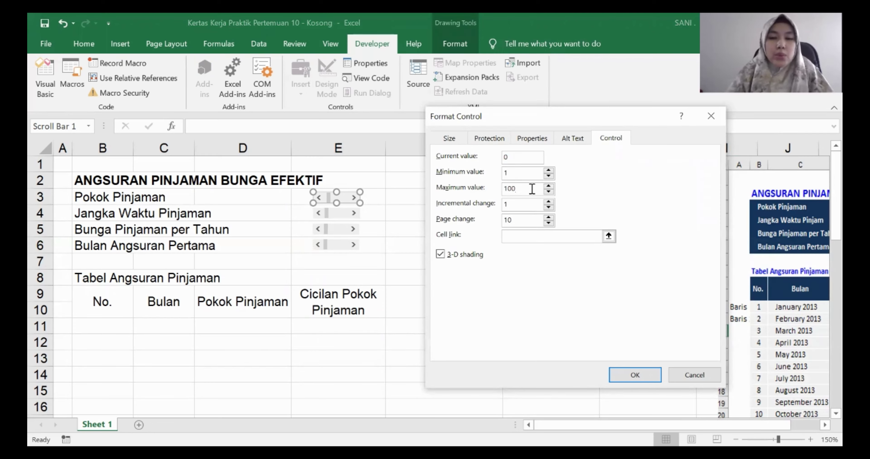
pyautogui.write('0')
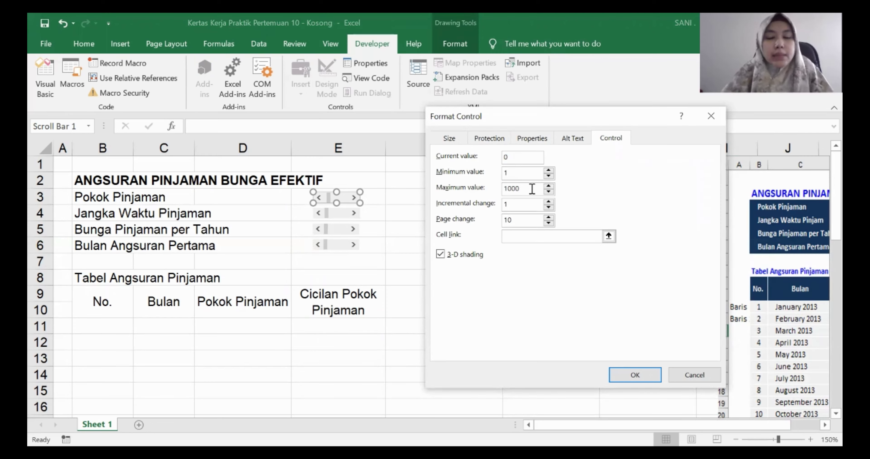
pyautogui.click(514, 203)
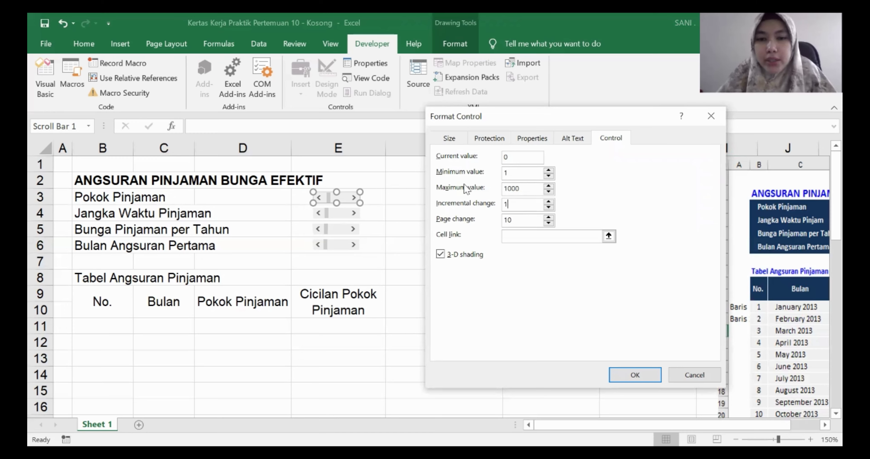
pyautogui.click(524, 190)
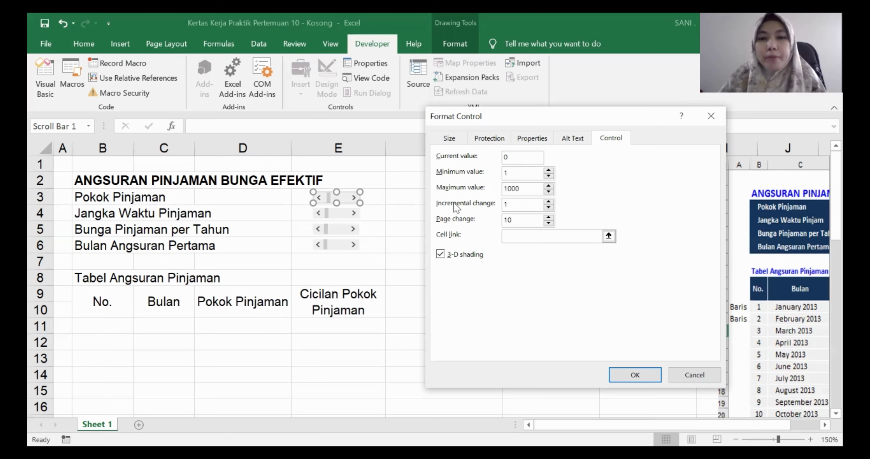
pyautogui.click(517, 204)
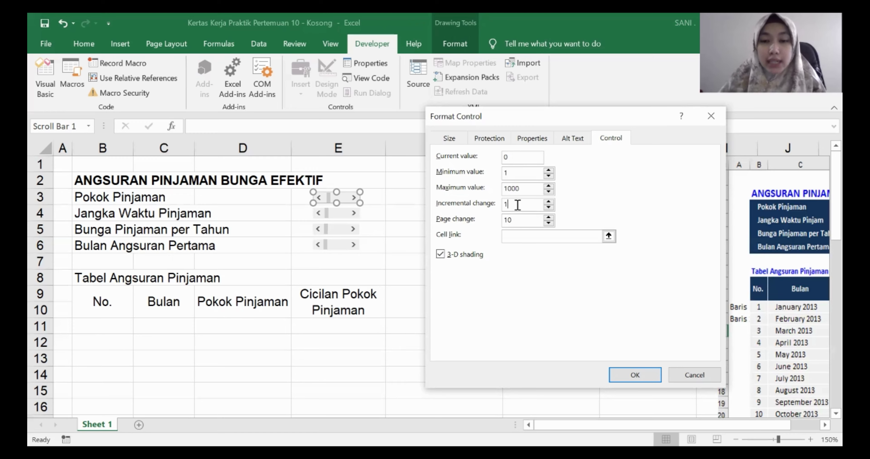
pyautogui.click(521, 220)
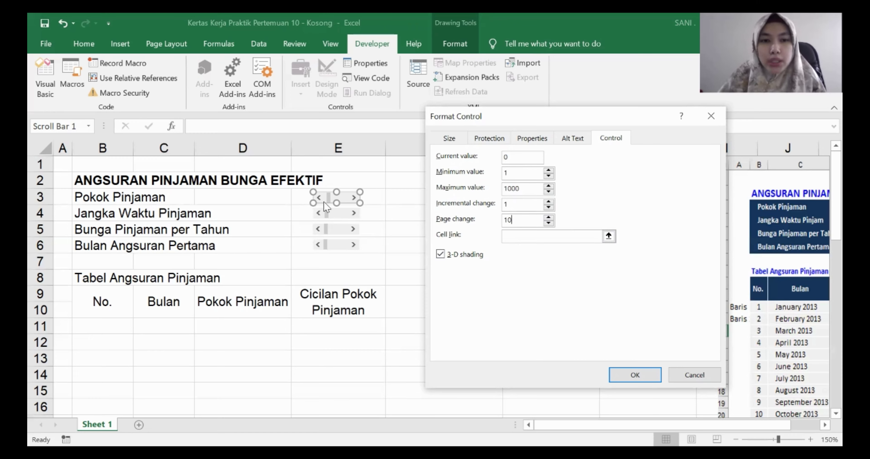
# Step: Link the Pokok Pinjaman scroll bar to cell $H$3 and accept the control settings
pyautogui.click(609, 236)
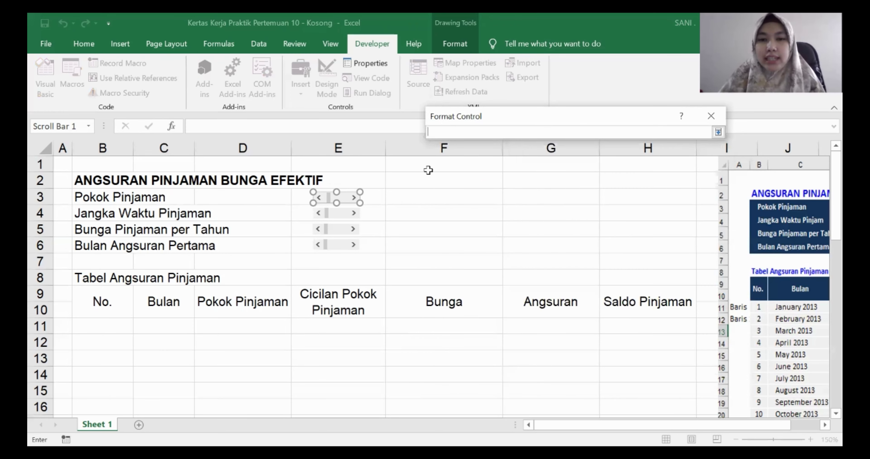
pyautogui.click(550, 196)
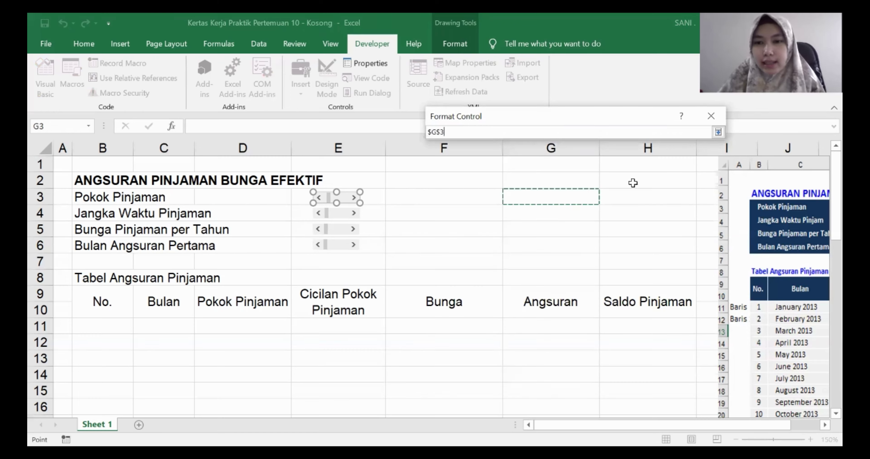
pyautogui.click(639, 197)
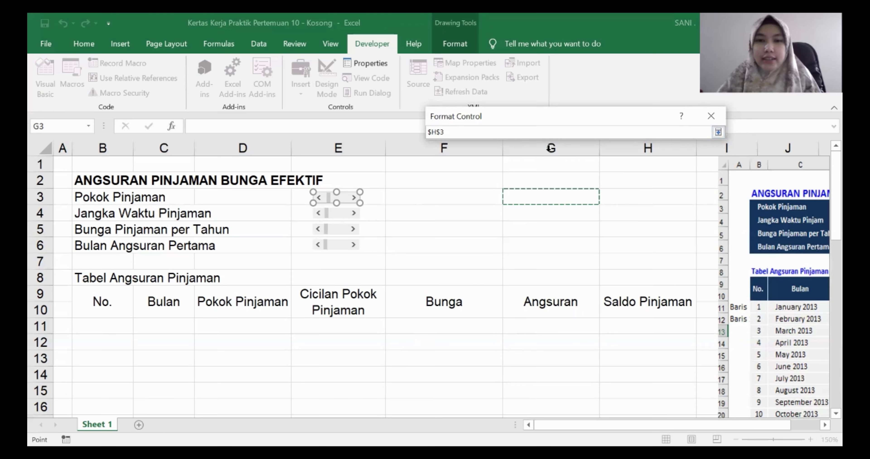
pyautogui.press('Return')
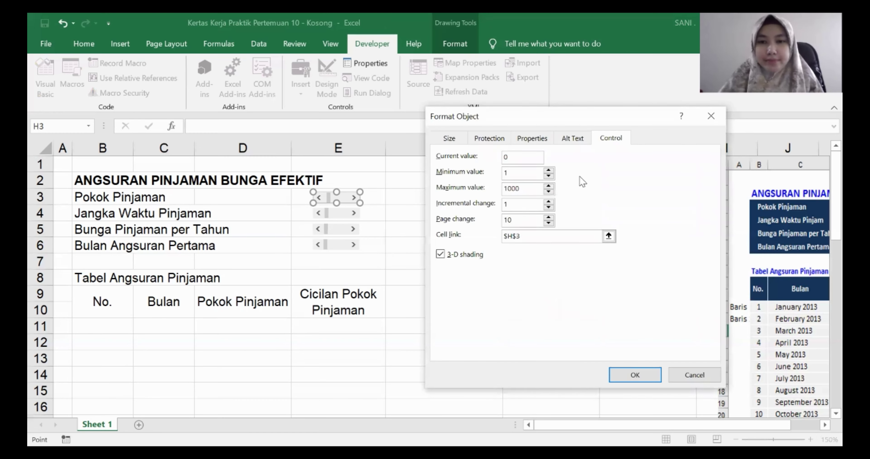
pyautogui.click(635, 375)
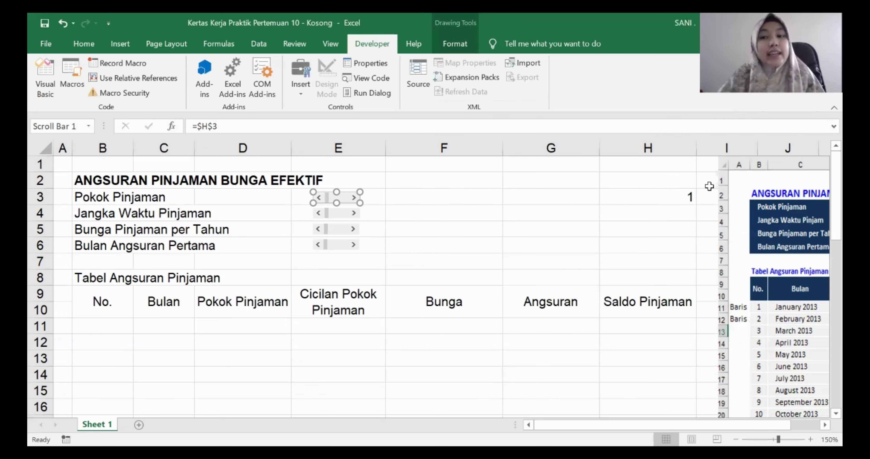
# Step: Advance the Pokok Pinjaman scroll bar by two increments to test the linked cell H3, and select cell F3
pyautogui.click(676, 195)
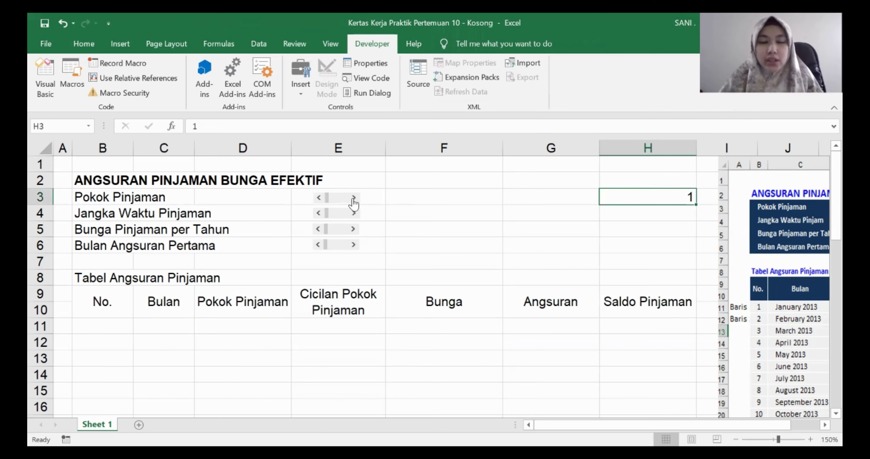
pyautogui.click(354, 197)
pyautogui.click(354, 197)
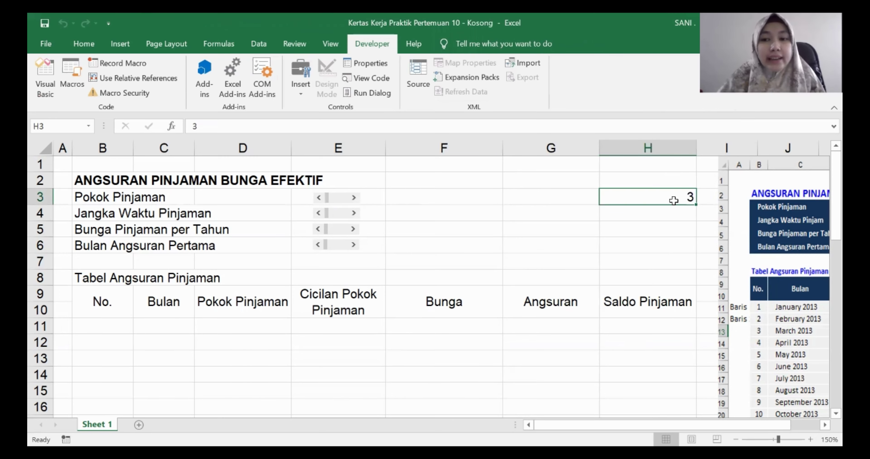
pyautogui.click(426, 195)
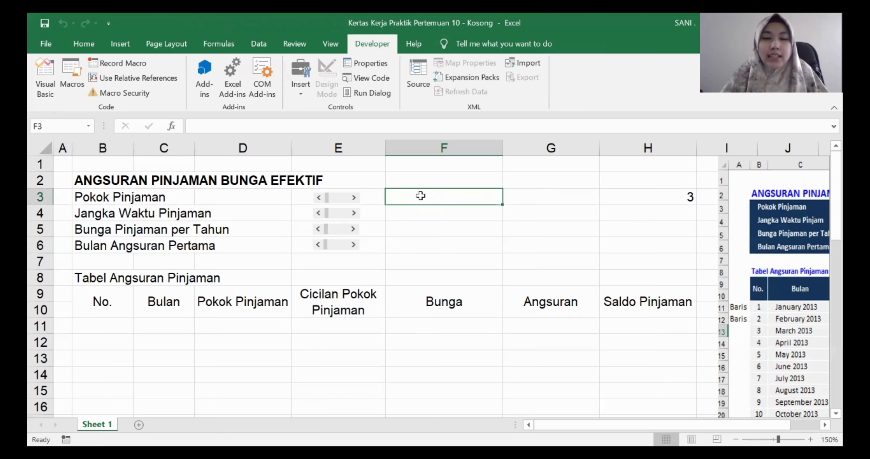
# Step: Enter the formula =H3*1000000 in cell F3 to calculate the Pokok Pinjaman amount from its linked cell
pyautogui.write('=')
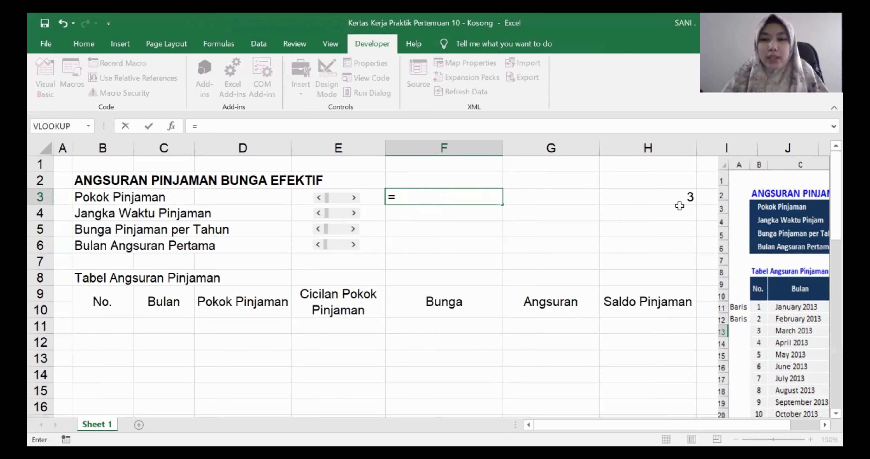
pyautogui.click(670, 196)
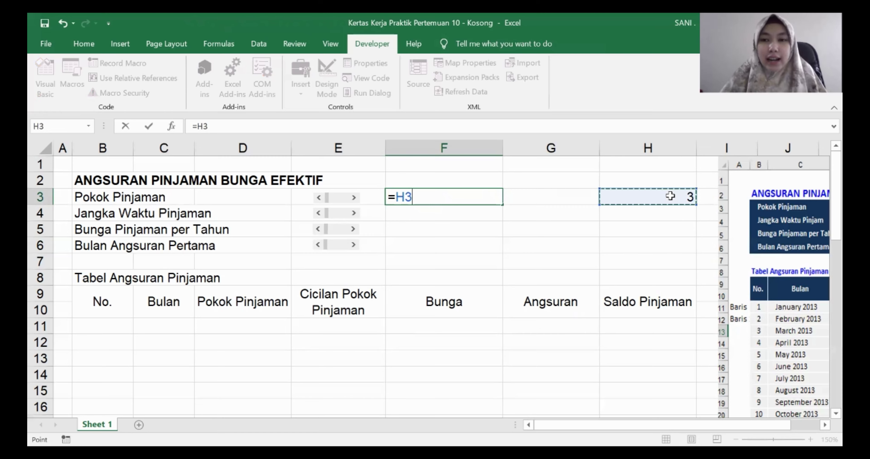
pyautogui.write('*')
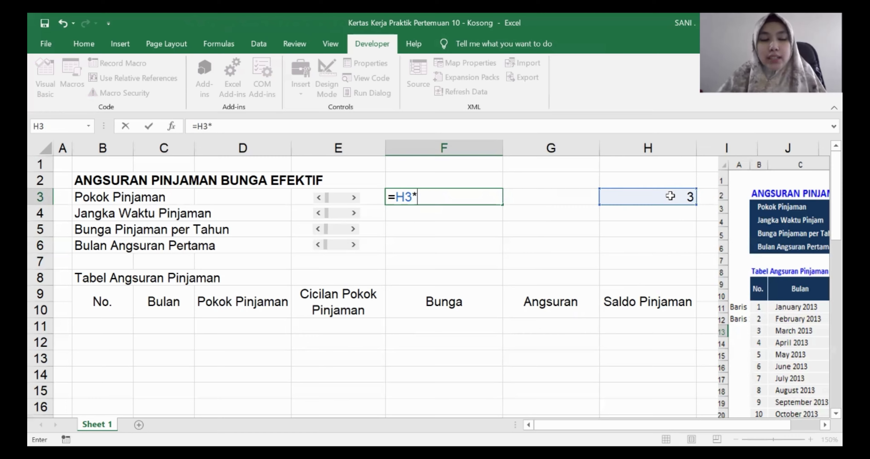
pyautogui.write('1000000')
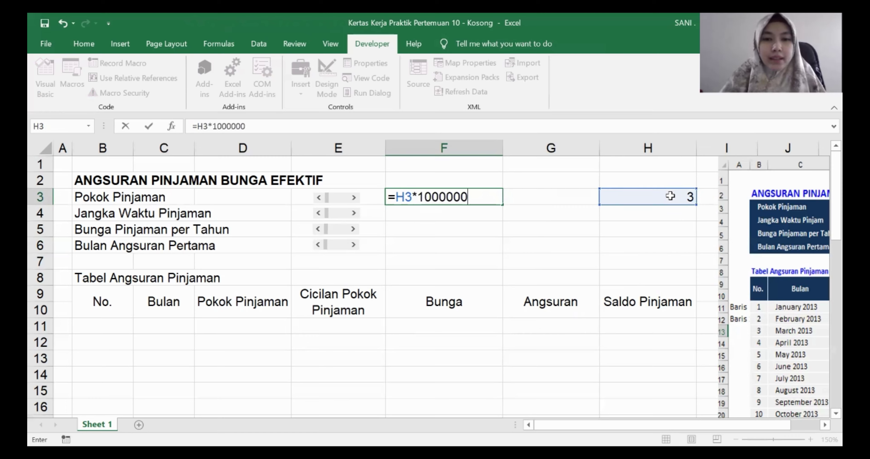
pyautogui.press('Return')
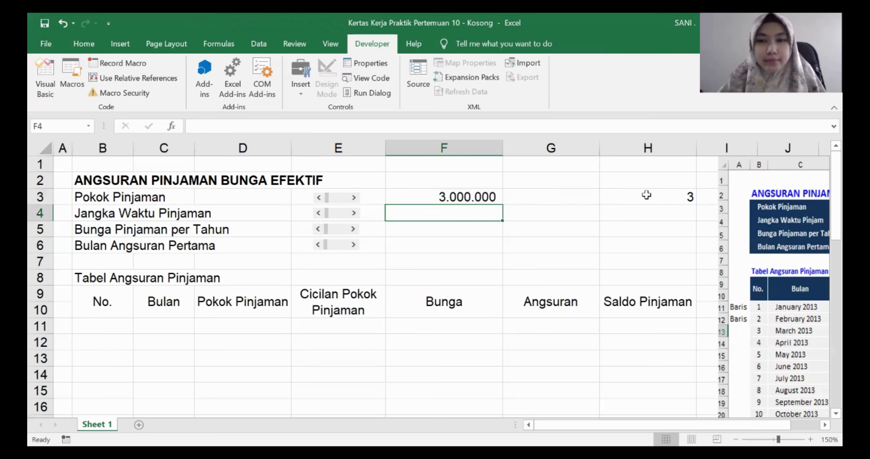
# Step: Test the Pokok Pinjaman scroll bar by lowering it to 1, and raise it to 25 for a loan of 25.000.000
pyautogui.click(318, 198)
pyautogui.click(319, 197)
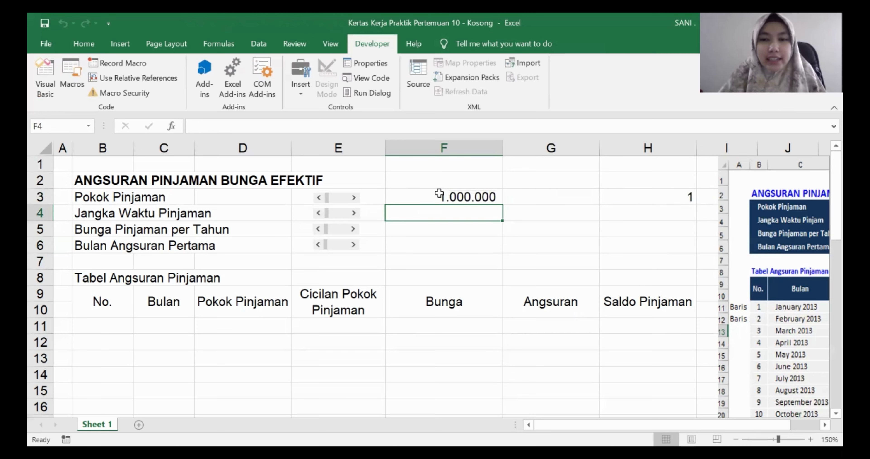
pyautogui.click(687, 195)
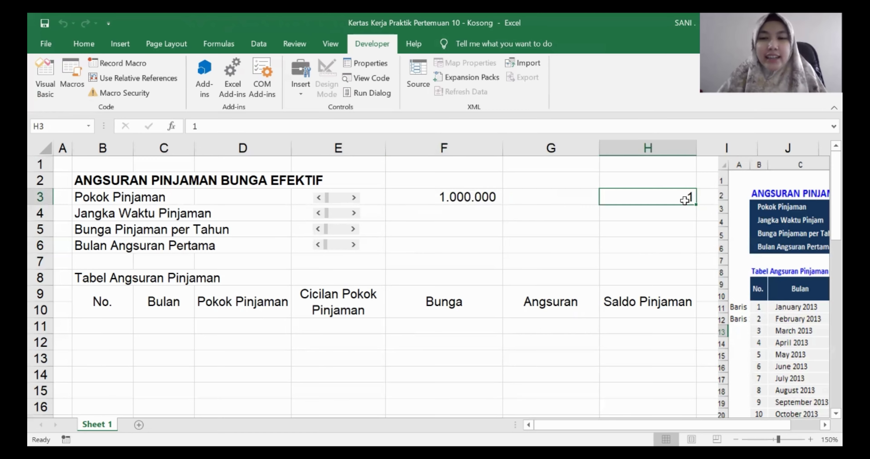
pyautogui.click(353, 198)
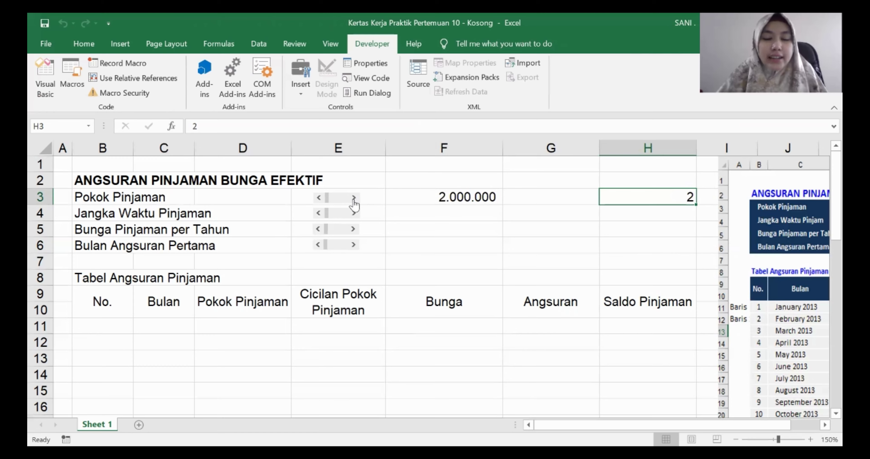
pyautogui.click(353, 197)
pyautogui.click(353, 198)
pyautogui.click(353, 198)
pyautogui.click(353, 198)
pyautogui.click(353, 197)
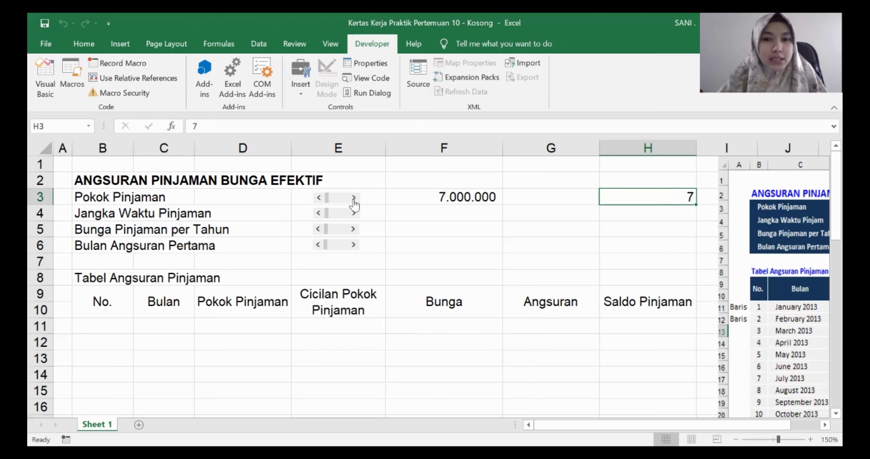
pyautogui.click(353, 198)
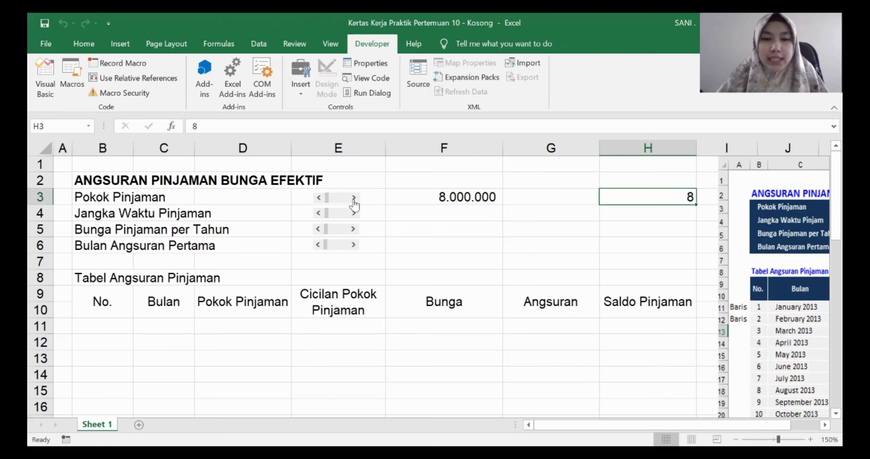
pyautogui.click(353, 198)
pyautogui.click(353, 198)
pyautogui.click(353, 199)
pyautogui.click(353, 199)
pyautogui.click(353, 199)
pyautogui.click(353, 199)
pyautogui.click(353, 198)
pyautogui.click(353, 199)
pyautogui.click(353, 198)
pyautogui.click(353, 199)
pyautogui.click(353, 198)
pyautogui.click(353, 198)
pyautogui.click(353, 199)
pyautogui.click(353, 199)
pyautogui.click(353, 198)
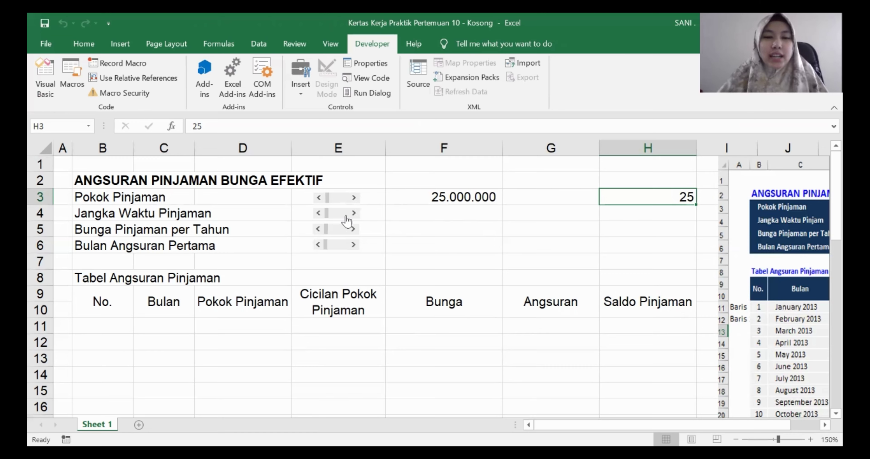
# Step: Format the Jangka Waktu Pinjaman scroll bar with current value 0 and minimum 1, keeping maximum 100, incremental change 1 and page change 10
pyautogui.rightClick(346, 220)
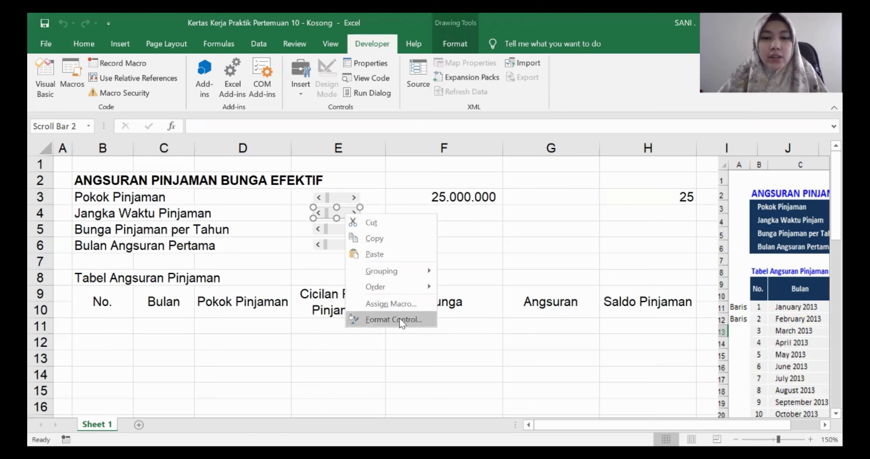
pyautogui.click(399, 319)
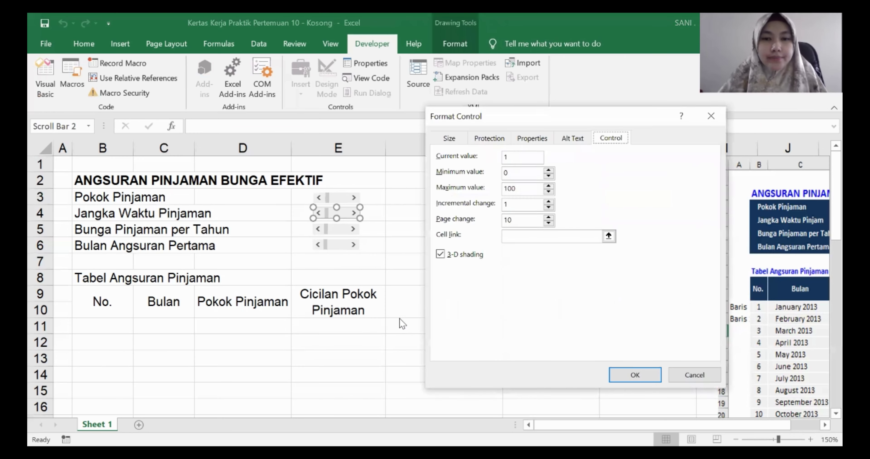
pyautogui.press('Tab')
pyautogui.write('0')
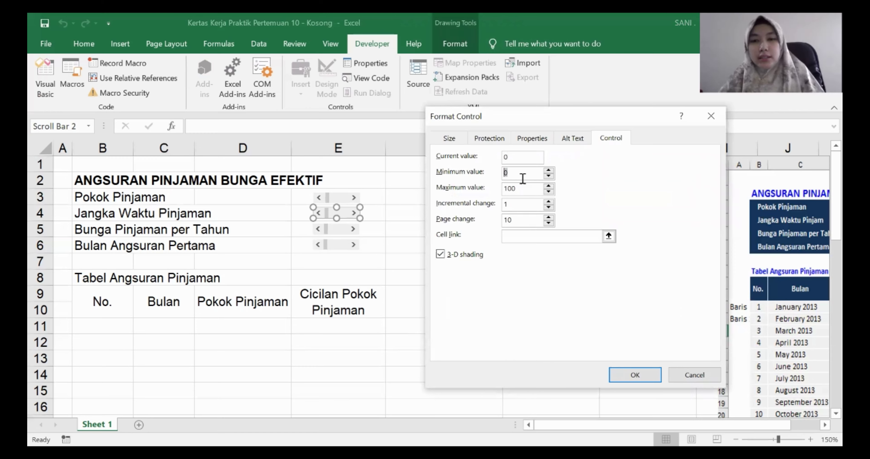
pyautogui.write('1')
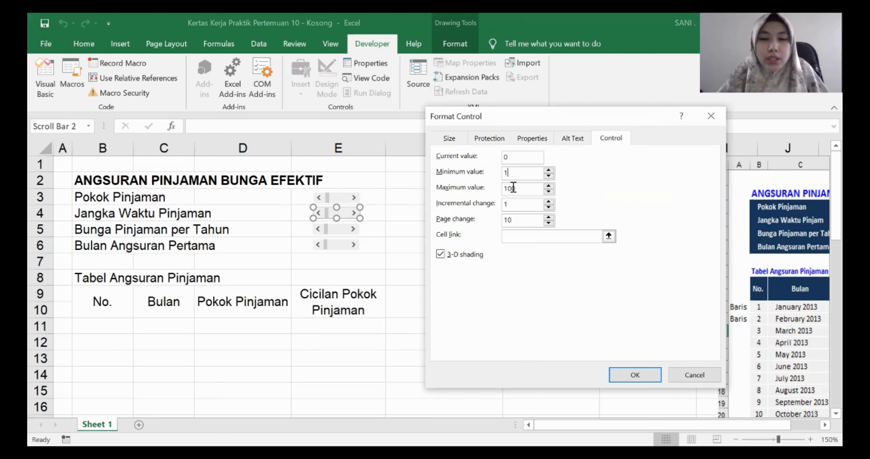
pyautogui.moveTo(528, 188); pyautogui.dragTo(506, 189)
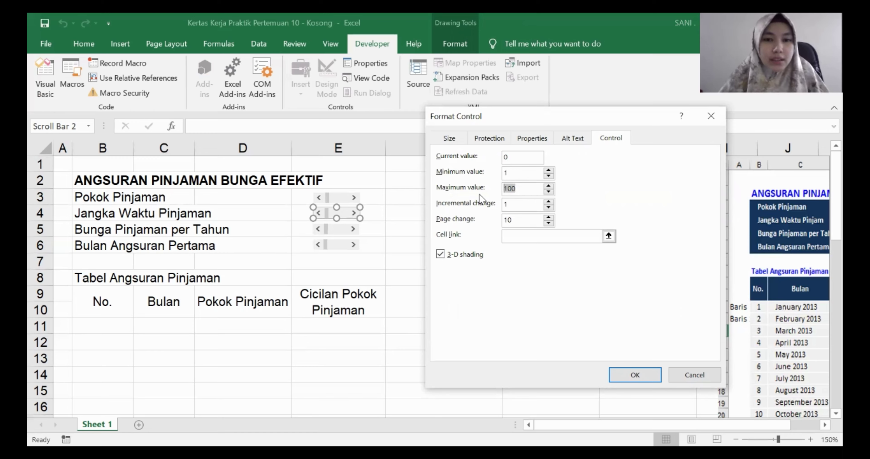
pyautogui.click(509, 205)
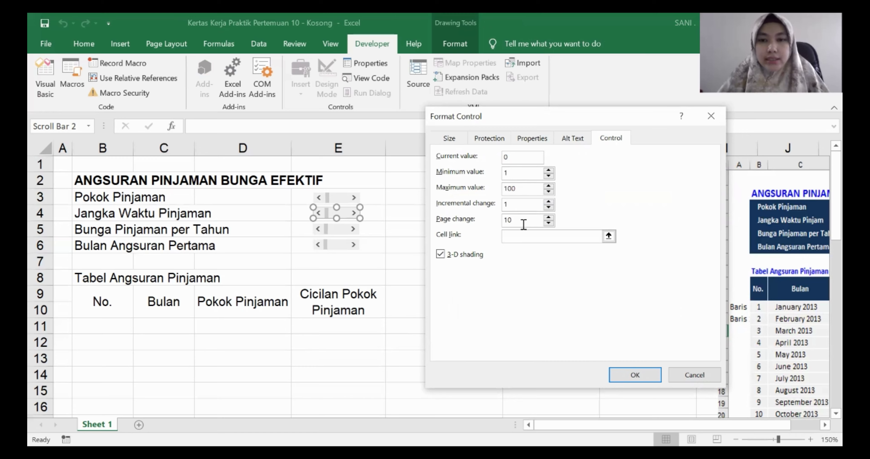
# Step: Link the Jangka Waktu Pinjaman scroll bar to cell $H$4 and accept the control settings
pyautogui.click(608, 237)
pyautogui.click(677, 213)
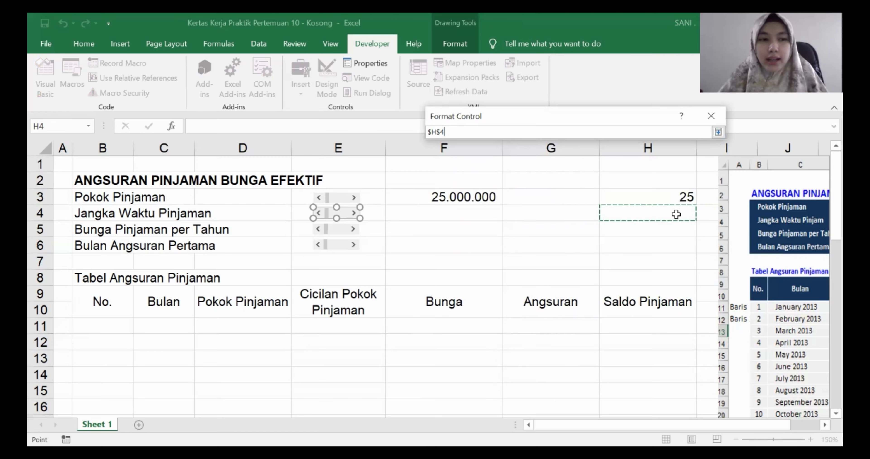
pyautogui.press('Return')
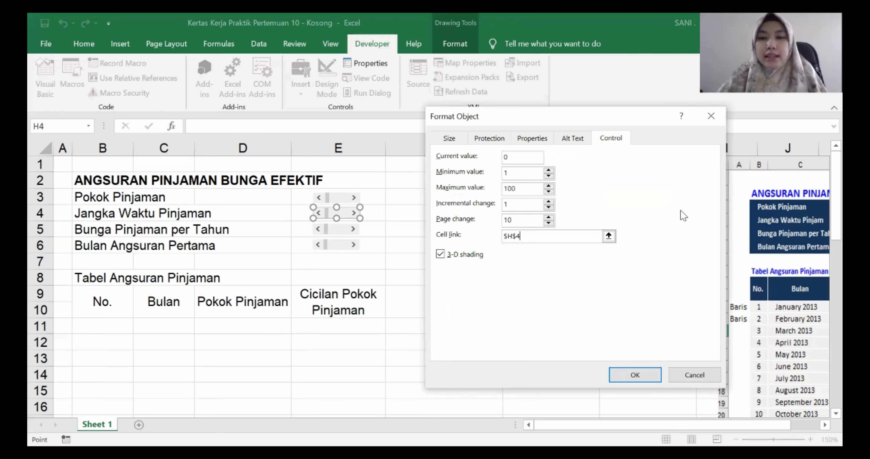
pyautogui.click(642, 375)
# Step: Enter the heading Referensi in cell H2 above the linked cells and center it horizontally
pyautogui.click(678, 179)
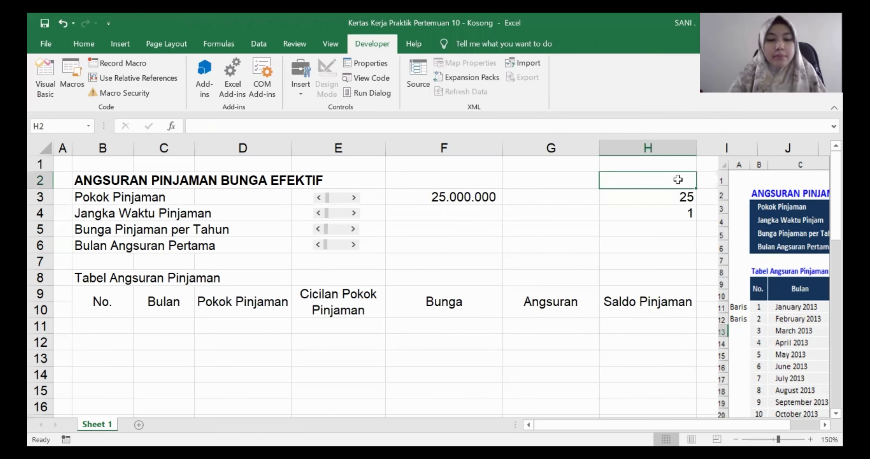
pyautogui.write('Referensi')
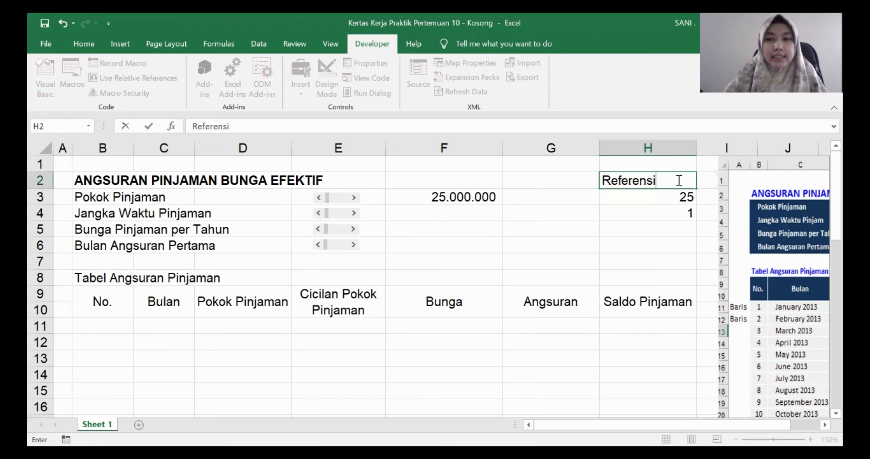
pyautogui.press('Return')
pyautogui.click(652, 176)
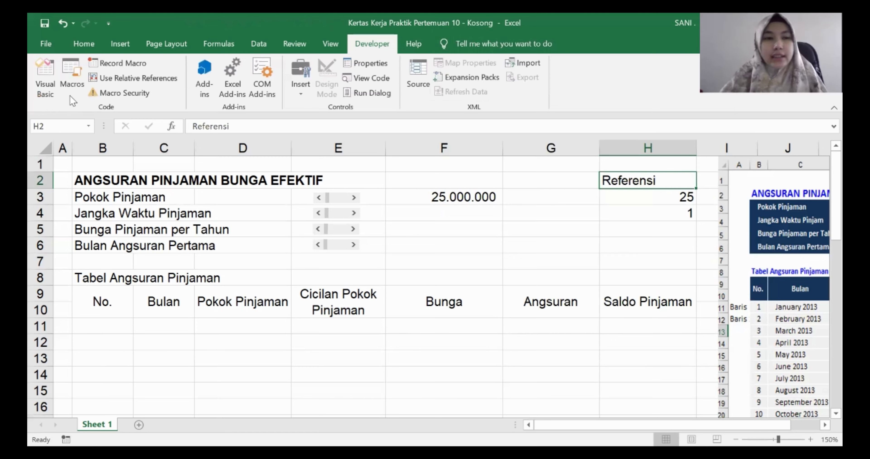
pyautogui.click(76, 48)
pyautogui.click(246, 87)
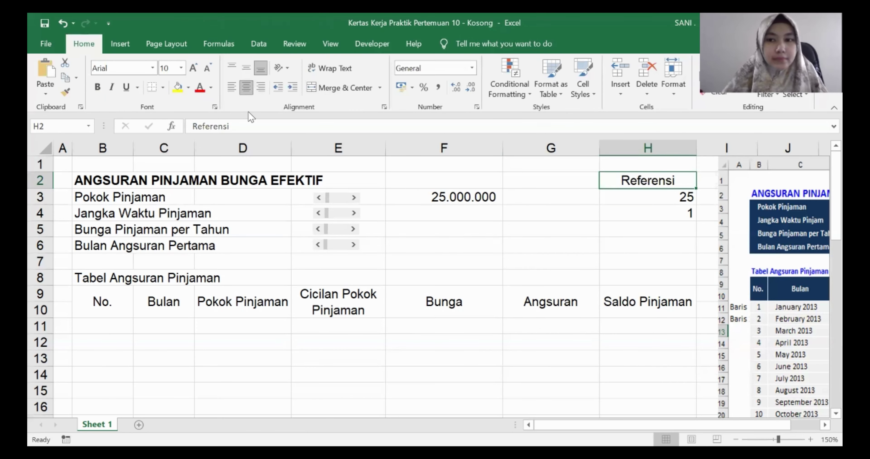
# Step: Fill the reference range H2:H6 with a light orange color
pyautogui.moveTo(656, 180); pyautogui.dragTo(666, 248)
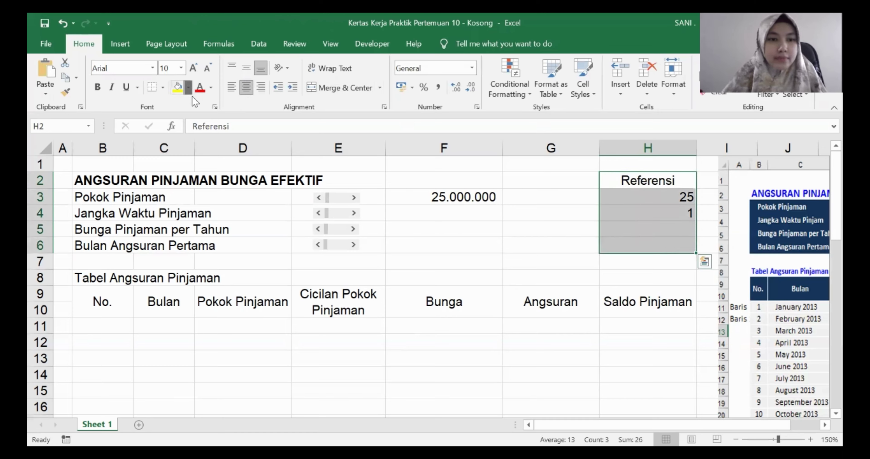
pyautogui.click(188, 88)
pyautogui.click(235, 138)
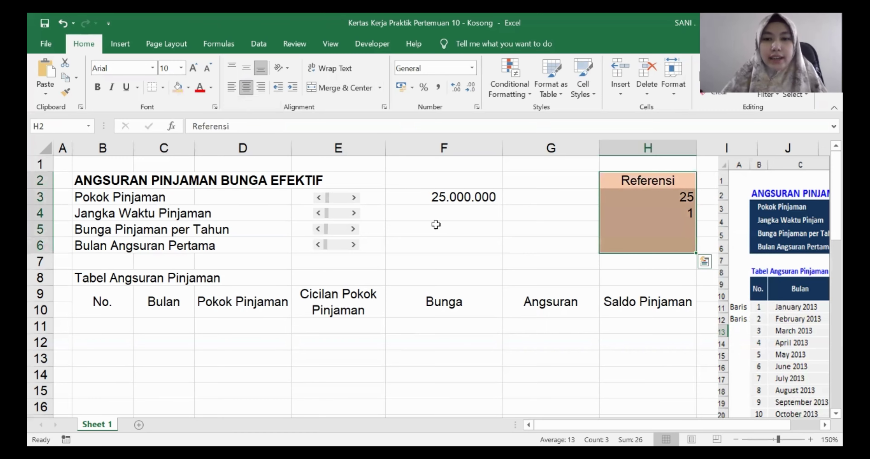
# Step: Enter the formula =H4*6 in cell F4 to calculate Jangka Waktu Pinjaman in multiples of six
pyautogui.click(445, 213)
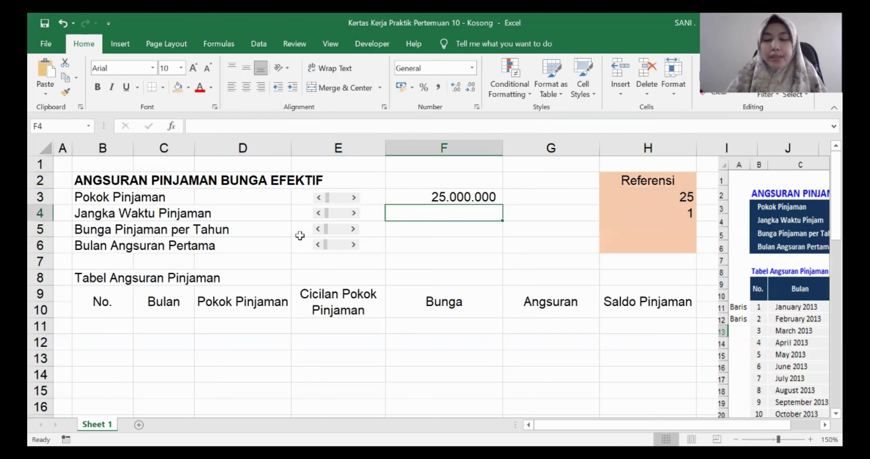
pyautogui.write('=')
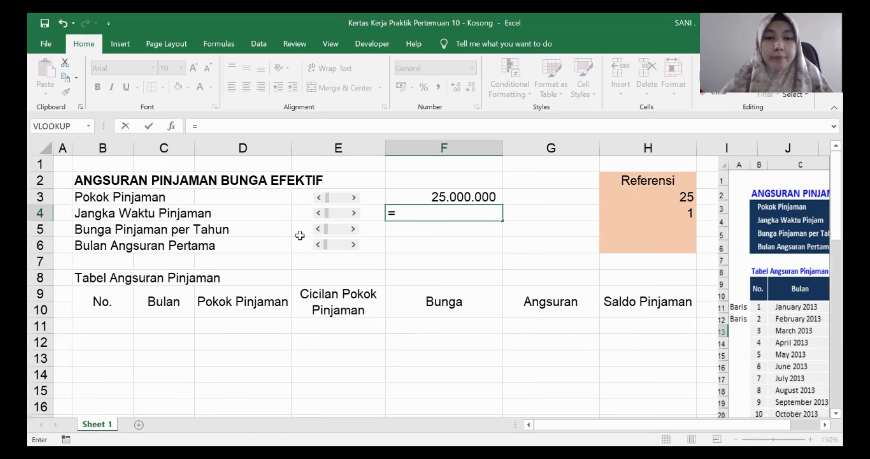
pyautogui.click(666, 213)
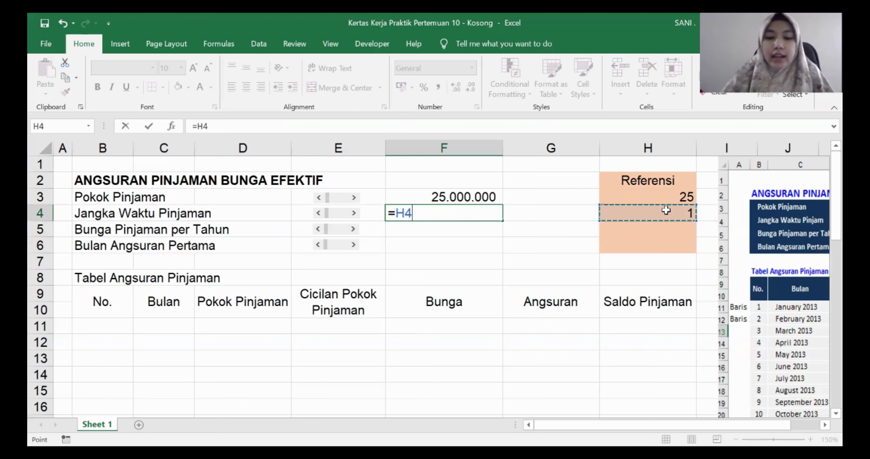
pyautogui.write('*6')
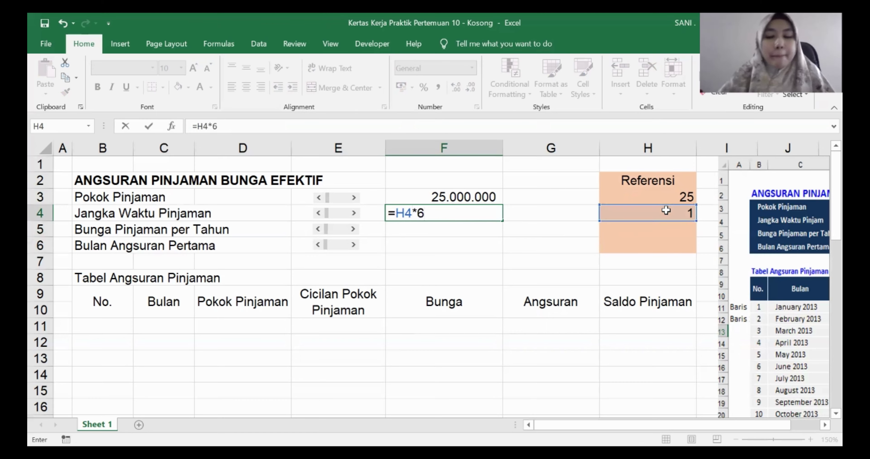
pyautogui.press('Return')
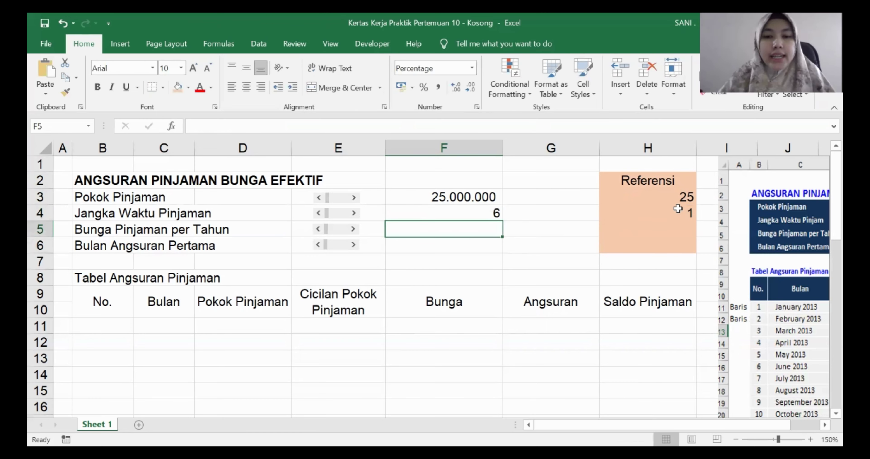
# Step: Test the Jangka Waktu Pinjaman scroll bar up to 3 and back to 1, and leave it at 2 for a term of 12
pyautogui.click(492, 209)
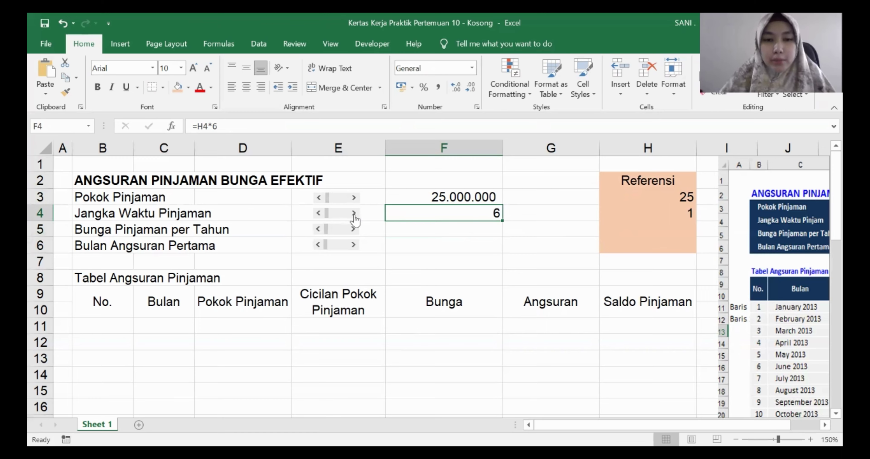
pyautogui.click(351, 213)
pyautogui.click(351, 214)
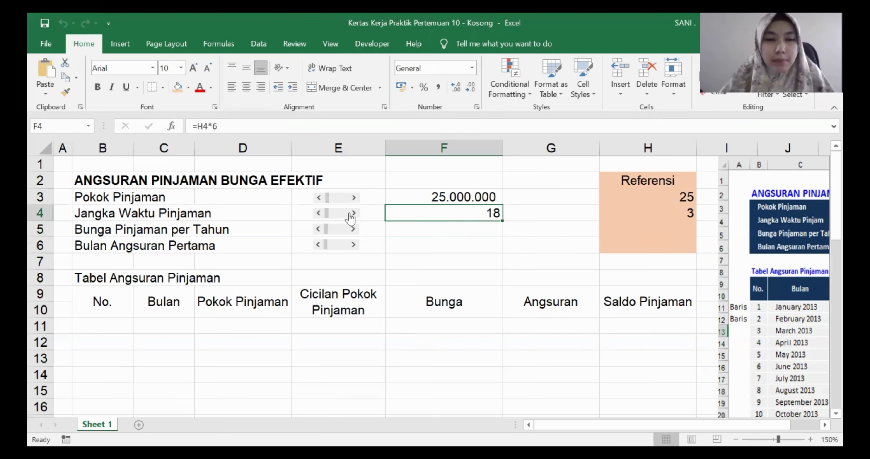
pyautogui.click(318, 213)
pyautogui.click(318, 213)
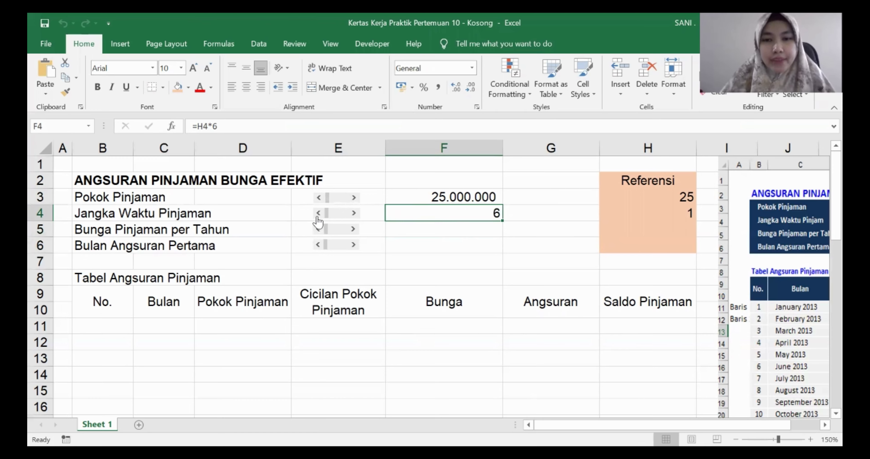
pyautogui.click(353, 213)
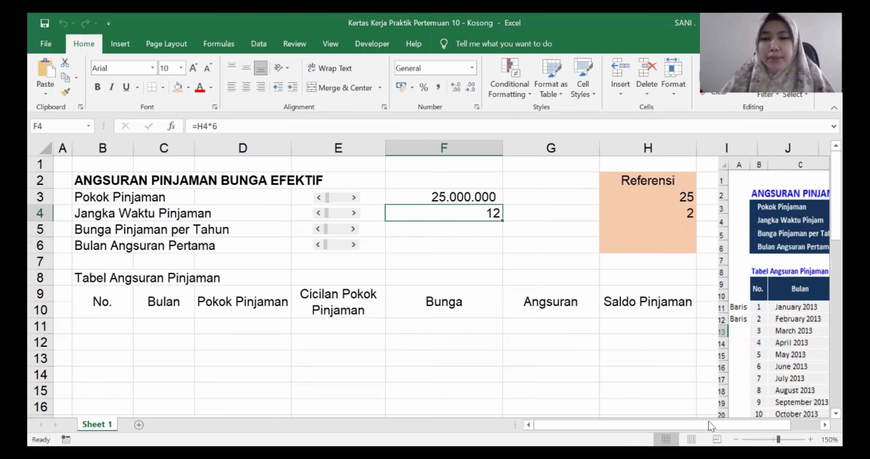
# Step: Examine the loan input values in the reference picture beside the worksheet, especially the Bunga Pinjaman per Tahun entry
pyautogui.moveTo(709, 426); pyautogui.dragTo(758, 409)
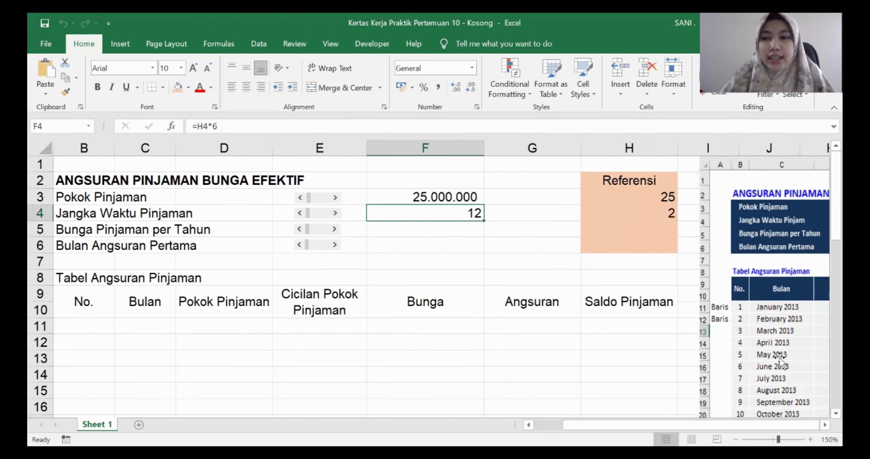
pyautogui.click(825, 425)
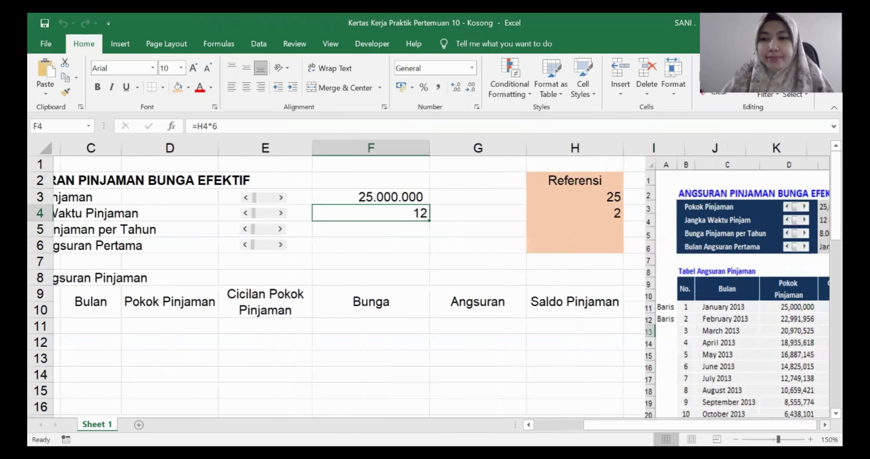
pyautogui.click(825, 424)
pyautogui.click(825, 425)
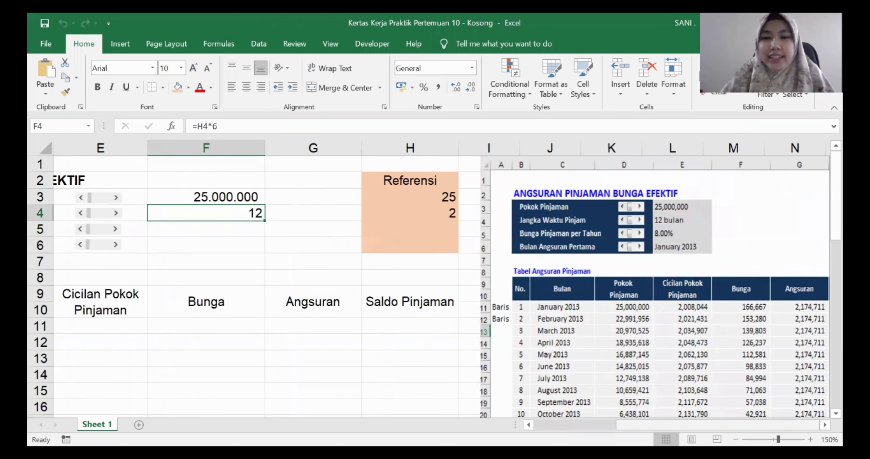
pyautogui.click(567, 425)
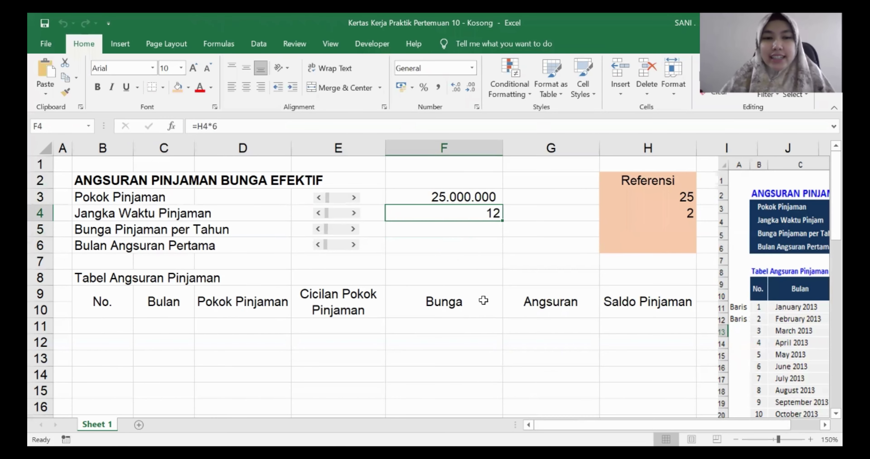
pyautogui.keyDown('ctrl'); pyautogui.click(340, 229); pyautogui.keyUp('ctrl')
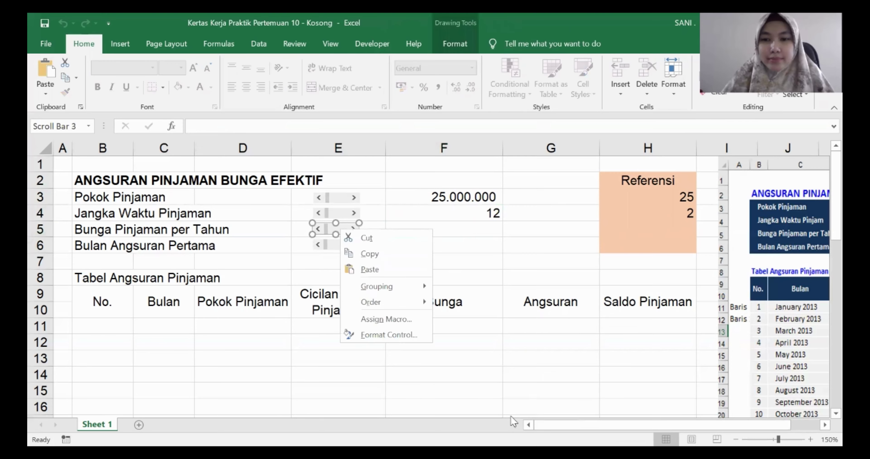
pyautogui.press('Escape')
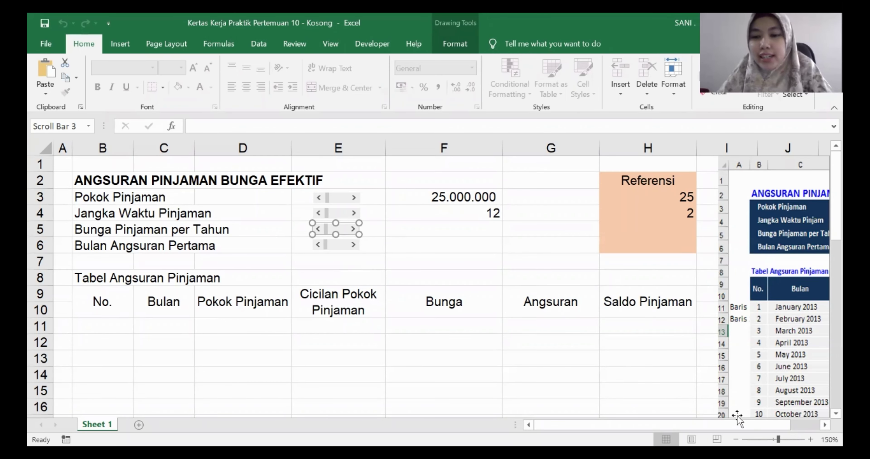
pyautogui.hscroll(5, 569, 234)
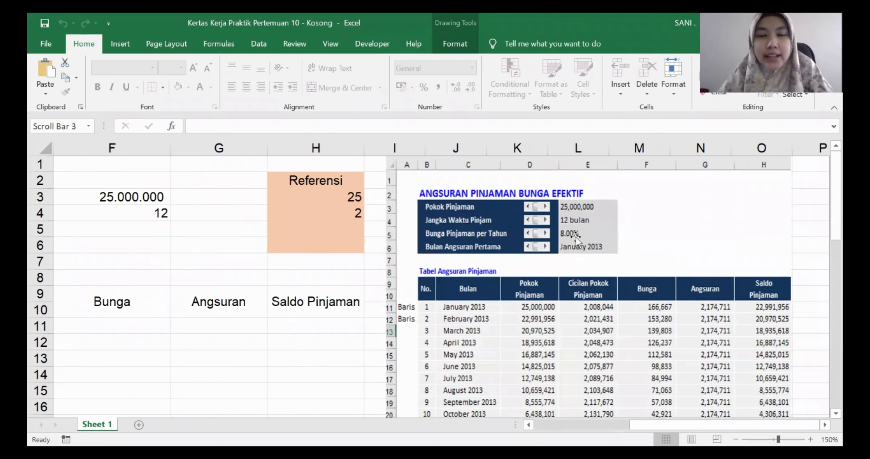
pyautogui.moveTo(778, 425); pyautogui.dragTo(646, 418)
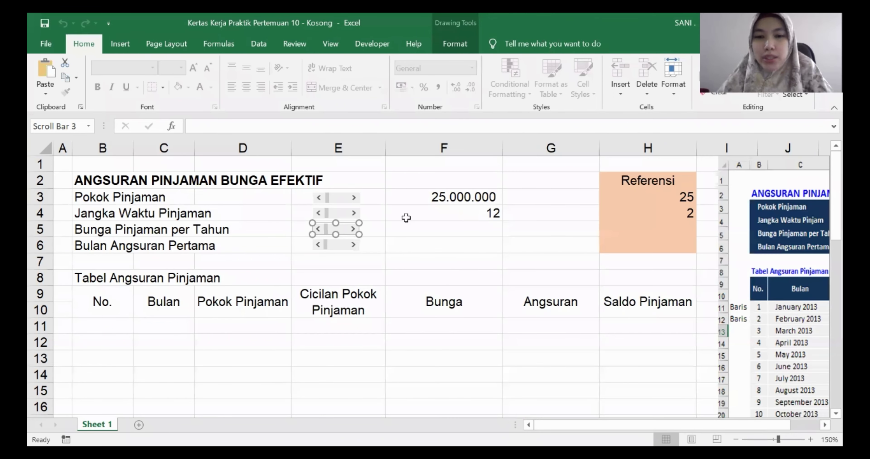
# Step: Set the Bunga Pinjaman per Tahun scroll bar's minimum value to 1 and link it to cell H5
pyautogui.rightClick(351, 231)
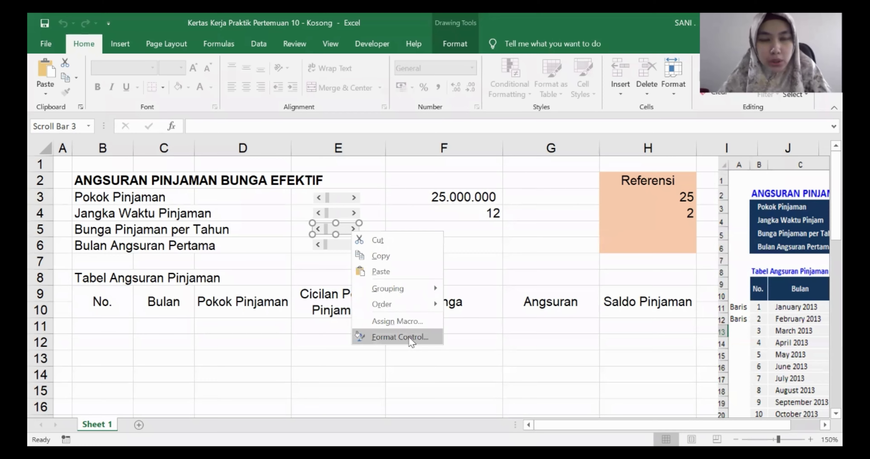
pyautogui.click(399, 337)
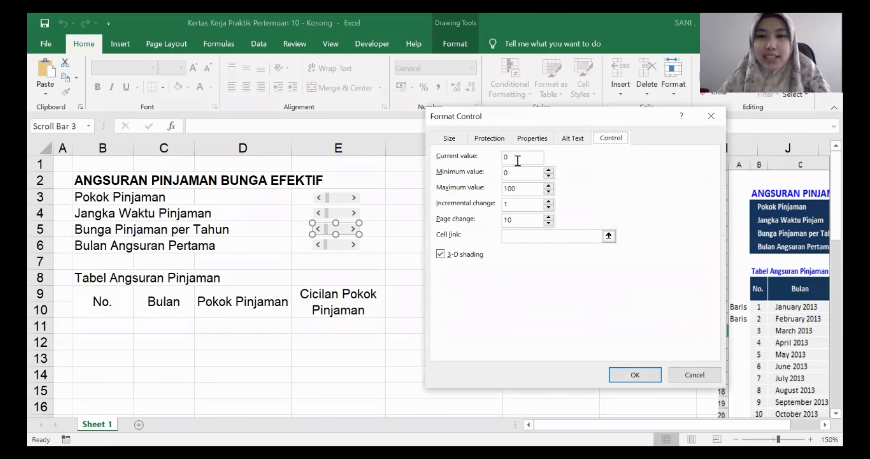
pyautogui.click(514, 156)
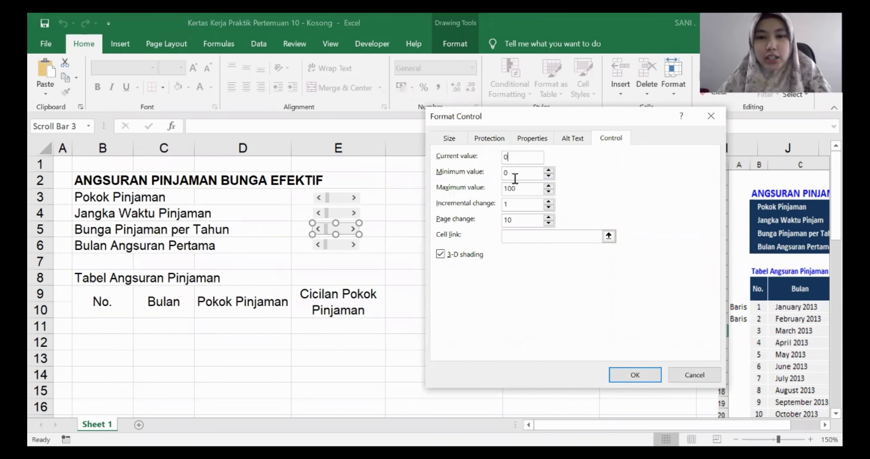
pyautogui.press('Tab')
pyautogui.write('1')
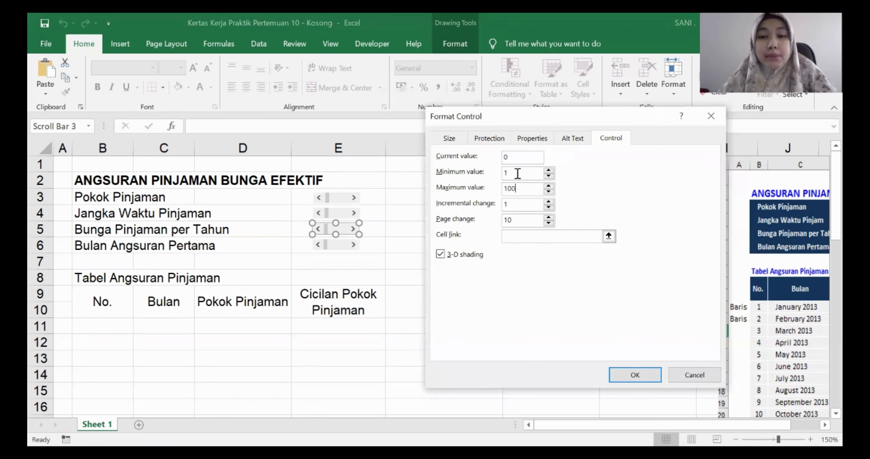
pyautogui.click(520, 192)
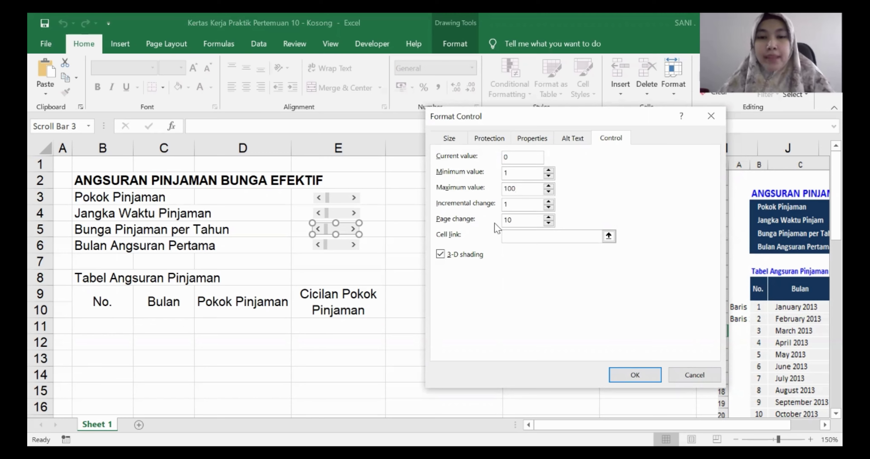
pyautogui.click(523, 206)
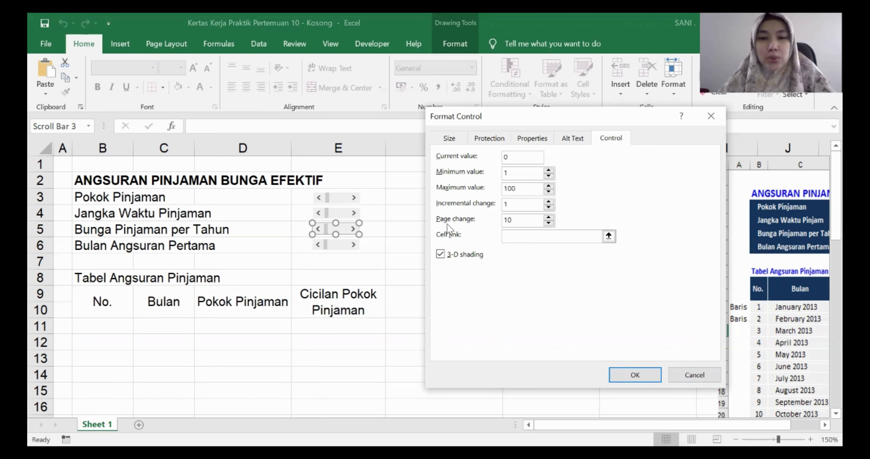
pyautogui.click(609, 236)
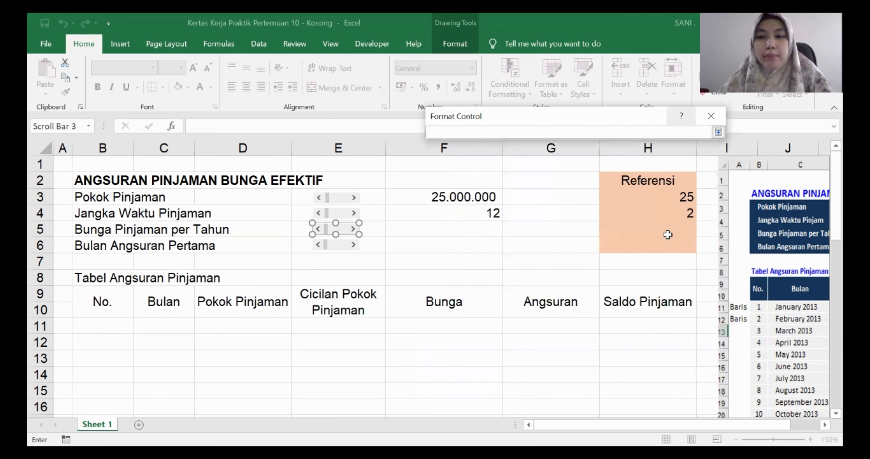
pyautogui.click(669, 228)
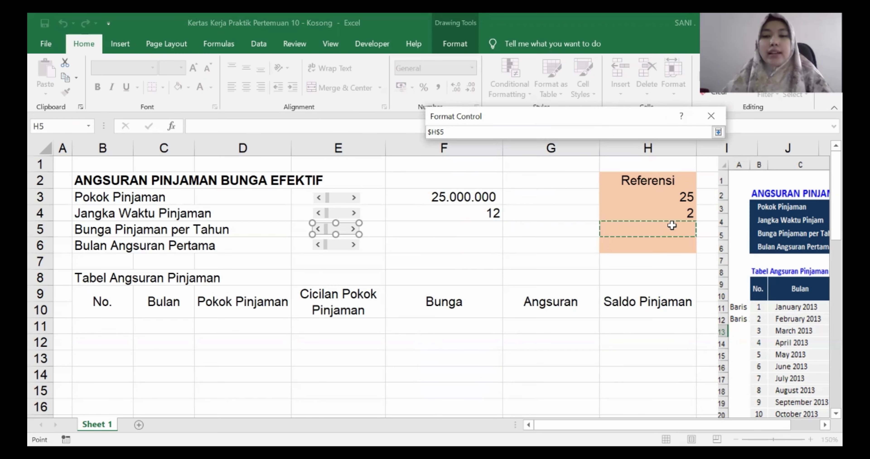
pyautogui.press('Return')
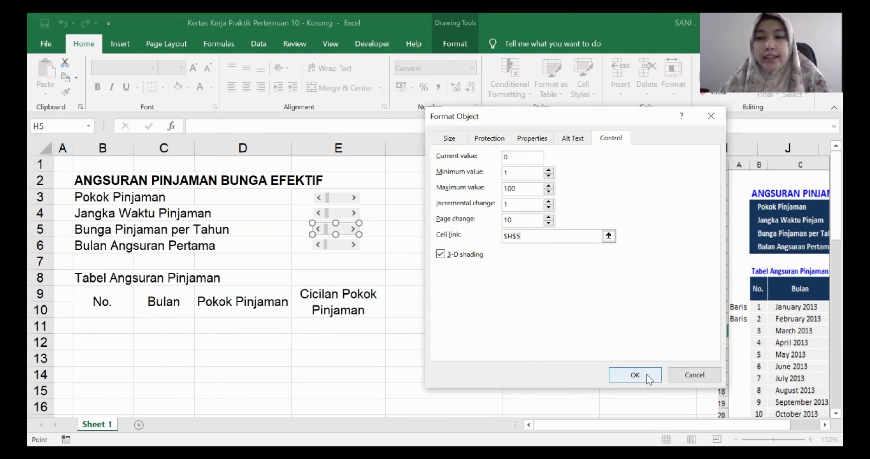
pyautogui.click(634, 375)
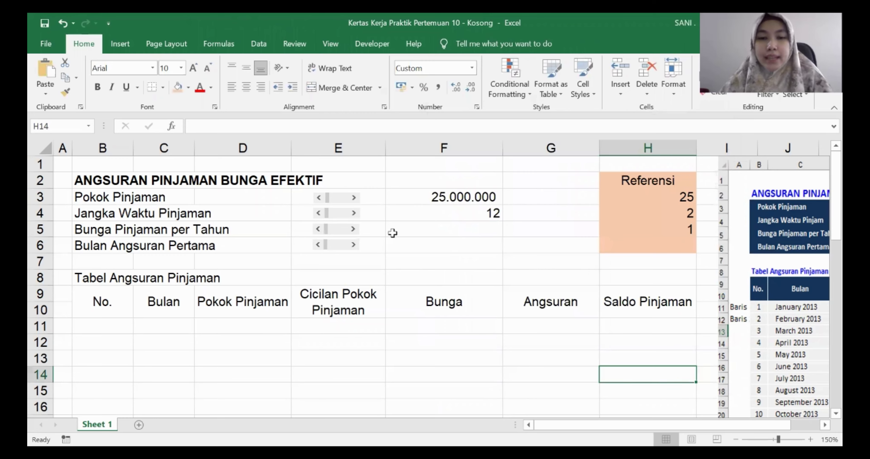
# Step: Raise the Bunga Pinjaman per Tahun scroll bar until its linked reference value is 8
pyautogui.click(353, 229)
pyautogui.click(353, 230)
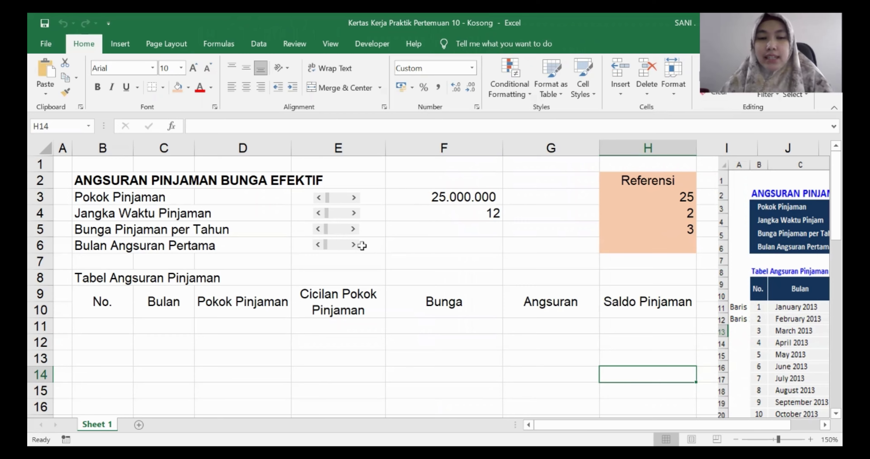
pyautogui.click(353, 230)
pyautogui.click(352, 230)
pyautogui.click(353, 229)
pyautogui.click(353, 230)
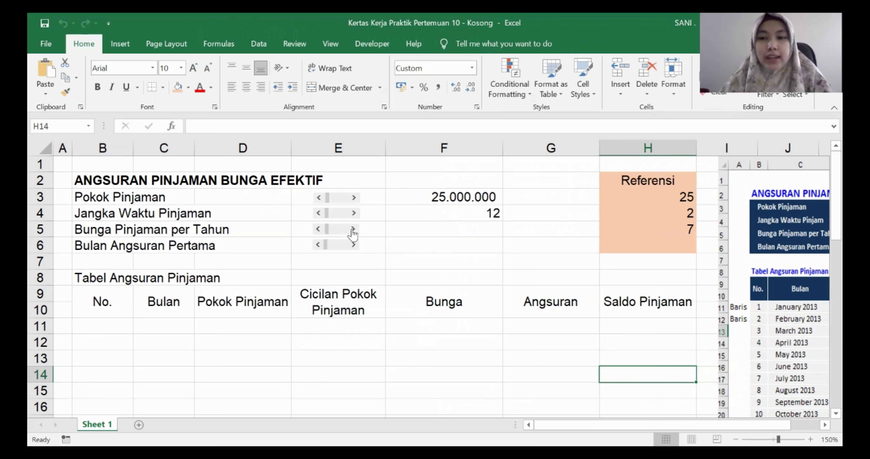
pyautogui.click(352, 230)
# Step: Enter the formula =H5/100 in cell F5 to calculate Bunga Pinjaman per Tahun as a percentage
pyautogui.click(489, 230)
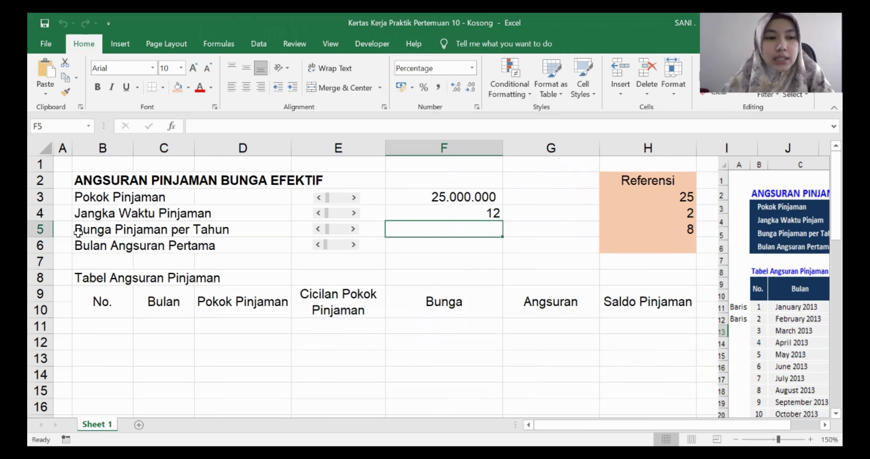
pyautogui.click(40, 229)
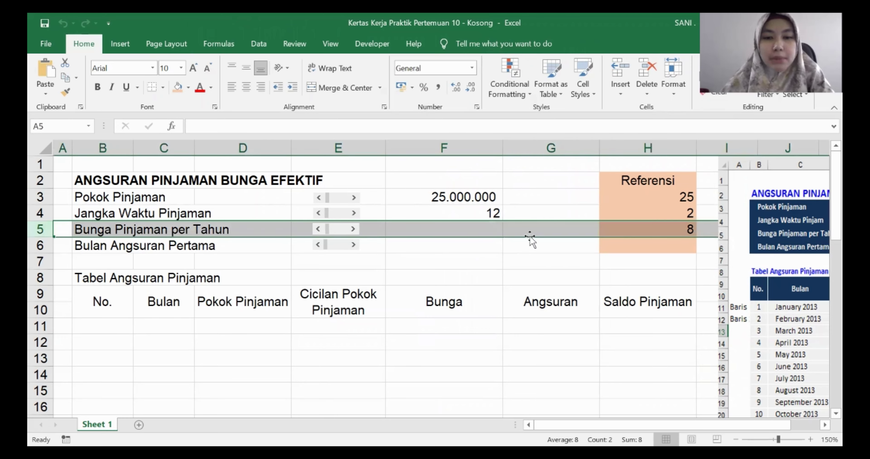
pyautogui.click(490, 229)
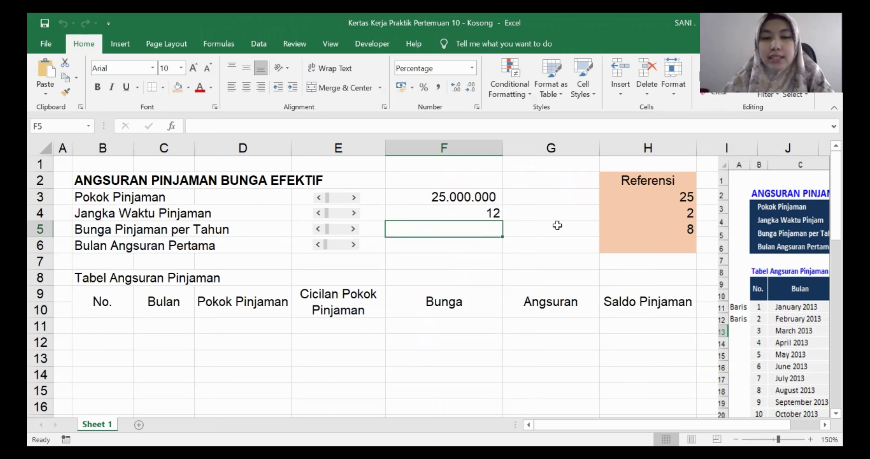
pyautogui.write('=')
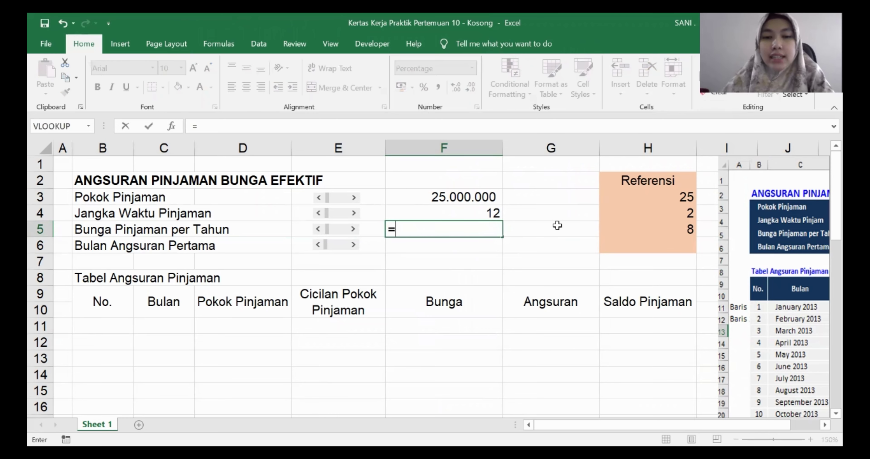
pyautogui.click(679, 230)
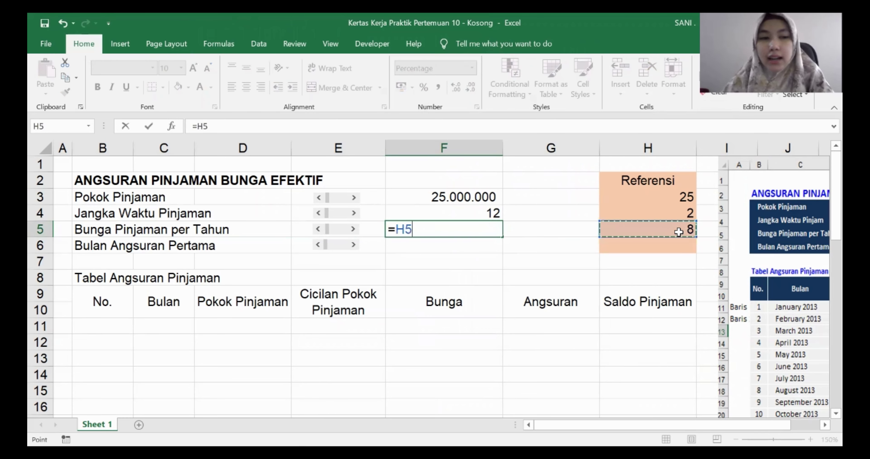
pyautogui.write('/100')
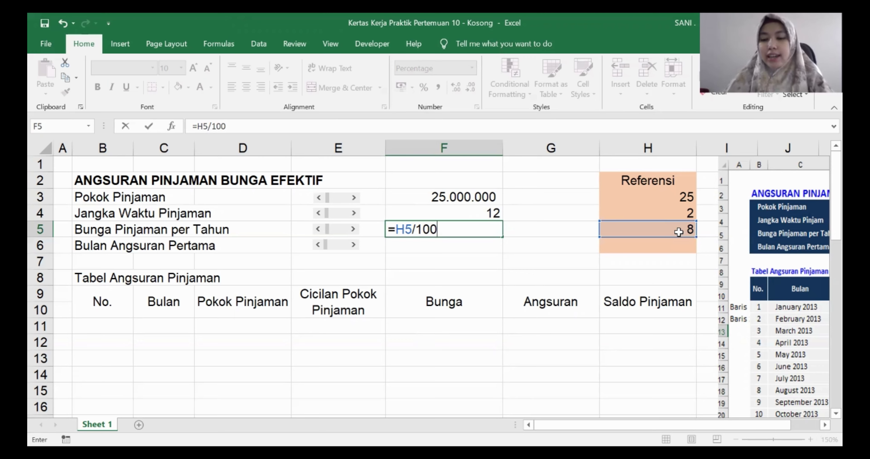
pyautogui.press('Return')
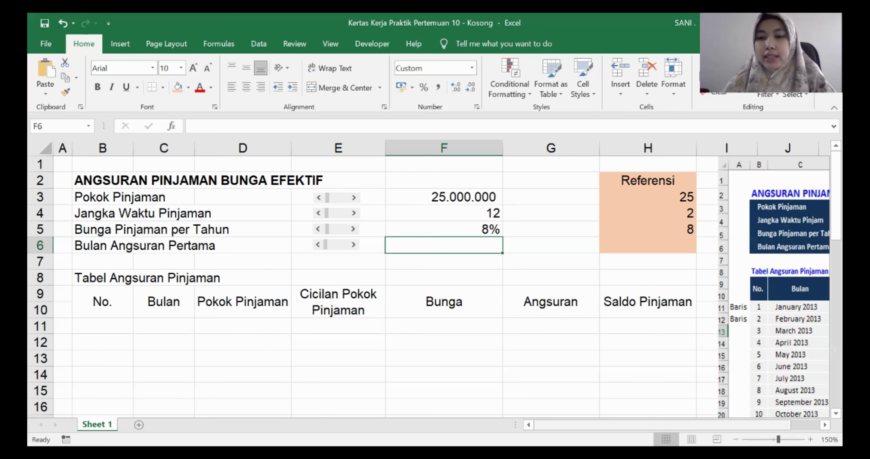
# Step: Set the Bulan Angsuran Pertama scroll bar's minimum value to 1 and maximum value to 12, keeping the incremental change at 1
pyautogui.moveTo(736, 424); pyautogui.dragTo(822, 416)
pyautogui.click(825, 424)
pyautogui.click(824, 424)
pyautogui.click(824, 424)
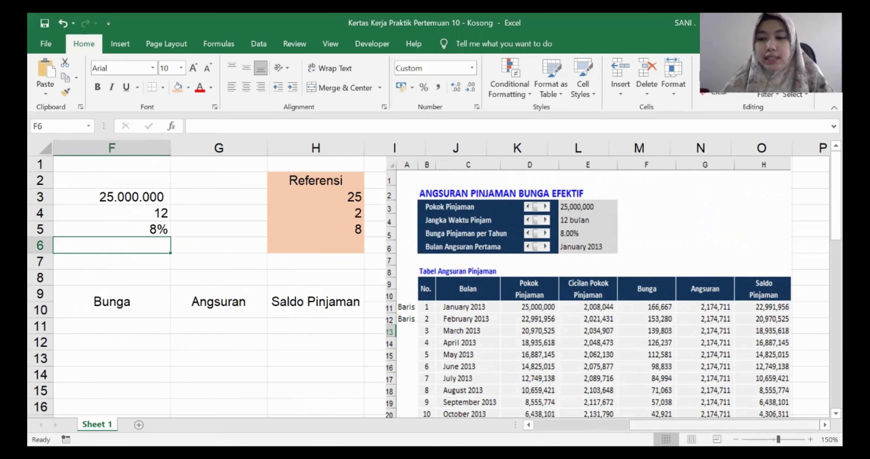
pyautogui.moveTo(727, 425); pyautogui.dragTo(621, 424)
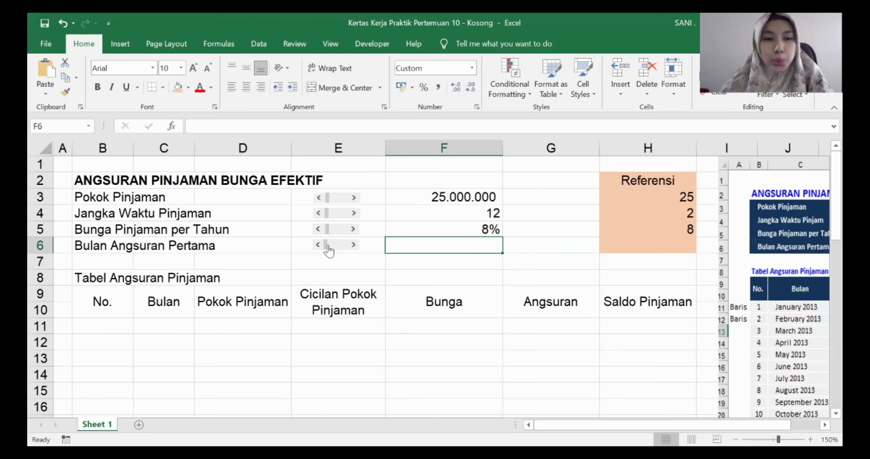
pyautogui.rightClick(339, 244)
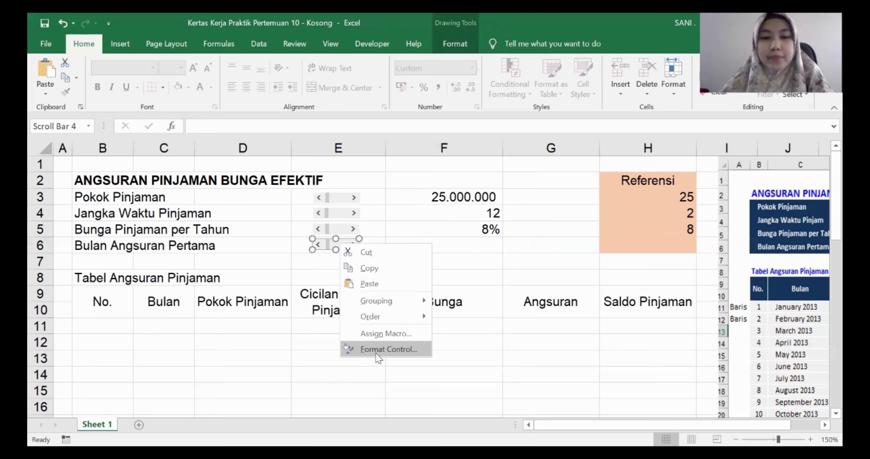
pyautogui.click(377, 350)
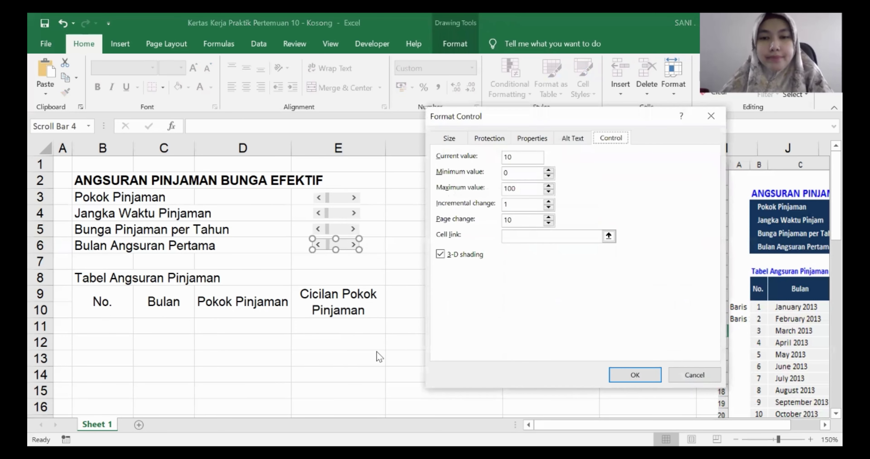
pyautogui.doubleClick(520, 178)
pyautogui.write('1')
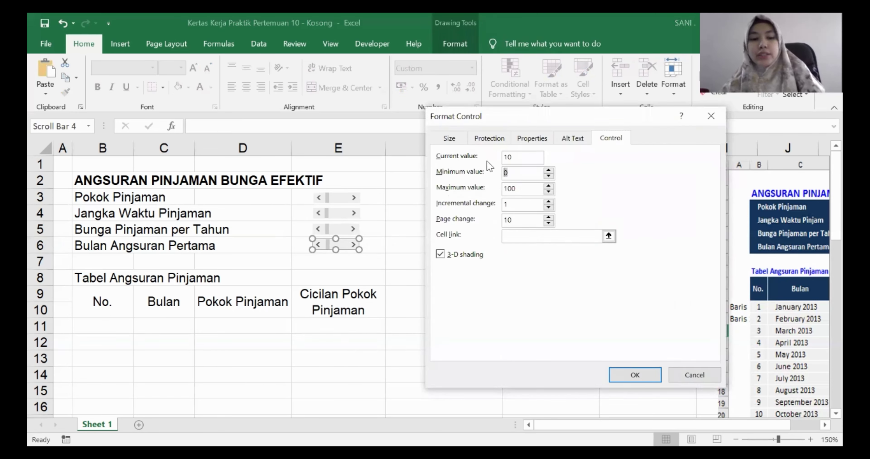
pyautogui.click(531, 190)
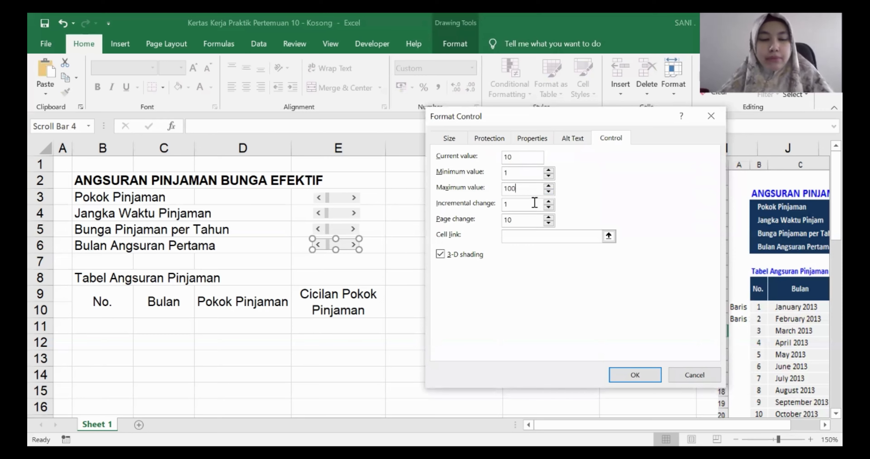
pyautogui.doubleClick(526, 189)
pyautogui.write('12')
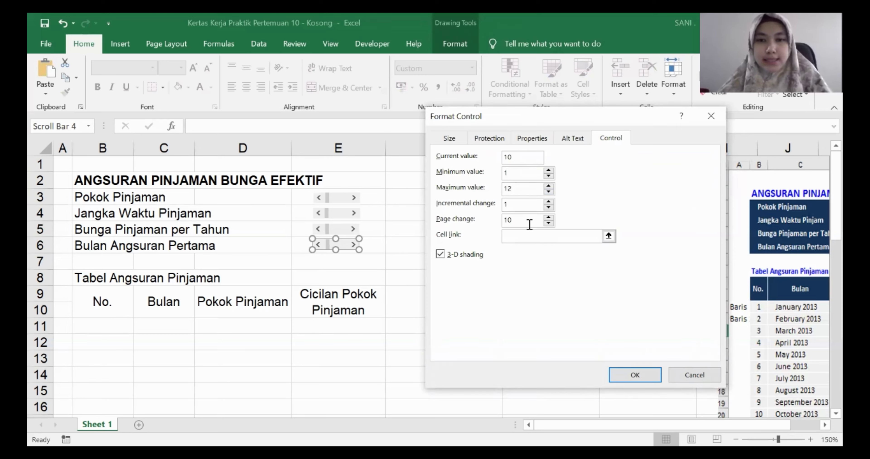
pyautogui.click(517, 203)
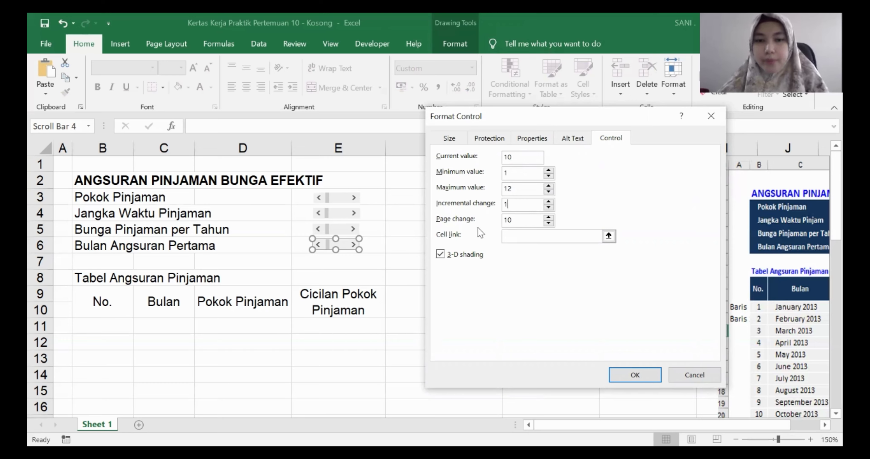
# Step: Link the Bulan Angsuran Pertama scroll bar to cell H6 and apply its control settings
pyautogui.click(592, 237)
pyautogui.click(609, 236)
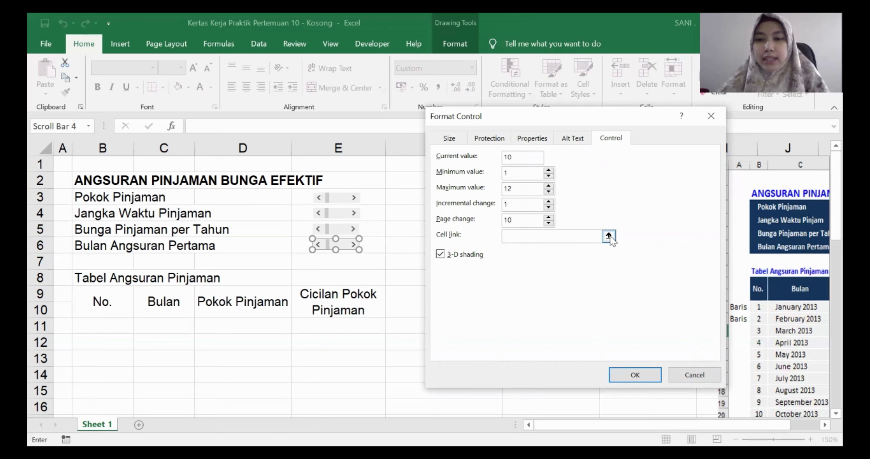
pyautogui.click(664, 244)
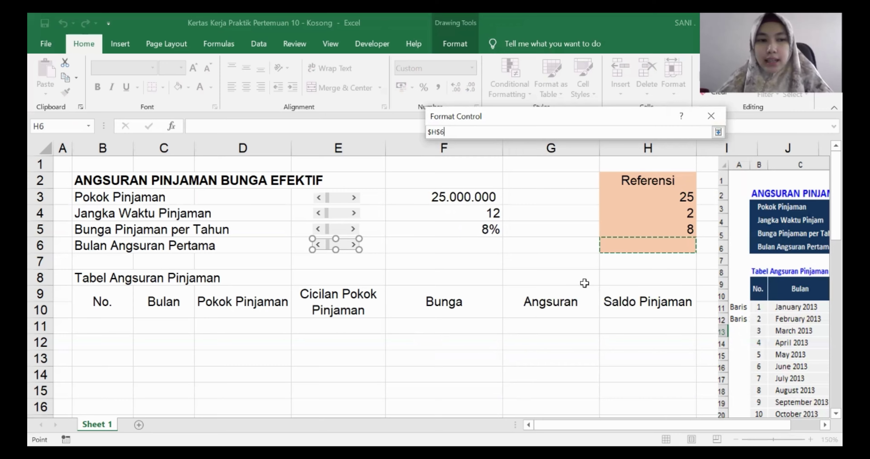
pyautogui.press('Return')
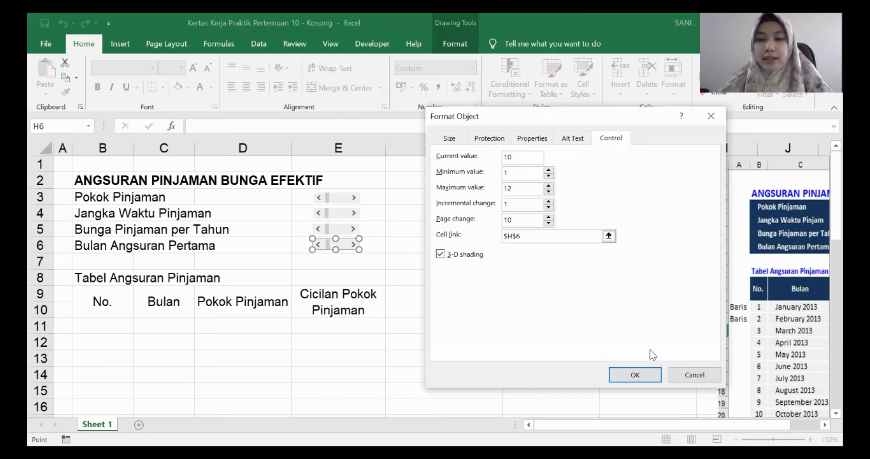
pyautogui.click(636, 376)
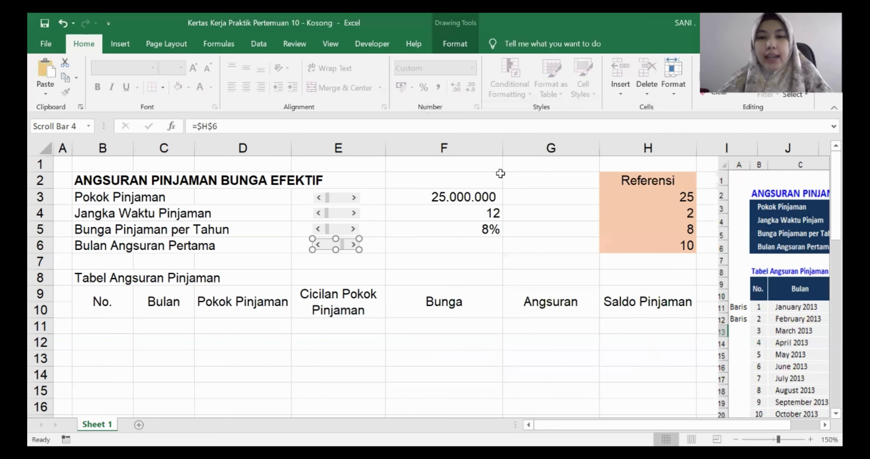
# Step: Enter the formula =DATE(2021;H6;1) in cell F6 to calculate Bulan Angsuran Pertama
pyautogui.click(456, 248)
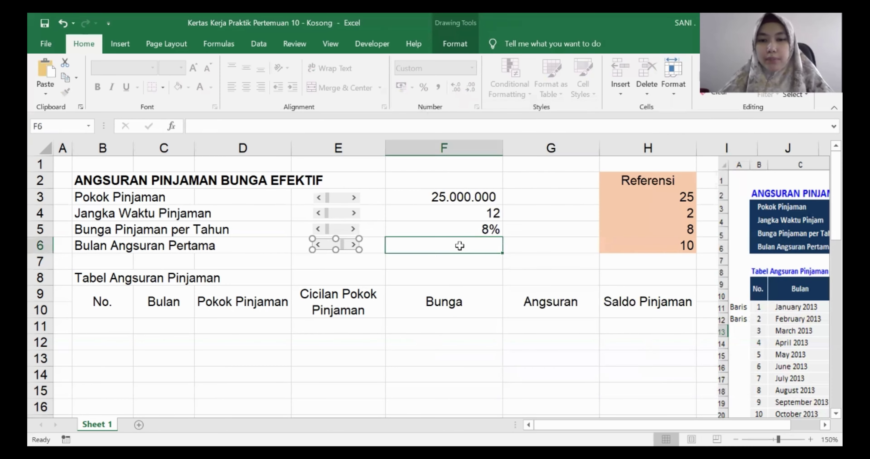
pyautogui.hscroll(1, 456, 249)
pyautogui.hscroll(2, 456, 249)
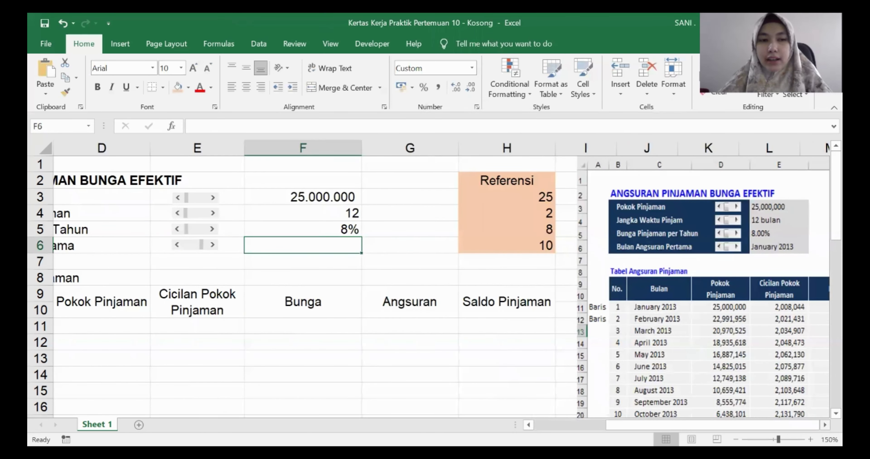
pyautogui.hscroll(2, 670, 241)
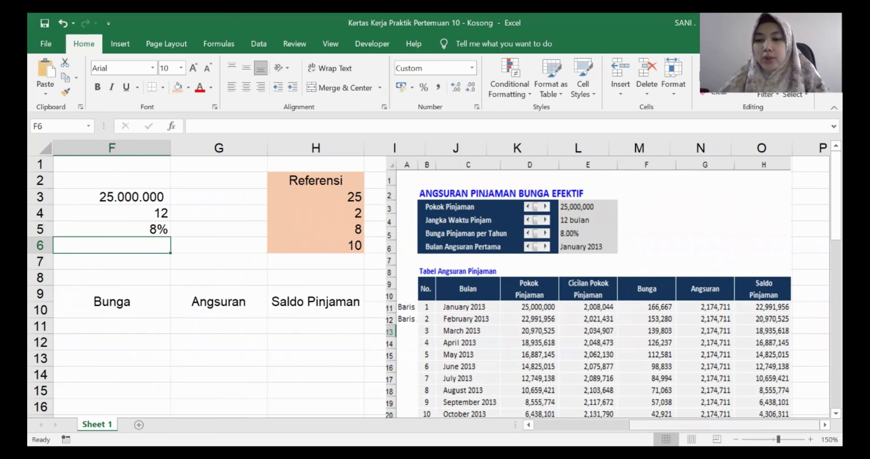
pyautogui.moveTo(776, 425); pyautogui.dragTo(671, 425)
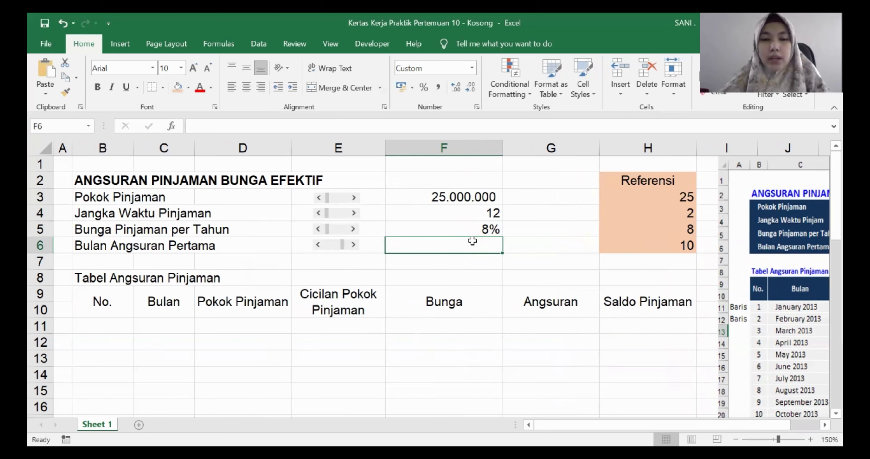
pyautogui.write('=')
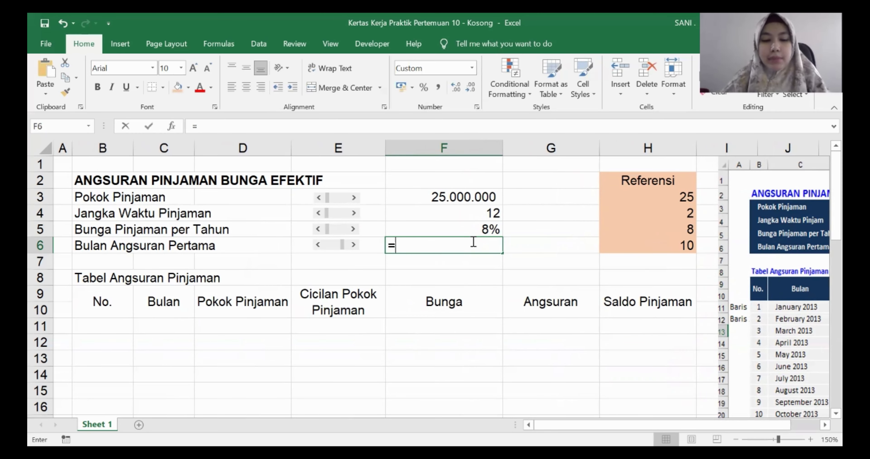
pyautogui.write('date')
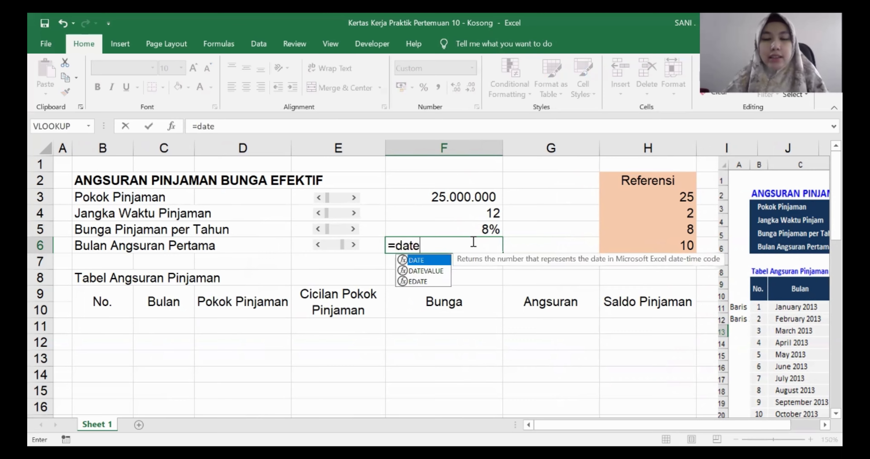
pyautogui.press('BackSpace')
pyautogui.press('BackSpace')
pyautogui.press('BackSpace')
pyautogui.press('BackSpace')
pyautogui.write('D')
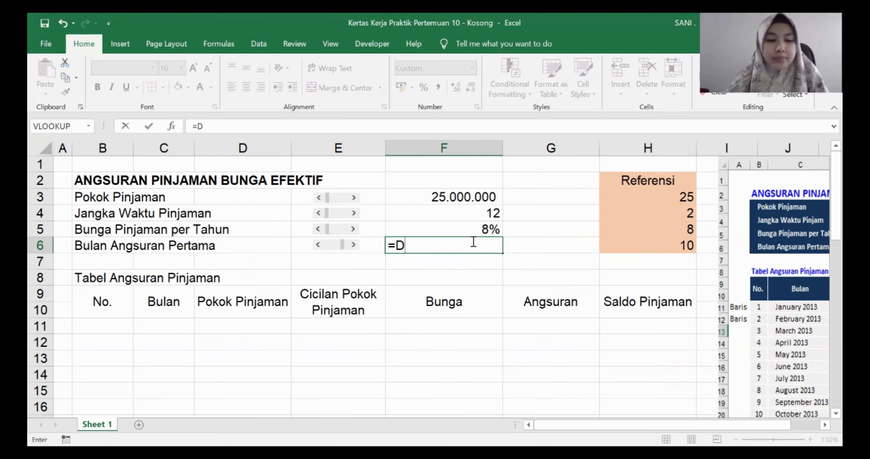
pyautogui.write('ATE(')
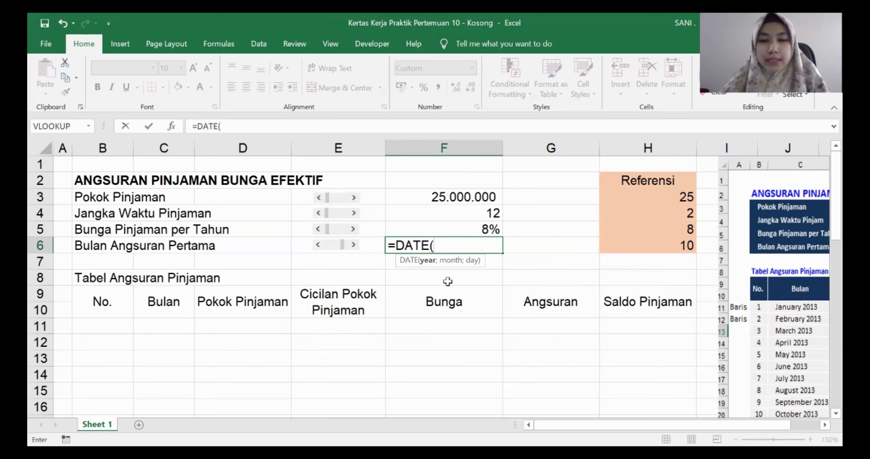
pyautogui.write('2021')
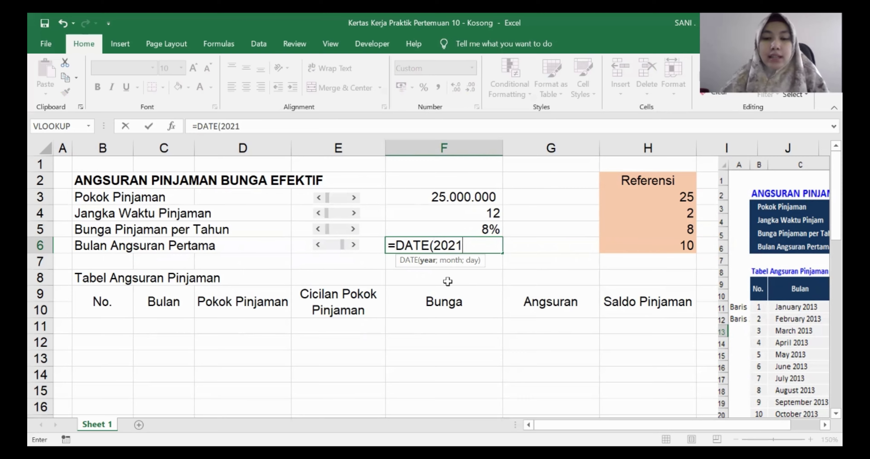
pyautogui.write(';')
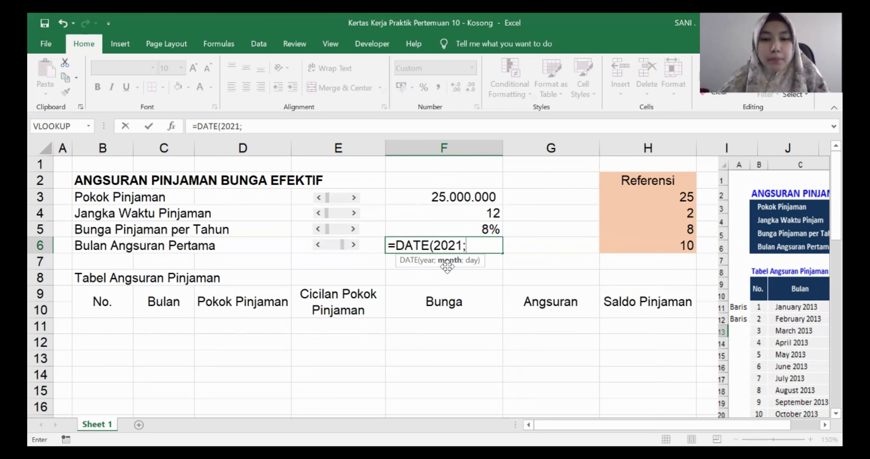
pyautogui.click(664, 245)
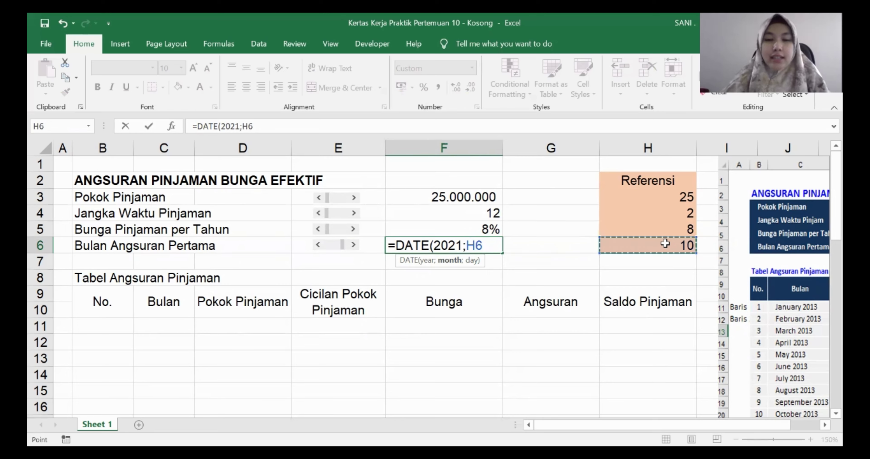
pyautogui.write(';1')
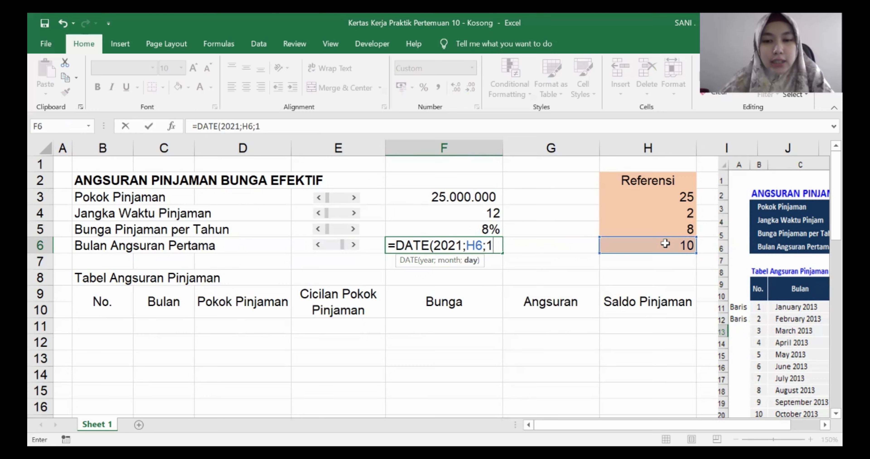
pyautogui.write(')')
pyautogui.press('Return')
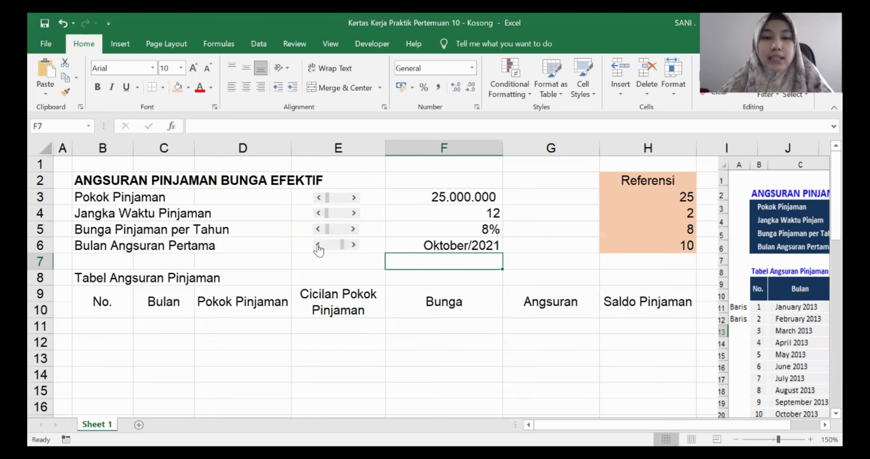
# Step: Lower the Bulan Angsuran Pertama scroll bar until its linked reference value is 1
pyautogui.moveTo(318, 245); pyautogui.dragTo(318, 245)
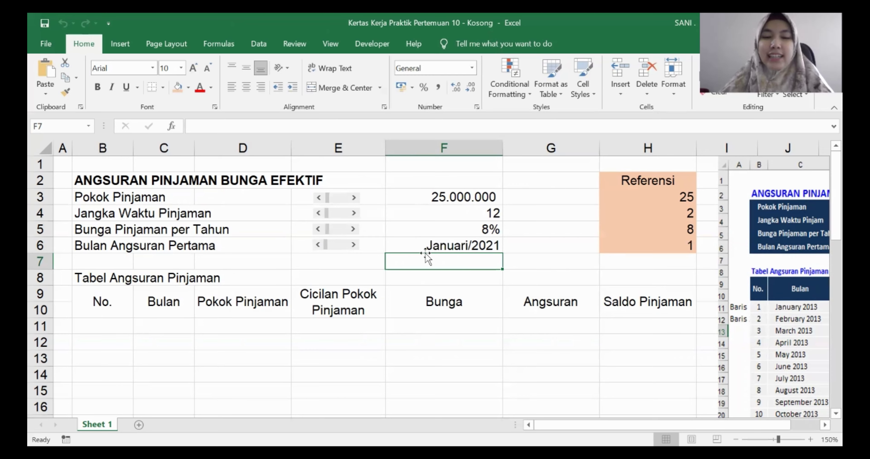
# Step: Change the custom number format of cell F6 to mmmm yyyy, with a space between month and year
pyautogui.click(444, 248)
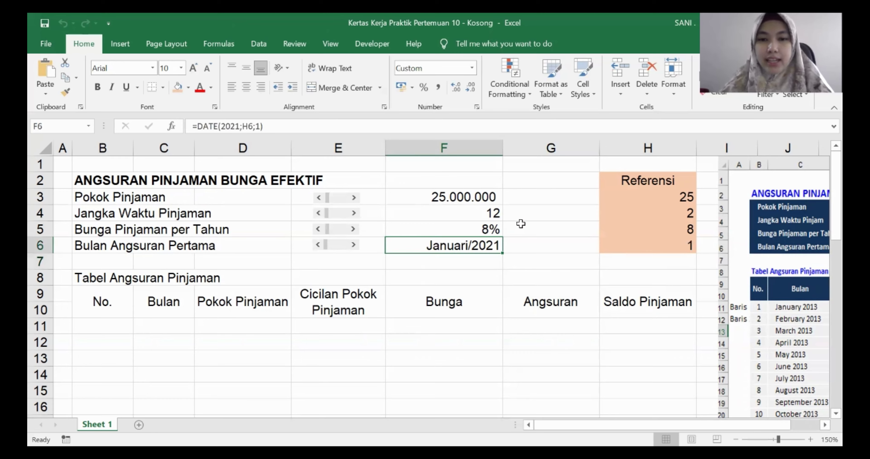
pyautogui.rightClick(460, 248)
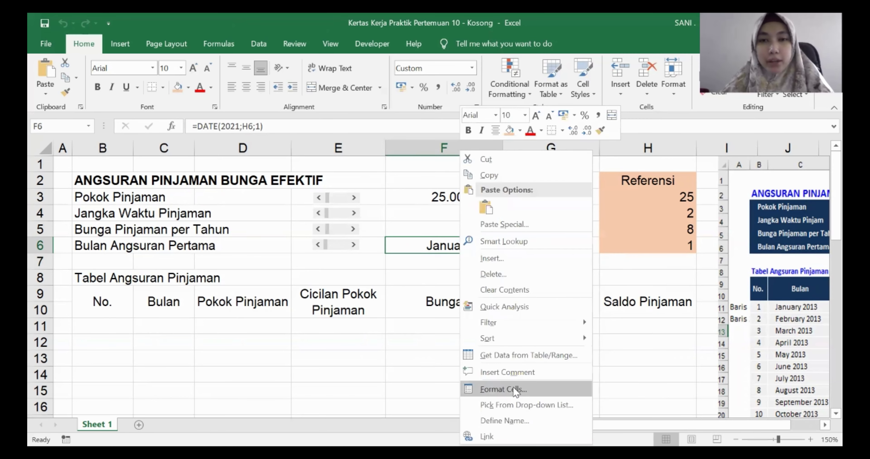
pyautogui.click(503, 389)
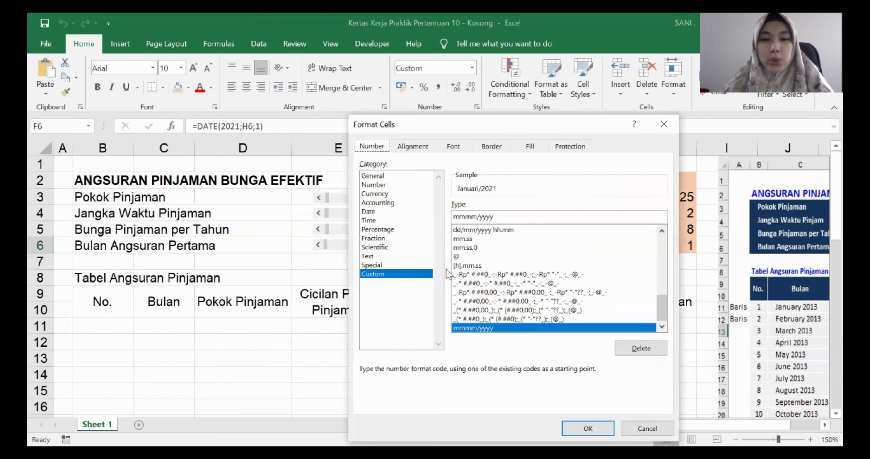
pyautogui.click(371, 274)
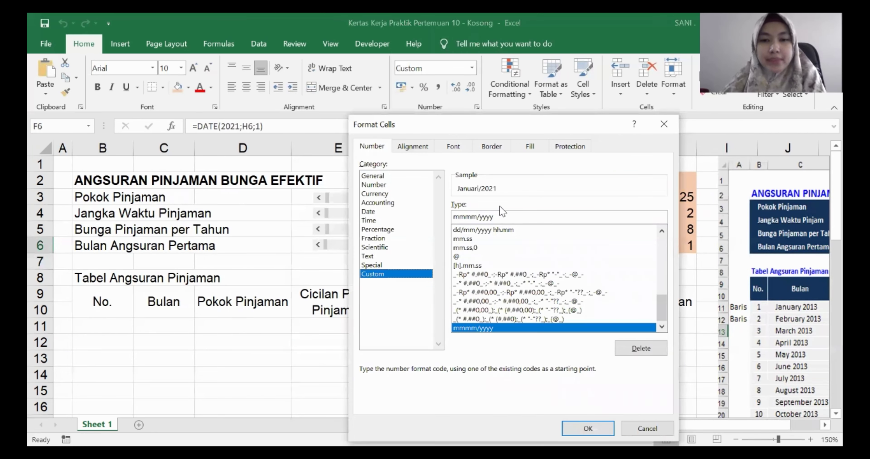
pyautogui.click(479, 217)
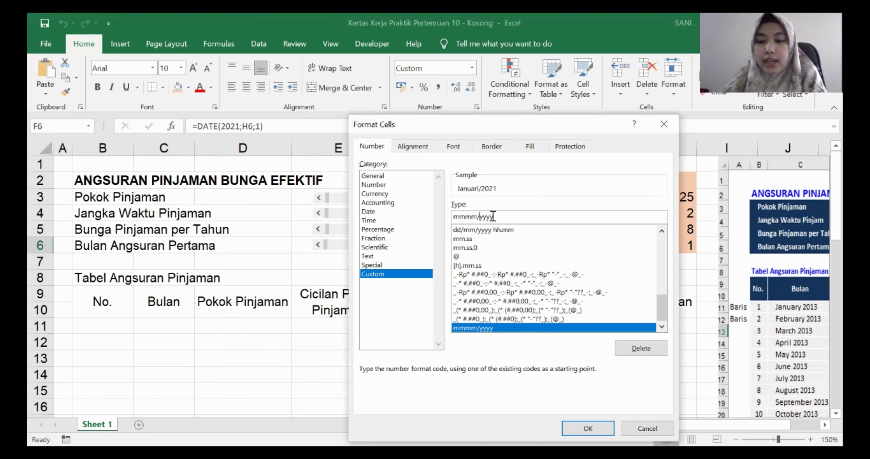
pyautogui.press('BackSpace')
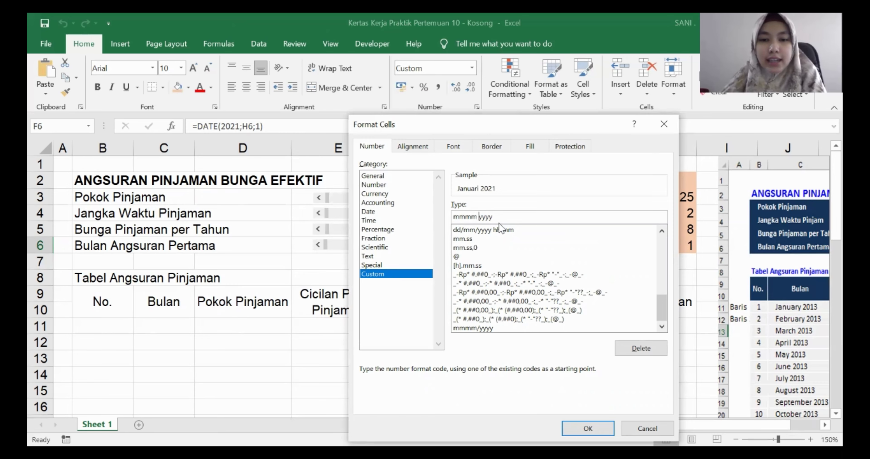
pyautogui.click(587, 428)
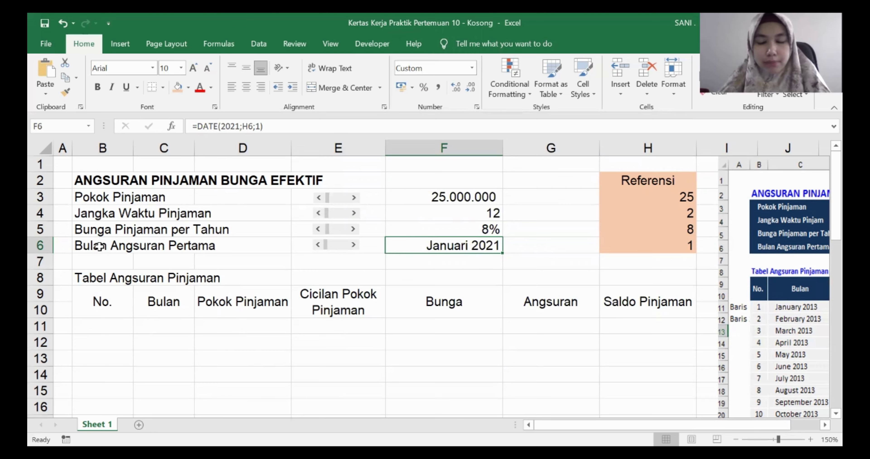
# Step: Number the installments in the No. column from 1 to 12 in cells B11 to B22, clearing the surplus filled numbers below
pyautogui.moveTo(114, 305); pyautogui.dragTo(671, 362)
pyautogui.click(122, 325)
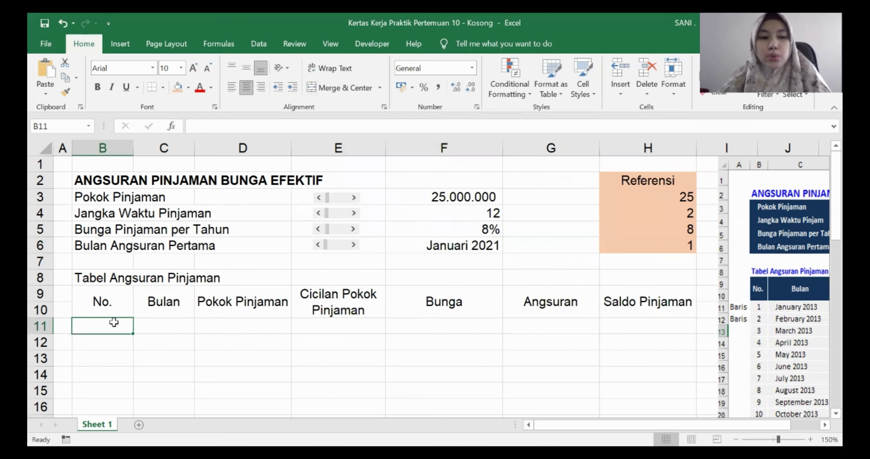
pyautogui.write('1')
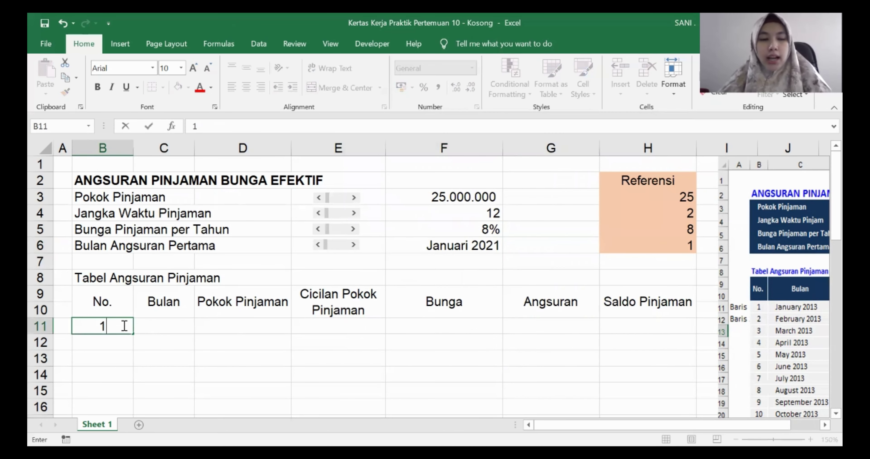
pyautogui.press('Return')
pyautogui.write('2')
pyautogui.press('Return')
pyautogui.write('3')
pyautogui.click(177, 371)
pyautogui.moveTo(107, 342); pyautogui.dragTo(130, 374)
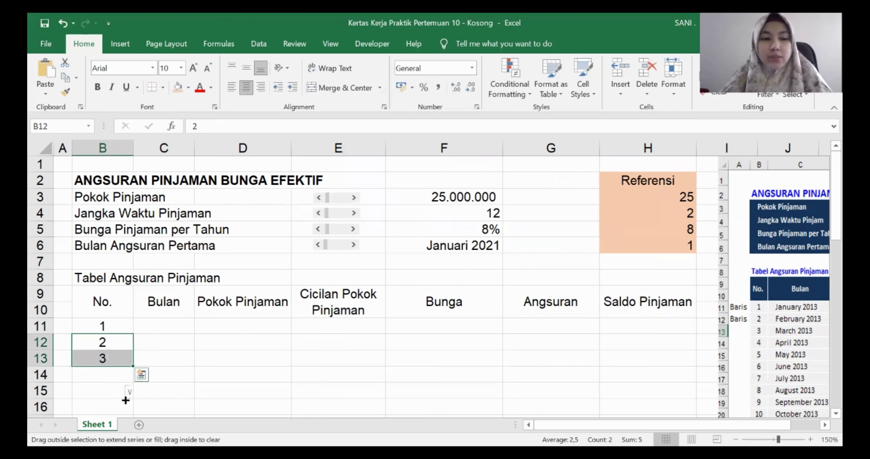
pyautogui.moveTo(120, 396)
pyautogui.mouseDown()
pyautogui.moveTo(105, 407)
pyautogui.moveTo(109, 399)
pyautogui.mouseUp()
pyautogui.click(105, 406)
pyautogui.press('Delete')
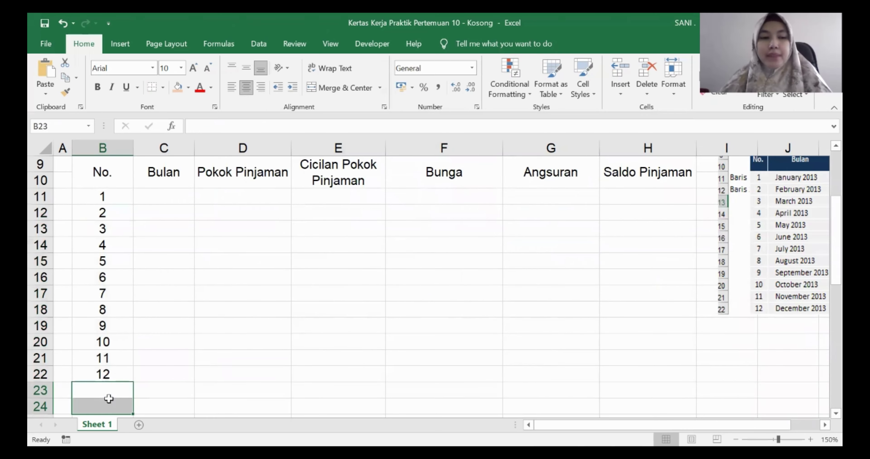
# Step: Apply all borders to the installment table range B9:H22
pyautogui.scroll(2, 121, 338)
pyautogui.moveTo(101, 270); pyautogui.dragTo(371, 293)
pyautogui.moveTo(571, 317); pyautogui.dragTo(658, 390)
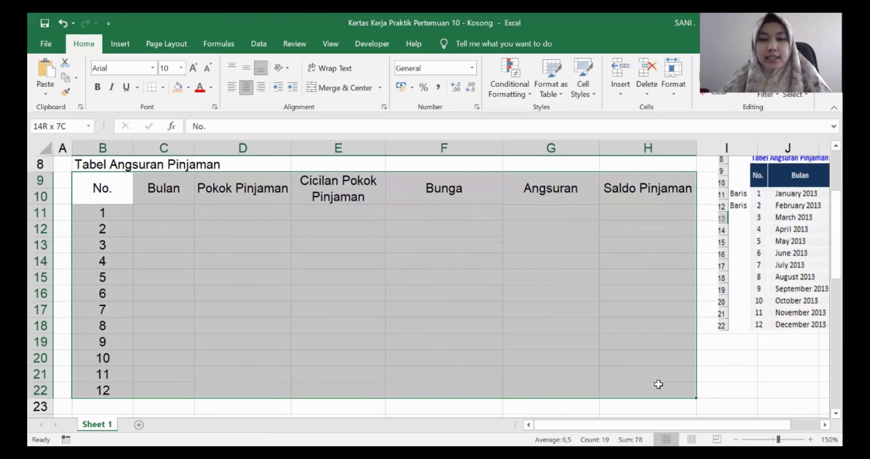
pyautogui.click(163, 88)
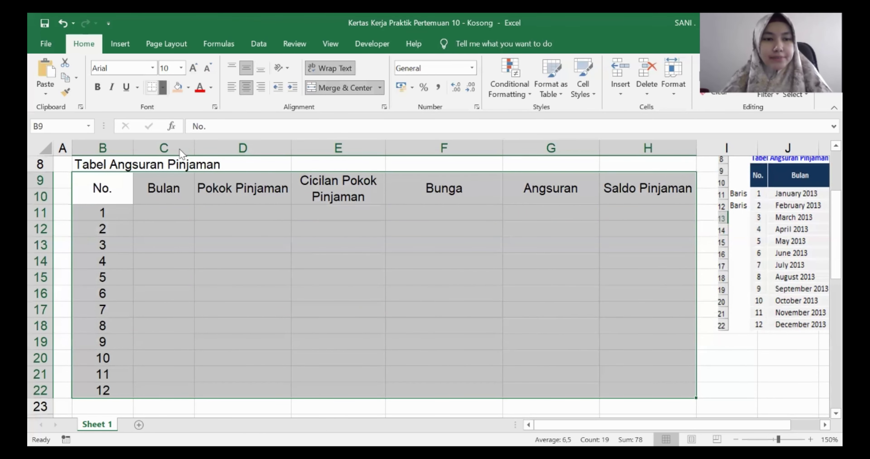
pyautogui.click(183, 200)
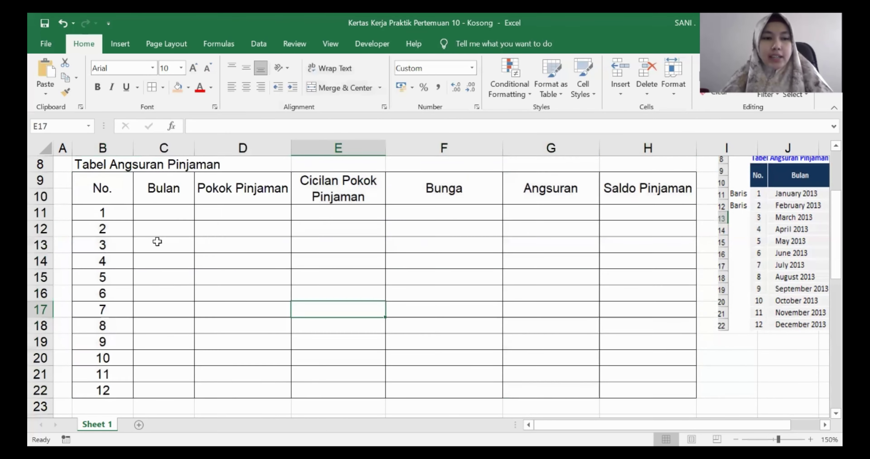
# Step: Examine the numbered rows of the installment table from the first to the last installment
pyautogui.scroll(1, 151, 246)
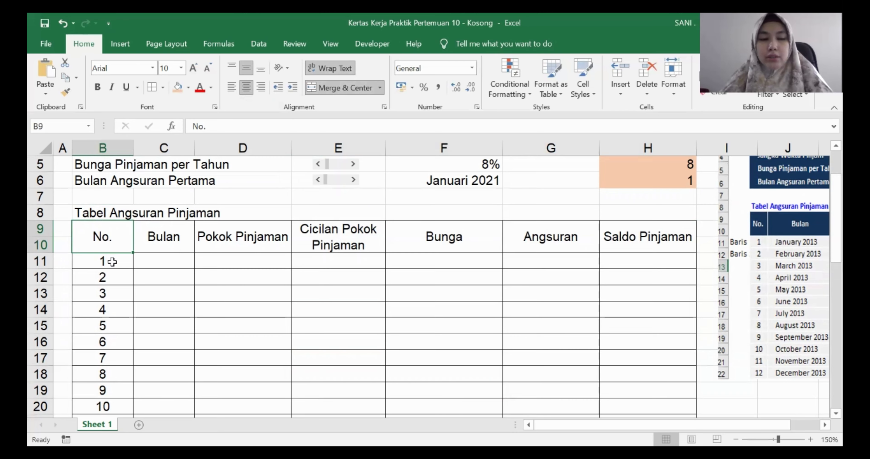
pyautogui.click(113, 262)
pyautogui.click(111, 277)
pyautogui.click(112, 293)
pyautogui.click(121, 309)
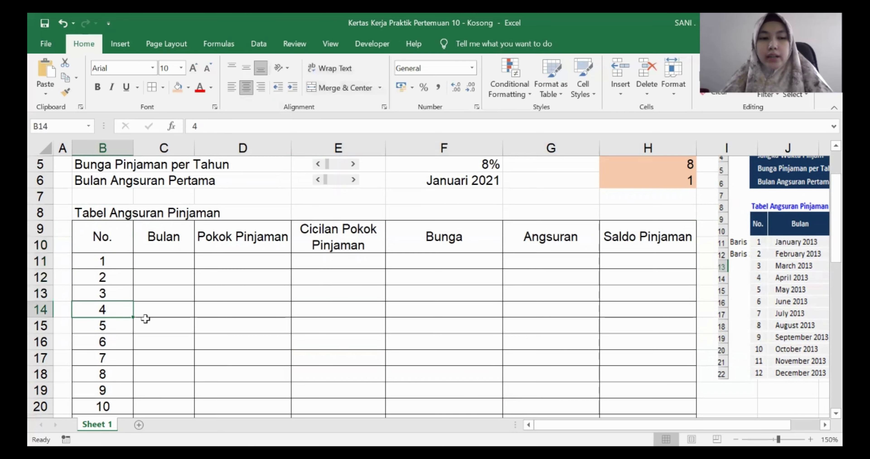
pyautogui.scroll(2, 303, 335)
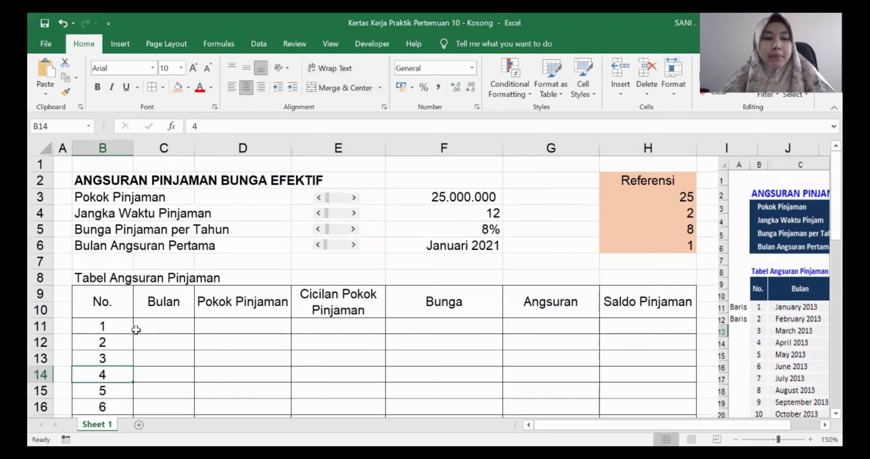
pyautogui.click(112, 324)
pyautogui.scroll(-4, 117, 342)
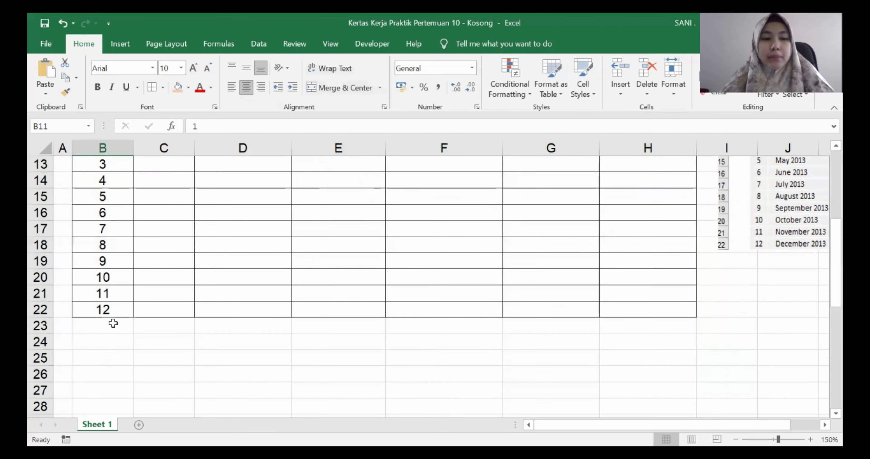
pyautogui.scroll(2, 121, 217)
pyautogui.scroll(-2, 120, 373)
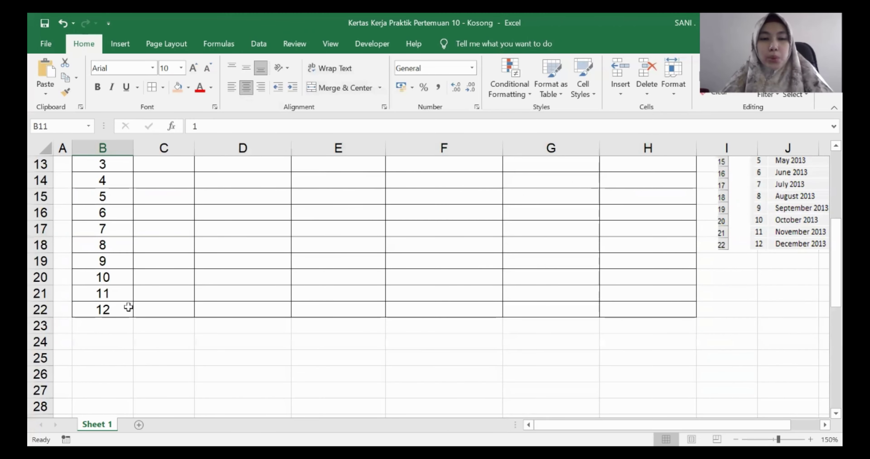
pyautogui.scroll(4, 128, 306)
pyautogui.scroll(-4, 130, 306)
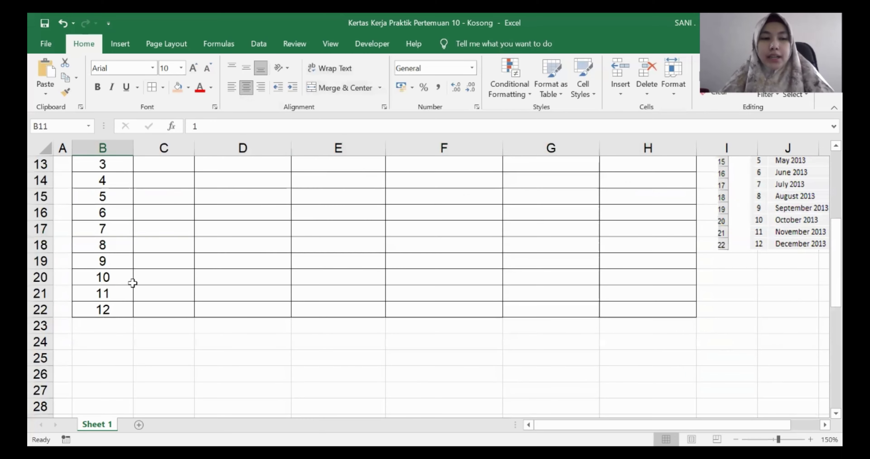
pyautogui.scroll(2, 127, 297)
pyautogui.scroll(-2, 101, 227)
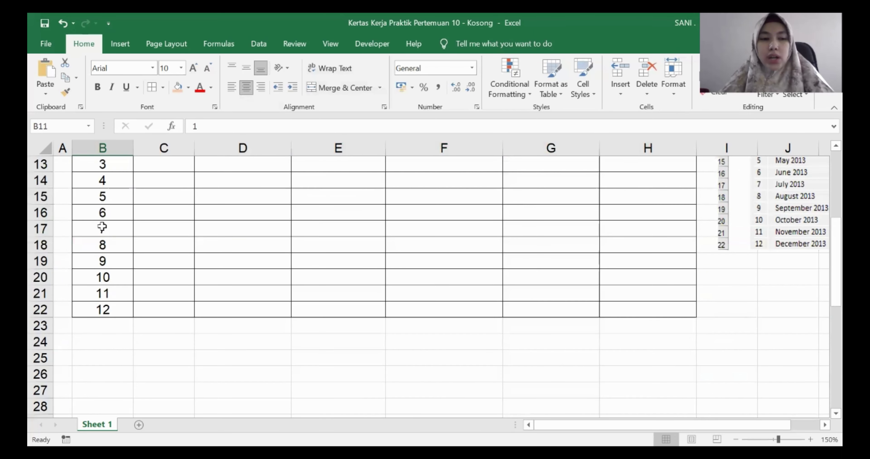
# Step: Copy table rows B11:H22, paste them starting at cell B23, and undo the paste
pyautogui.scroll(1, 94, 203)
pyautogui.moveTo(108, 181); pyautogui.dragTo(660, 361)
pyautogui.click(66, 77)
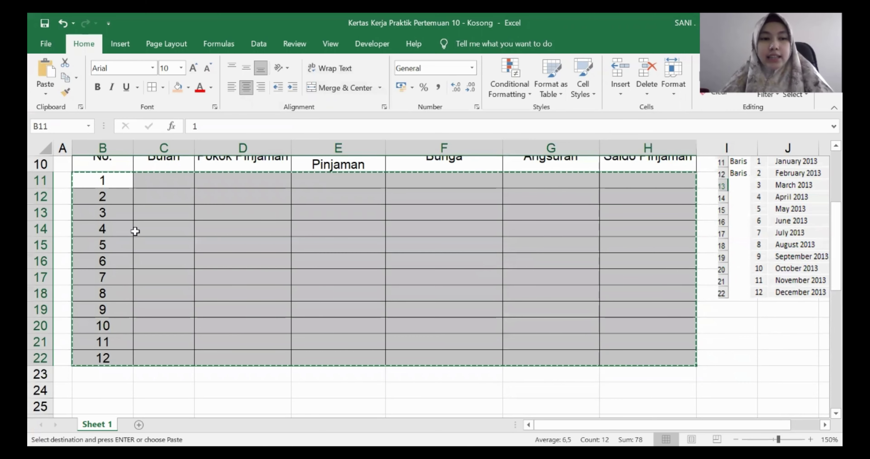
pyautogui.scroll(-3, 111, 250)
pyautogui.click(105, 233)
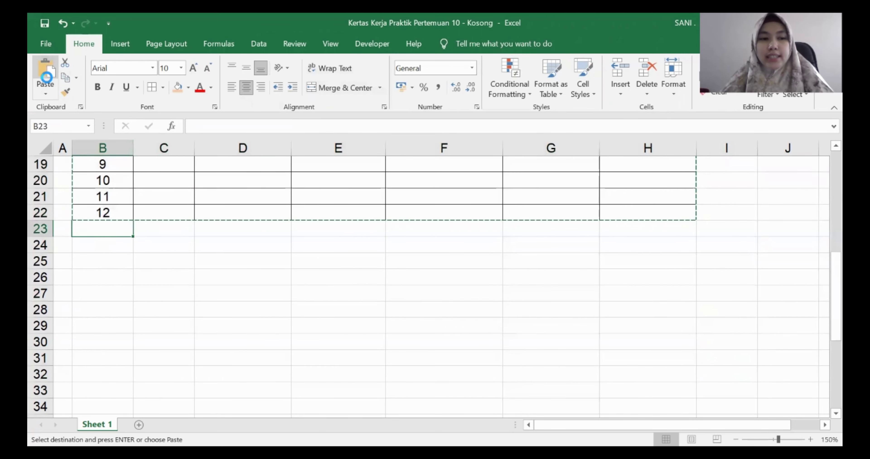
pyautogui.click(45, 72)
pyautogui.scroll(-2, 208, 320)
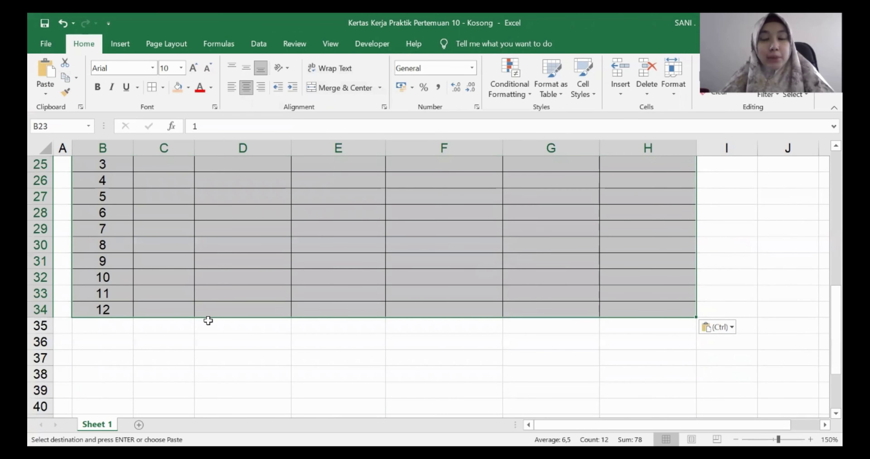
pyautogui.click(63, 23)
pyautogui.scroll(5, 247, 230)
# Step: Clear the copy selection and enter the formula =F6 in cell C11 as the first month in the Bulan column
pyautogui.click(145, 325)
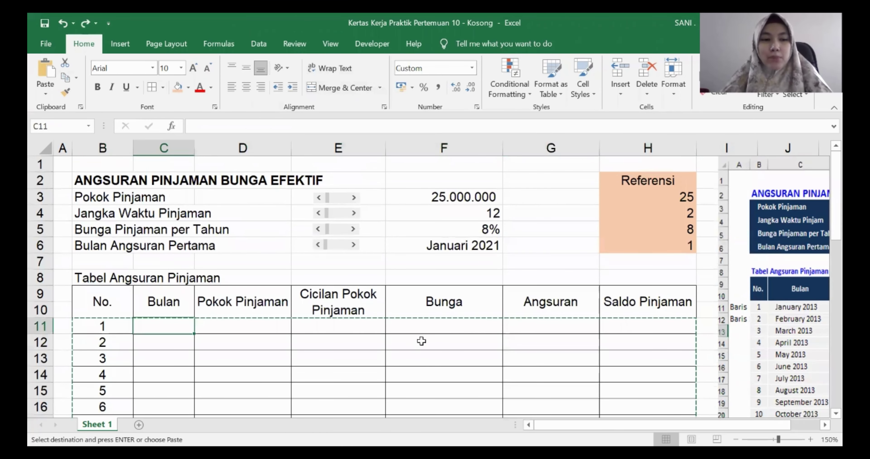
pyautogui.press('Escape')
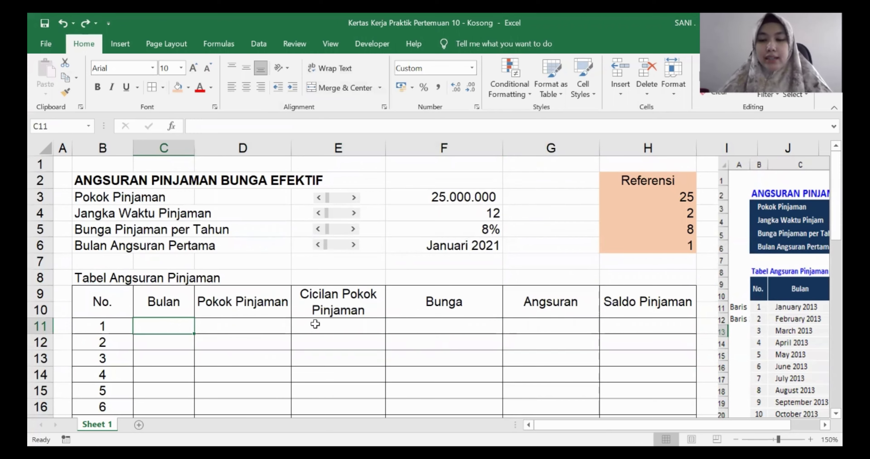
pyautogui.write('=')
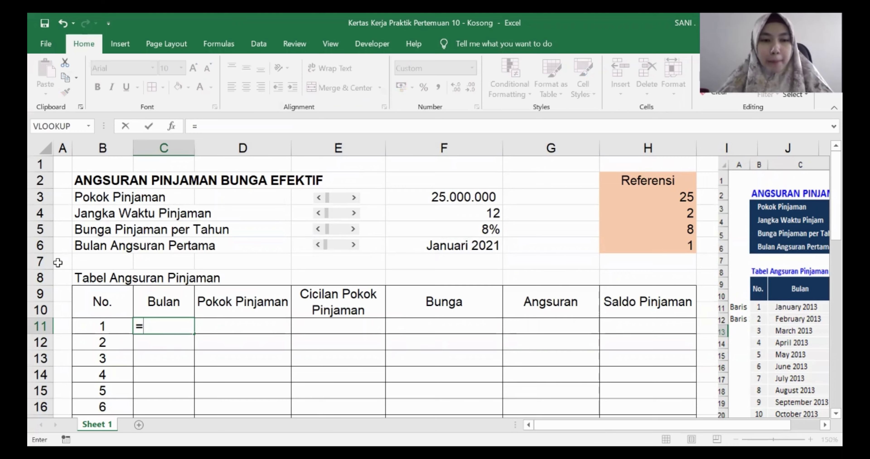
pyautogui.click(485, 243)
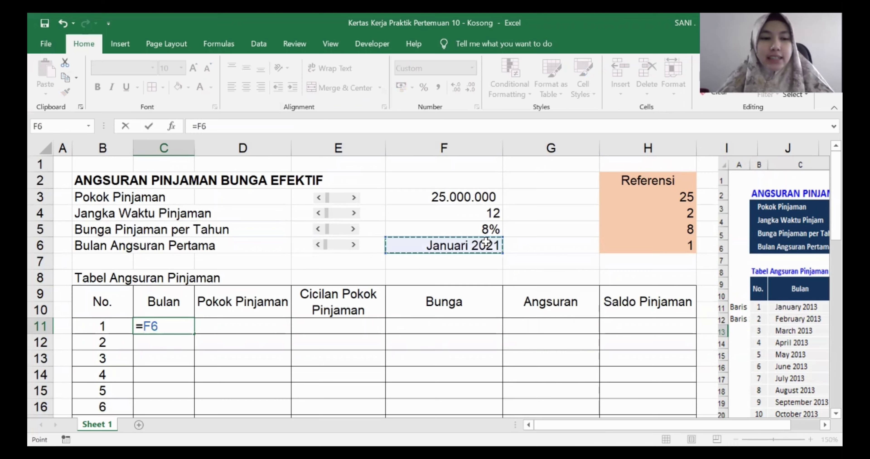
pyautogui.press('Return')
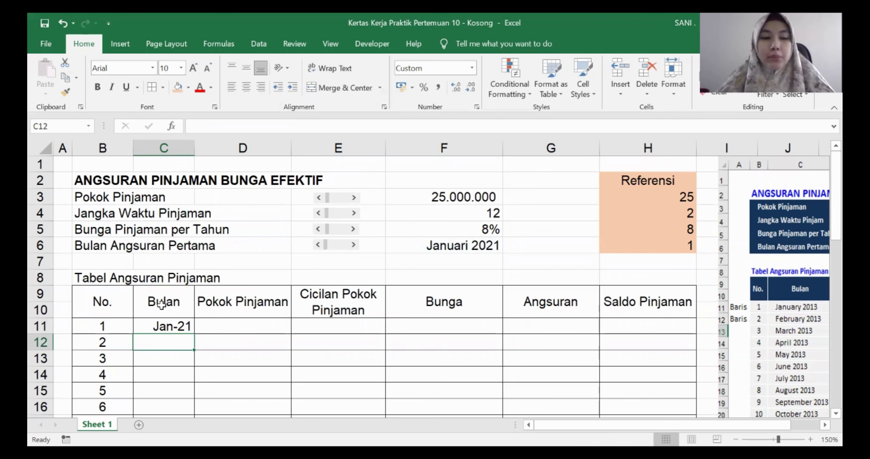
# Step: Copy the month-and-year format of cell F6 onto the Bulan cells C11:C22 with Format Painter
pyautogui.click(94, 325)
pyautogui.click(172, 328)
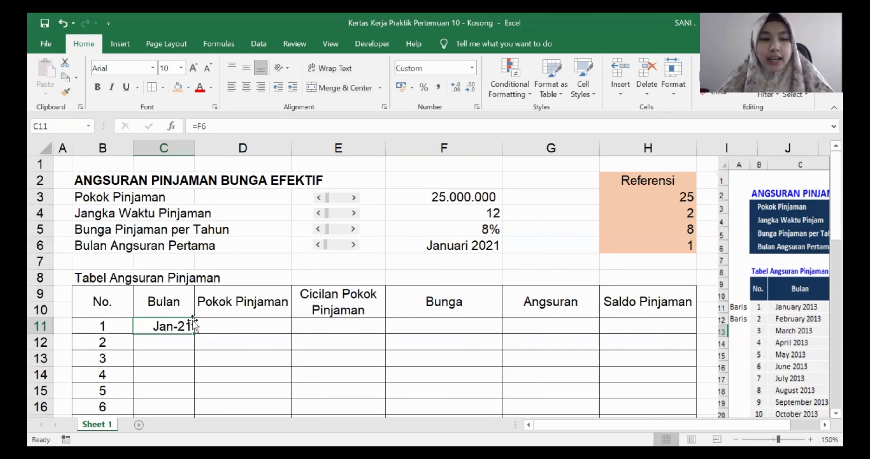
pyautogui.click(477, 245)
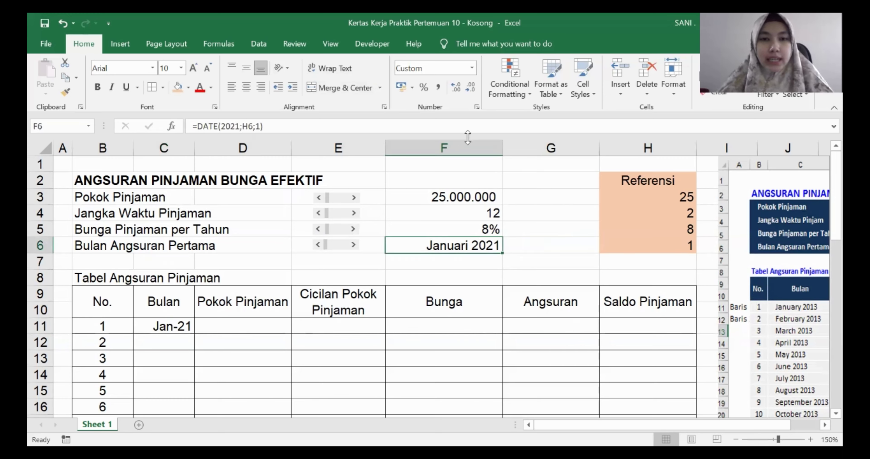
pyautogui.click(462, 146)
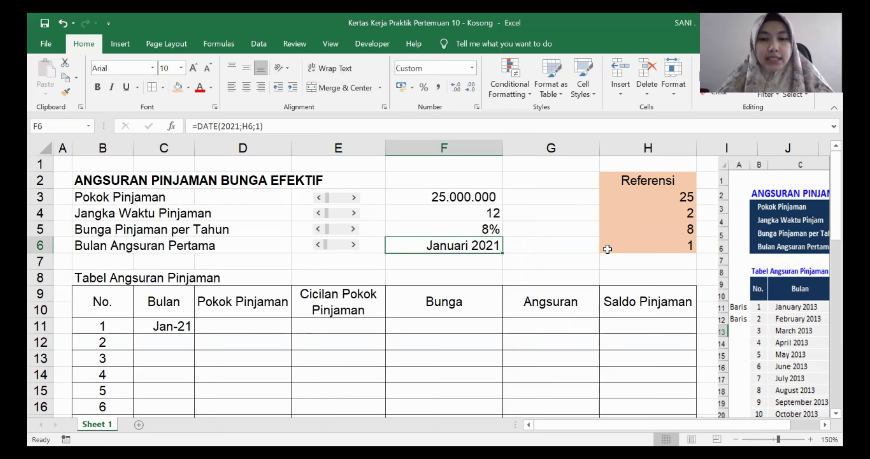
pyautogui.click(63, 91)
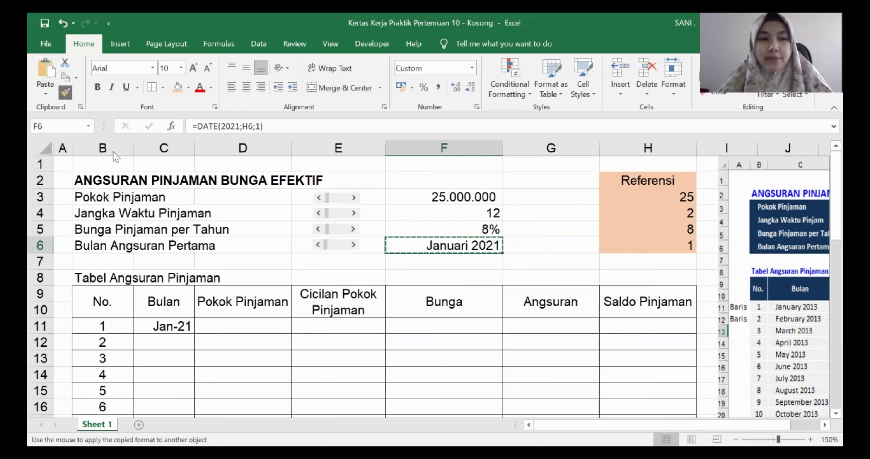
pyautogui.scroll(-4, 194, 215)
pyautogui.scroll(2, 180, 223)
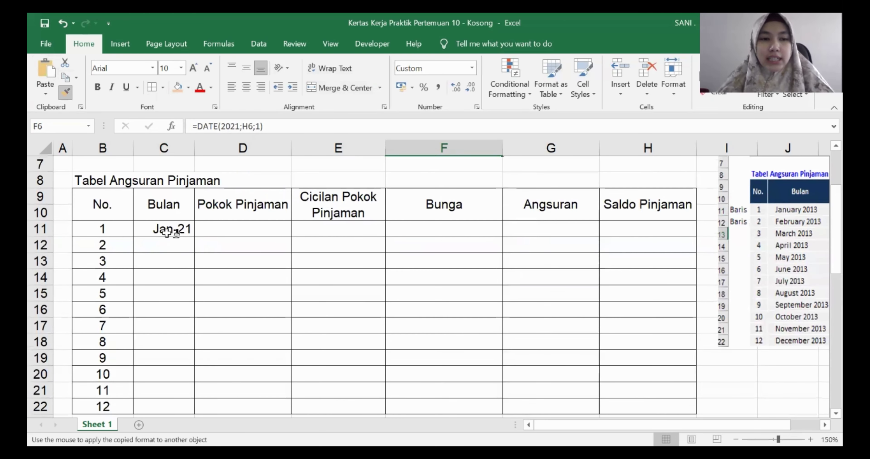
pyautogui.moveTo(167, 232)
pyautogui.mouseDown()
pyautogui.moveTo(170, 356)
pyautogui.moveTo(161, 403)
pyautogui.mouseUp()
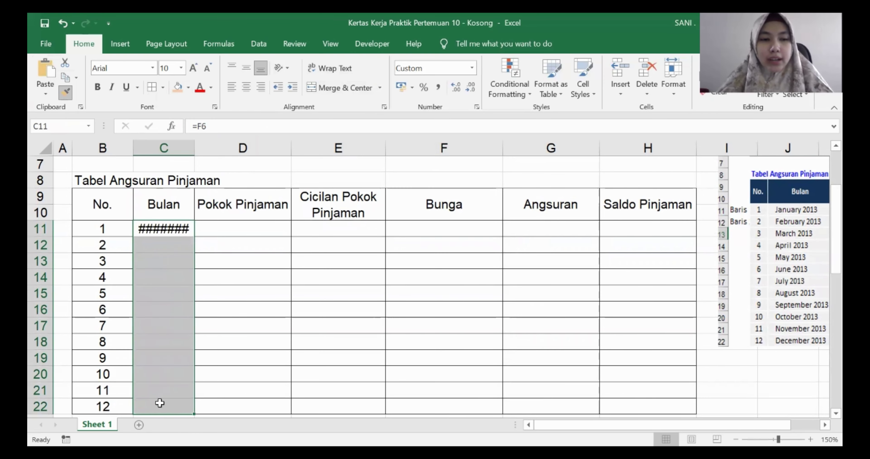
# Step: Autofit the width of column C and reapply the borders to cells C11:C22
pyautogui.doubleClick(194, 147)
pyautogui.click(185, 248)
pyautogui.scroll(1, 494, 253)
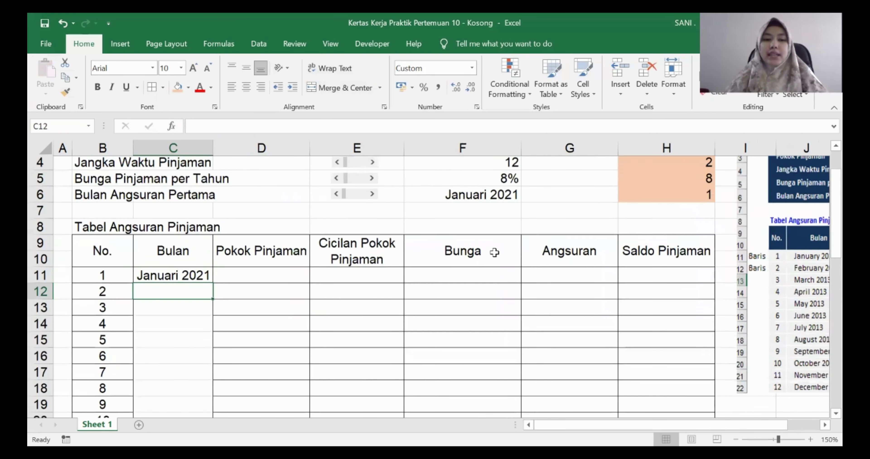
pyautogui.moveTo(196, 277)
pyautogui.mouseDown()
pyautogui.moveTo(188, 393)
pyautogui.moveTo(198, 414)
pyautogui.moveTo(189, 374)
pyautogui.moveTo(185, 422)
pyautogui.moveTo(185, 376)
pyautogui.mouseUp()
pyautogui.click(294, 225)
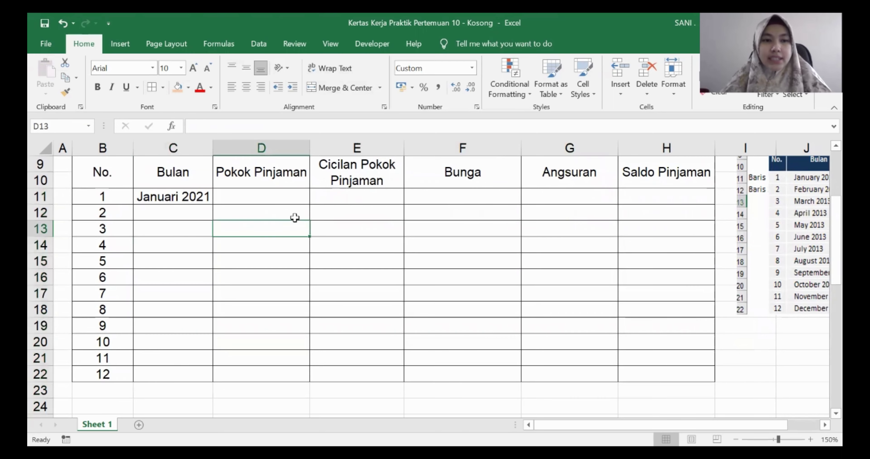
# Step: Widen column C slightly beyond the width of its month text
pyautogui.click(282, 197)
pyautogui.scroll(1, 349, 231)
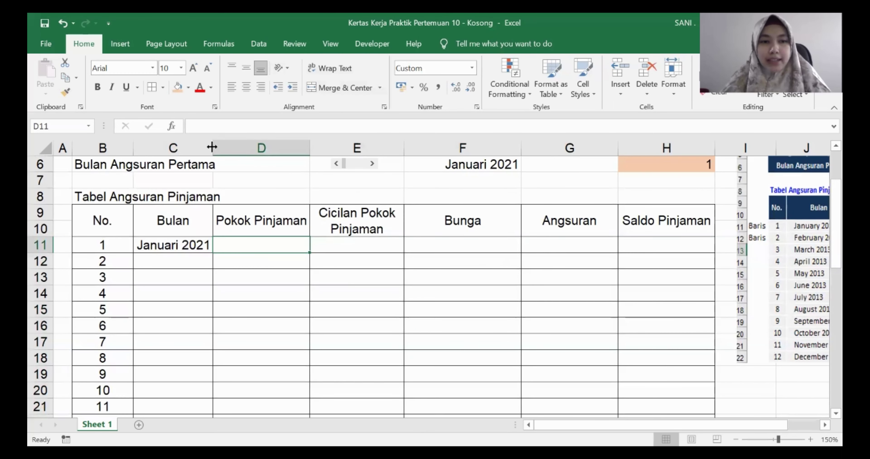
pyautogui.moveTo(212, 148); pyautogui.dragTo(226, 148)
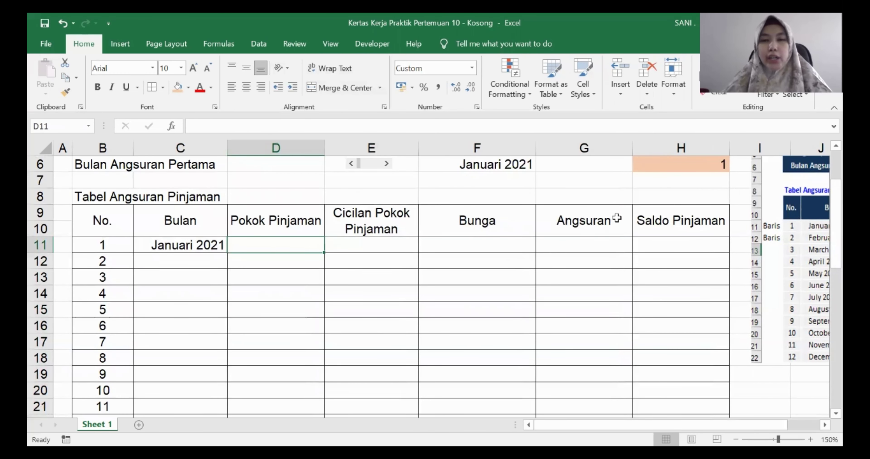
pyautogui.scroll(2, 606, 233)
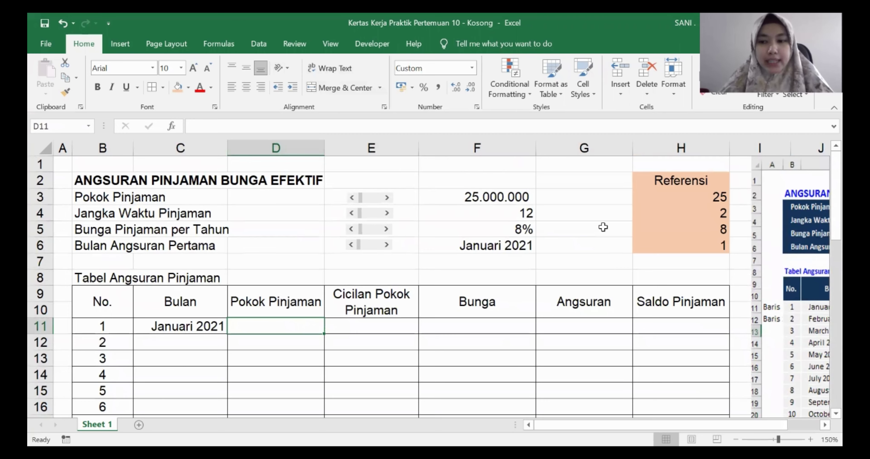
pyautogui.write('=P')
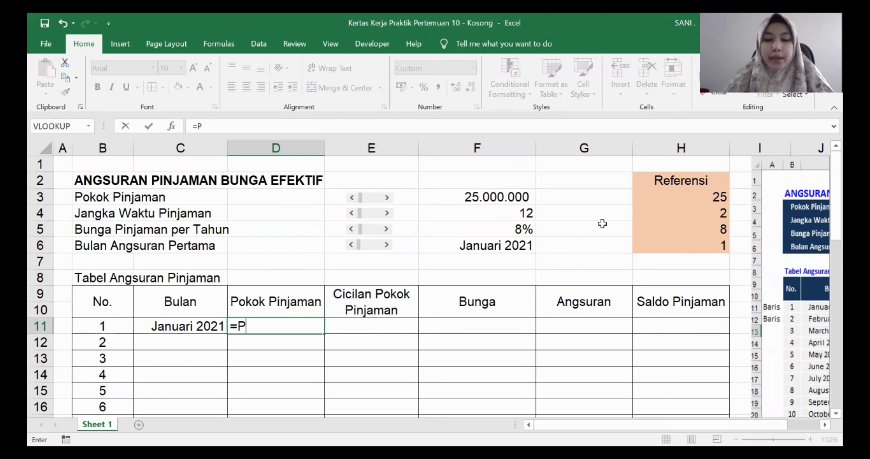
pyautogui.write('PMT')
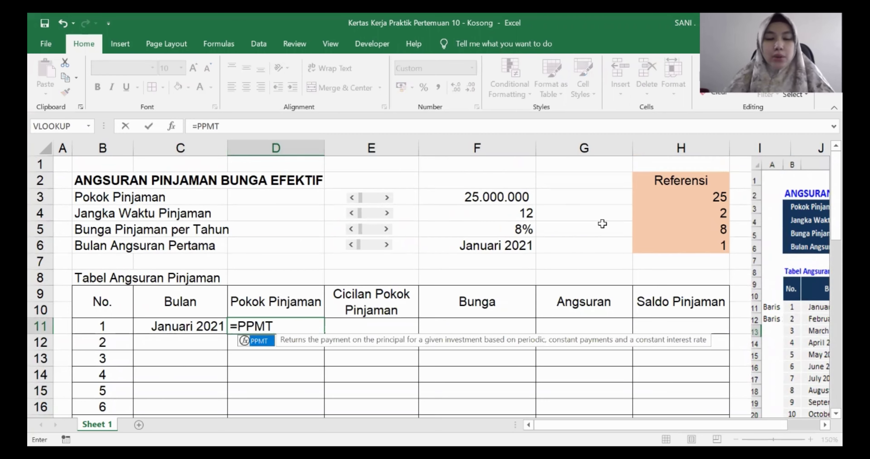
pyautogui.write('(')
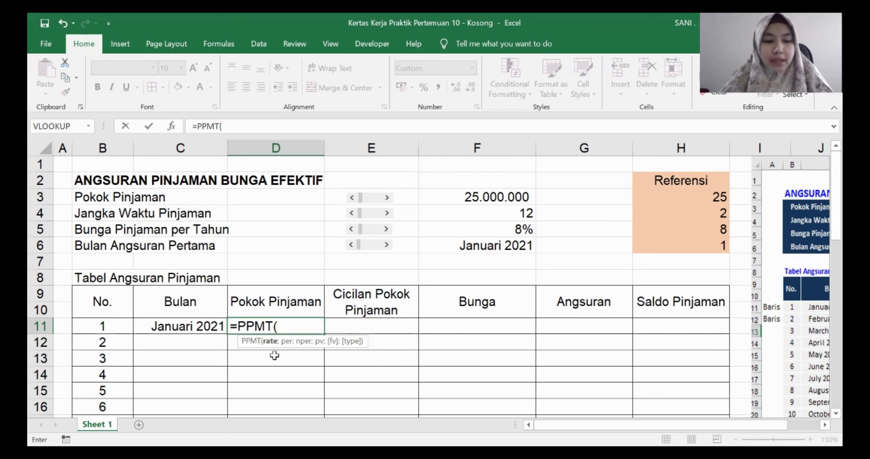
pyautogui.press('Escape')
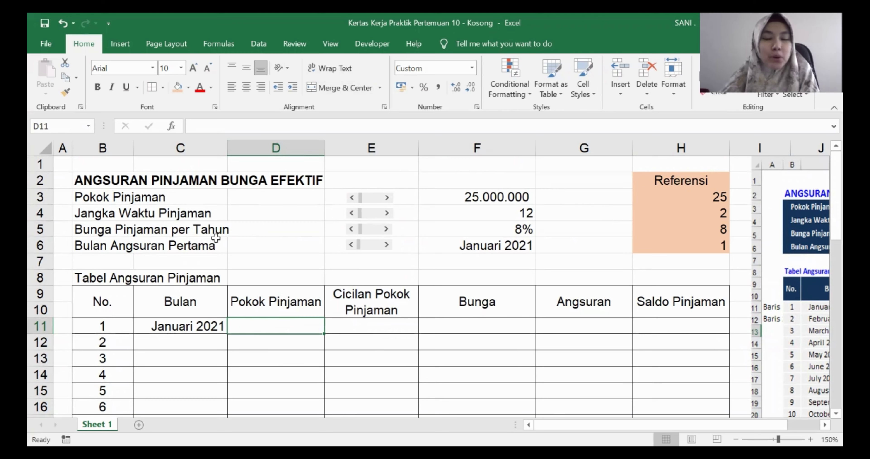
pyautogui.click(378, 307)
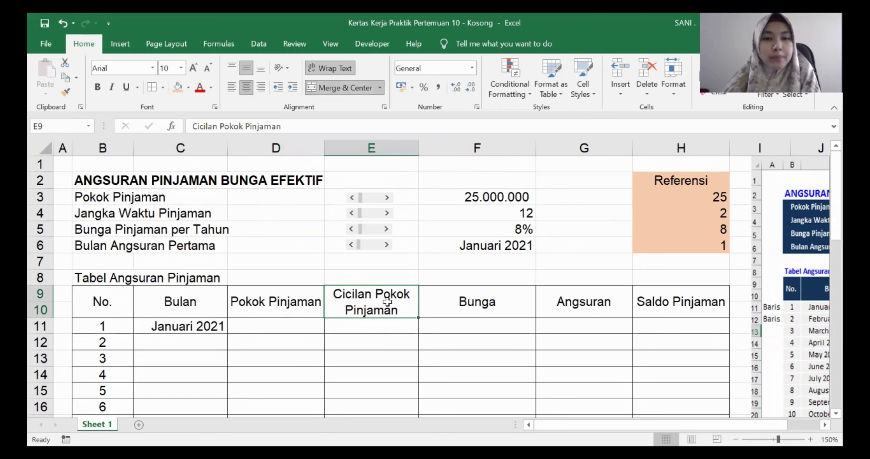
# Step: Enter the formula =F3 in cell D11 as the first month's Pokok Pinjaman
pyautogui.click(301, 321)
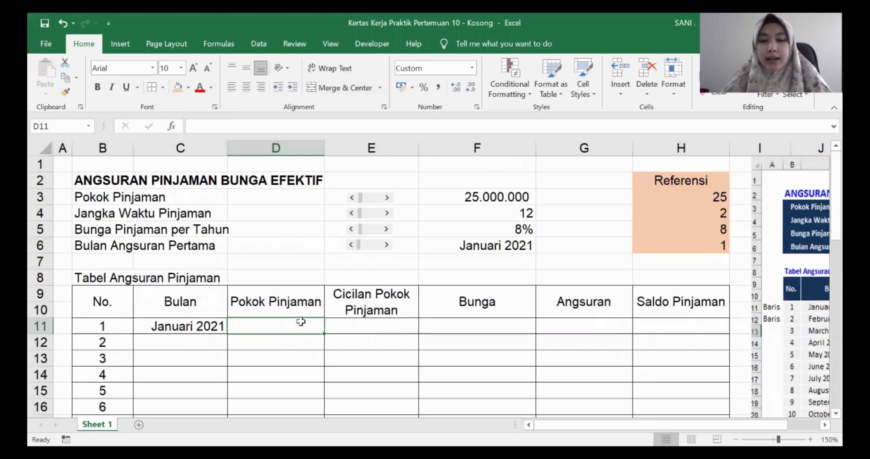
pyautogui.write('=')
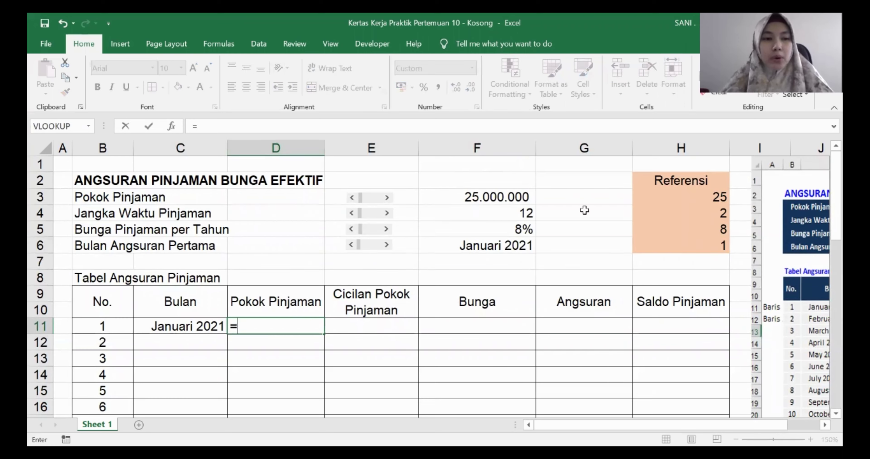
pyautogui.click(487, 197)
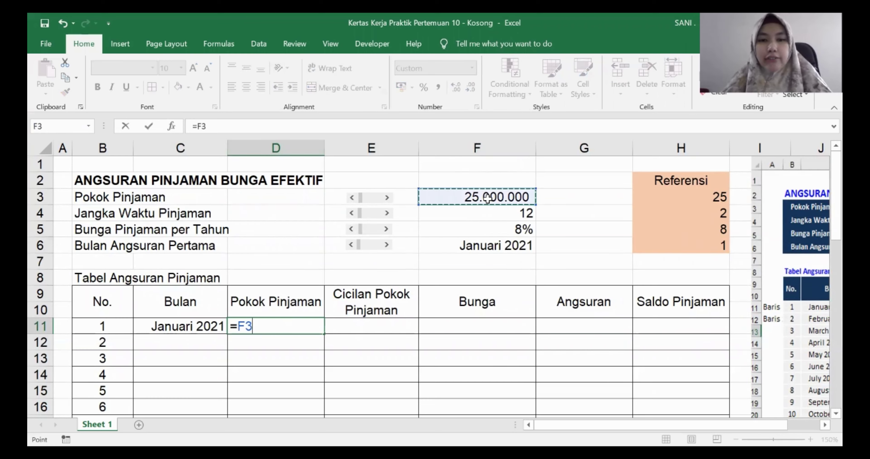
pyautogui.press('Return')
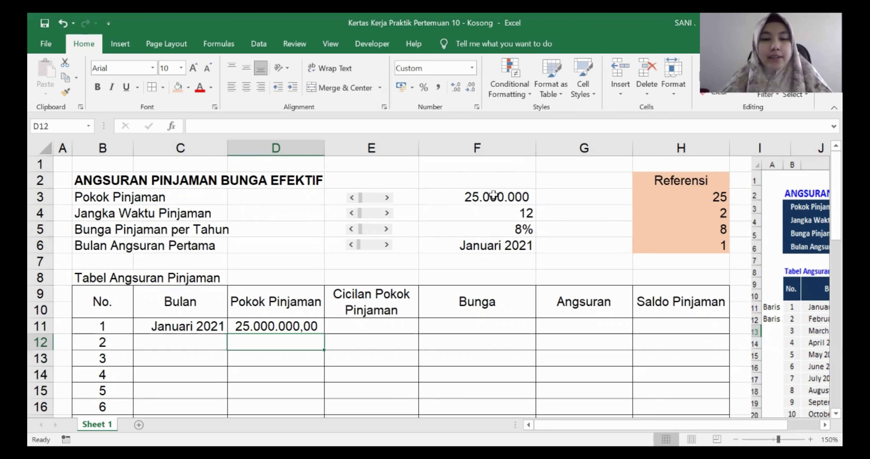
# Step: Begin a PPMT formula in the first Cicilan Pokok Pinjaman cell, E11, with rate $F$5/12 and period B11
pyautogui.click(363, 326)
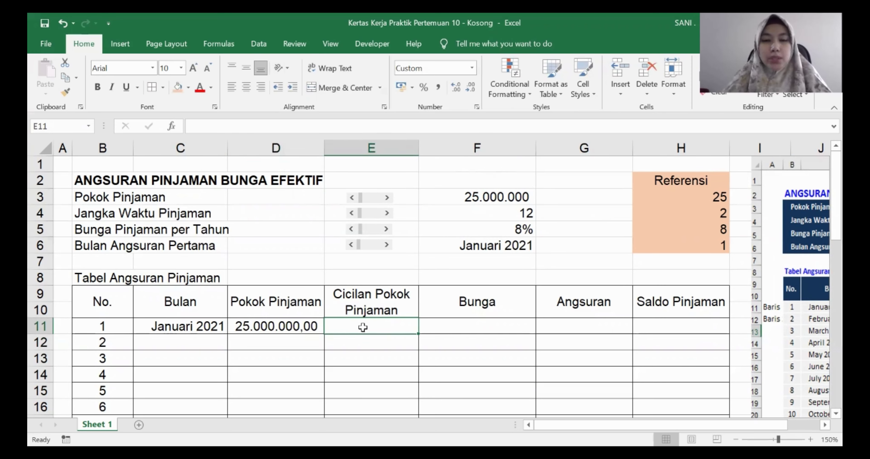
pyautogui.write('=')
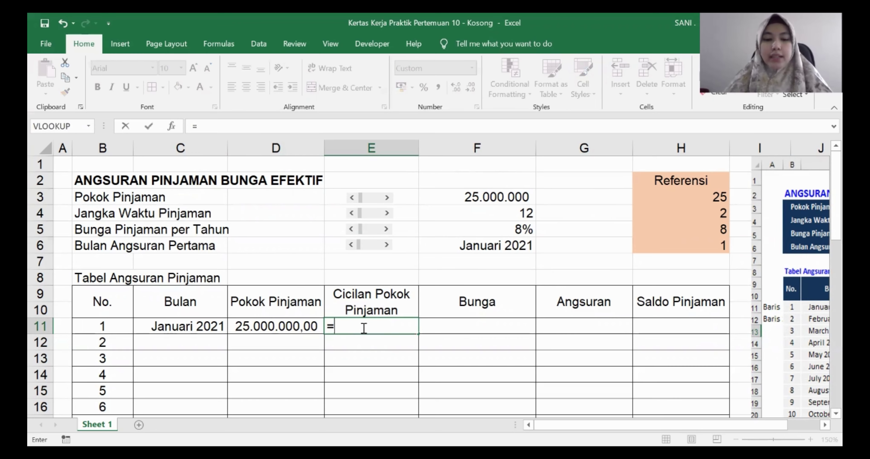
pyautogui.write('PPMT(')
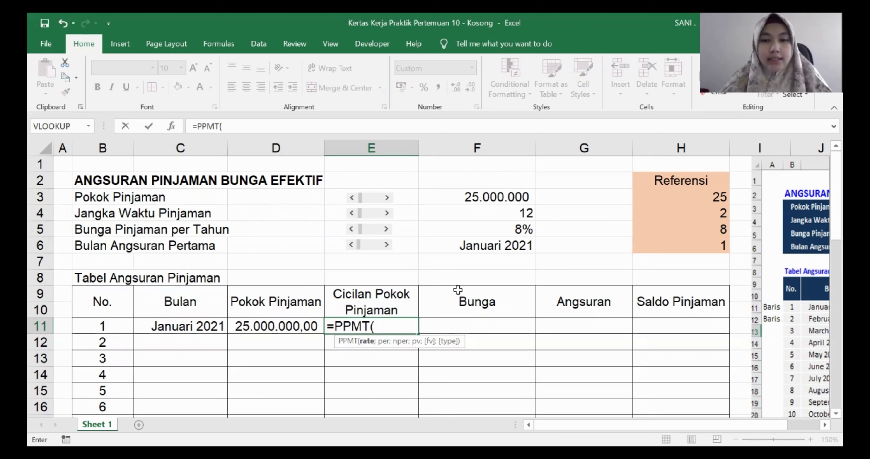
pyautogui.click(516, 224)
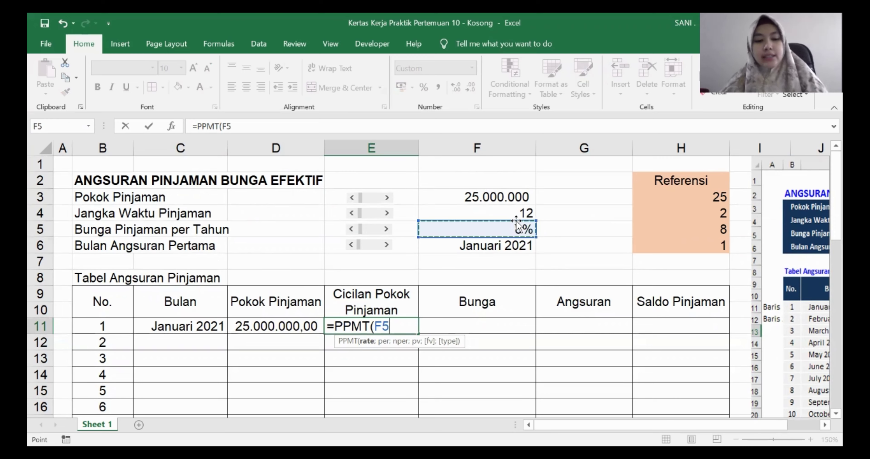
pyautogui.press('F4')
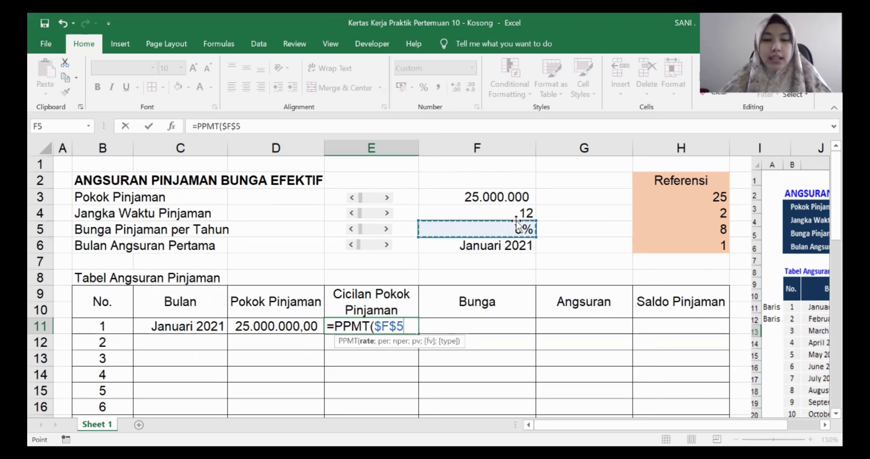
pyautogui.write('/12')
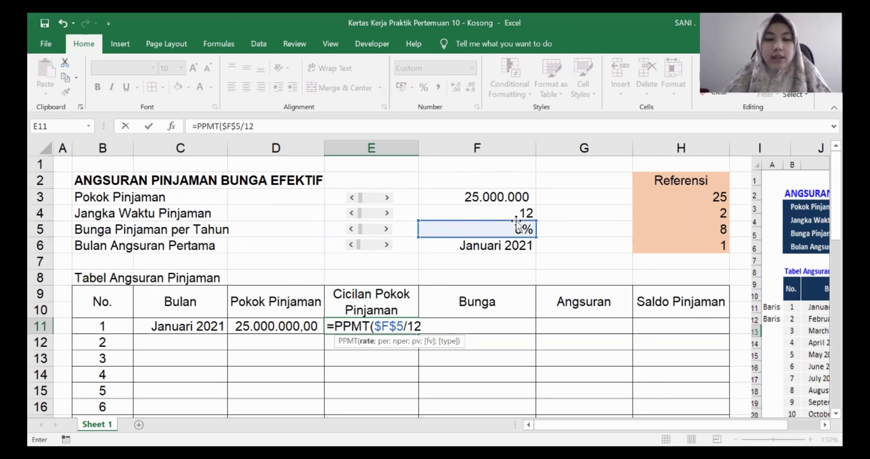
pyautogui.write(';')
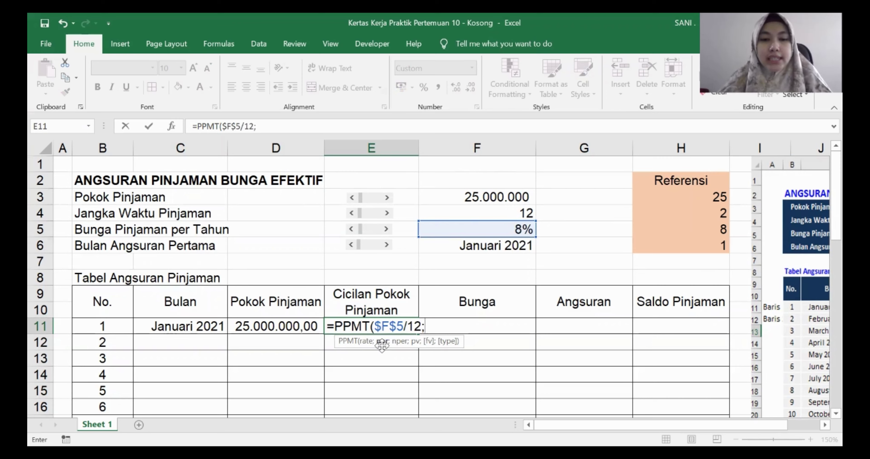
pyautogui.click(103, 325)
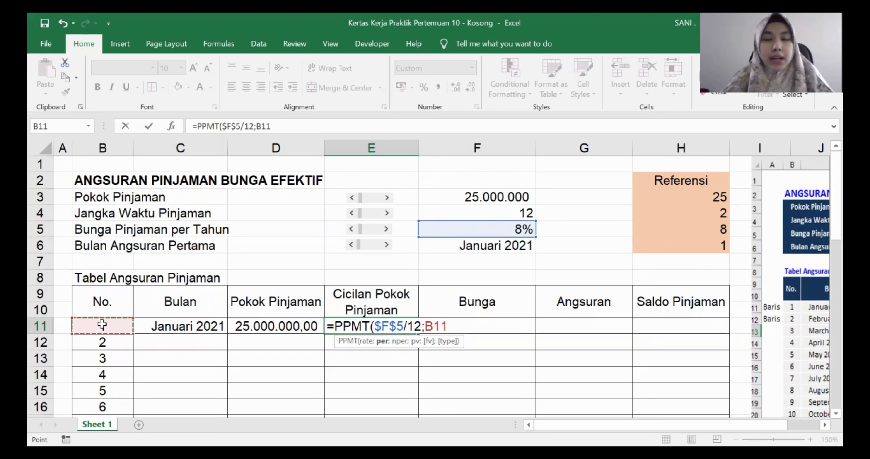
pyautogui.write(';')
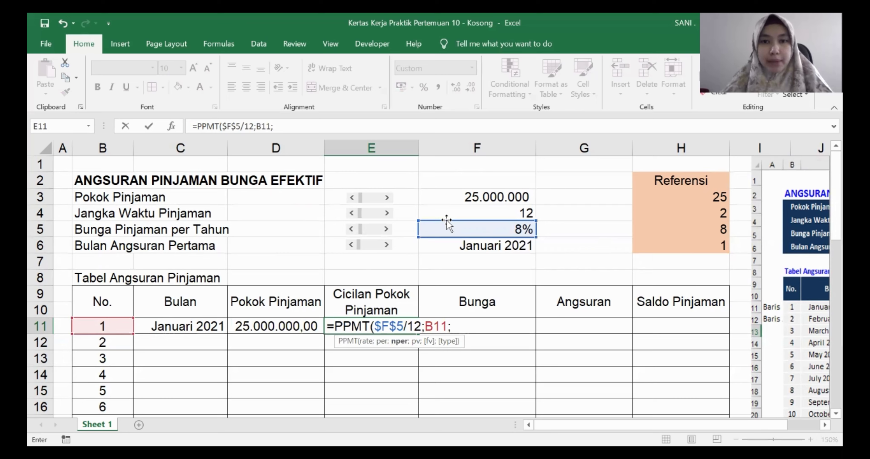
# Step: Complete the PPMT formula in E11 with nper $F$4, present value -$F$3, future value 0 and type 0
pyautogui.click(524, 212)
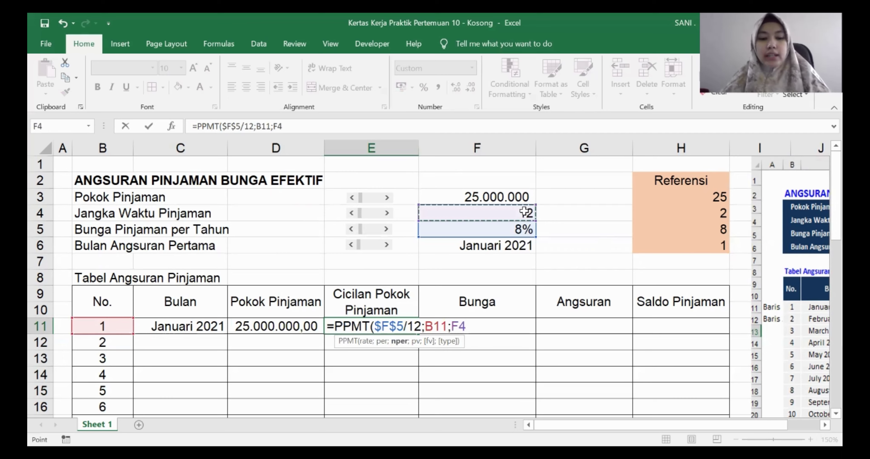
pyautogui.press('F4')
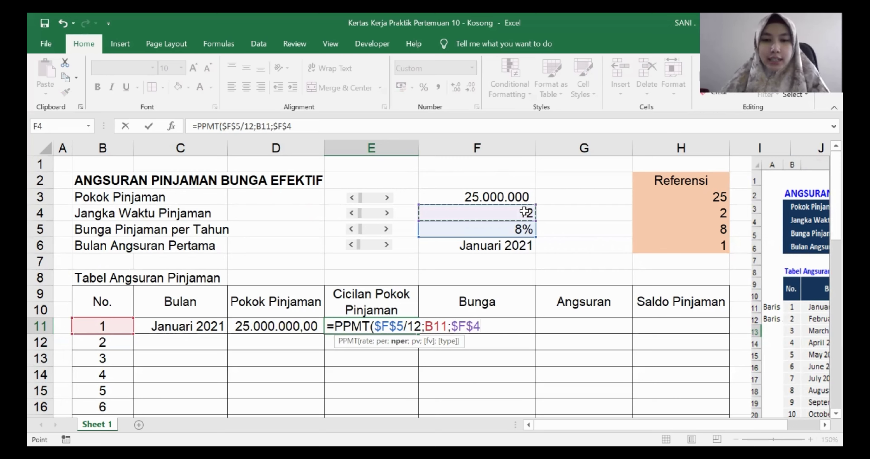
pyautogui.write(';')
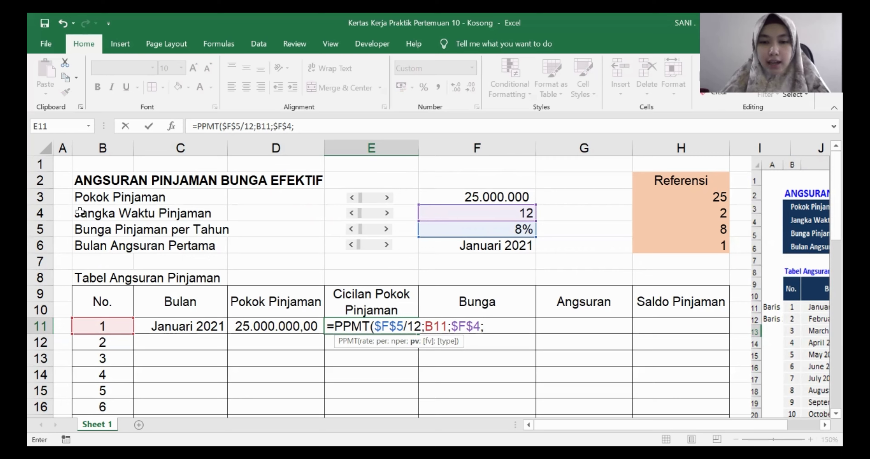
pyautogui.write('-')
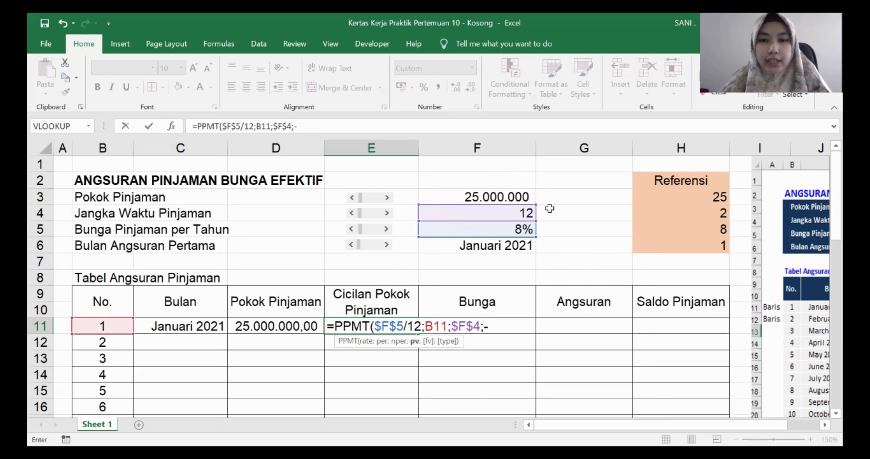
pyautogui.click(493, 197)
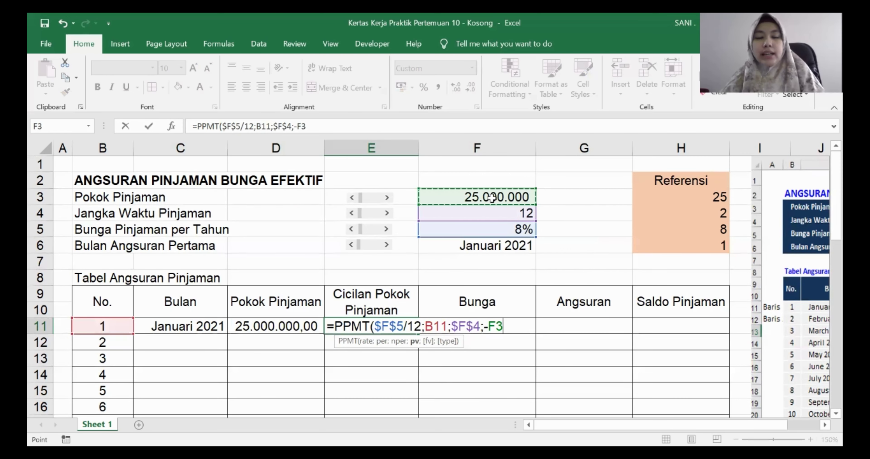
pyautogui.press('F4')
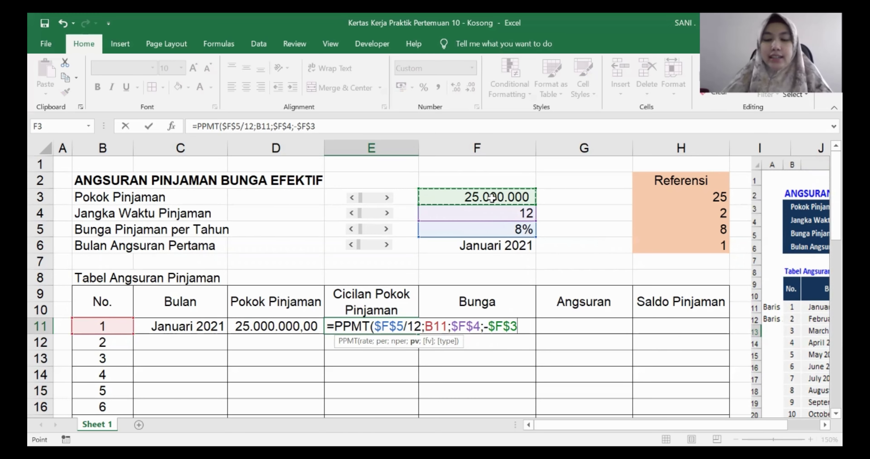
pyautogui.write(';')
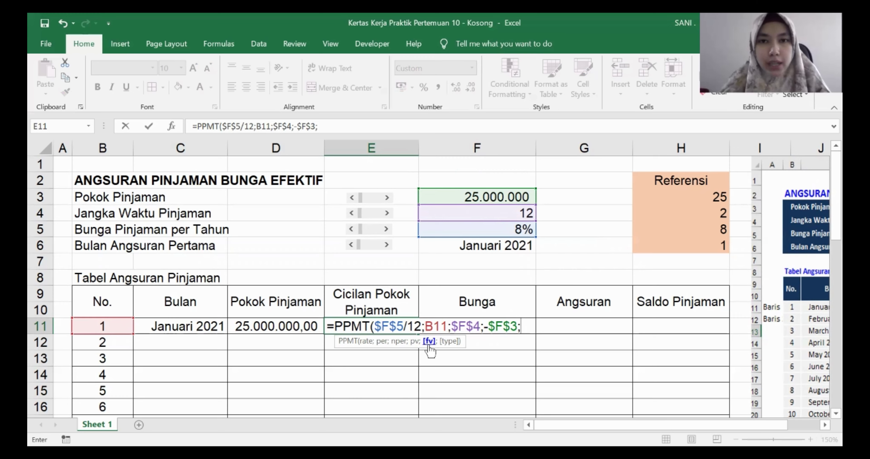
pyautogui.write('0')
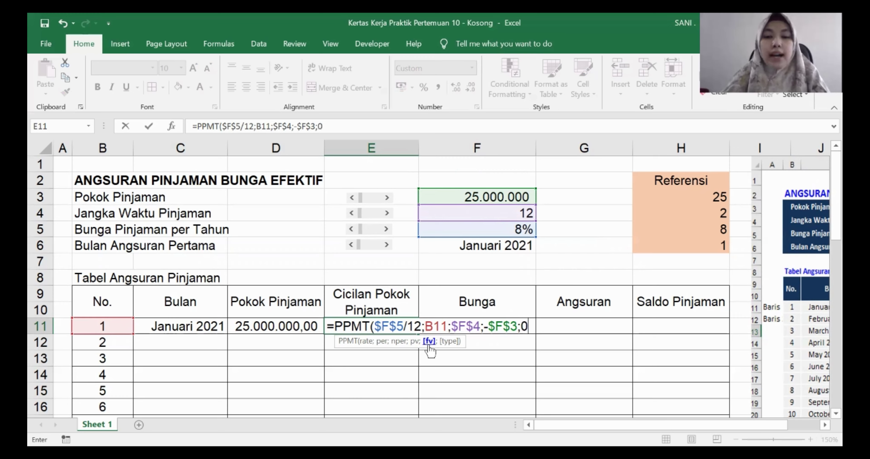
pyautogui.write(';')
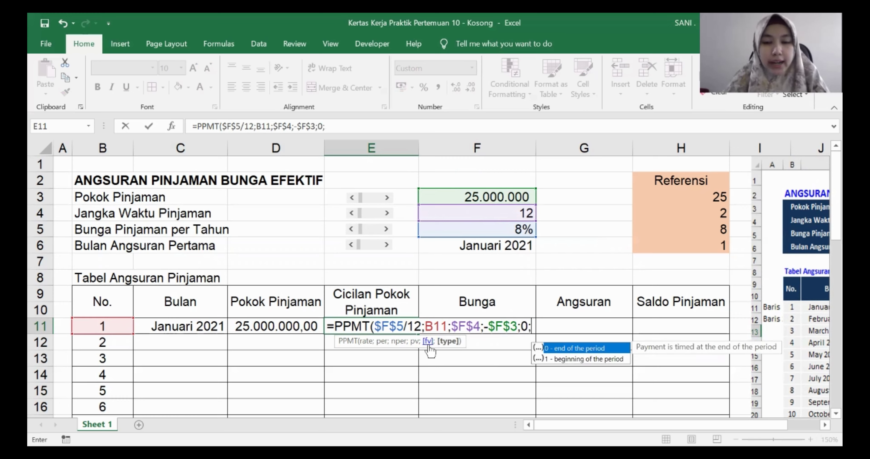
pyautogui.write('0')
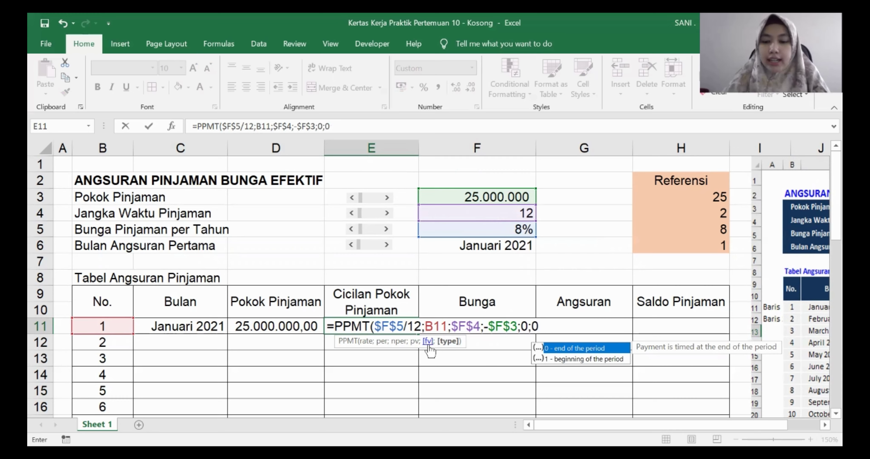
pyautogui.write(')')
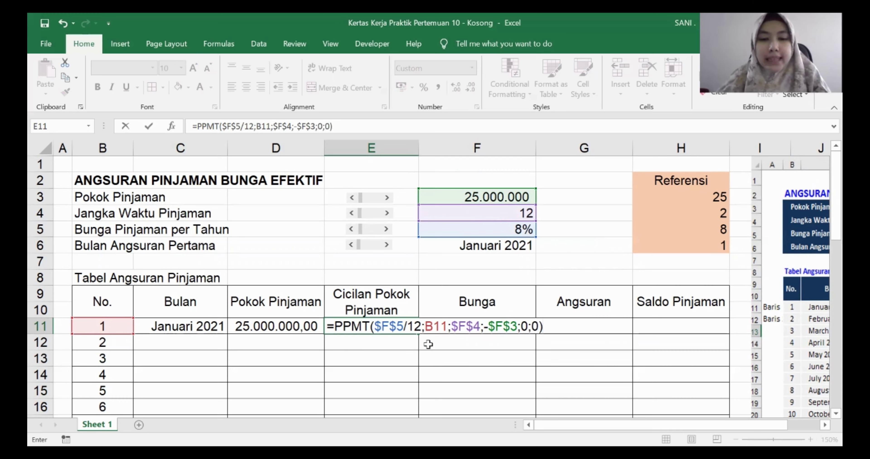
pyautogui.press('Return')
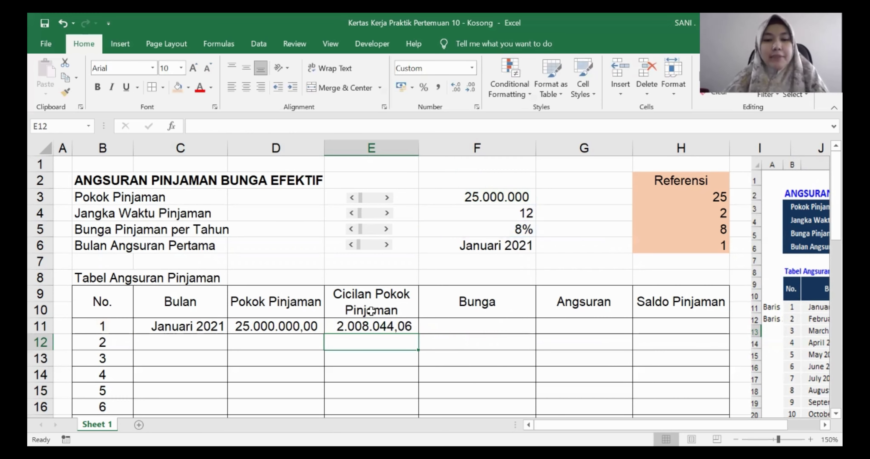
# Step: Compare the principal installment in E11 with the first month of the reference installment table beside the worksheet
pyautogui.click(378, 323)
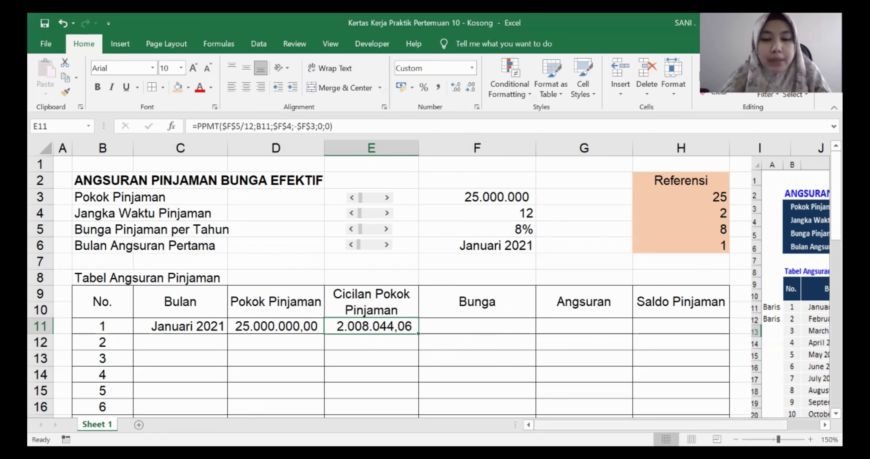
pyautogui.hscroll(3, 439, 280)
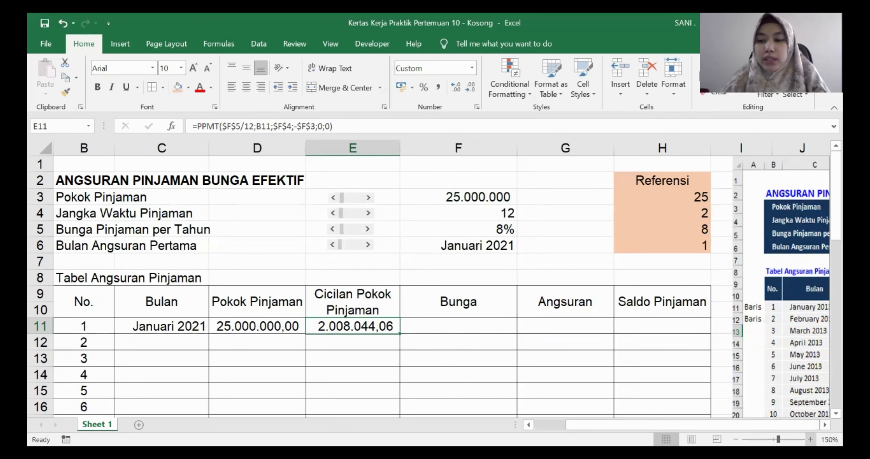
pyautogui.hscroll(5, 446, 332)
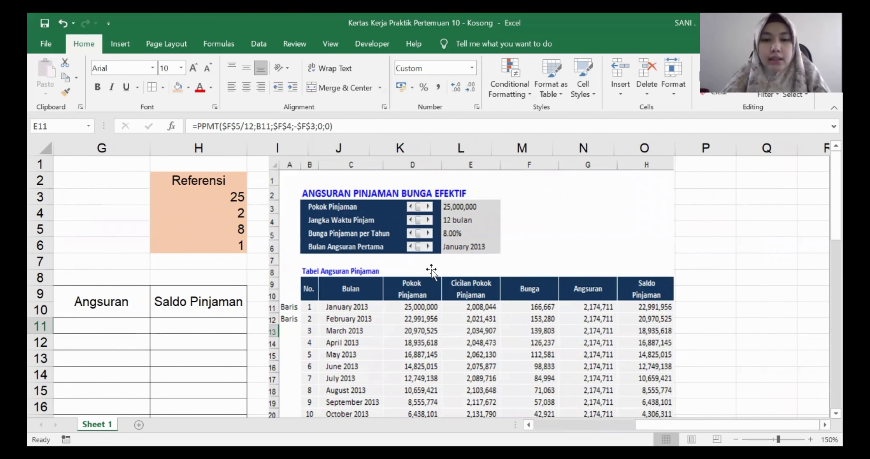
pyautogui.scroll(-1, 431, 270)
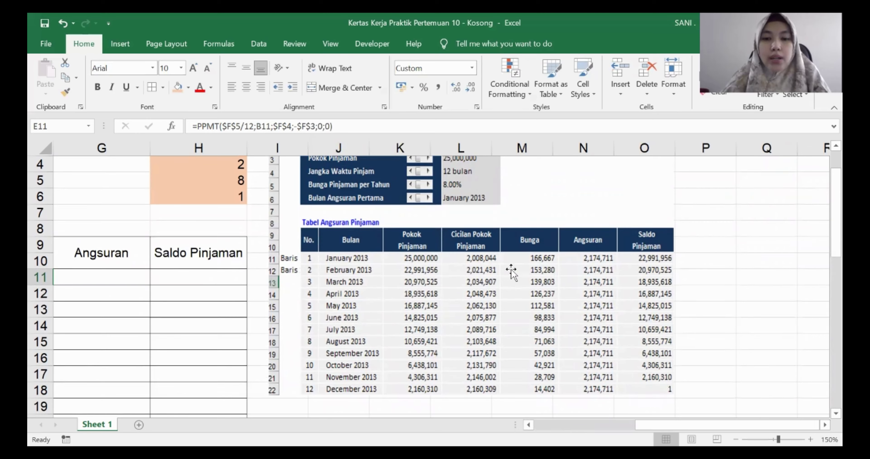
# Step: Begin an IPMT formula in the first Bunga cell, F11, with rate $F$5/12 and period B11
pyautogui.moveTo(663, 425); pyautogui.dragTo(625, 416)
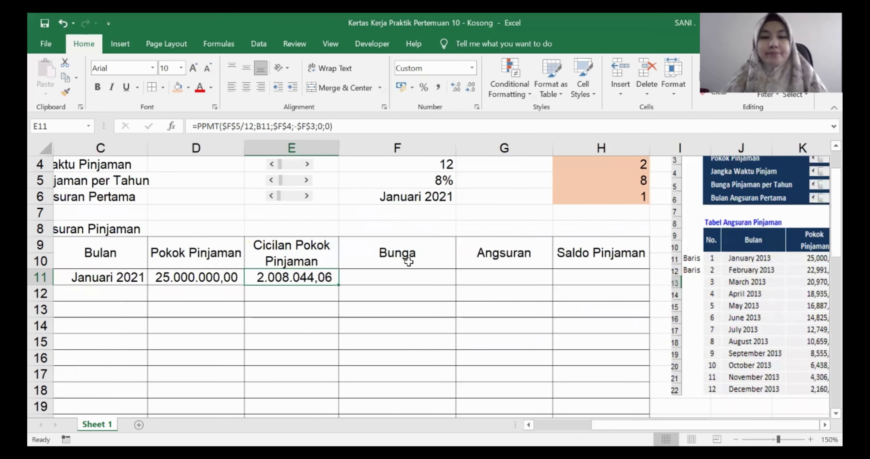
pyautogui.click(393, 277)
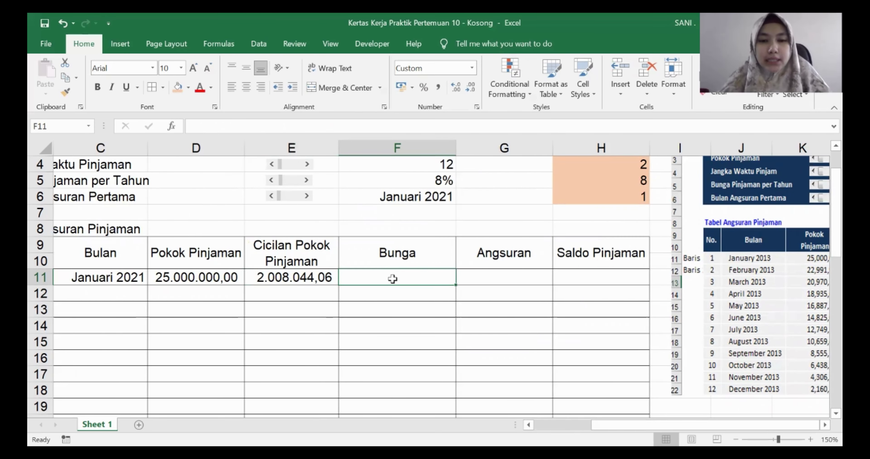
pyautogui.scroll(1, 392, 278)
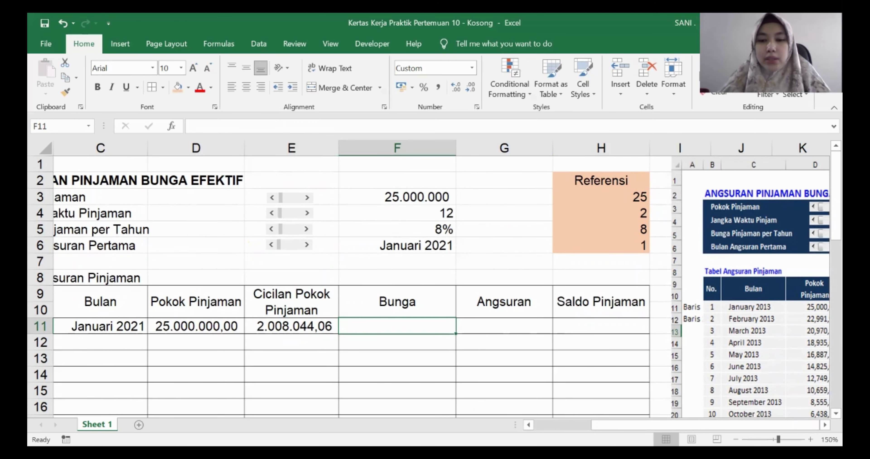
pyautogui.moveTo(640, 424); pyautogui.dragTo(596, 422)
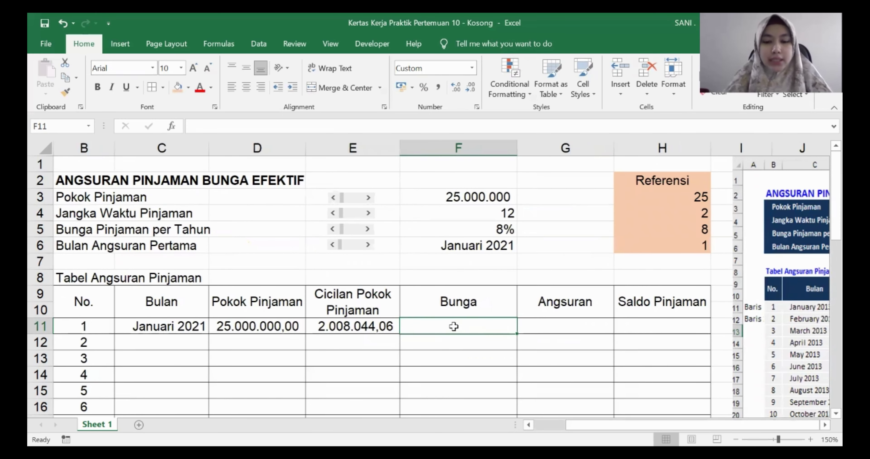
pyautogui.write('=IPMT')
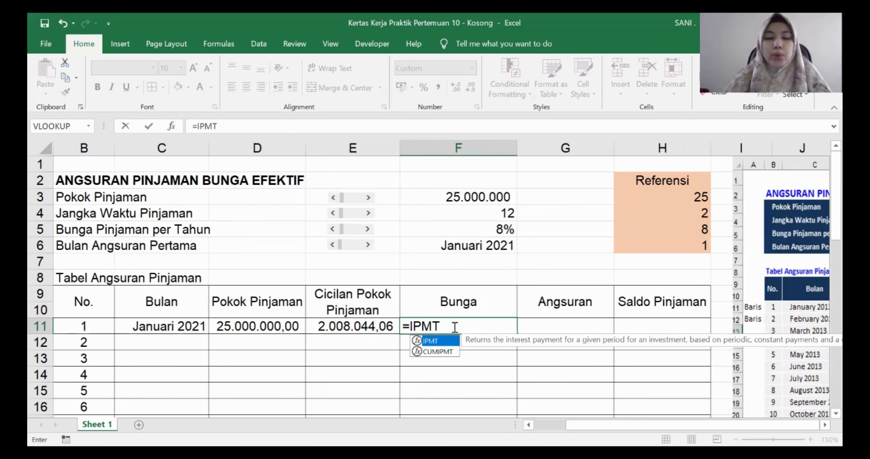
pyautogui.write('(')
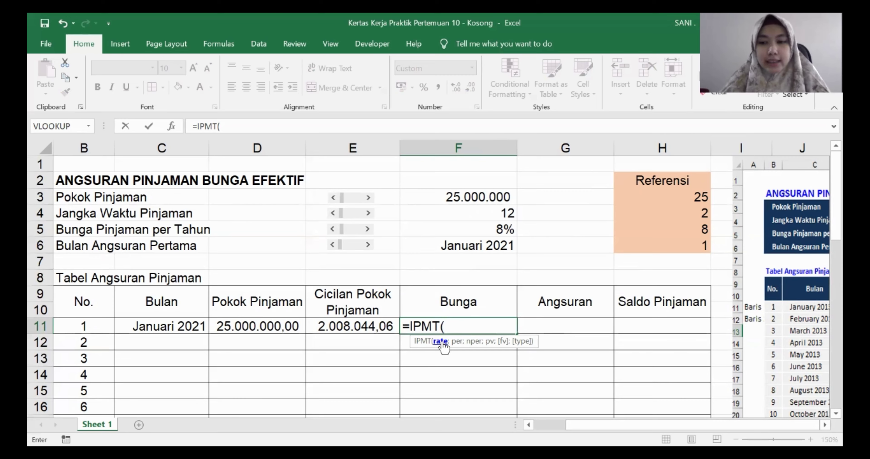
pyautogui.click(491, 226)
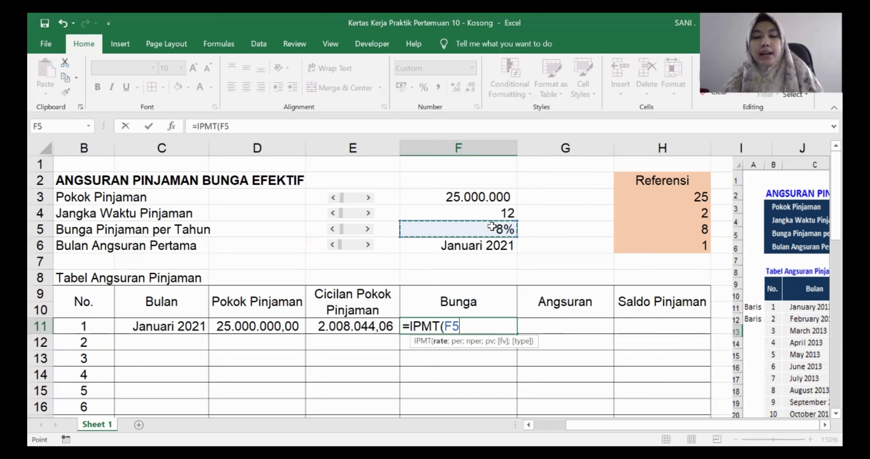
pyautogui.press('F4')
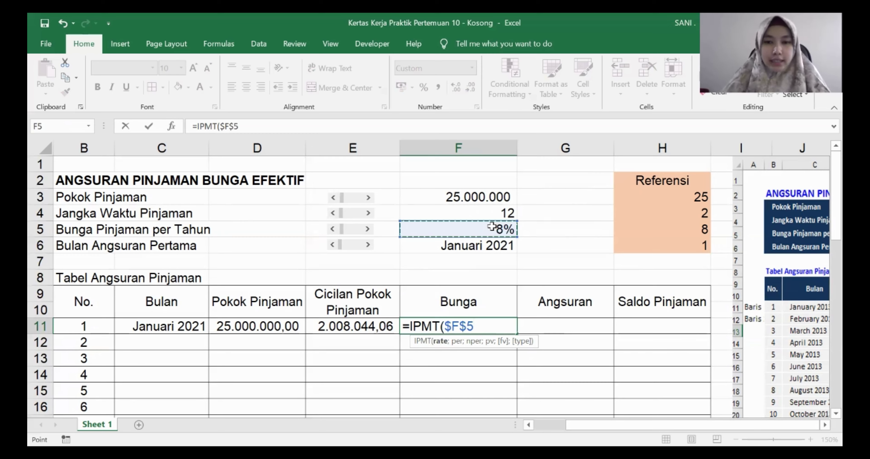
pyautogui.write('/12')
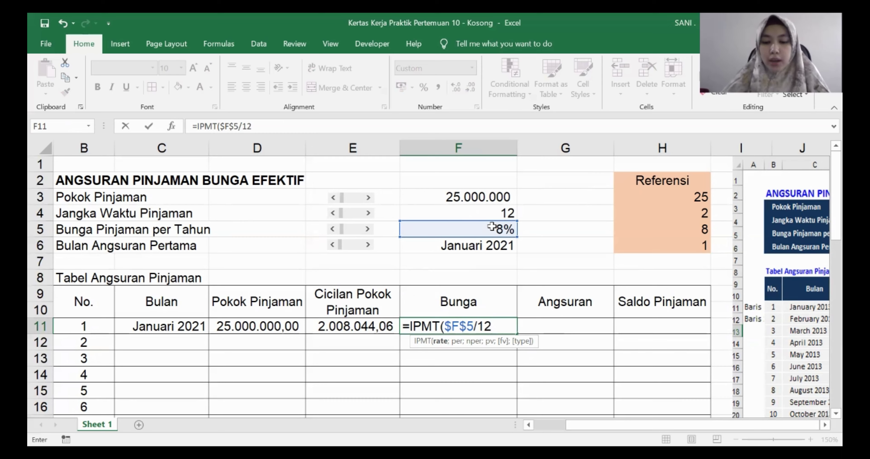
pyautogui.write(';')
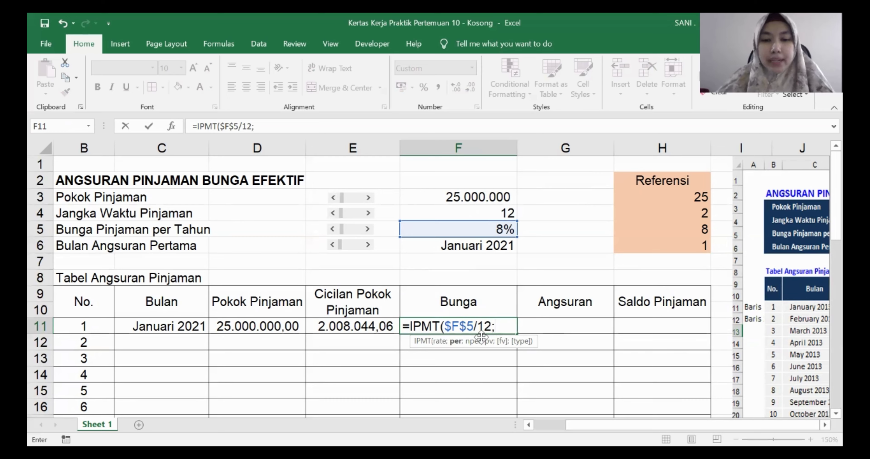
pyautogui.click(92, 322)
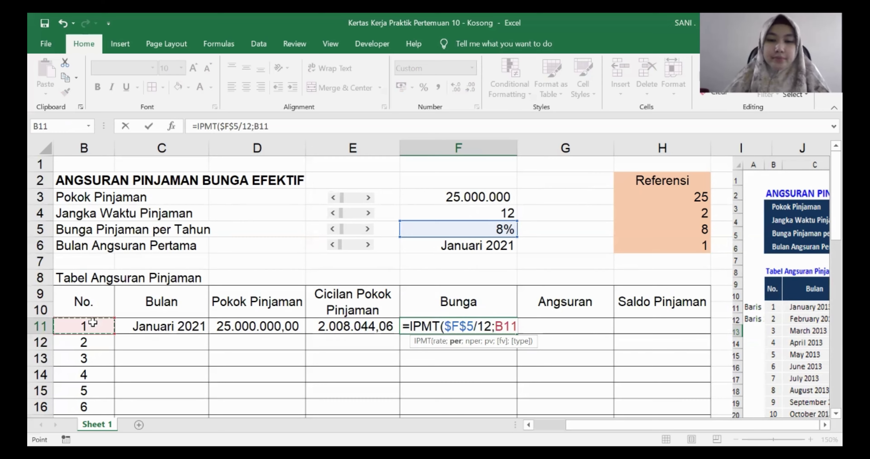
pyautogui.write(';')
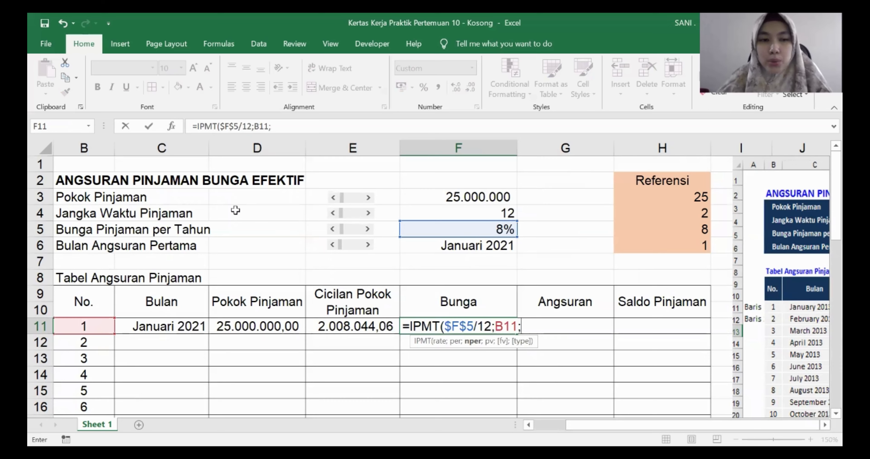
# Step: Add the remaining IPMT arguments in F11: nper $F$4, present value -$F$3, future value 0 and type 0
pyautogui.click(495, 215)
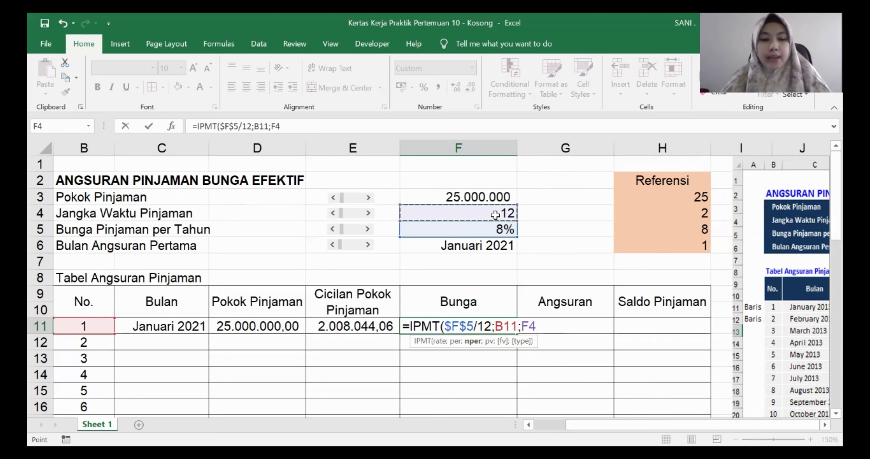
pyautogui.press('F4')
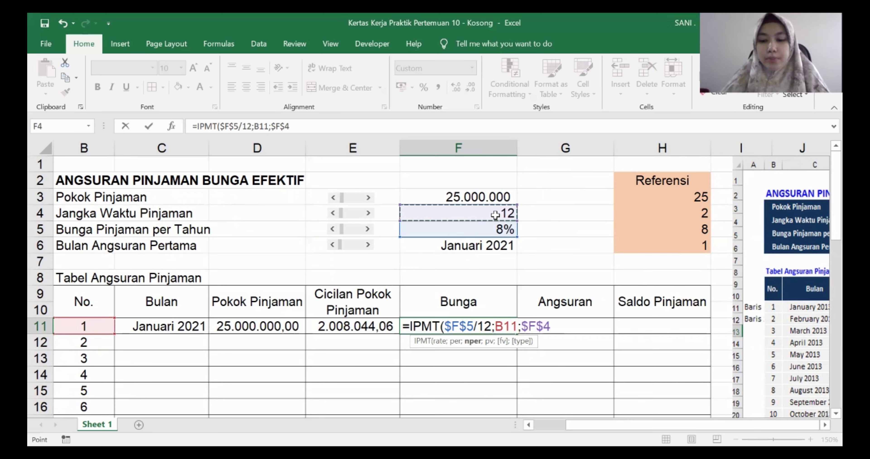
pyautogui.write(';-')
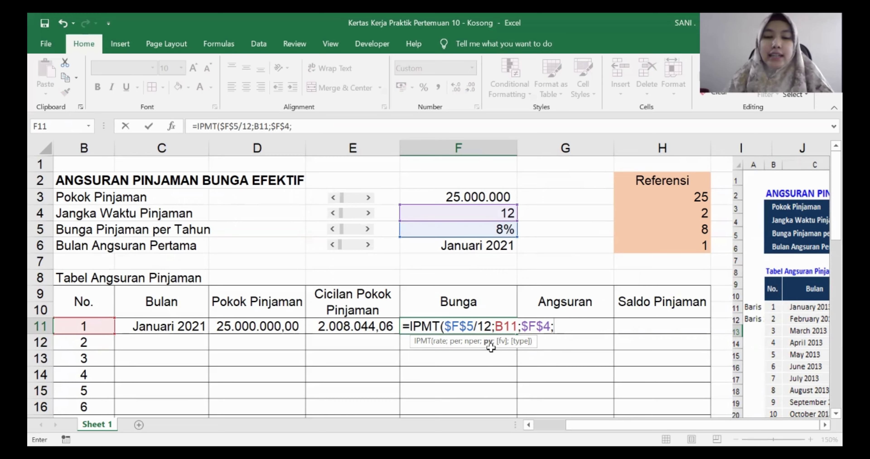
pyautogui.click(462, 194)
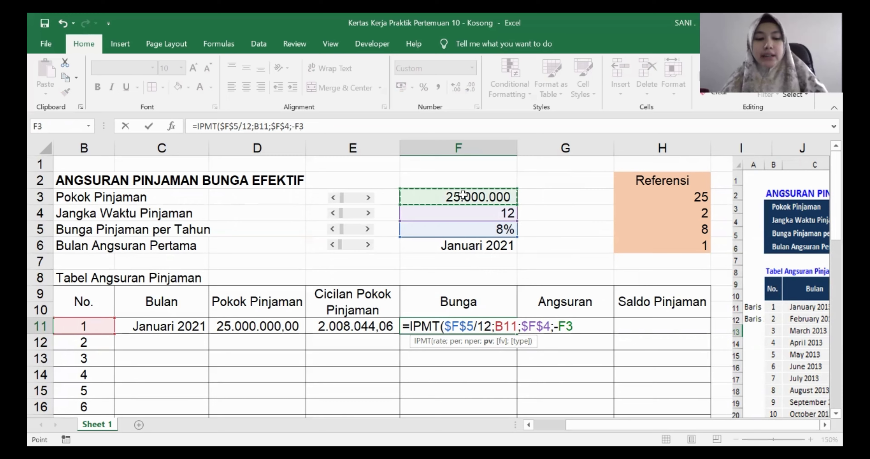
pyautogui.press('F4')
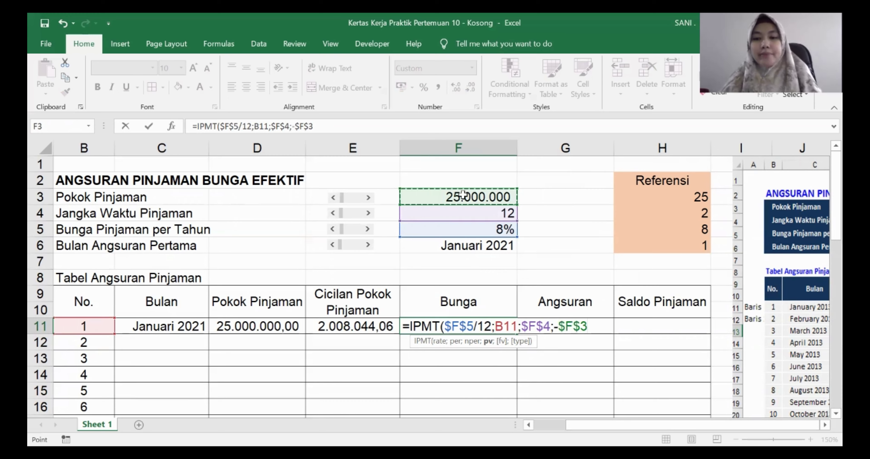
pyautogui.write(';')
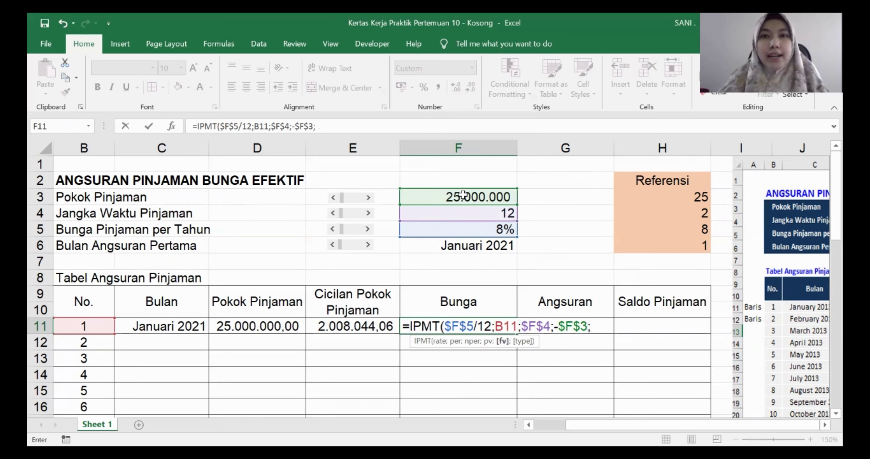
pyautogui.write('0')
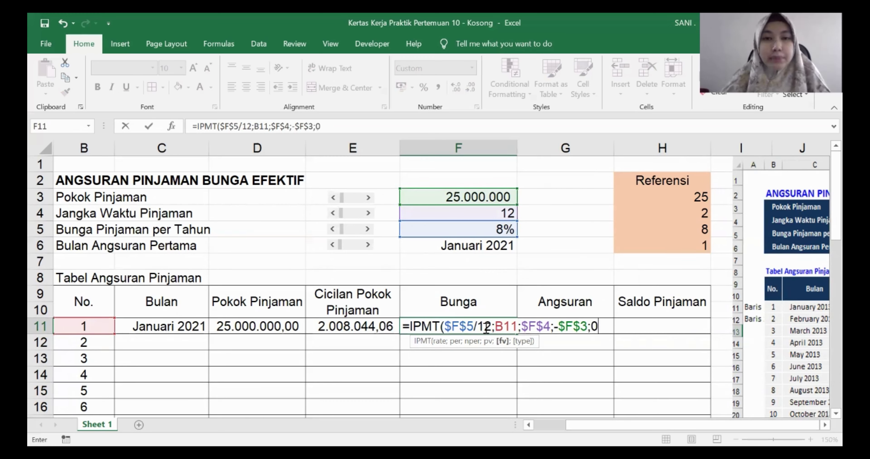
pyautogui.write(';0')
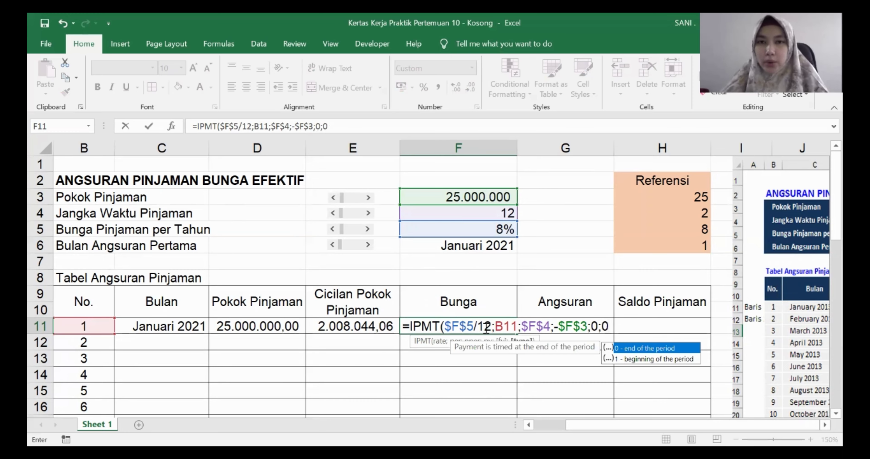
# Step: Complete the interest formula in F11 as =IPMT($F$5/12;B11;$F$4;-$F$3;0;0)
pyautogui.write(')')
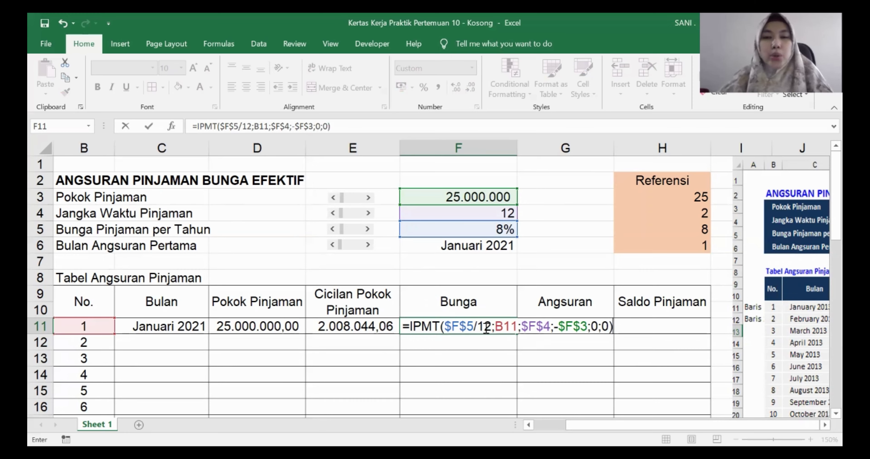
pyautogui.press('Return')
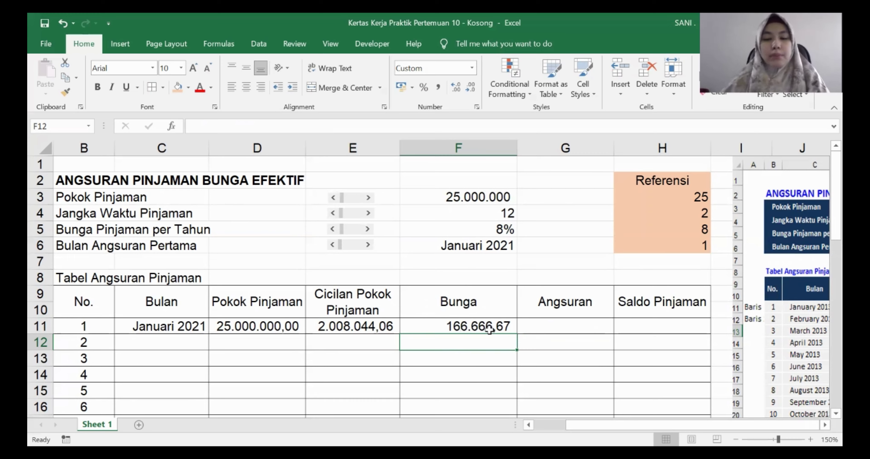
# Step: Calculate the first installment in G11 by adding the principal payment and interest with =E11+F11
pyautogui.click(597, 324)
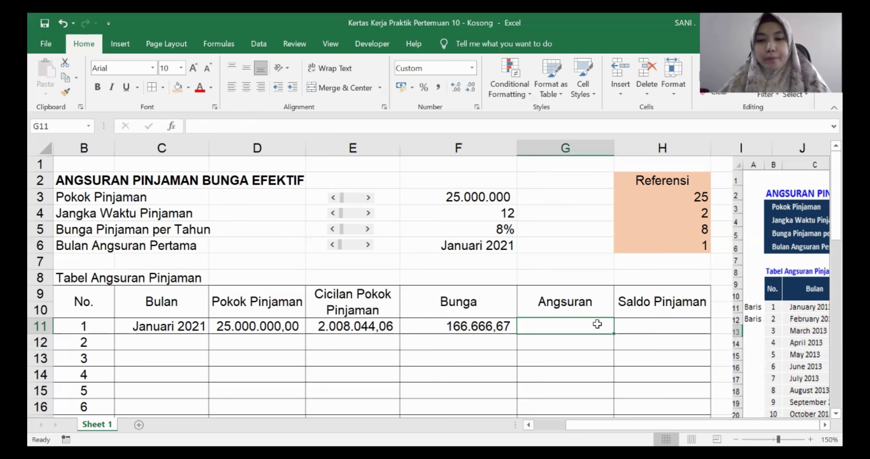
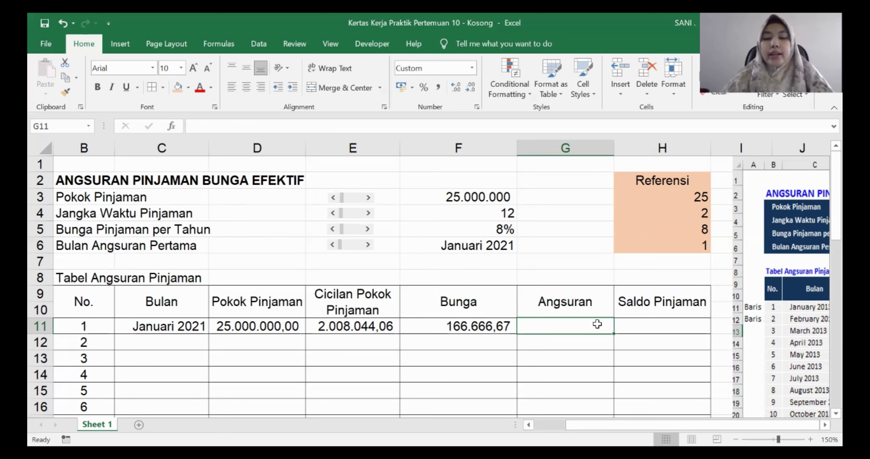
pyautogui.write('=')
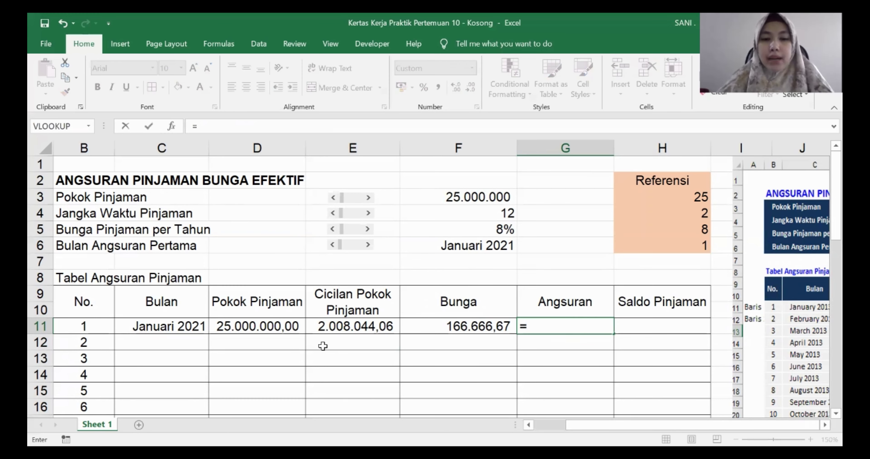
pyautogui.click(357, 326)
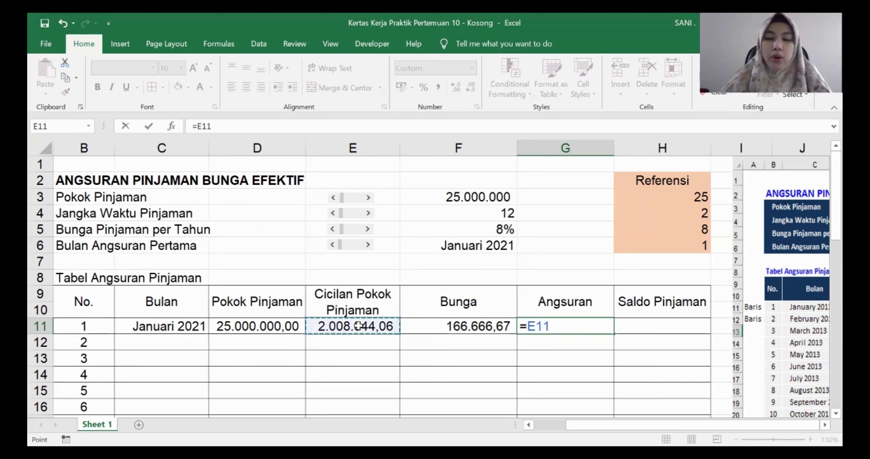
pyautogui.write('+')
pyautogui.click(467, 325)
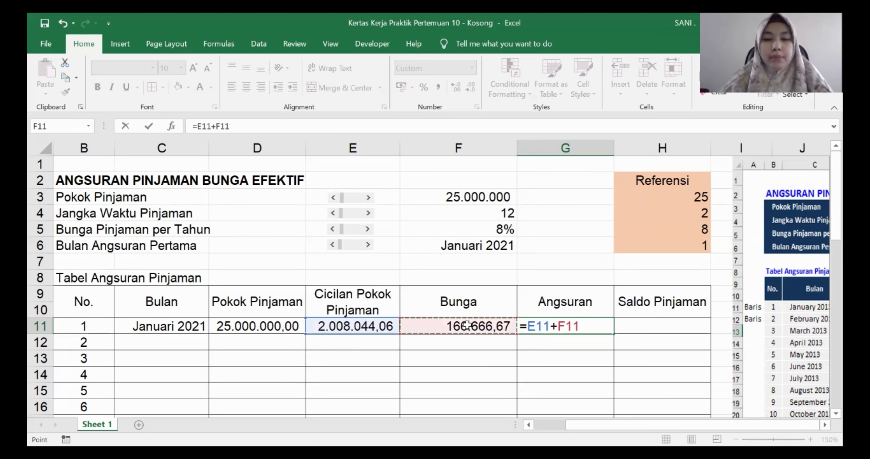
pyautogui.press('Return')
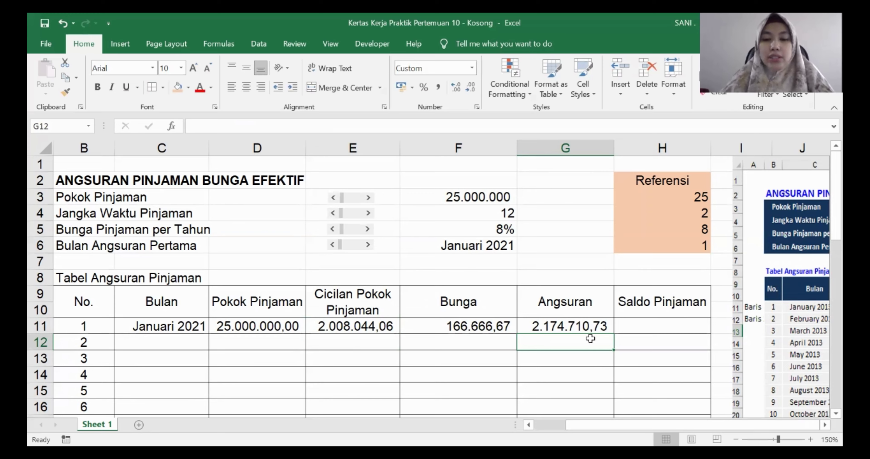
# Step: Replace the Angsuran formula in G11 with a PMT function, using $F$5/12 as the rate argument
pyautogui.click(588, 328)
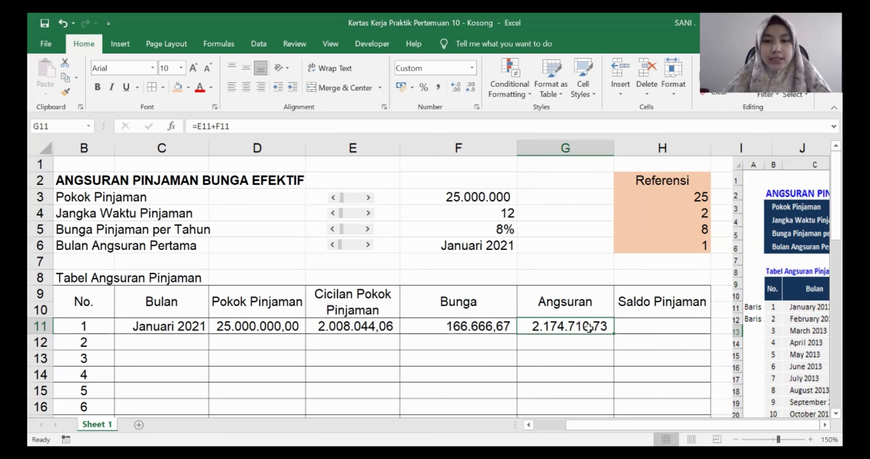
pyautogui.write('=P')
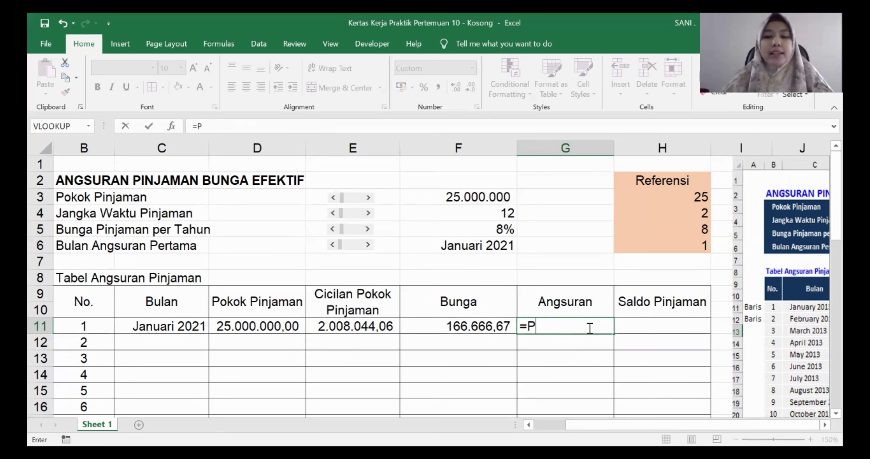
pyautogui.write('MT(')
pyautogui.click(486, 229)
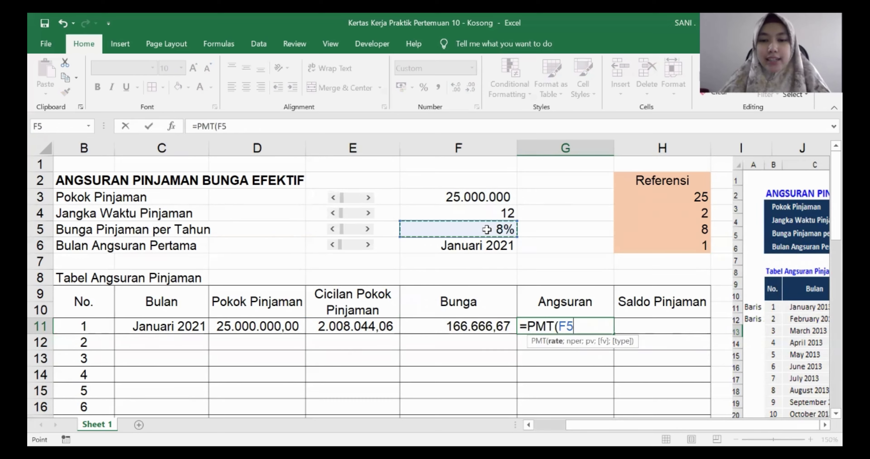
pyautogui.press('F4')
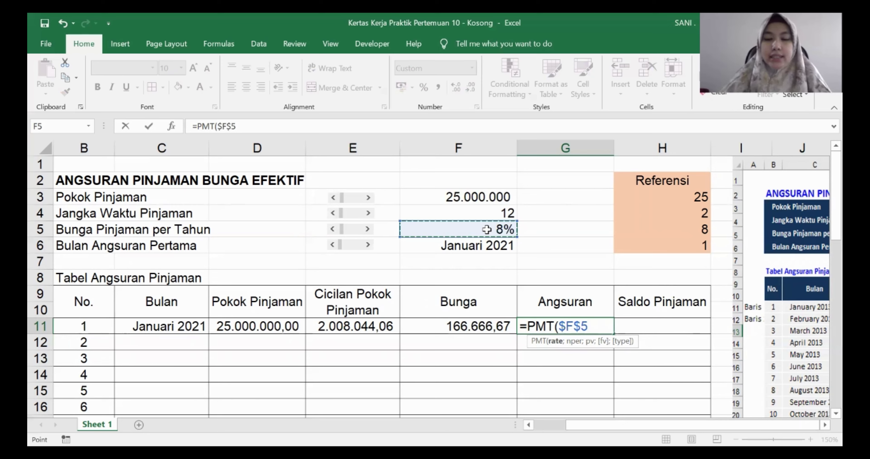
pyautogui.write('/1')
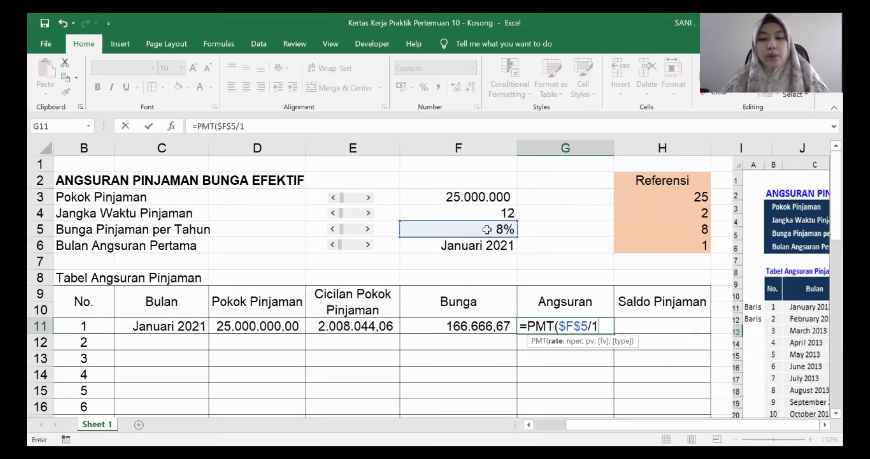
pyautogui.write('2;')
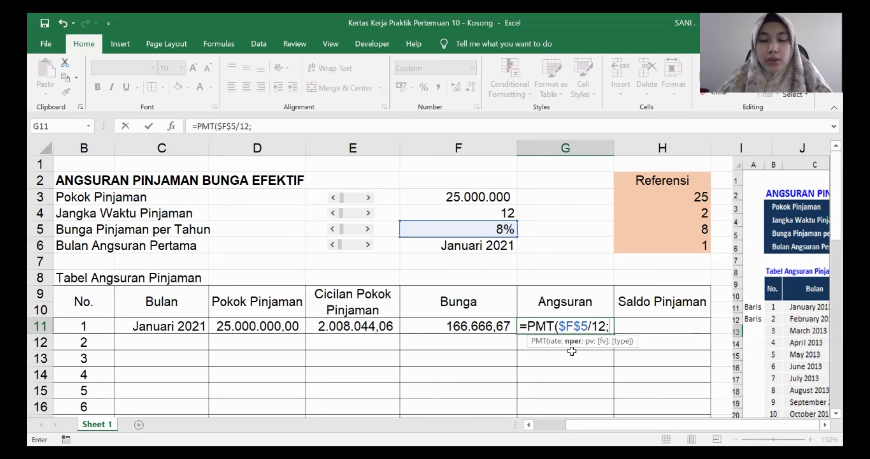
# Step: Complete the PMT formula in G11 with $F$4, -$F$3, 0 and 0, and check it against the sum of E11:F11
pyautogui.click(490, 212)
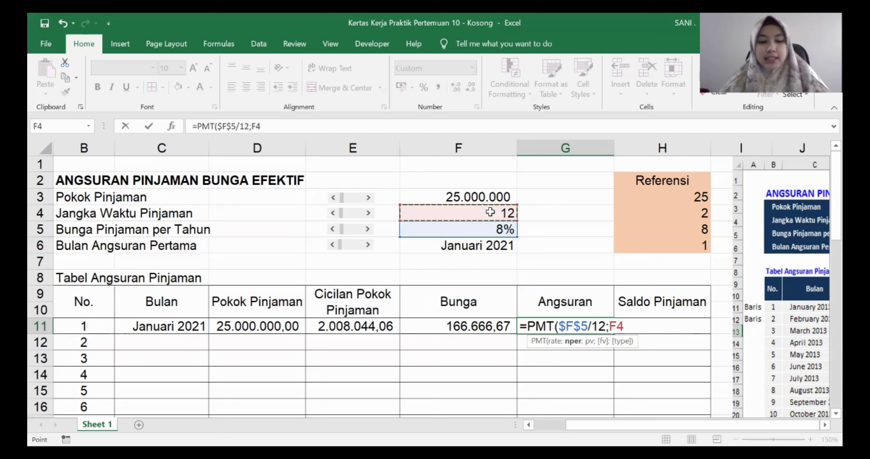
pyautogui.press('F4')
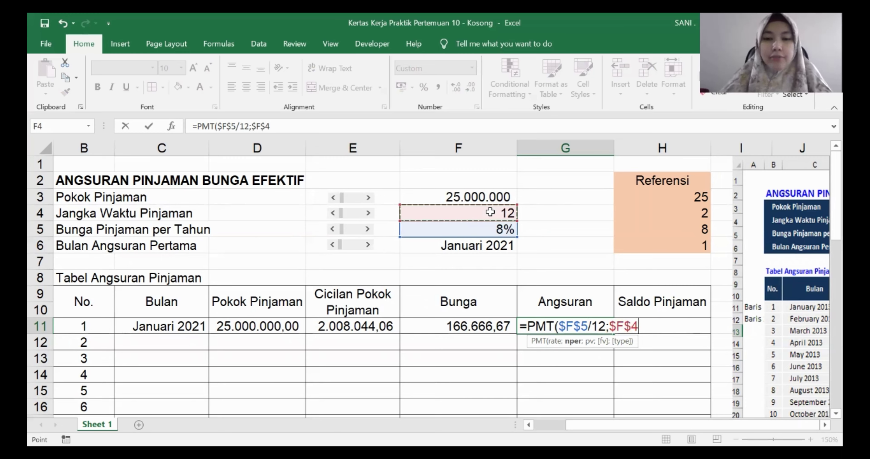
pyautogui.write(';')
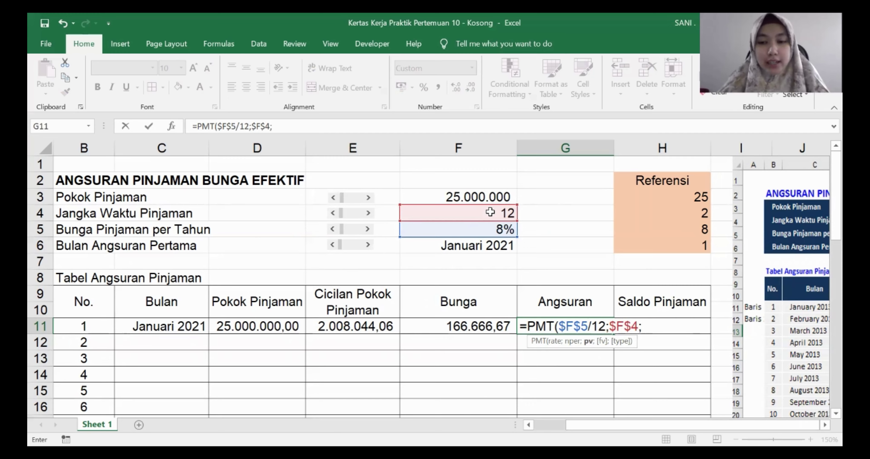
pyautogui.write('-')
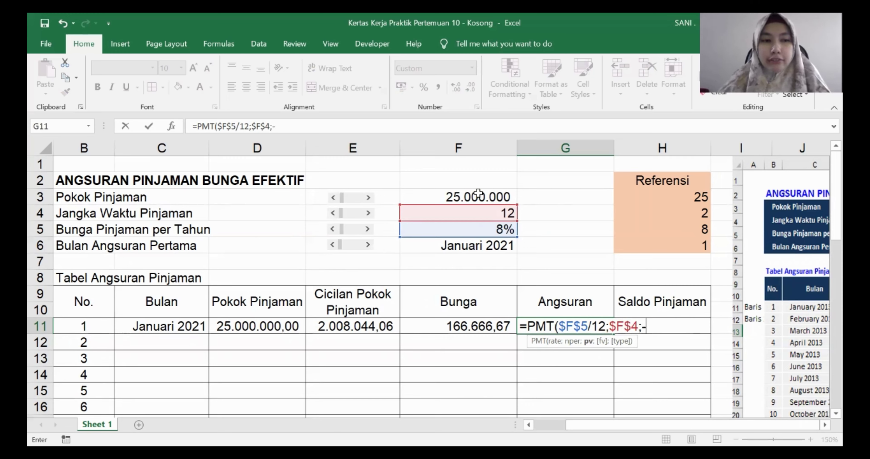
pyautogui.click(458, 193)
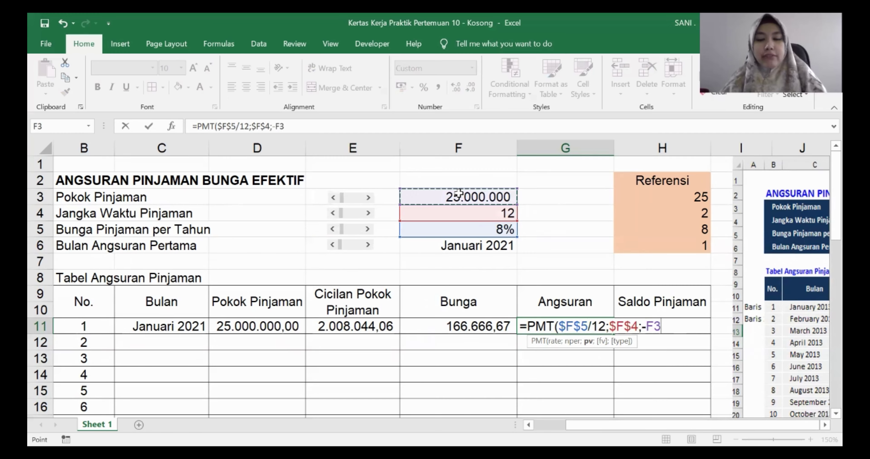
pyautogui.press('F4')
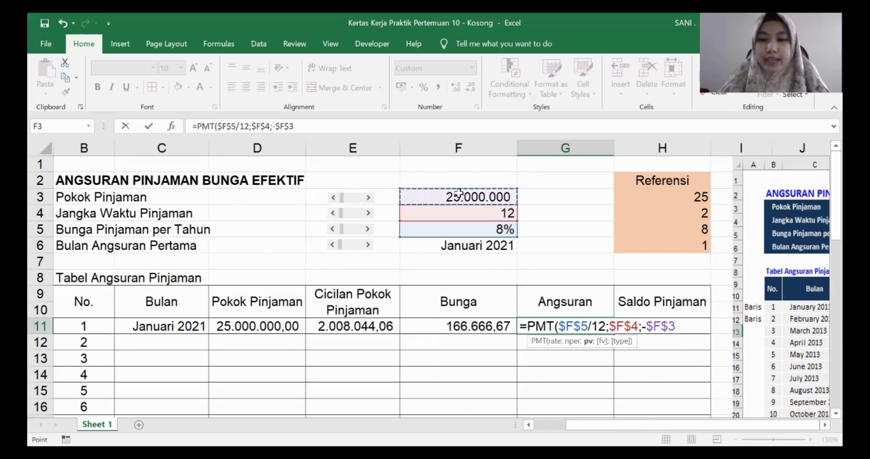
pyautogui.write(';')
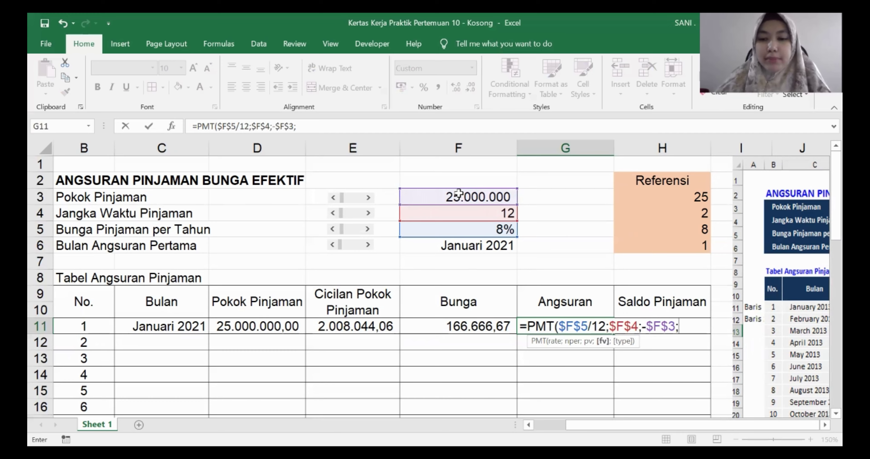
pyautogui.write('0')
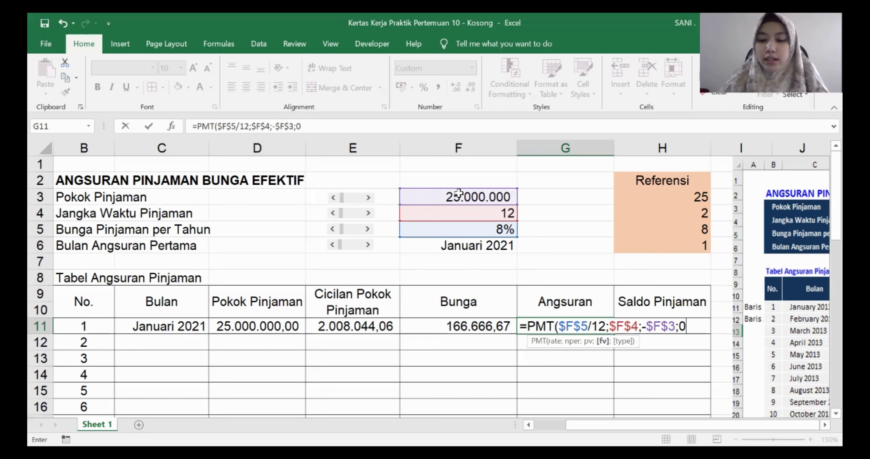
pyautogui.write(';0')
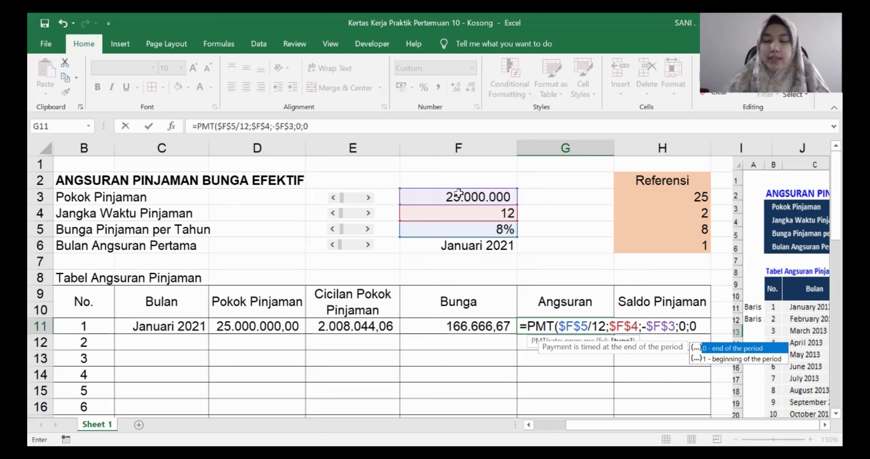
pyautogui.write(')')
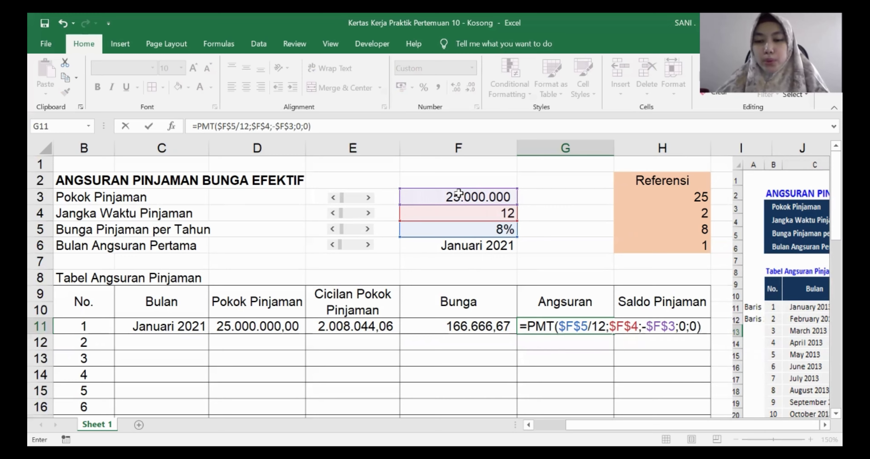
pyautogui.press('Return')
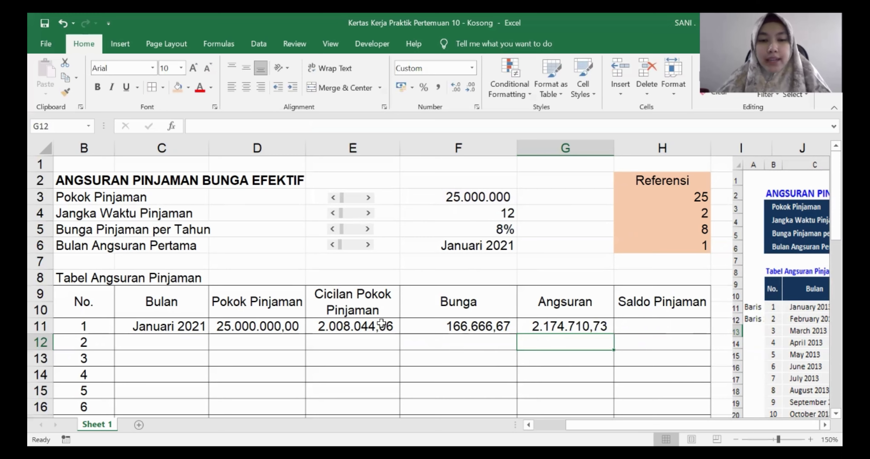
pyautogui.moveTo(382, 323); pyautogui.dragTo(416, 328)
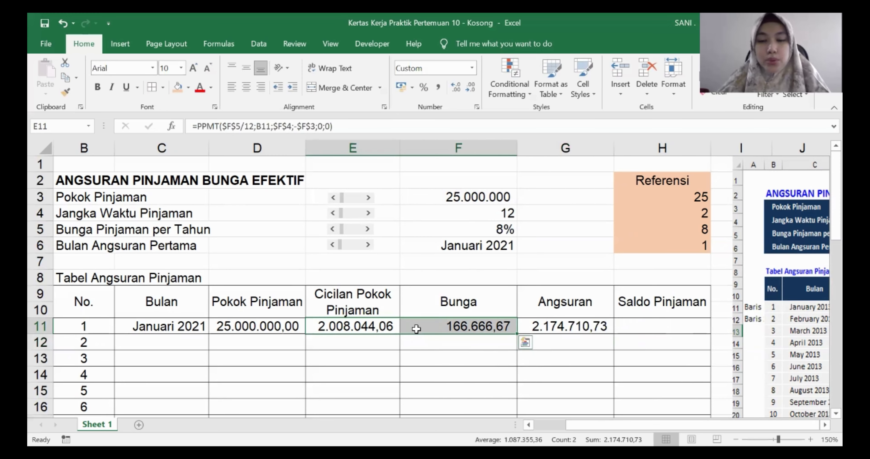
# Step: Calculate the first remaining loan balance in H11 under Saldo Pinjaman with =D11-E11
pyautogui.click(646, 326)
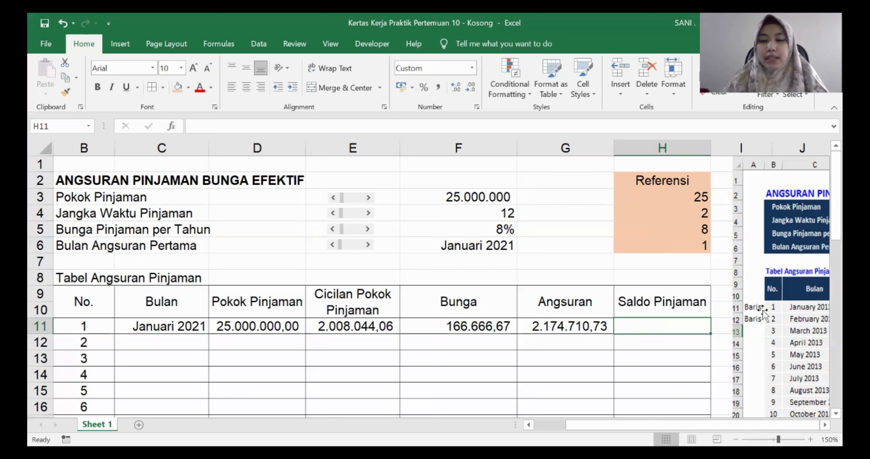
pyautogui.write('=')
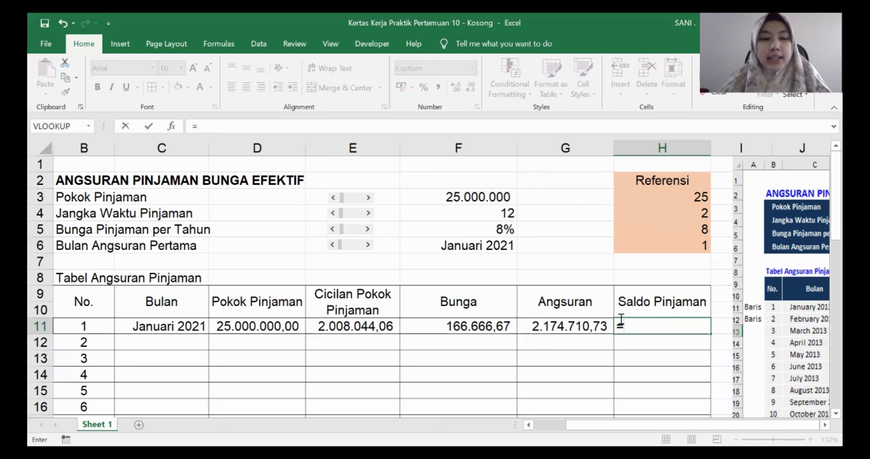
pyautogui.click(277, 324)
pyautogui.write('-')
pyautogui.click(373, 326)
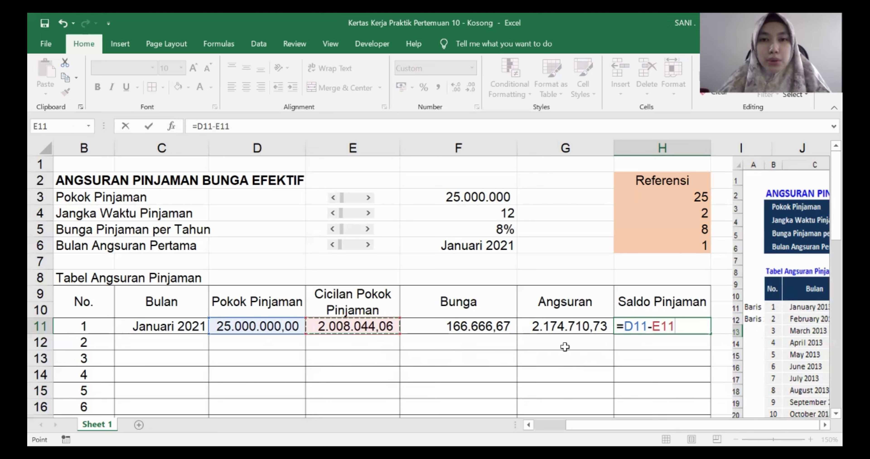
pyautogui.press('Return')
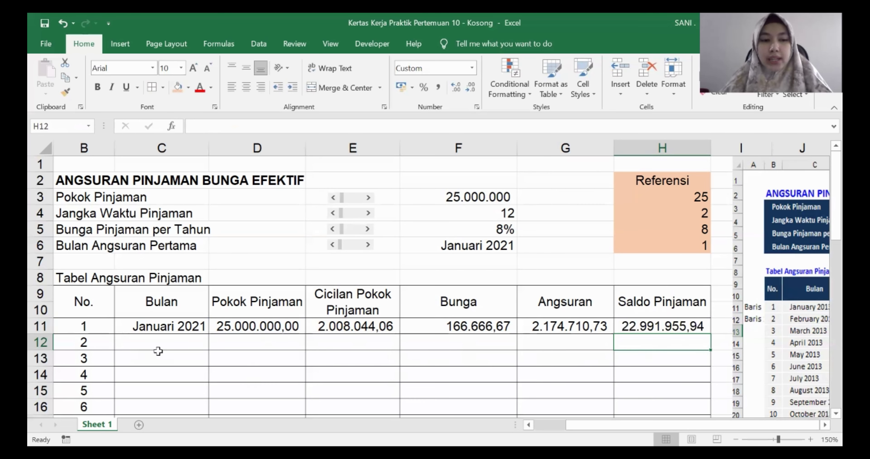
# Step: Enter the second installment month in C12 under Bulan with =EOMONTH(C11;1)
pyautogui.click(158, 341)
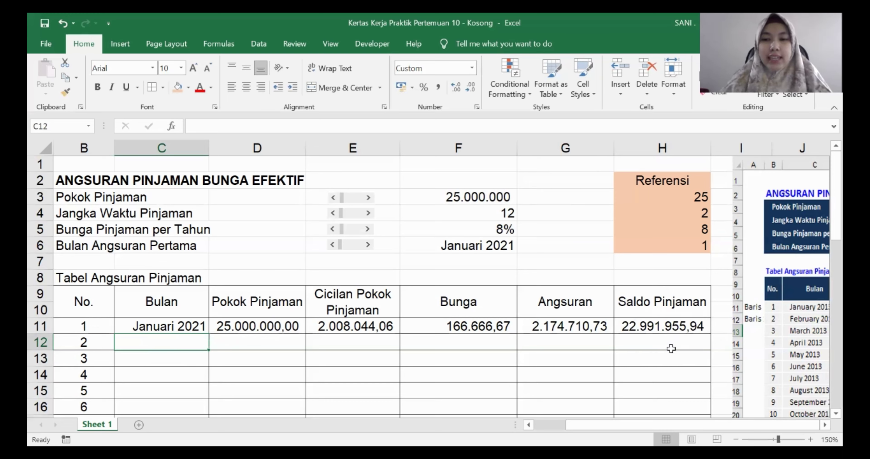
pyautogui.click(656, 327)
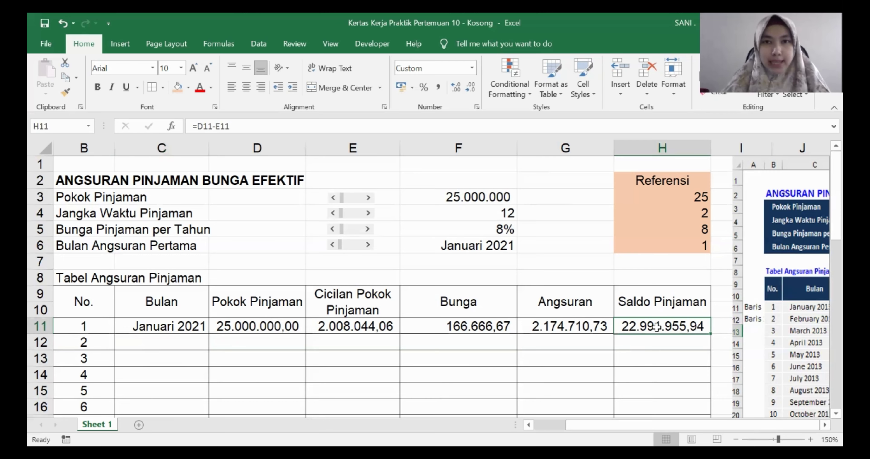
pyautogui.scroll(-1, 174, 328)
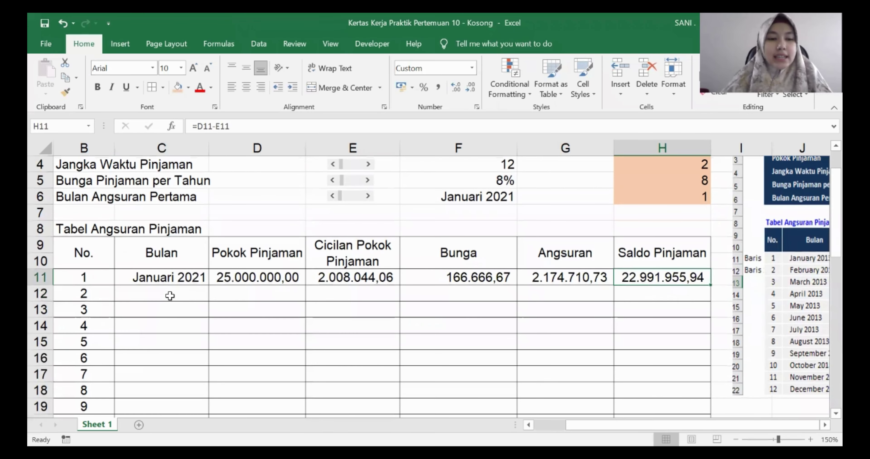
pyautogui.click(169, 293)
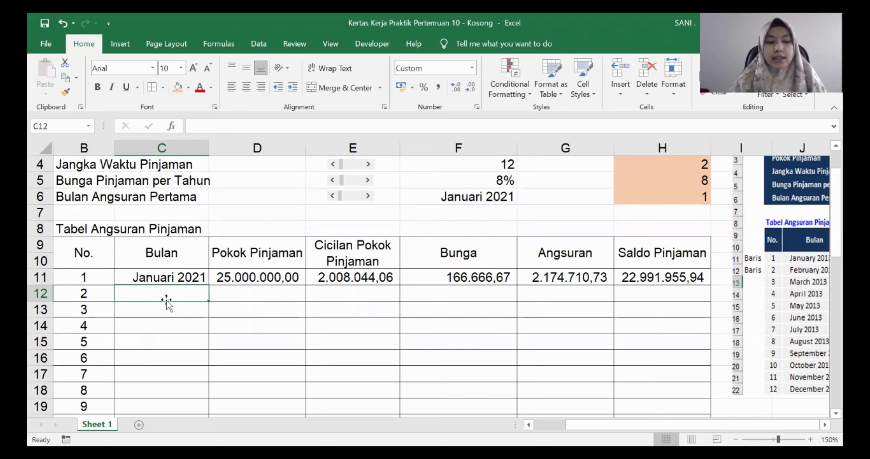
pyautogui.write('=')
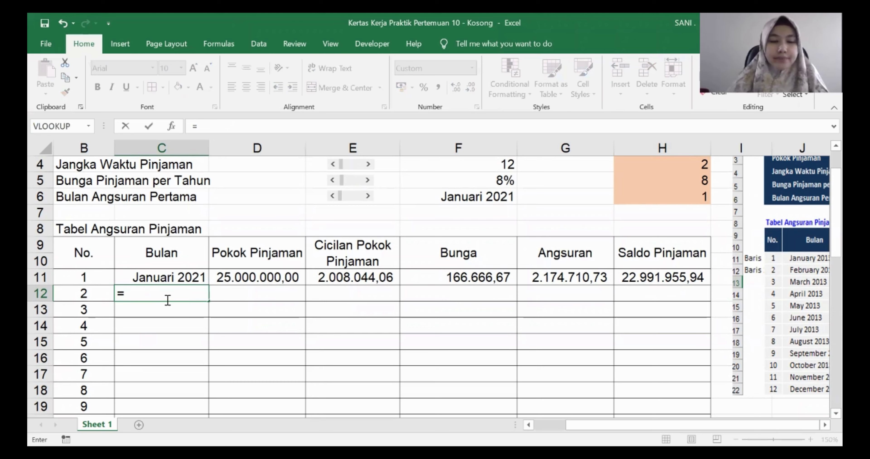
pyautogui.write('EOMONTH(')
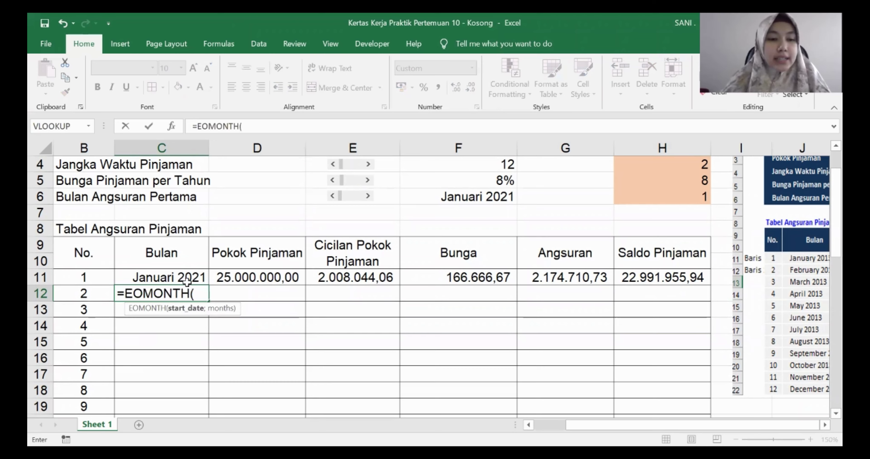
pyautogui.click(187, 273)
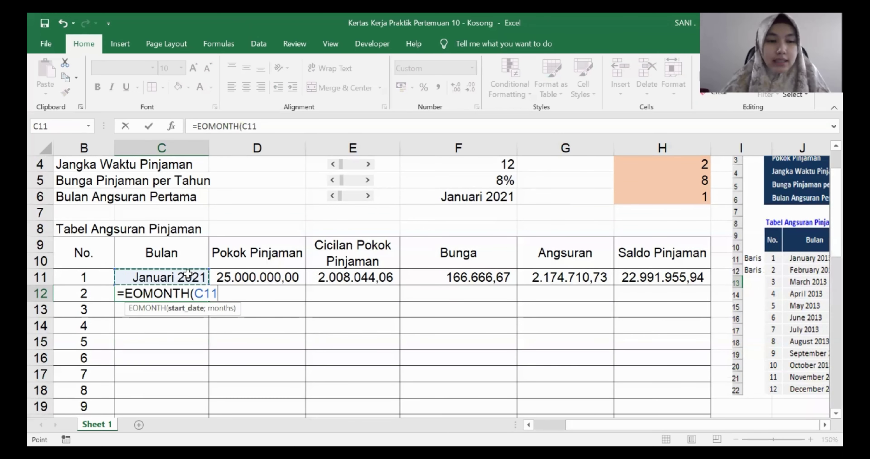
pyautogui.write(';')
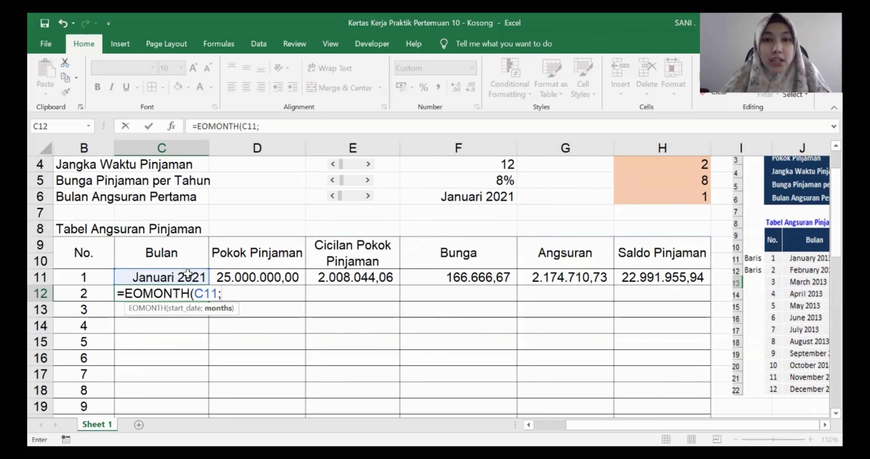
pyautogui.write('1')
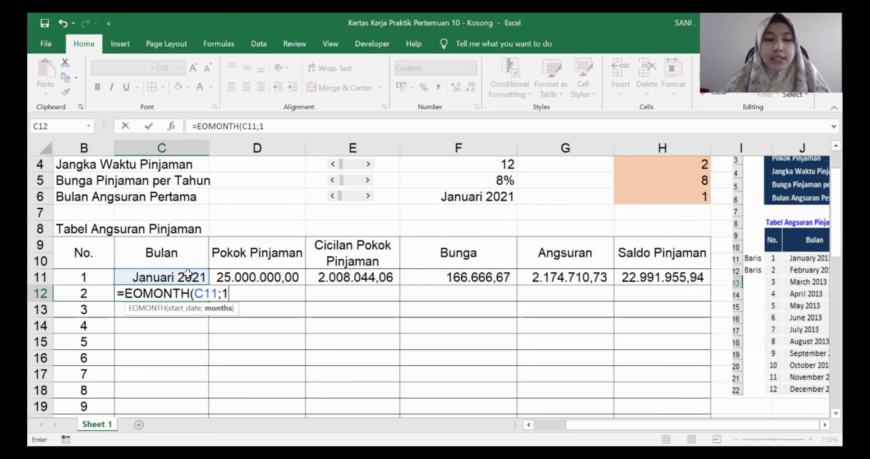
pyautogui.write(')')
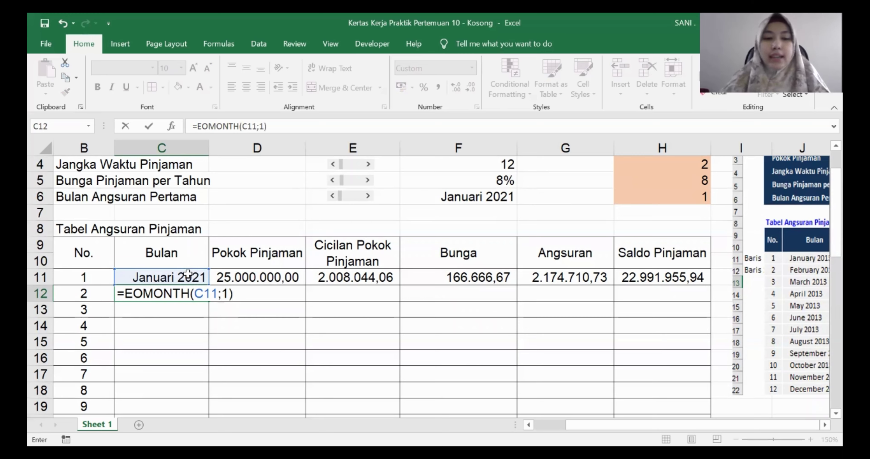
pyautogui.press('Return')
# Step: Try to fill the Bulan column down from C11:C12 as a pair
pyautogui.moveTo(187, 273); pyautogui.dragTo(206, 383)
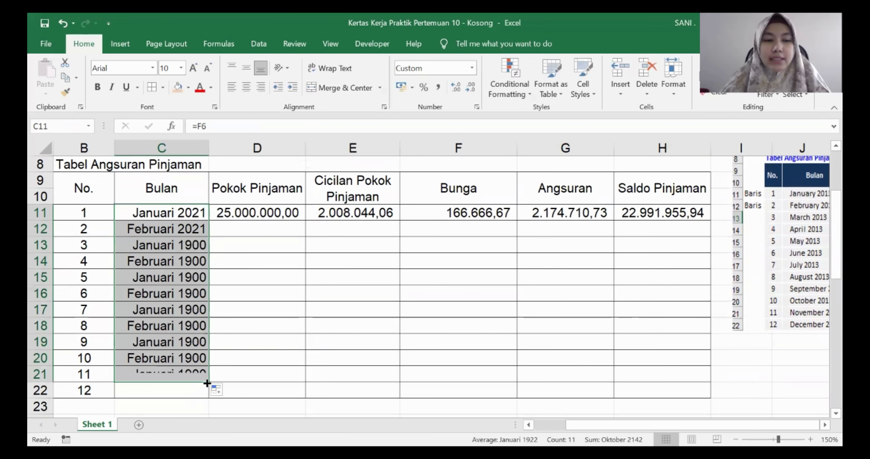
pyautogui.scroll(1, 188, 320)
pyautogui.click(179, 293)
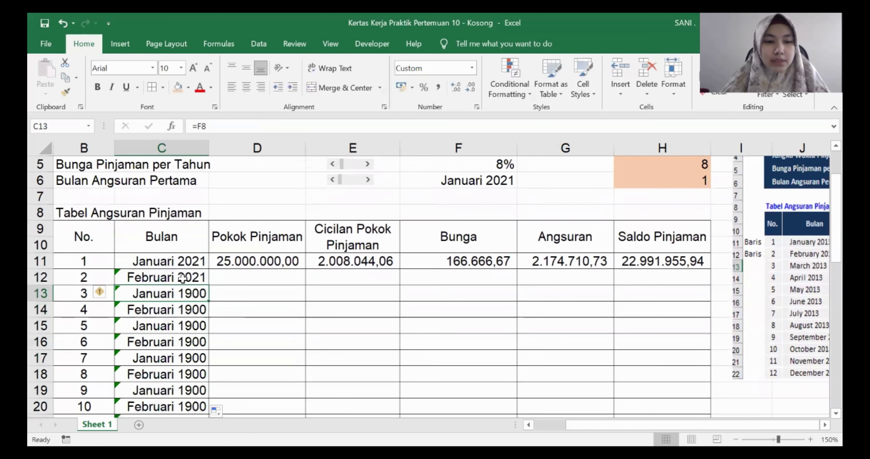
# Step: Fill the EOMONTH formula from C12 down to C22 and autofit column C to the month names
pyautogui.click(190, 278)
pyautogui.moveTo(207, 288); pyautogui.dragTo(200, 395)
pyautogui.click(198, 278)
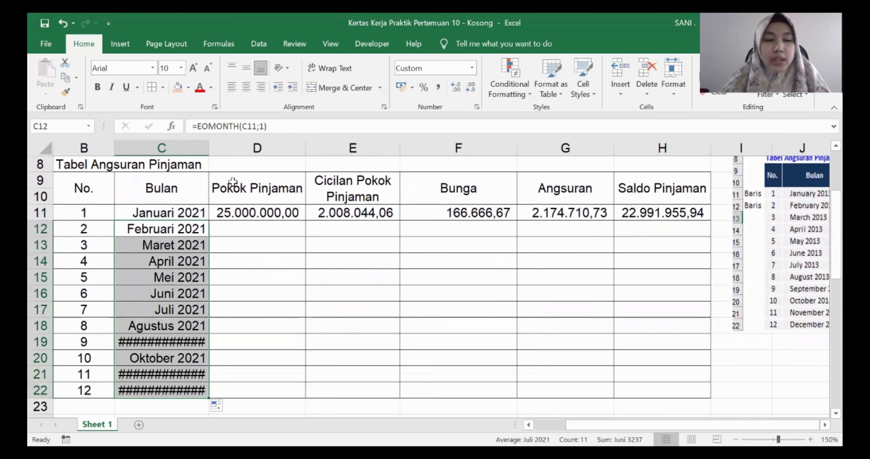
pyautogui.doubleClick(208, 148)
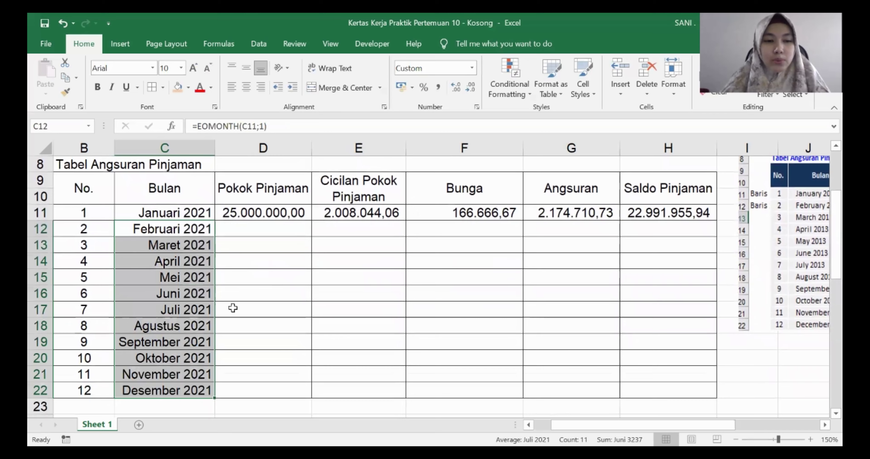
pyautogui.click(207, 378)
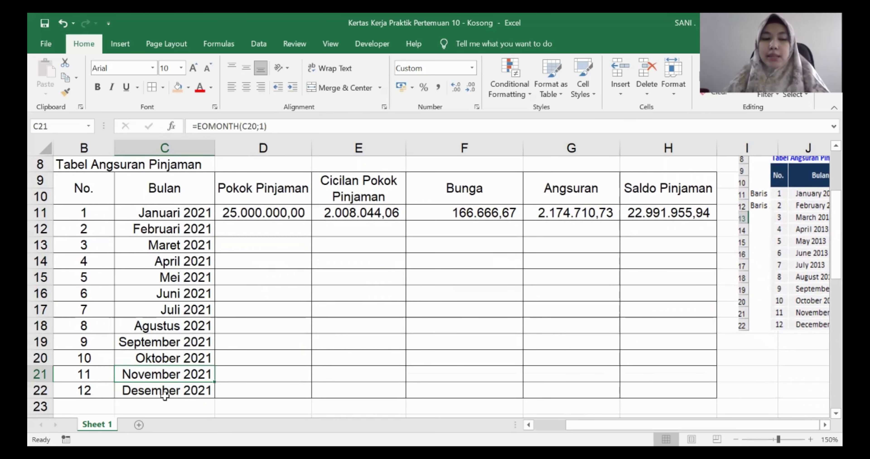
# Step: Link the second month's Pokok Pinjaman in D12 to the previous remaining balance with =H11
pyautogui.click(285, 233)
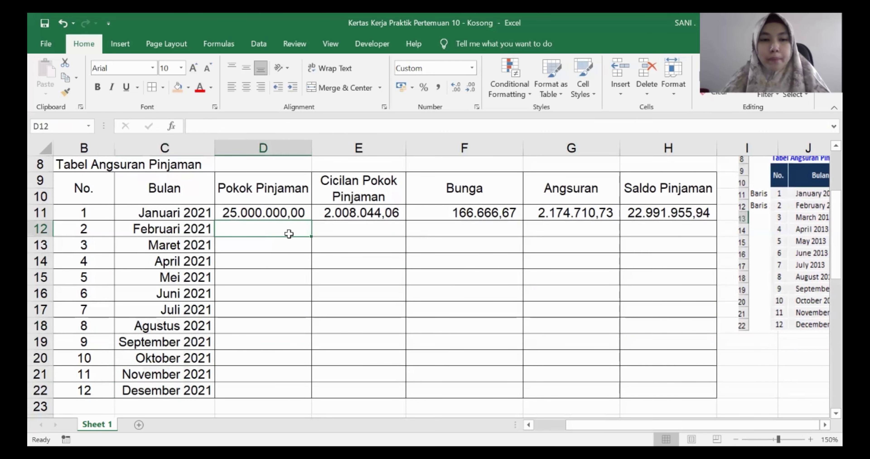
pyautogui.scroll(1, 290, 236)
pyautogui.scroll(1, 275, 285)
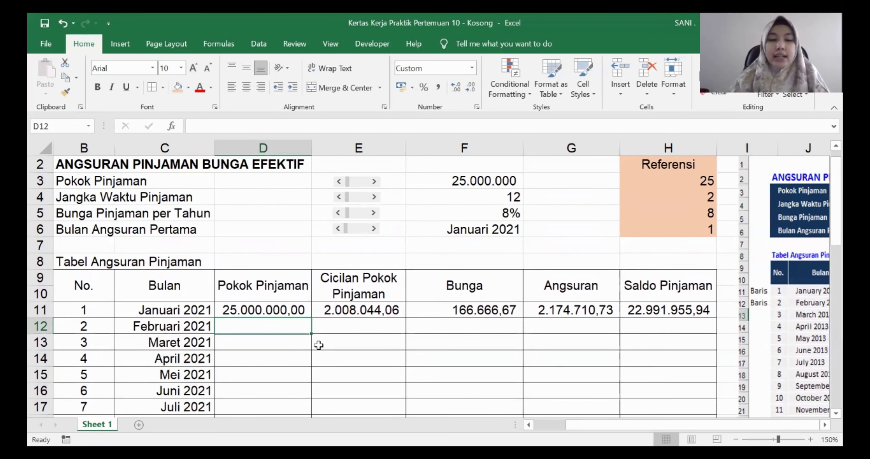
pyautogui.write('=')
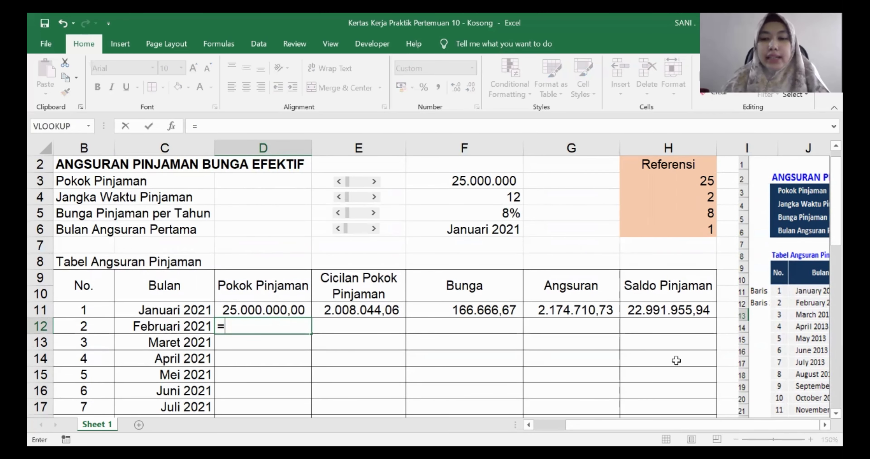
pyautogui.click(668, 308)
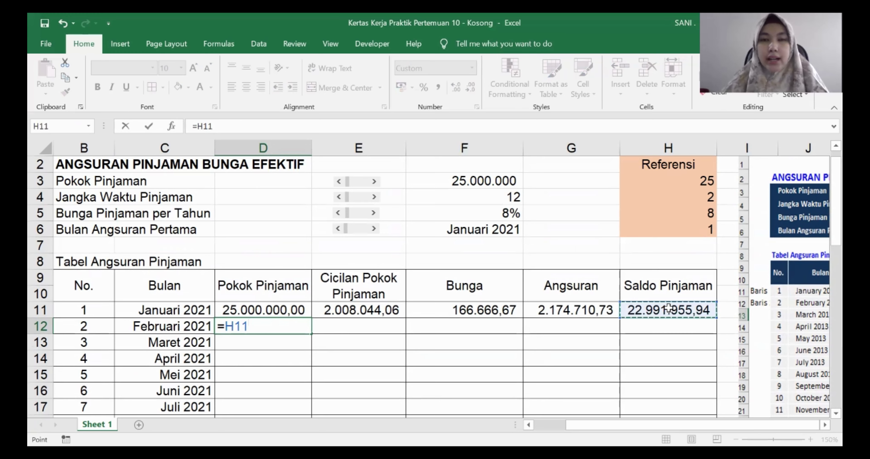
pyautogui.press('Return')
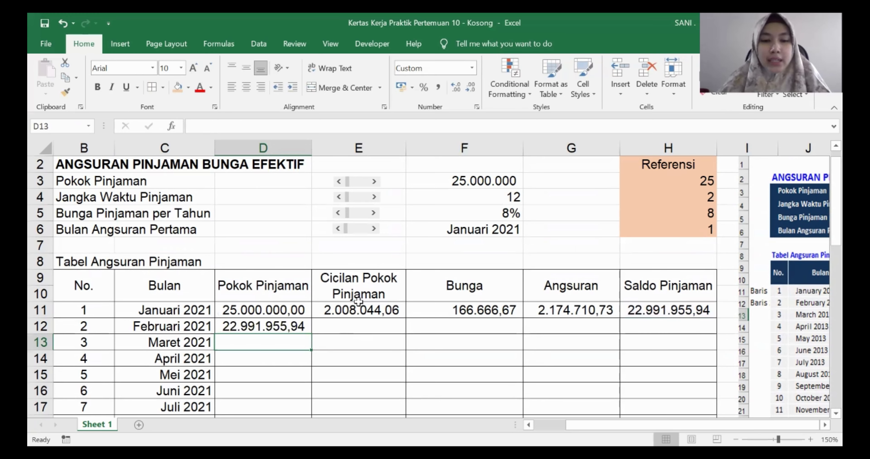
# Step: Copy the principal, interest, installment and balance formulas from E11:H11 into row 12, starting at E12
pyautogui.moveTo(358, 310); pyautogui.dragTo(639, 310)
pyautogui.hotkey('ctrl', 'c')
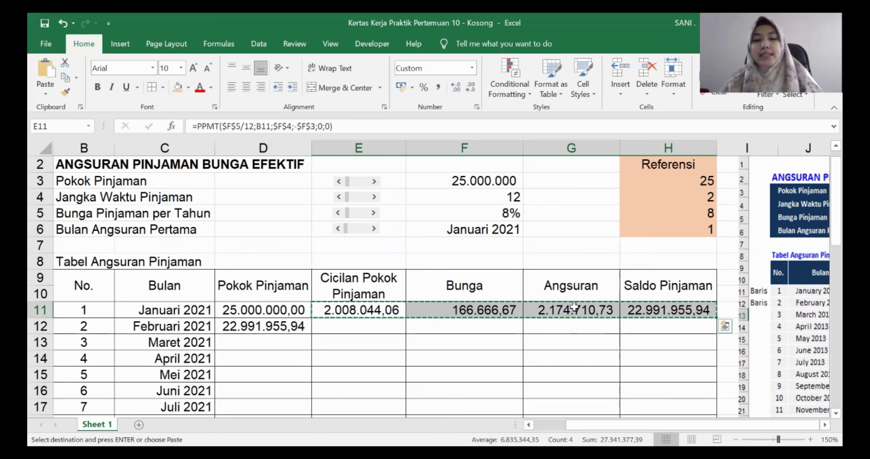
pyautogui.rightClick(498, 313)
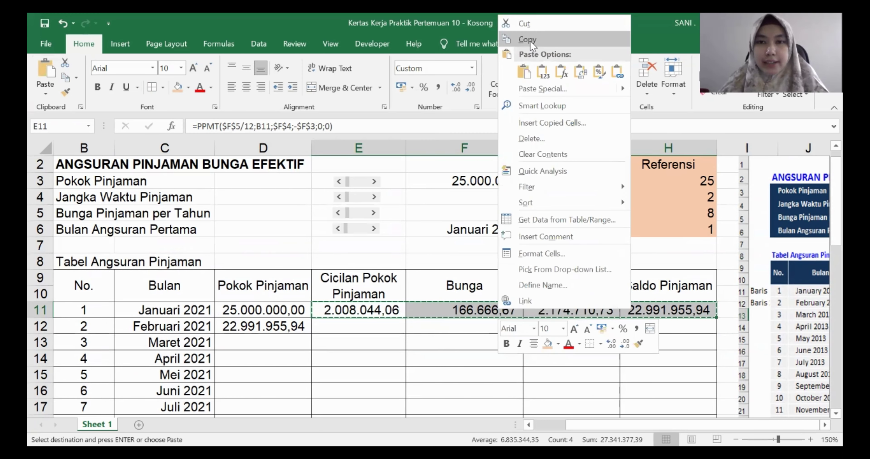
pyautogui.click(530, 41)
pyautogui.click(358, 330)
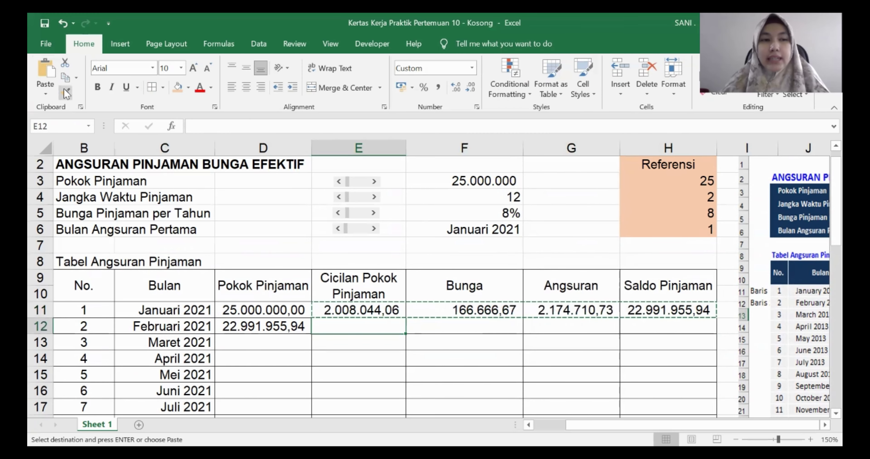
pyautogui.click(51, 71)
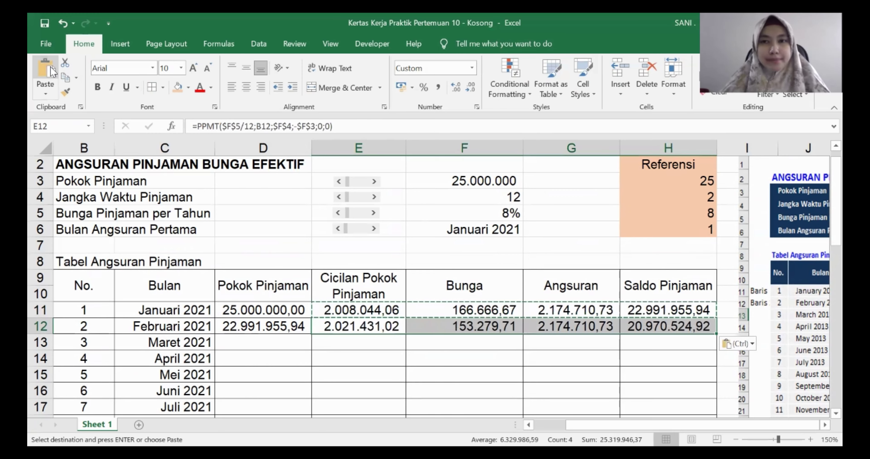
# Step: Copy the formulas in D12:H12 into D13:H22 to complete the remaining months
pyautogui.moveTo(244, 332); pyautogui.dragTo(680, 326)
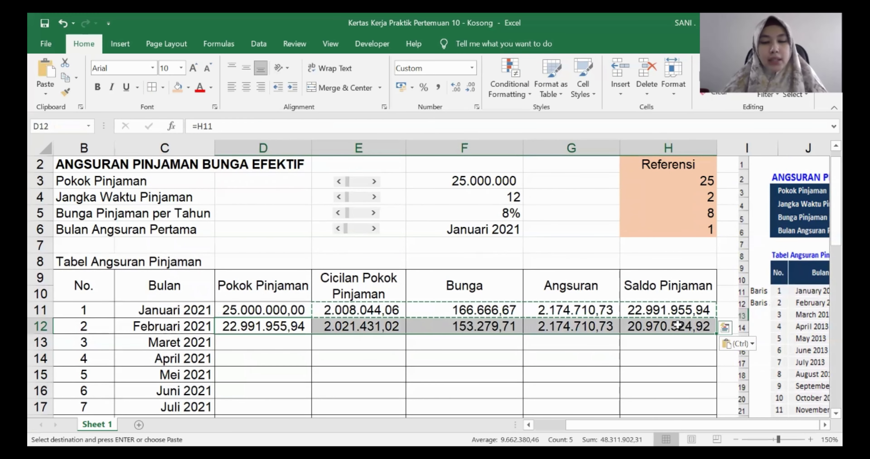
pyautogui.hotkey('ctrl', 'c')
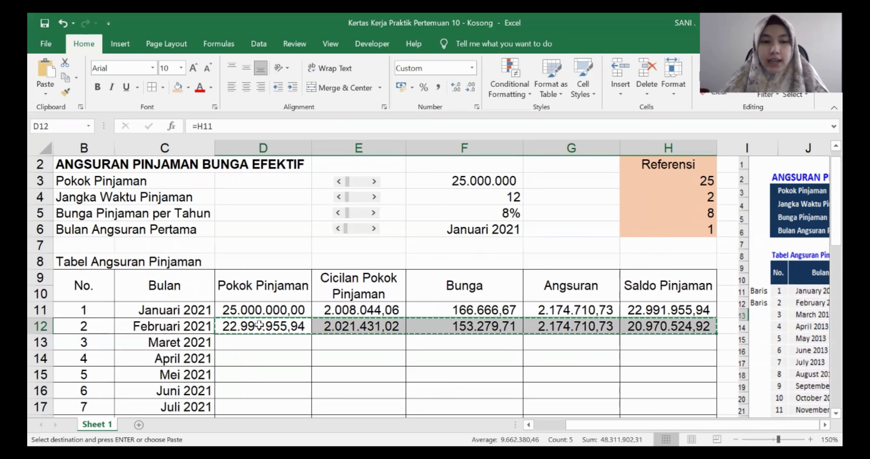
pyautogui.moveTo(246, 325); pyautogui.dragTo(706, 323)
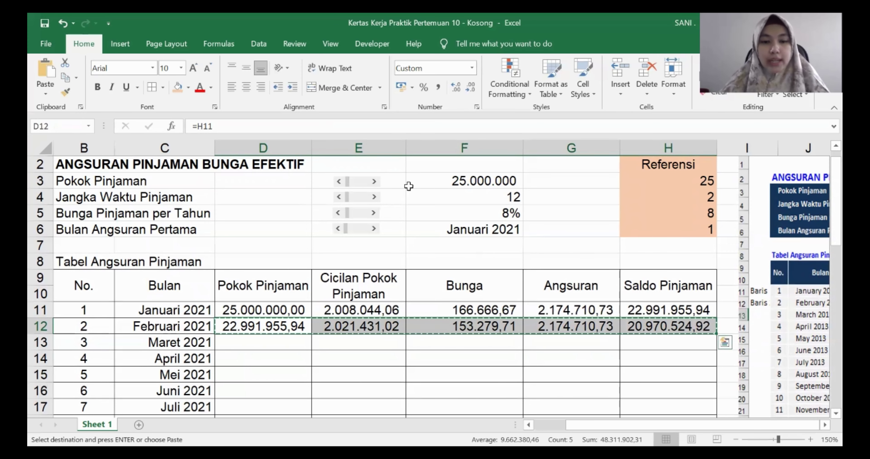
pyautogui.moveTo(283, 350); pyautogui.dragTo(706, 390)
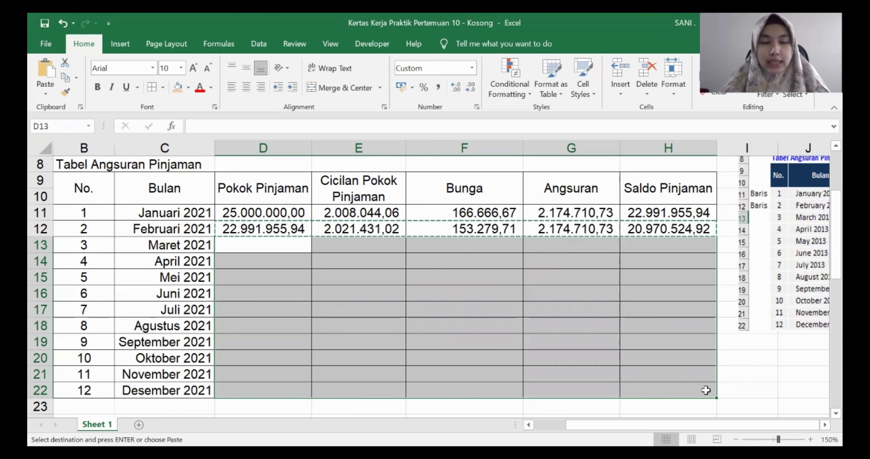
pyautogui.click(51, 72)
# Step: Check the completed installment table and shade the final Saldo Pinjaman cell H22 light orange
pyautogui.scroll(1, 695, 337)
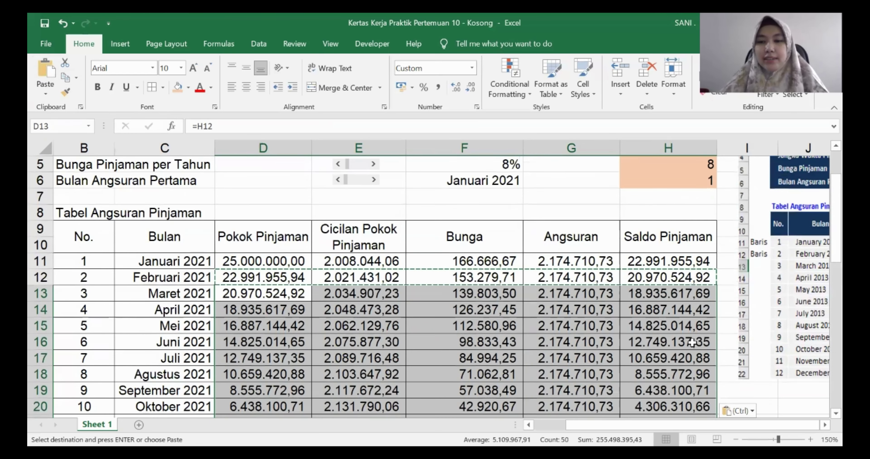
pyautogui.scroll(-3, 689, 358)
pyautogui.click(689, 293)
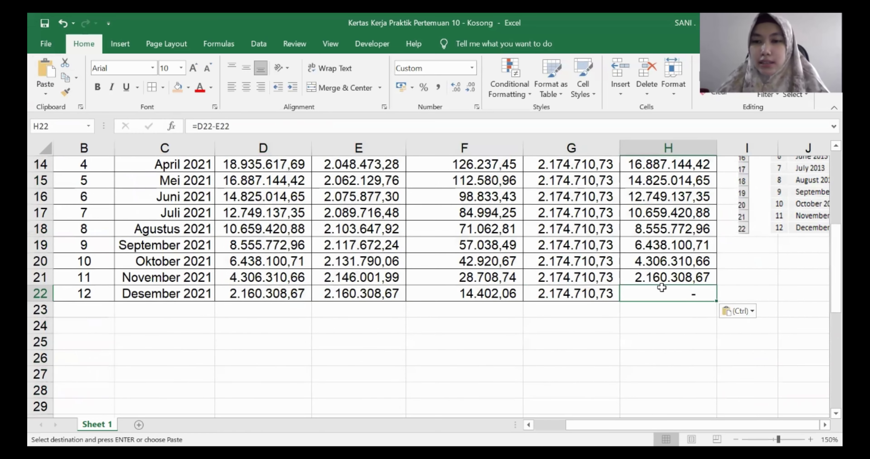
pyautogui.scroll(2, 668, 313)
pyautogui.scroll(1, 674, 334)
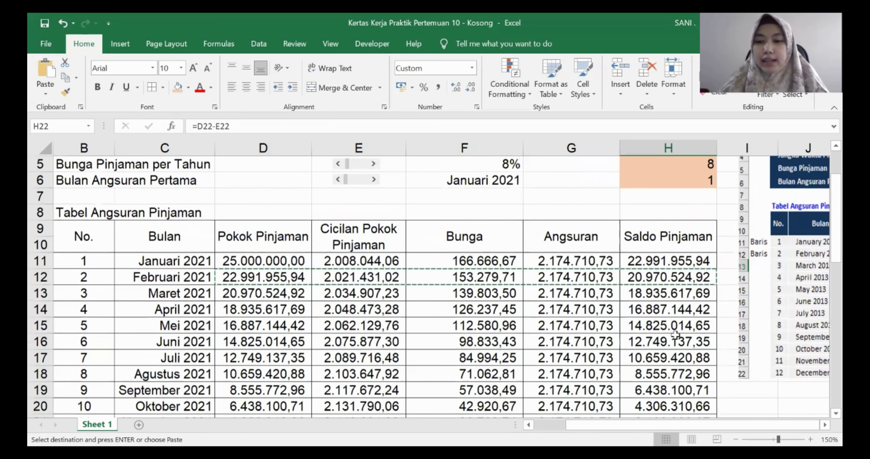
pyautogui.scroll(-1, 674, 334)
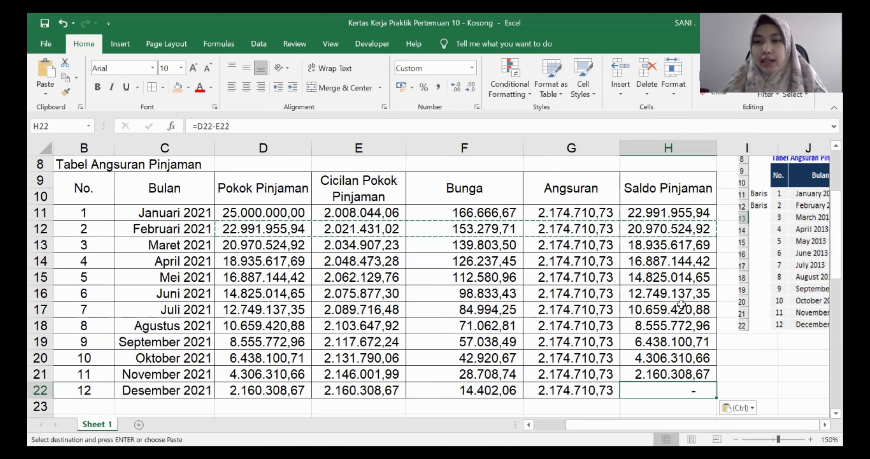
pyautogui.click(178, 87)
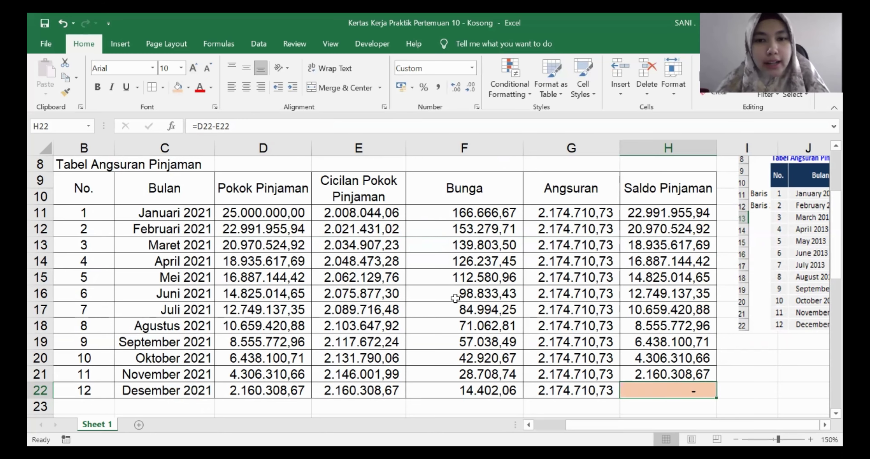
# Step: Raise the Pokok Pinjaman in the loan inputs to 50.000.000 with its scroll bar control
pyautogui.scroll(3, 447, 299)
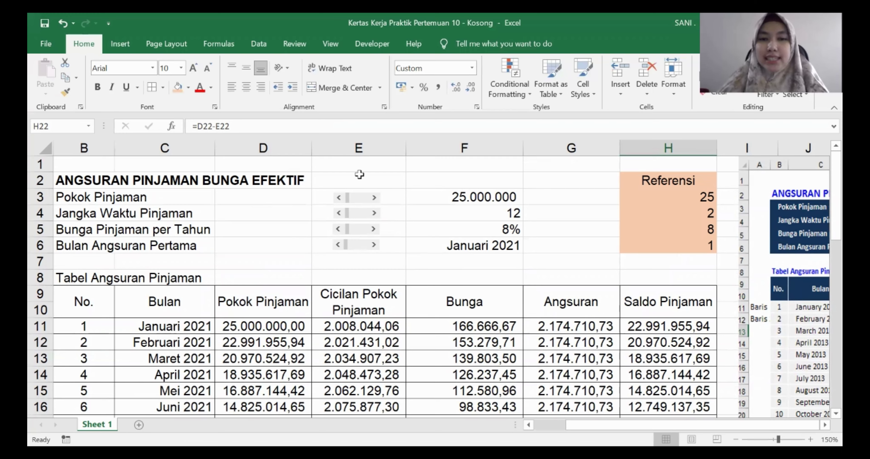
pyautogui.click(38, 198)
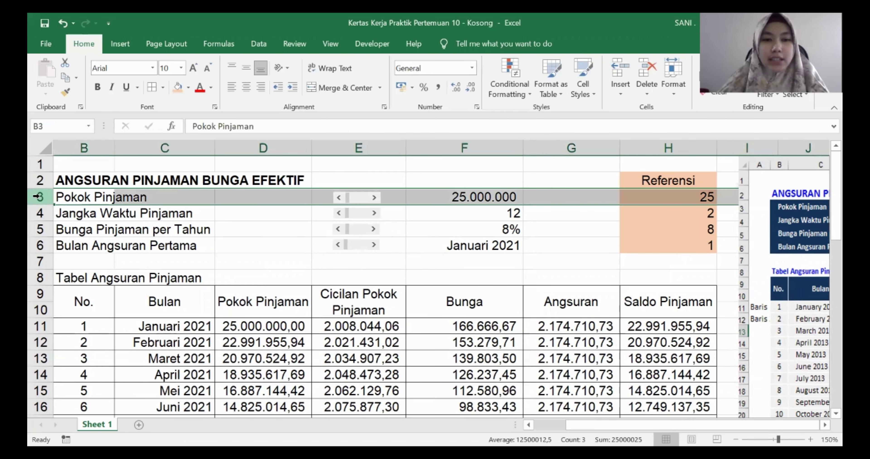
pyautogui.click(394, 214)
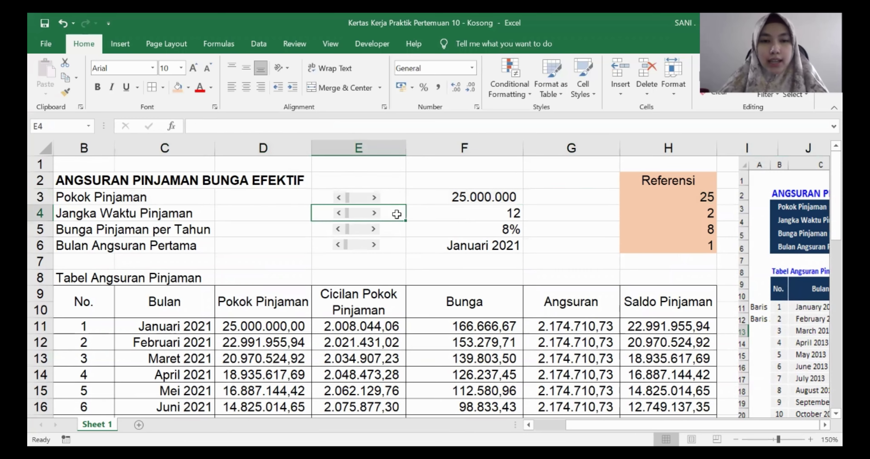
pyautogui.click(375, 198)
pyautogui.click(375, 198)
pyautogui.click(374, 199)
pyautogui.click(374, 199)
pyautogui.click(375, 198)
pyautogui.click(375, 198)
pyautogui.click(374, 198)
pyautogui.click(374, 198)
pyautogui.click(374, 198)
pyautogui.click(374, 199)
pyautogui.click(374, 199)
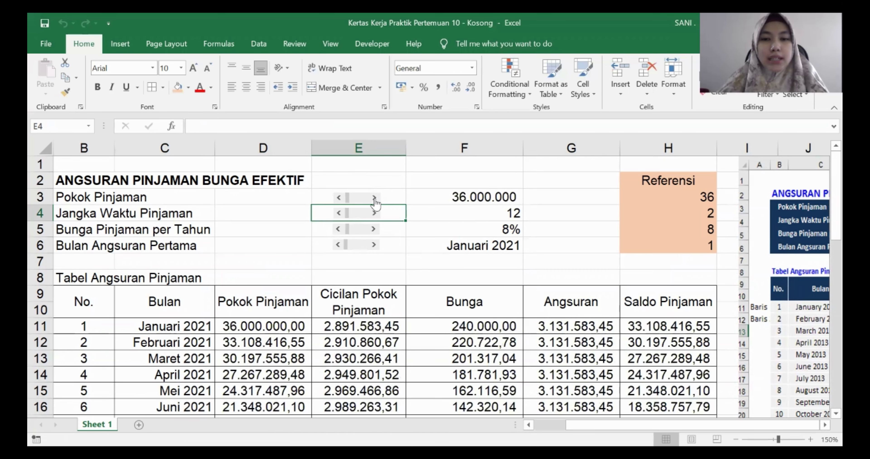
pyautogui.click(375, 198)
pyautogui.click(374, 198)
pyautogui.click(374, 199)
pyautogui.click(374, 199)
pyautogui.click(375, 198)
pyautogui.click(374, 198)
pyautogui.click(374, 198)
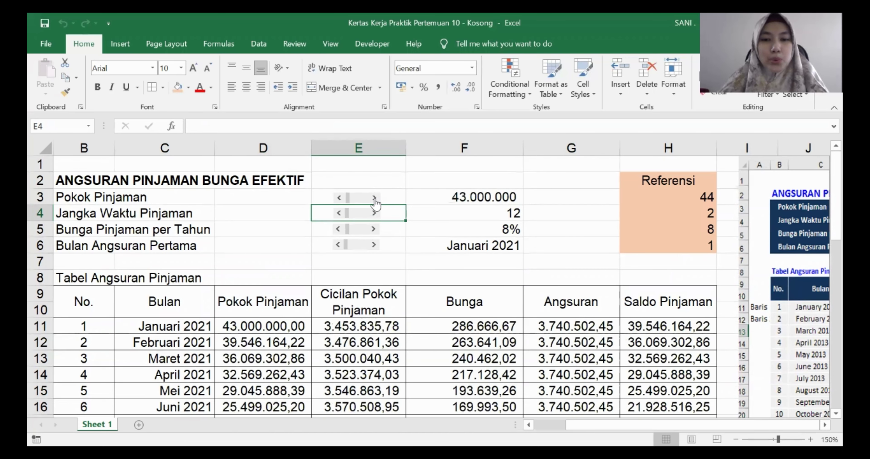
pyautogui.click(374, 198)
pyautogui.click(374, 199)
pyautogui.click(374, 198)
pyautogui.click(374, 199)
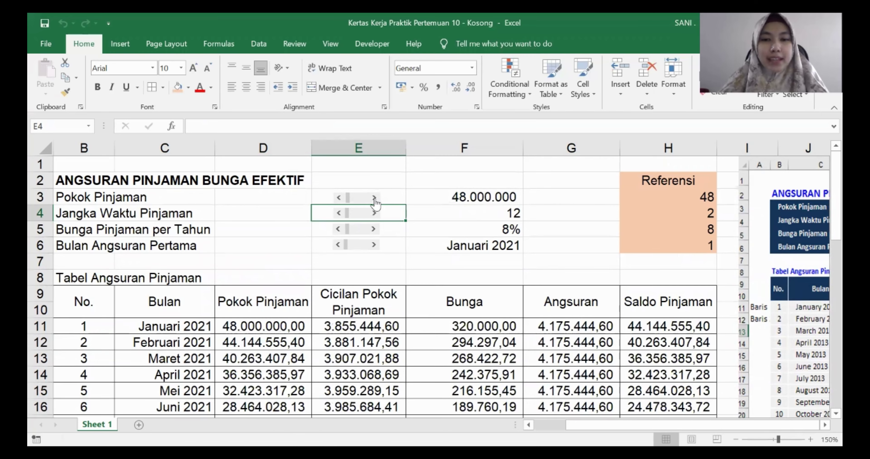
pyautogui.click(374, 199)
pyautogui.click(374, 198)
pyautogui.click(374, 198)
pyautogui.click(374, 199)
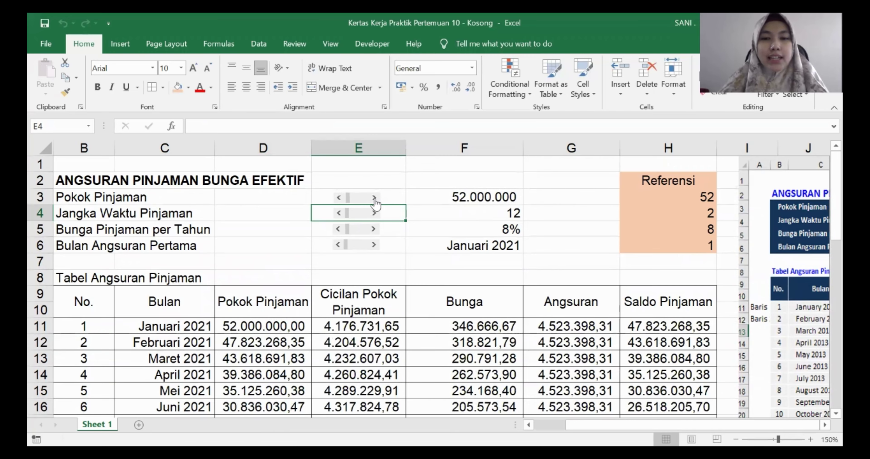
pyautogui.click(339, 197)
pyautogui.click(339, 198)
# Step: Examine how the installment table and its final Saldo Pinjaman respond to the changed loan principal
pyautogui.scroll(-3, 378, 285)
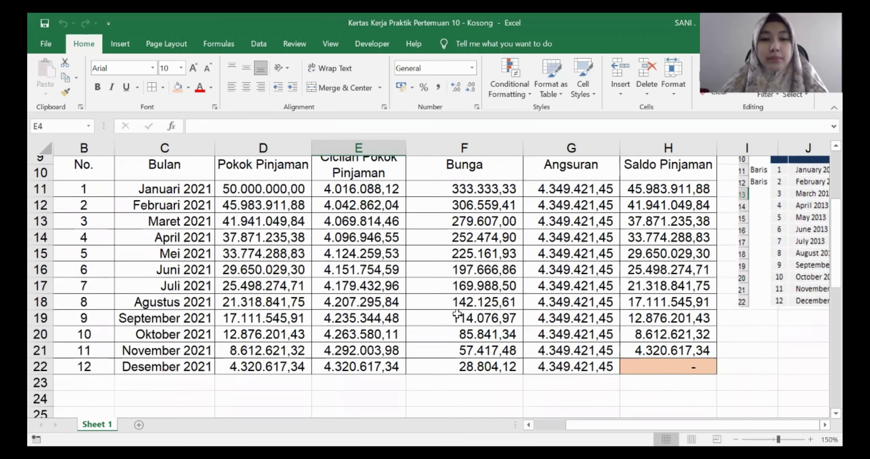
pyautogui.scroll(3, 378, 285)
pyautogui.scroll(-1, 360, 324)
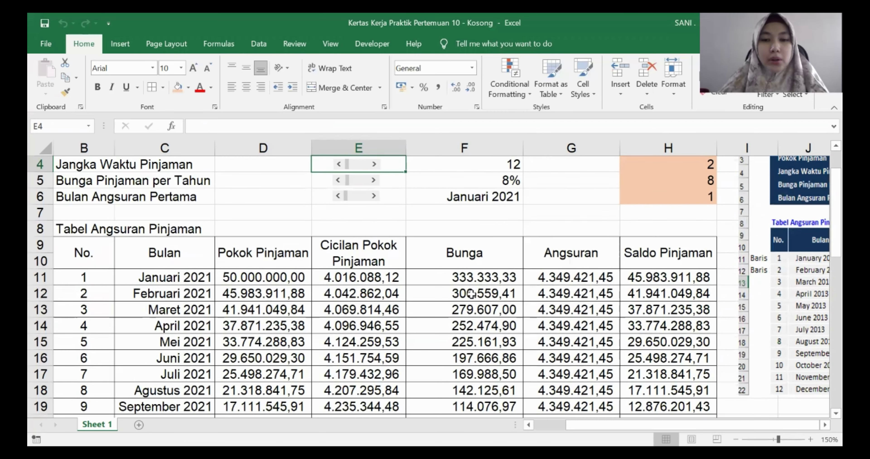
pyautogui.scroll(1, 634, 268)
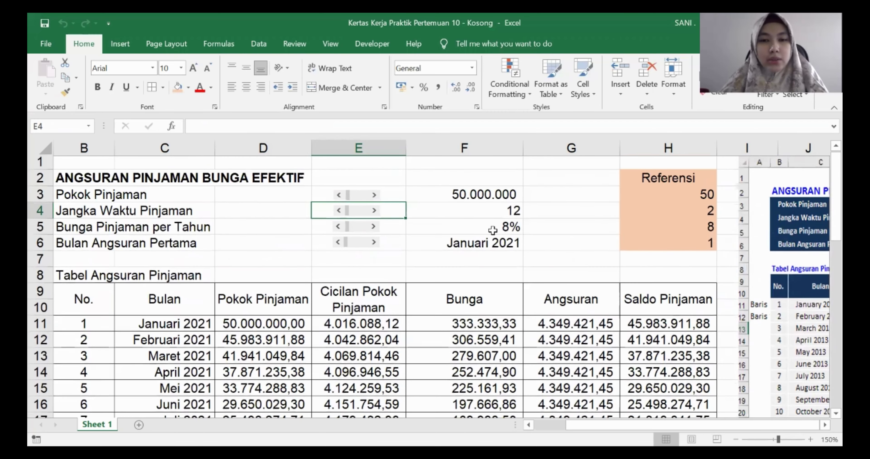
pyautogui.scroll(-1, 459, 313)
pyautogui.scroll(1, 459, 313)
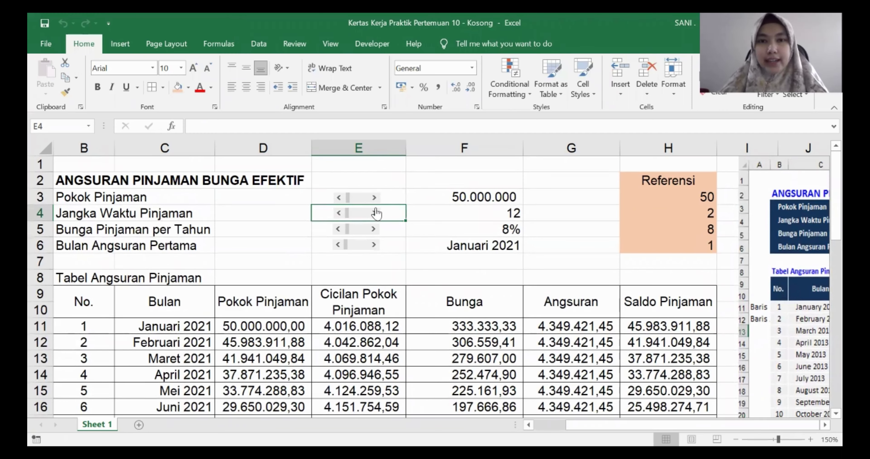
pyautogui.scroll(-3, 352, 259)
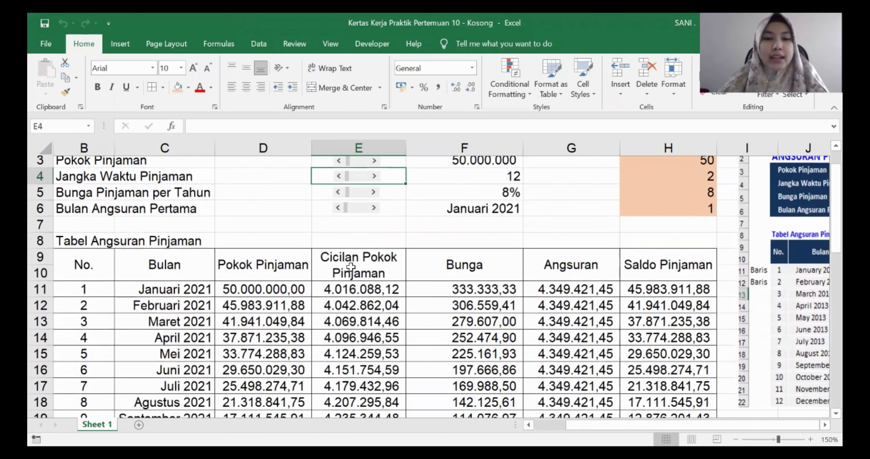
pyautogui.scroll(3, 353, 273)
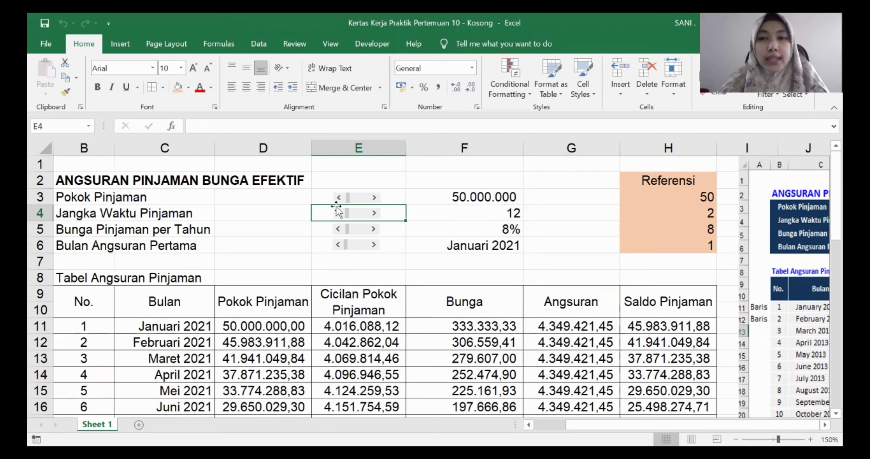
# Step: Bring the Pokok Pinjaman back to 25.000.000 with its scroll bar control
pyautogui.click(339, 198)
pyautogui.click(338, 198)
pyautogui.click(339, 198)
pyautogui.click(339, 198)
pyautogui.click(338, 197)
pyautogui.click(339, 198)
pyautogui.click(339, 197)
pyautogui.click(339, 197)
pyautogui.click(338, 198)
pyautogui.click(338, 198)
pyautogui.click(338, 197)
pyautogui.click(339, 198)
pyautogui.click(338, 198)
pyautogui.click(338, 198)
pyautogui.click(339, 198)
pyautogui.click(338, 198)
pyautogui.click(338, 197)
pyautogui.click(339, 198)
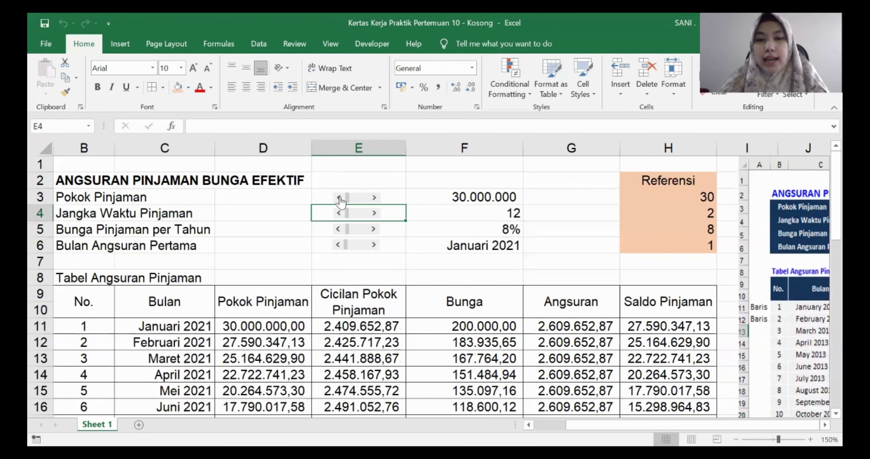
pyautogui.click(339, 198)
pyautogui.click(338, 198)
pyautogui.click(339, 198)
pyautogui.click(338, 198)
pyautogui.click(338, 198)
pyautogui.click(338, 198)
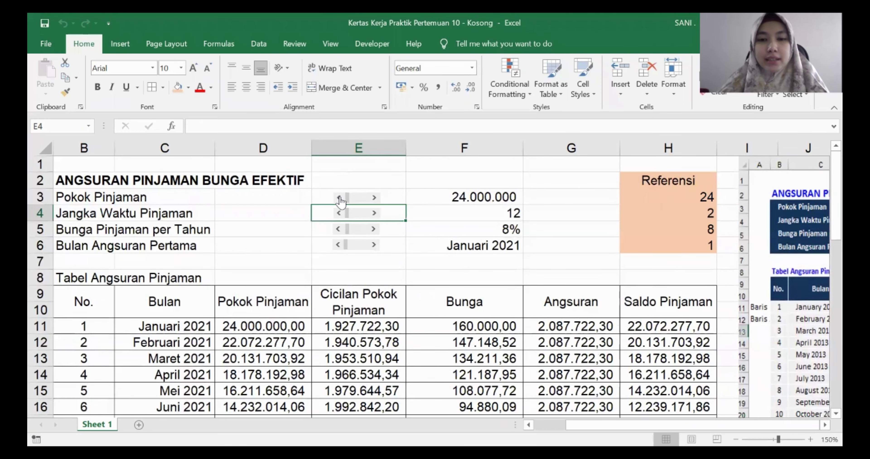
pyautogui.click(373, 198)
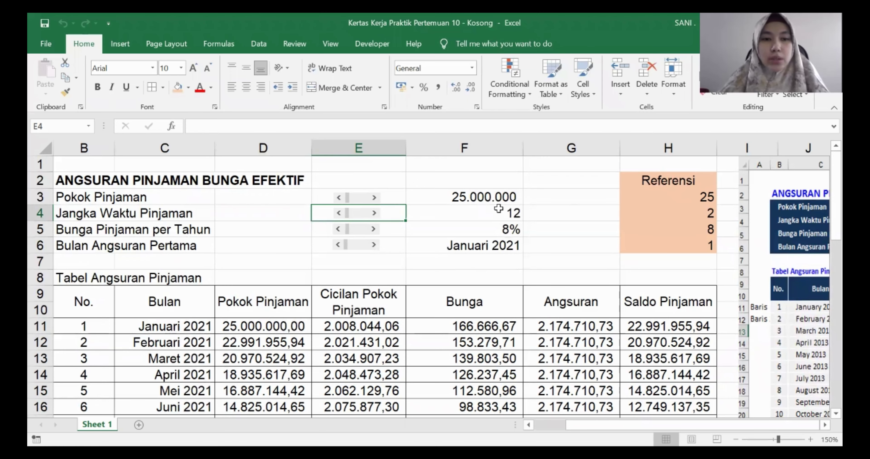
# Step: Check the formulas in E11 and F11 and make the heading "Tabel Angsuran Pinjaman" in B8 bold
pyautogui.scroll(-1, 364, 308)
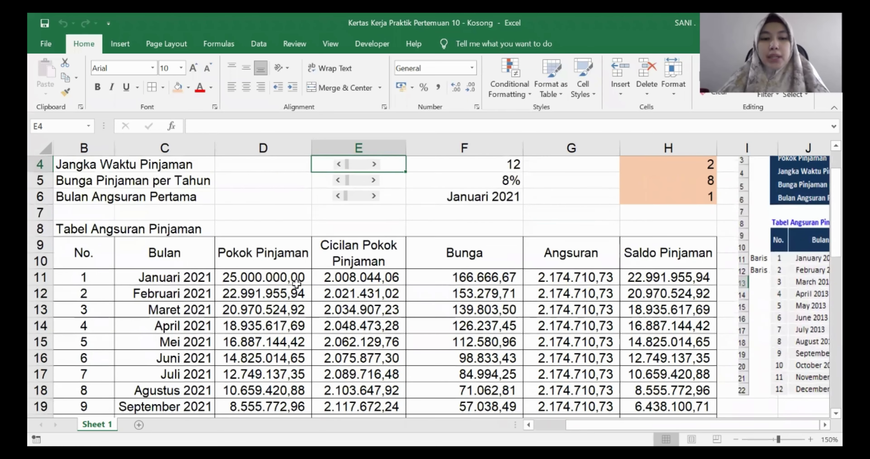
pyautogui.click(371, 277)
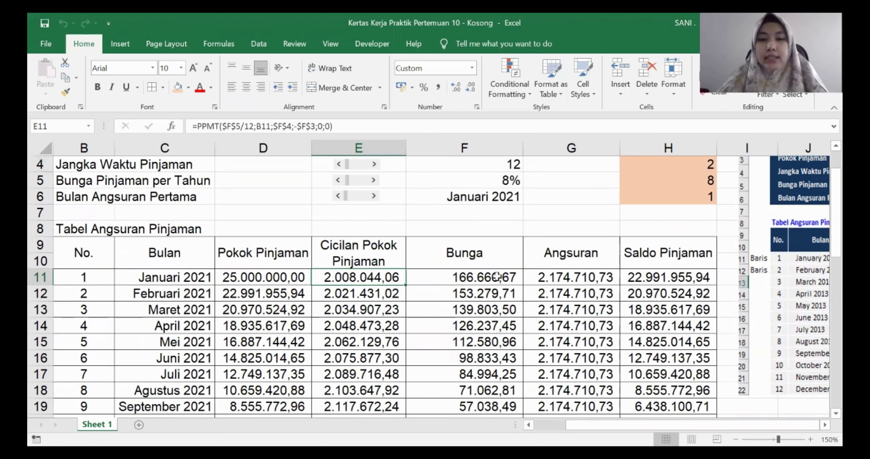
pyautogui.click(488, 277)
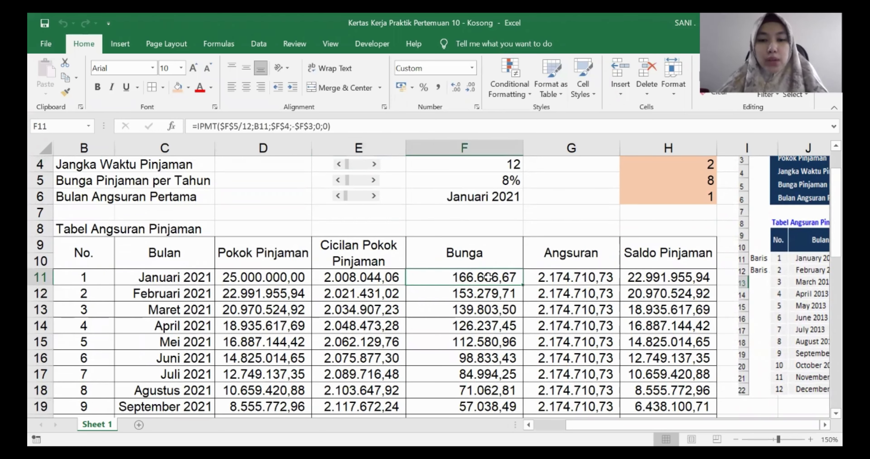
pyautogui.click(62, 234)
pyautogui.click(97, 87)
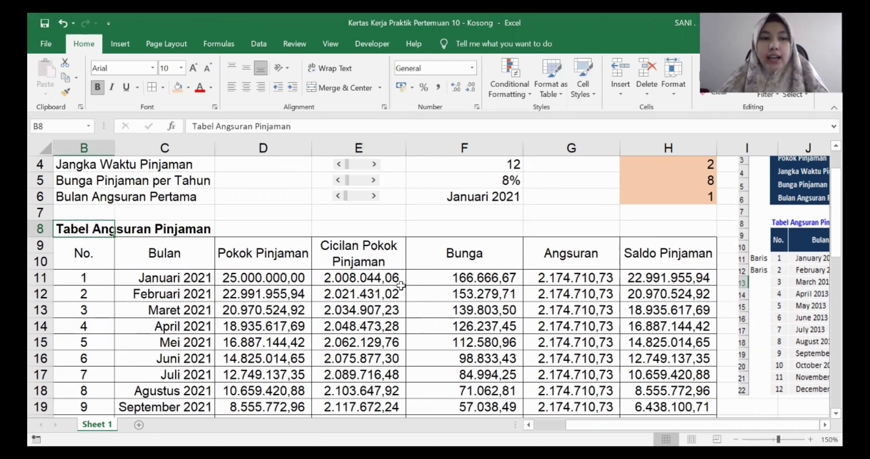
# Step: Rename the worksheet Sheet 1 as "BUNGA EFEKTIF"
pyautogui.scroll(1, 479, 308)
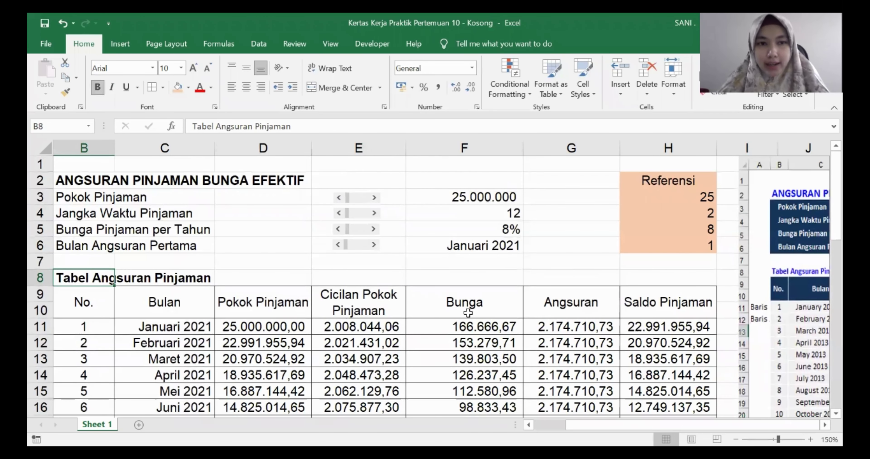
pyautogui.scroll(-2, 276, 363)
pyautogui.scroll(1, 192, 357)
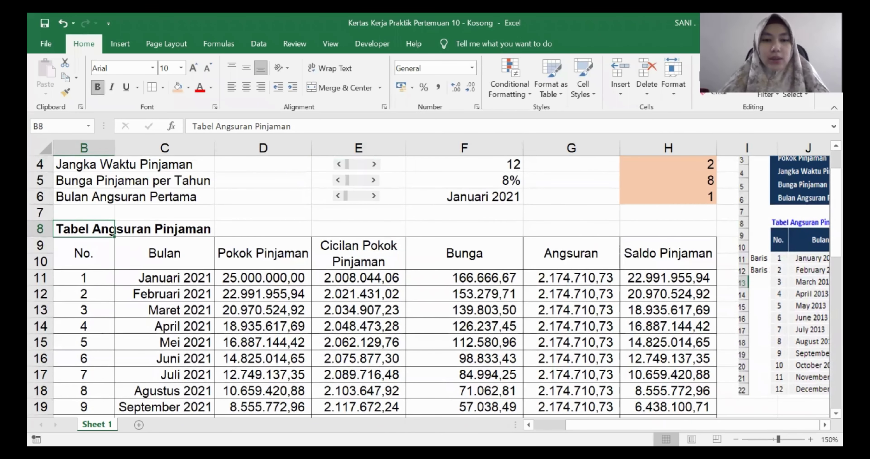
pyautogui.doubleClick(97, 425)
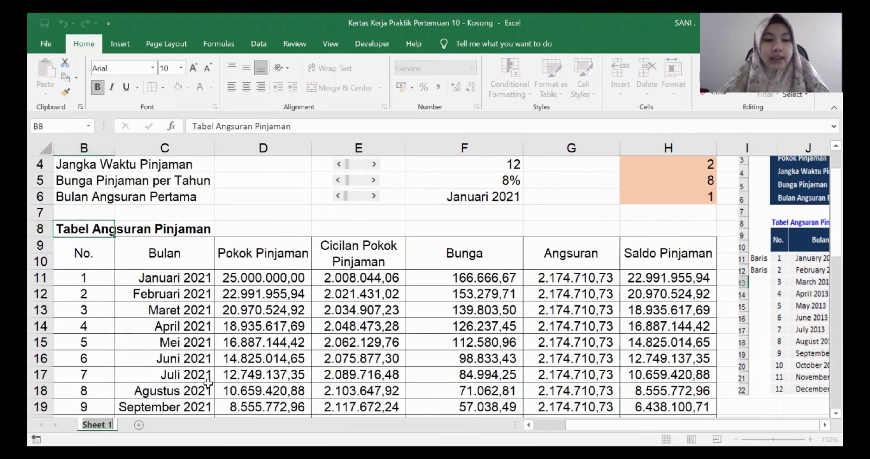
pyautogui.write('BUNGA EFEKTIF')
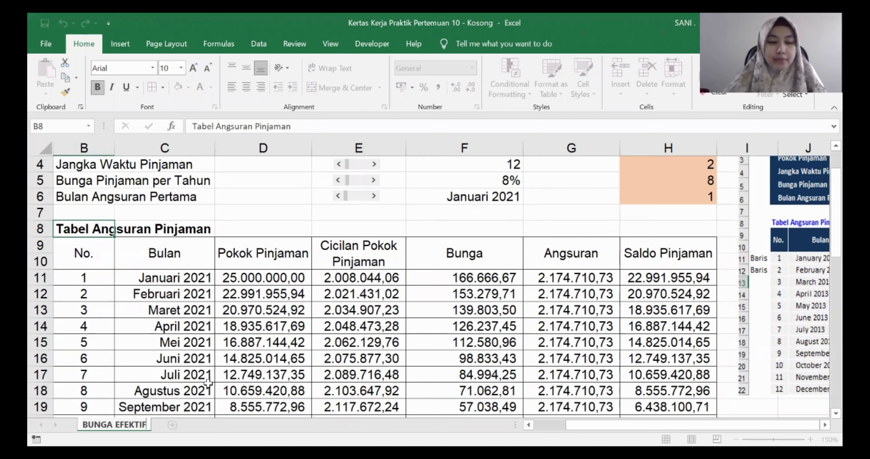
pyautogui.click(203, 317)
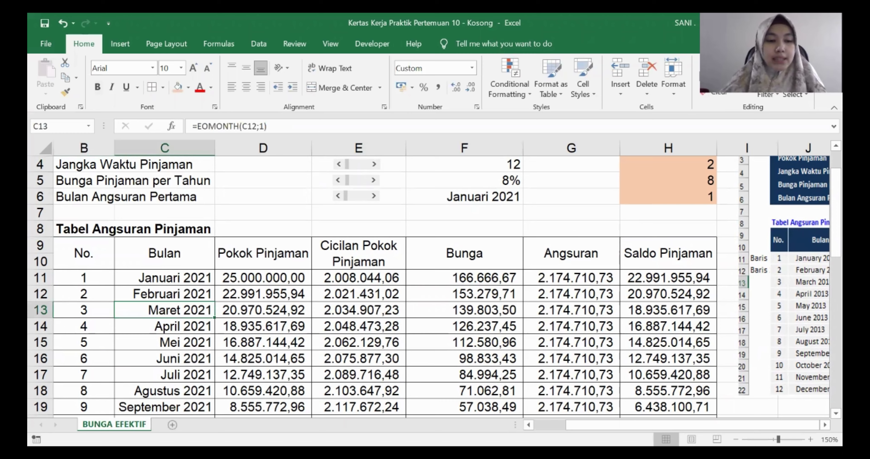
# Step: Create a copy of the BUNGA EFEKTIF sheet at the end of the same workbook
pyautogui.rightClick(123, 423)
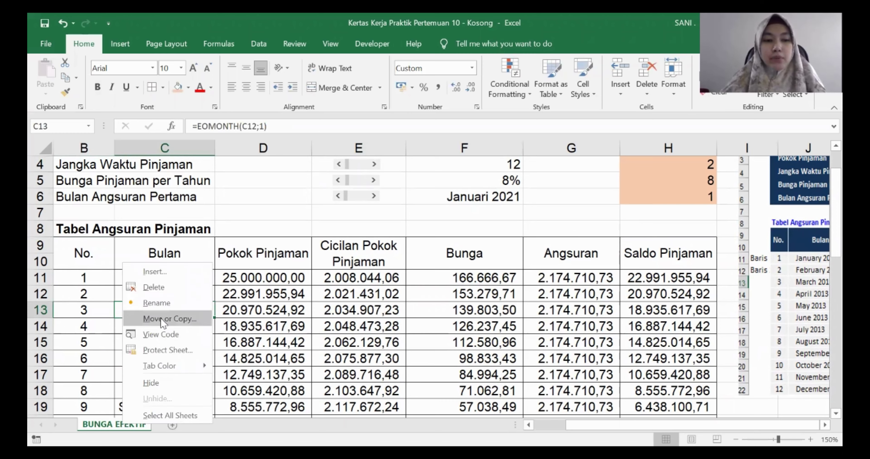
pyautogui.click(162, 320)
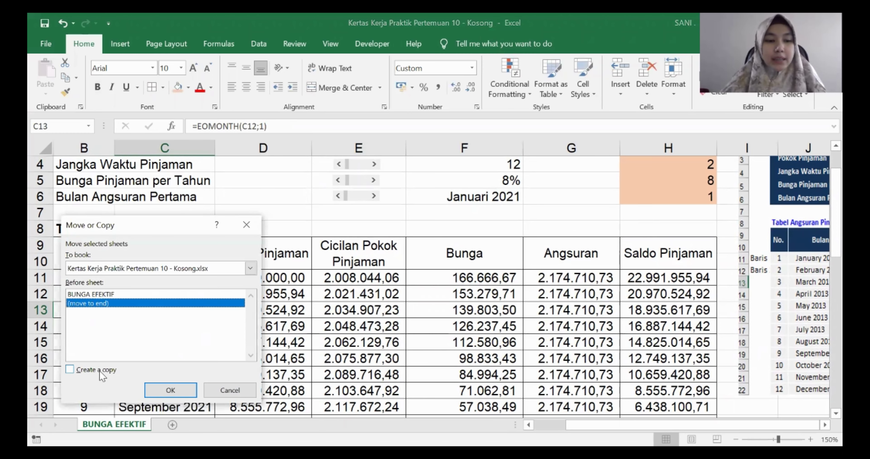
pyautogui.click(96, 371)
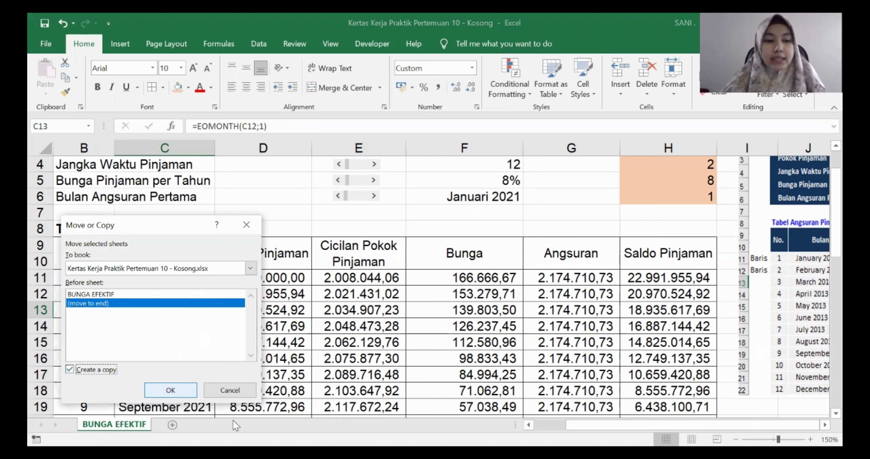
pyautogui.click(169, 390)
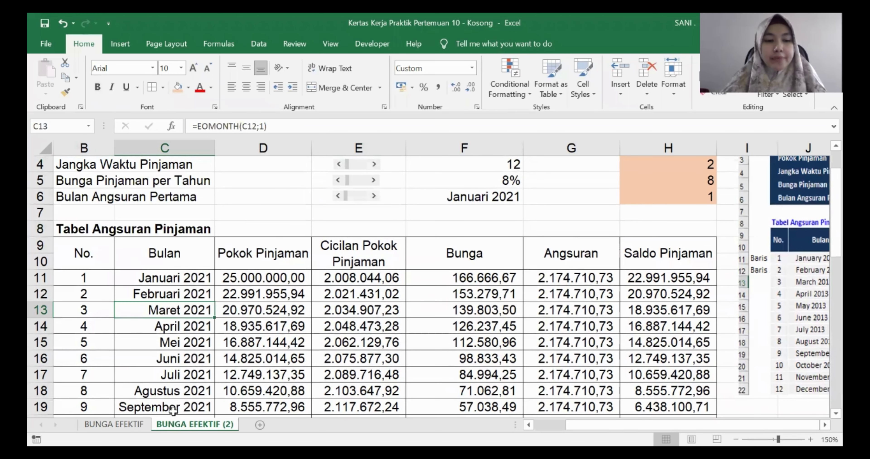
# Step: Rename the copied worksheet as "BUNGA TETAP"
pyautogui.doubleClick(185, 424)
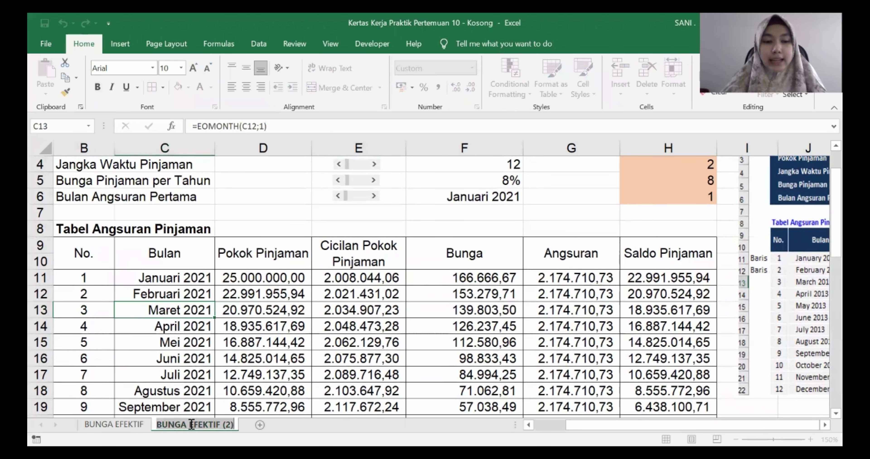
pyautogui.click(191, 424)
pyautogui.hotkey('shift', 'End')
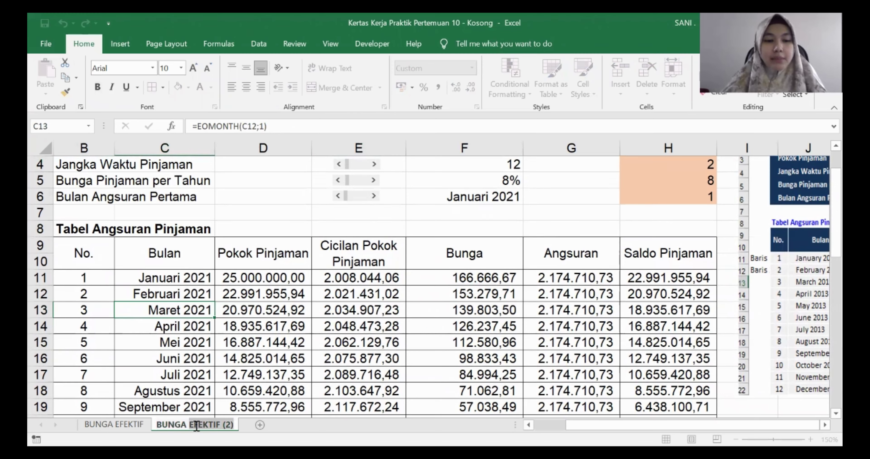
pyautogui.write('TETAP')
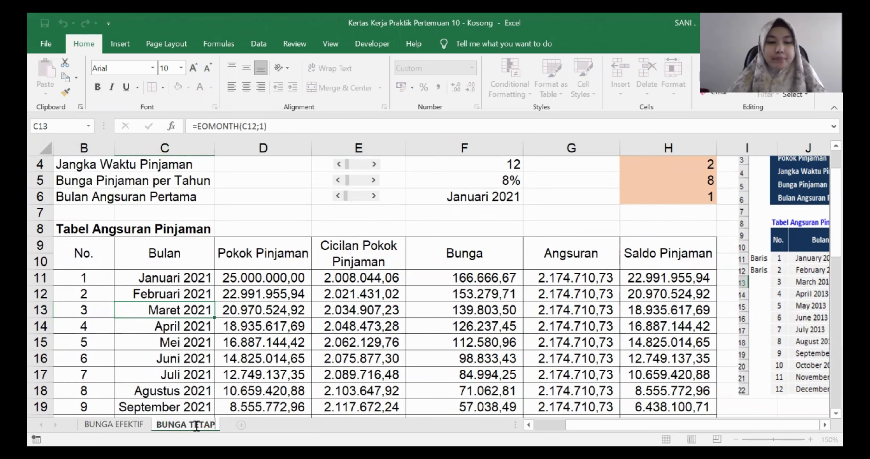
pyautogui.click(326, 233)
# Step: Examine the formulas in D11 and E11 of the loan table on the BUNGA TETAP sheet
pyautogui.scroll(1, 358, 248)
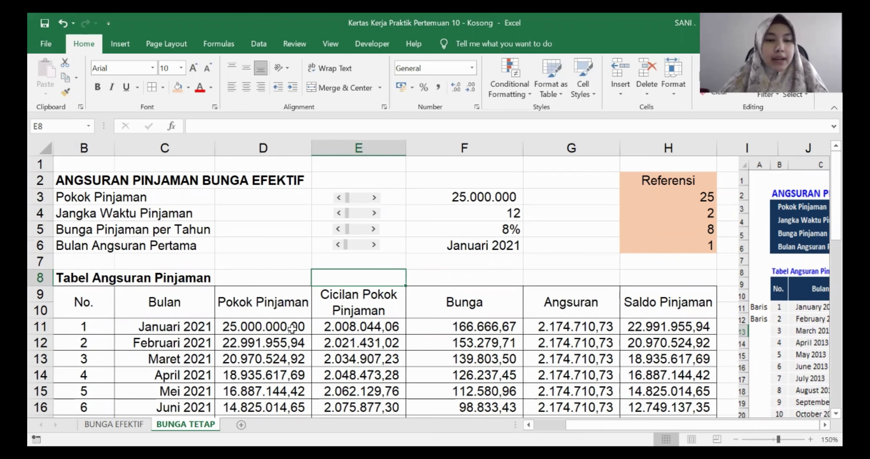
pyautogui.scroll(-1, 281, 324)
pyautogui.scroll(-2, 281, 324)
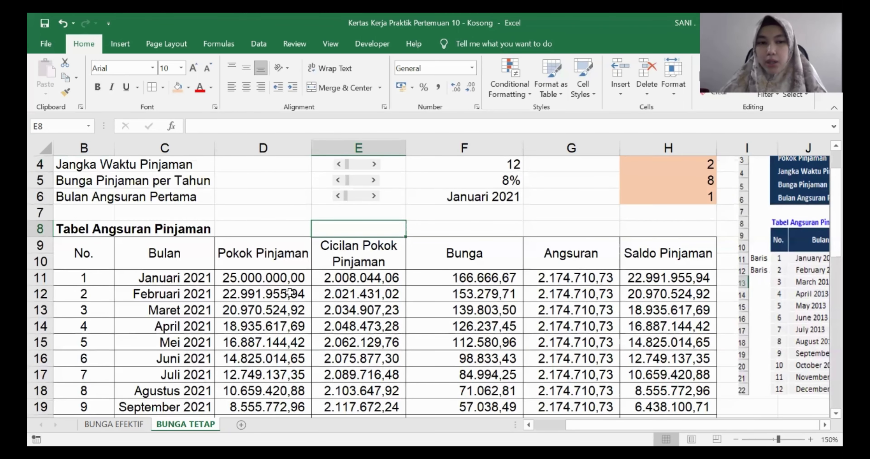
pyautogui.click(367, 278)
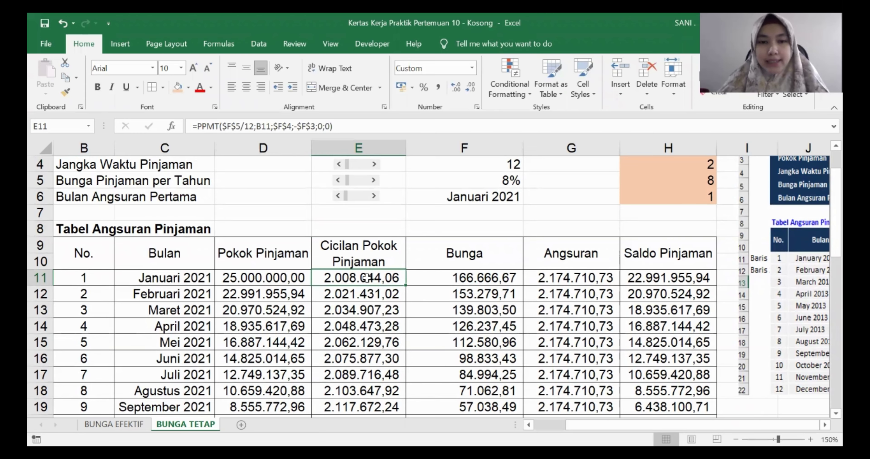
pyautogui.scroll(3, 367, 277)
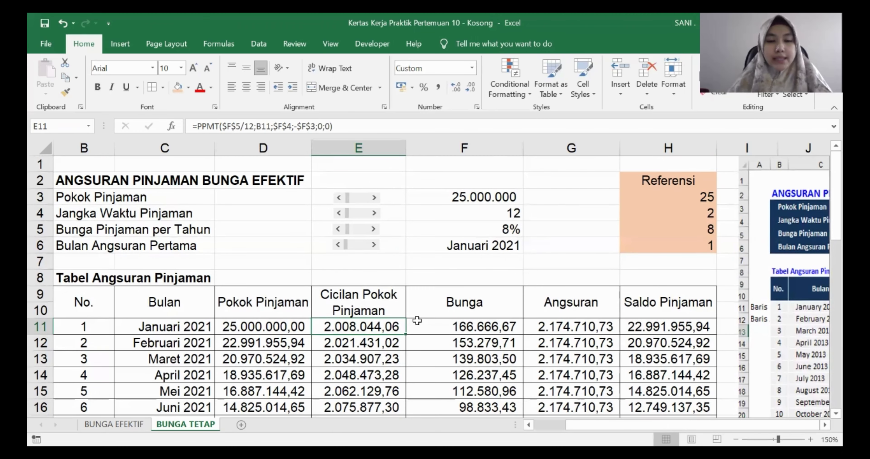
pyautogui.scroll(-2, 343, 329)
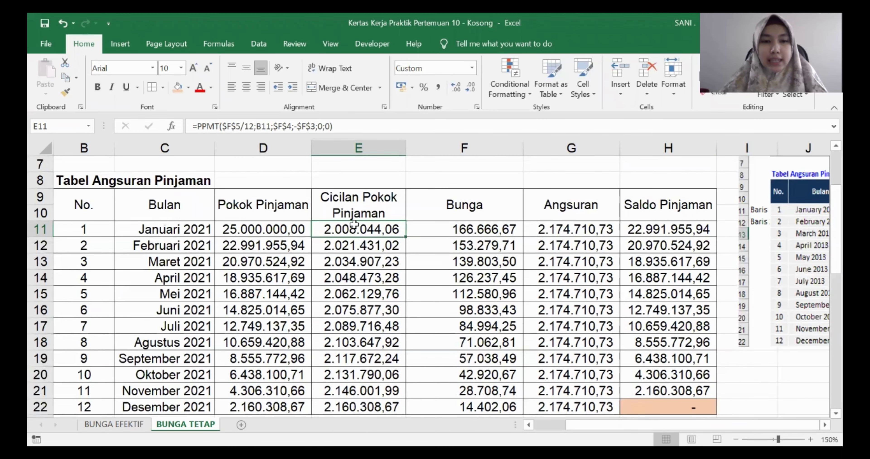
pyautogui.scroll(1, 352, 233)
pyautogui.click(297, 277)
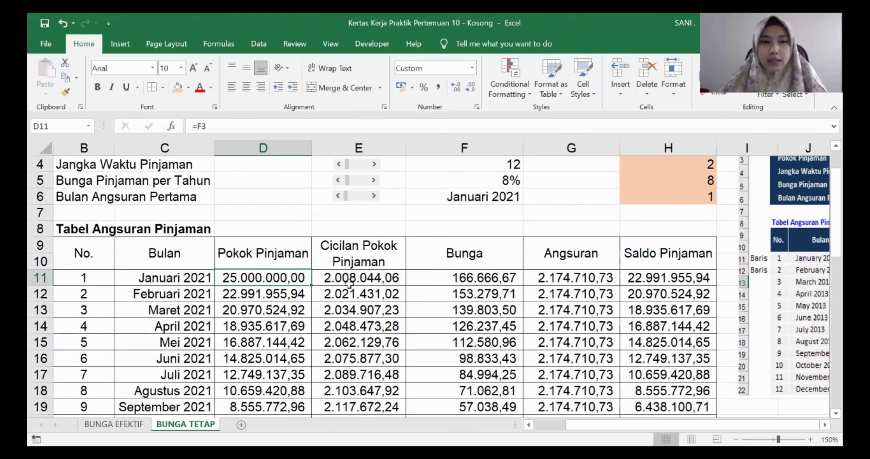
pyautogui.click(363, 278)
pyautogui.click(269, 290)
# Step: Enter =$F$3 in D11 so the first Pokok Pinjaman uses an absolute reference to the loan principal
pyautogui.click(283, 279)
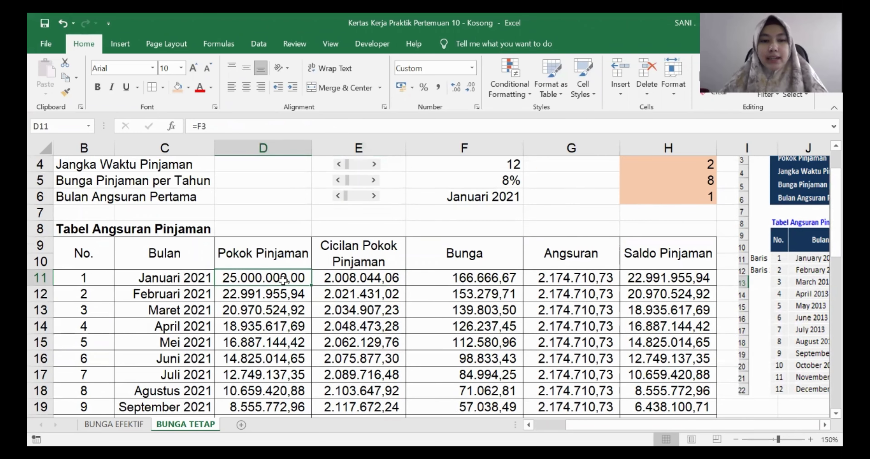
pyautogui.write('=')
pyautogui.scroll(1, 278, 280)
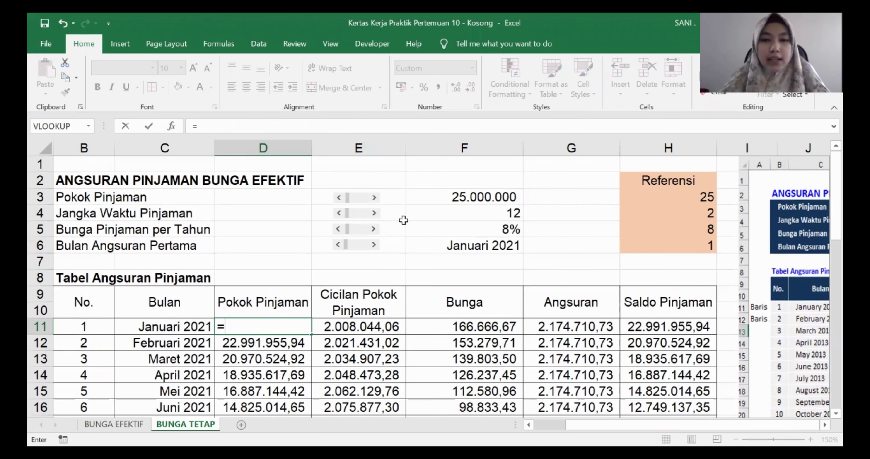
pyautogui.click(460, 196)
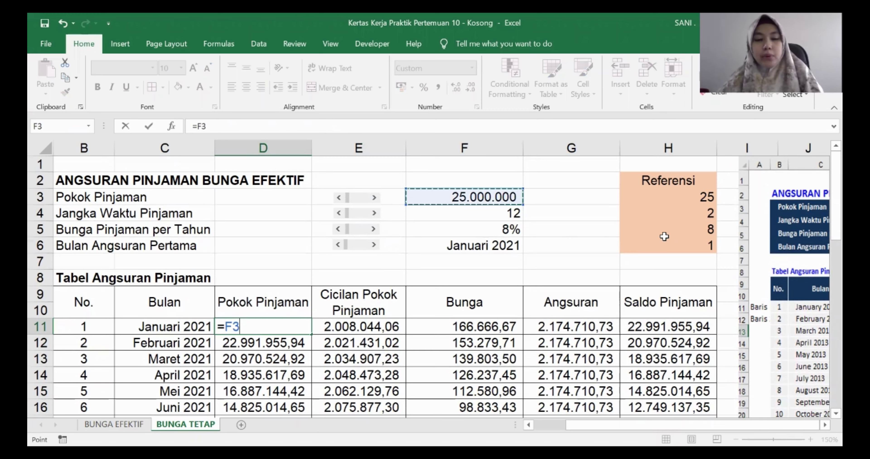
pyautogui.press('F4')
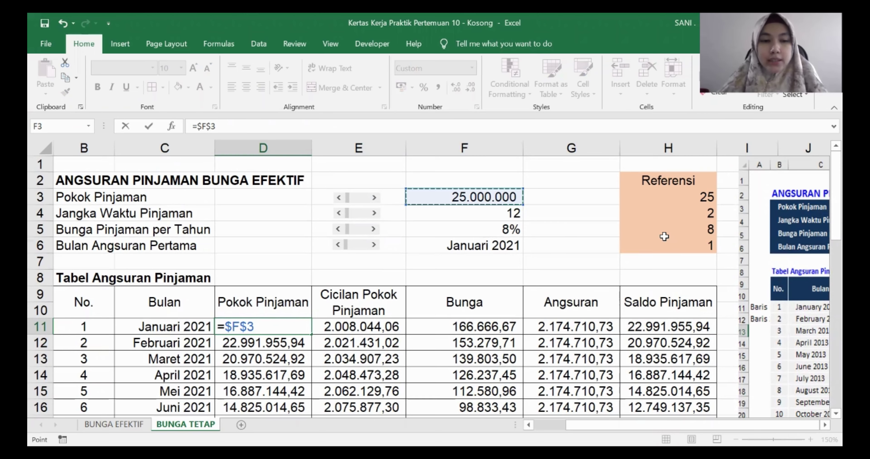
pyautogui.press('Return')
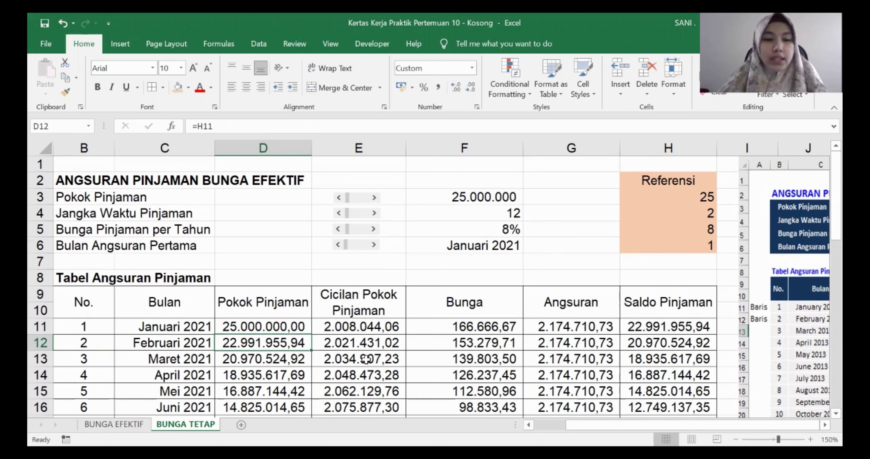
# Step: Fill the Pokok Pinjaman formula from D11 down through D22
pyautogui.scroll(-1, 283, 275)
pyautogui.click(283, 275)
pyautogui.moveTo(311, 286); pyautogui.dragTo(280, 392)
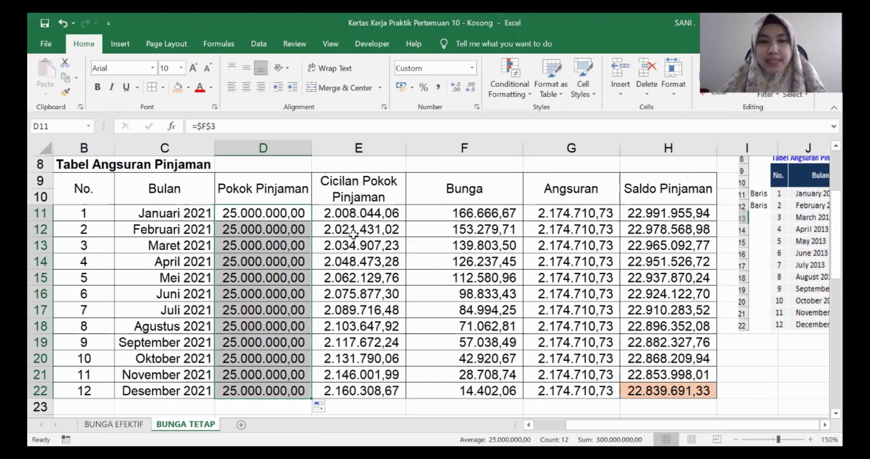
# Step: Replace the PPMT formula in E11 with =($F$3*$F$5)/12
pyautogui.click(353, 216)
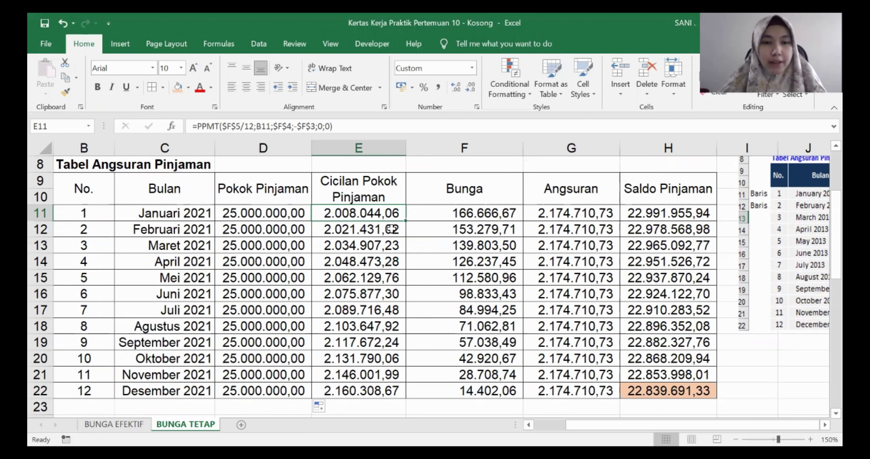
pyautogui.scroll(2, 373, 228)
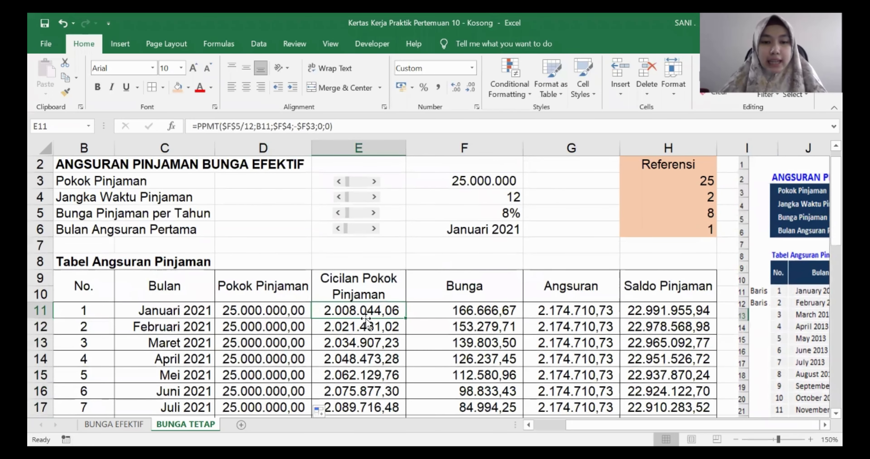
pyautogui.scroll(1, 398, 320)
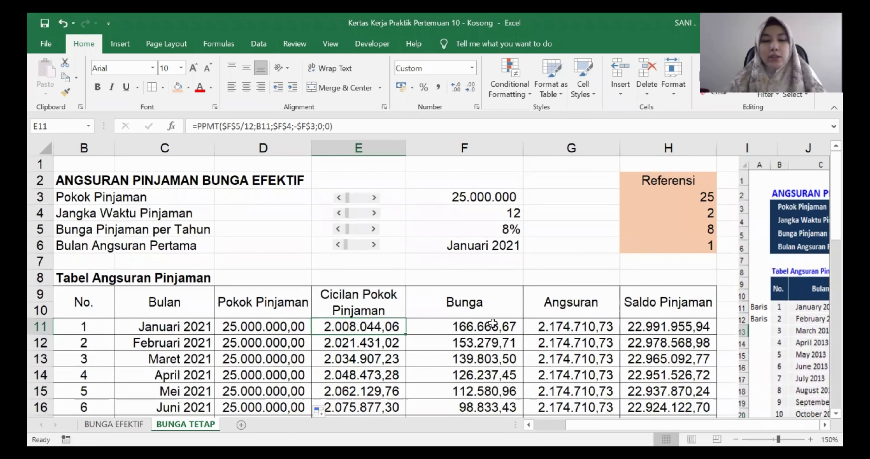
pyautogui.write('=')
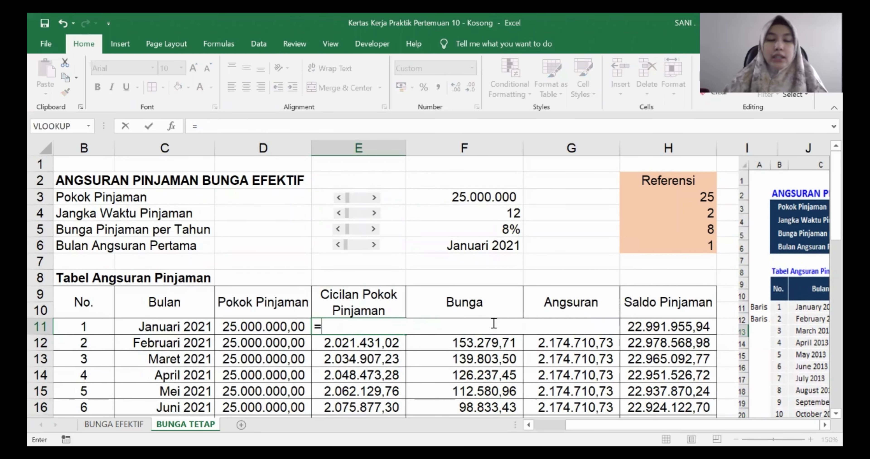
pyautogui.write('(')
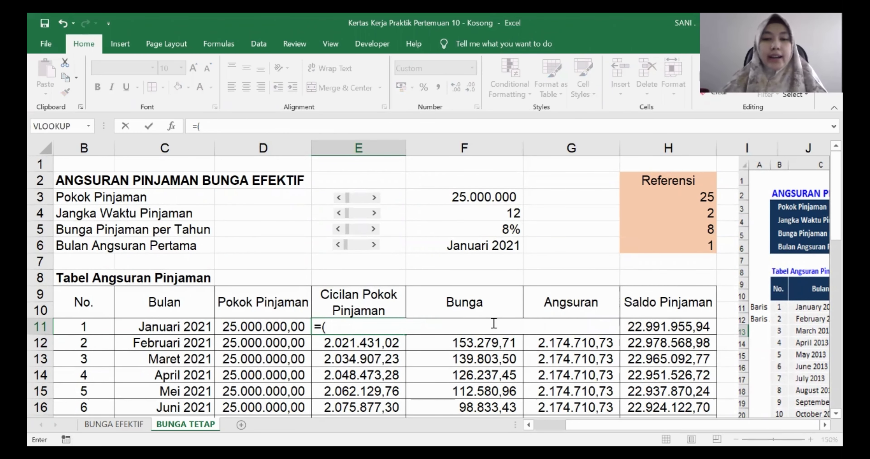
pyautogui.click(496, 196)
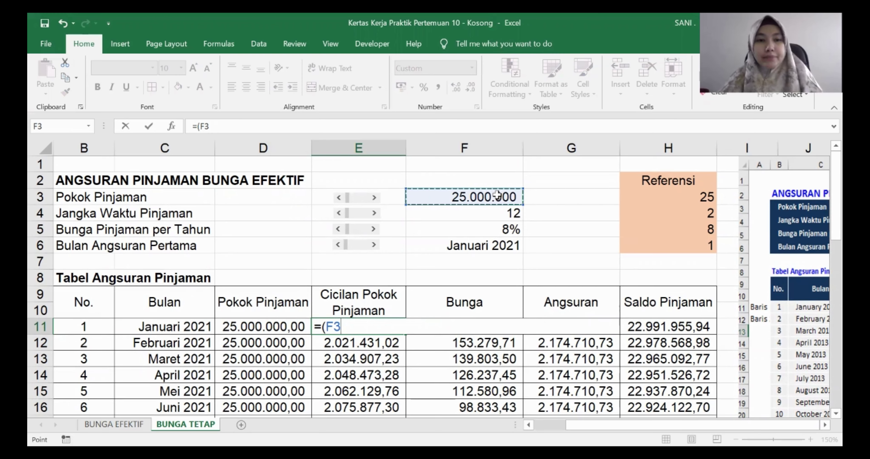
pyautogui.press('F4')
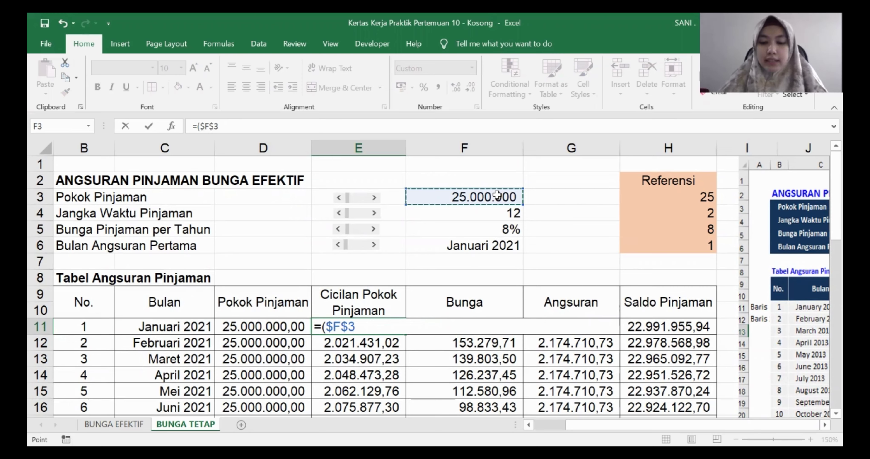
pyautogui.write('/')
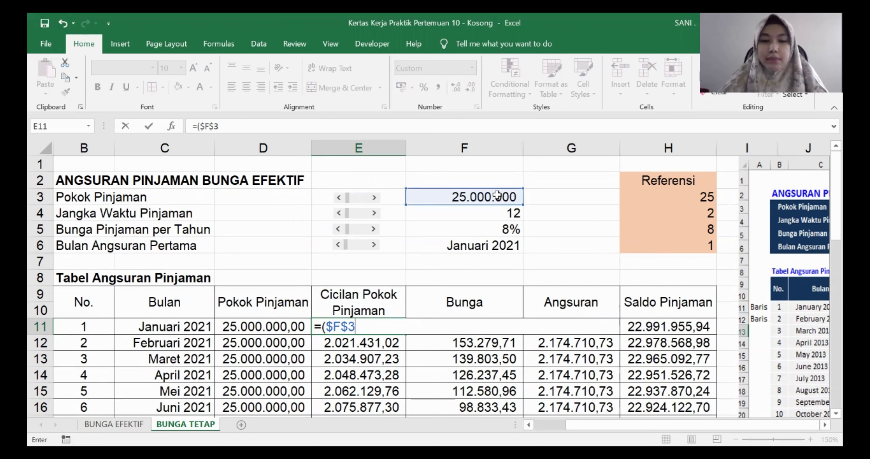
pyautogui.click(497, 228)
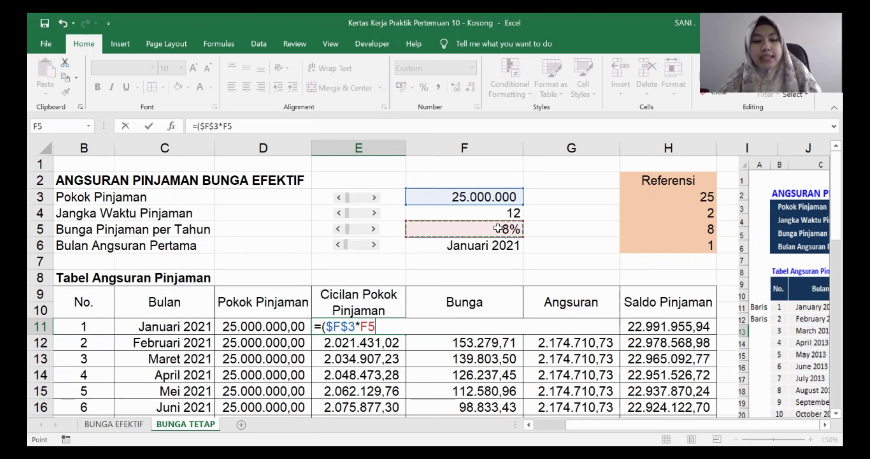
pyautogui.press('F4')
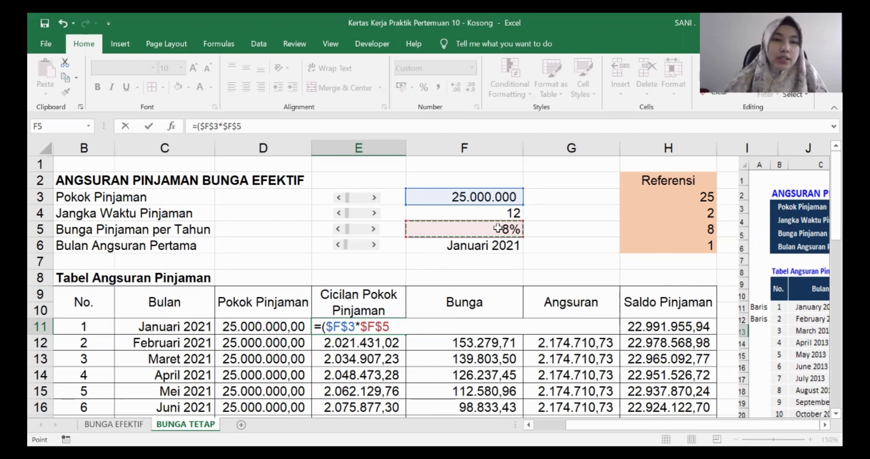
pyautogui.write(')')
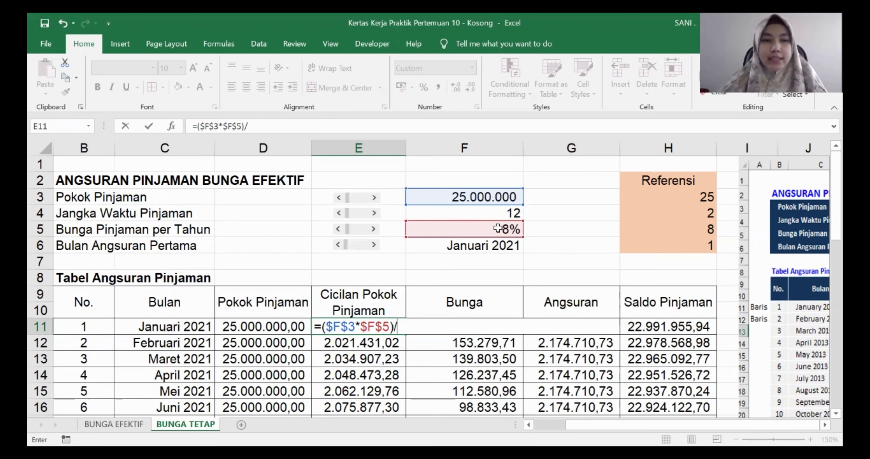
pyautogui.write('/12')
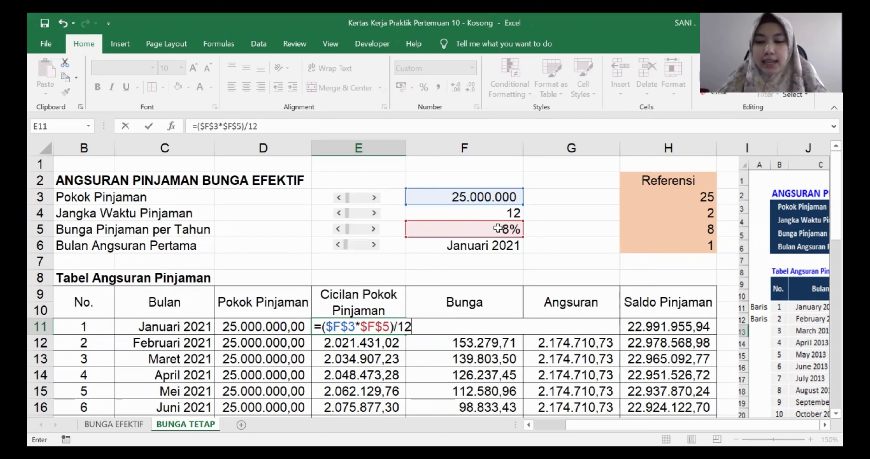
pyautogui.press('Return')
# Step: Move the formula =($F$3*$F$5)/12 from E11 to the Bunga cell F11, replacing the IPMT formula there
pyautogui.click(377, 324)
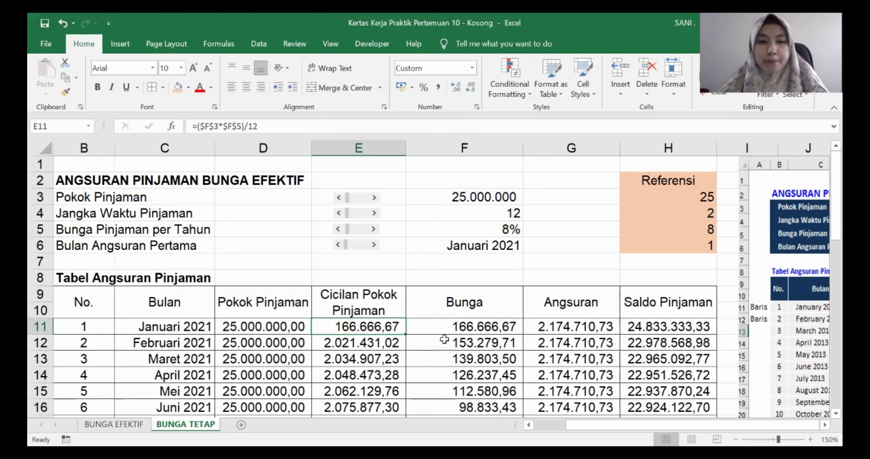
pyautogui.doubleClick(381, 326)
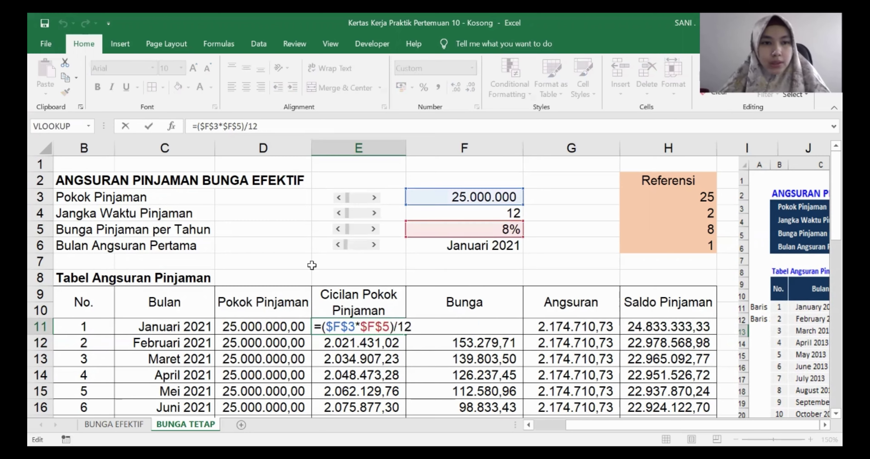
pyautogui.press('Escape')
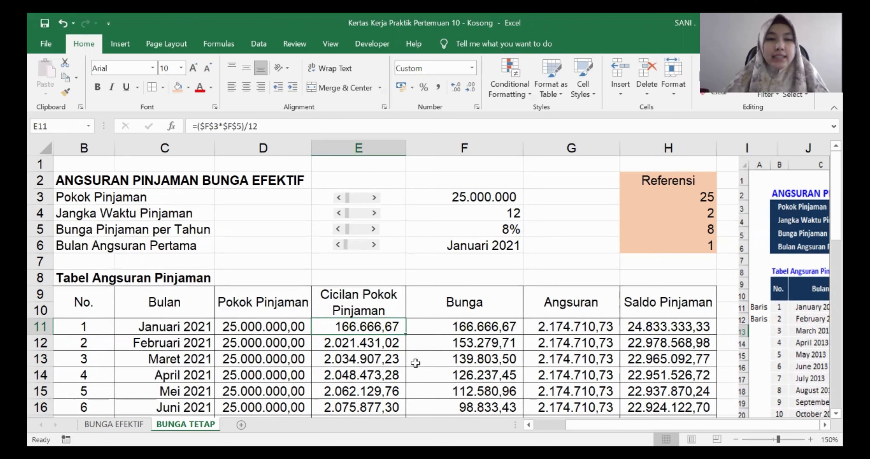
pyautogui.moveTo(258, 127); pyautogui.dragTo(191, 127)
pyautogui.hotkey('ctrl', 'c')
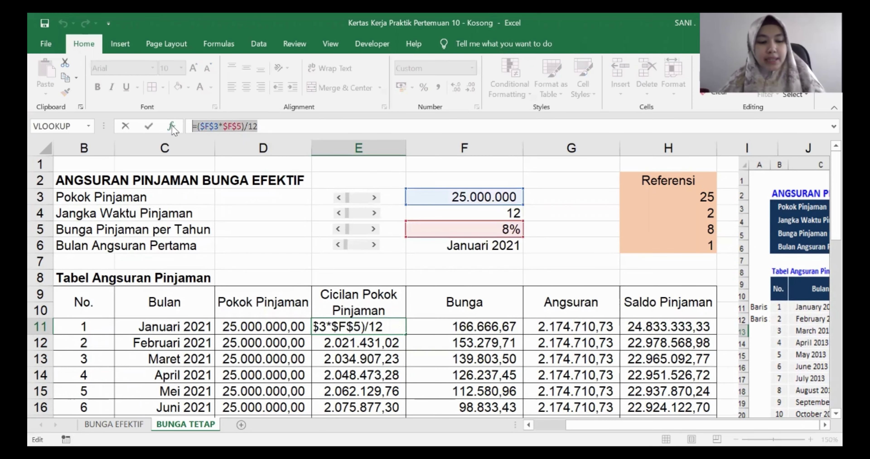
pyautogui.press('Delete')
pyautogui.click(468, 330)
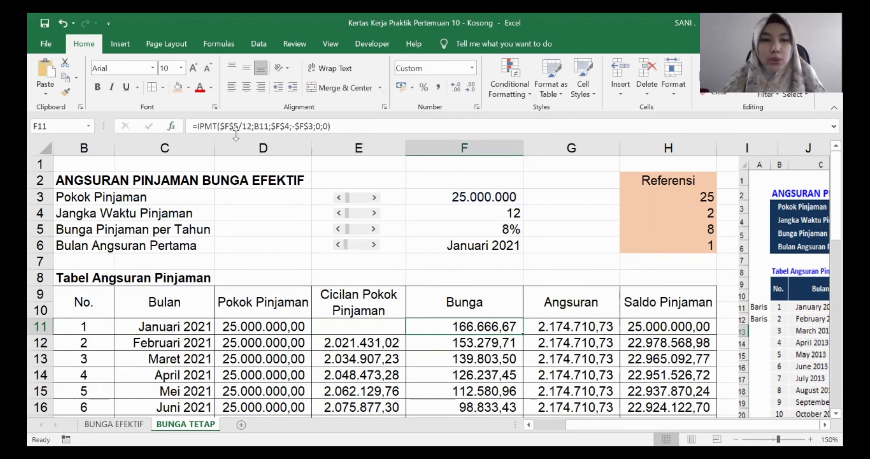
pyautogui.moveTo(368, 128); pyautogui.dragTo(100, 87)
pyautogui.hotkey('ctrl', 'v')
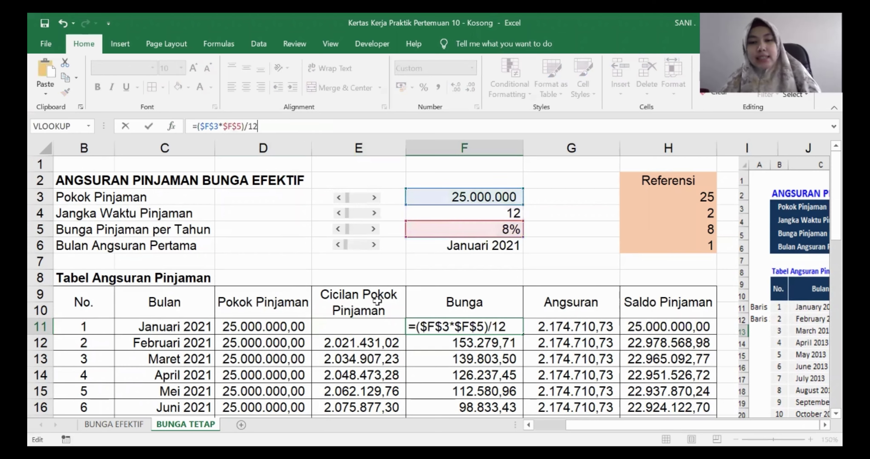
pyautogui.press('Return')
# Step: Enter =$F$3/$F$4 in E11 as the first Cicilan Pokok Pinjaman, with both references absolute
pyautogui.click(382, 326)
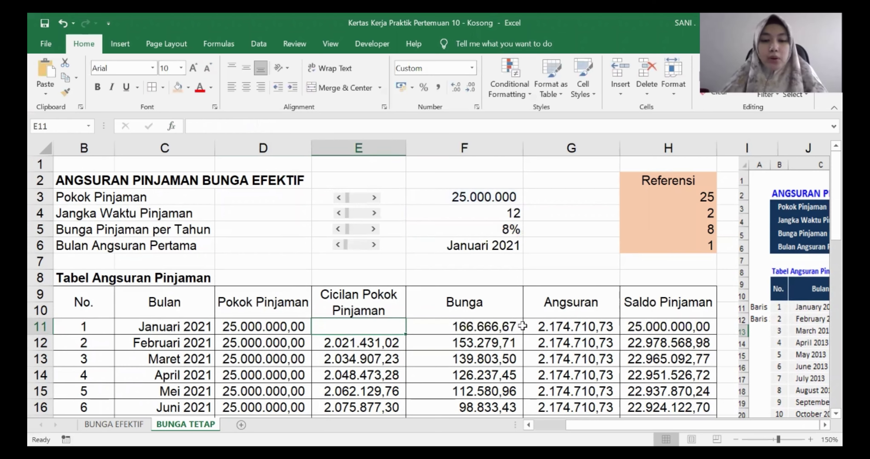
pyautogui.write('=')
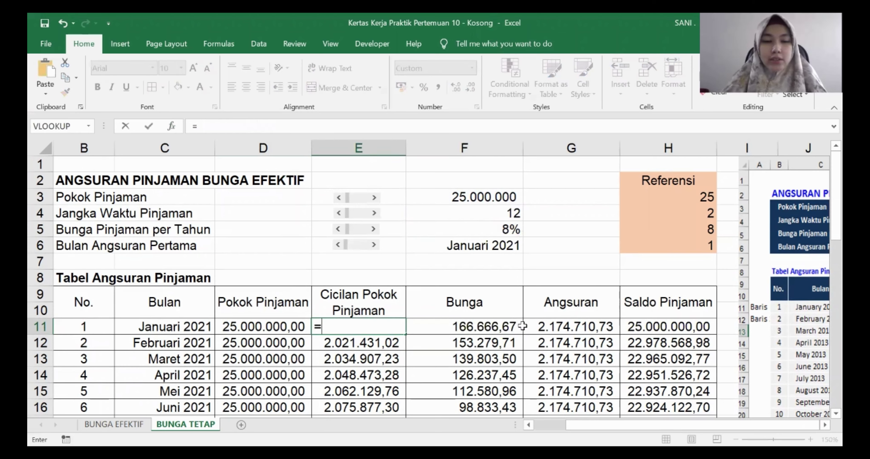
pyautogui.click(467, 191)
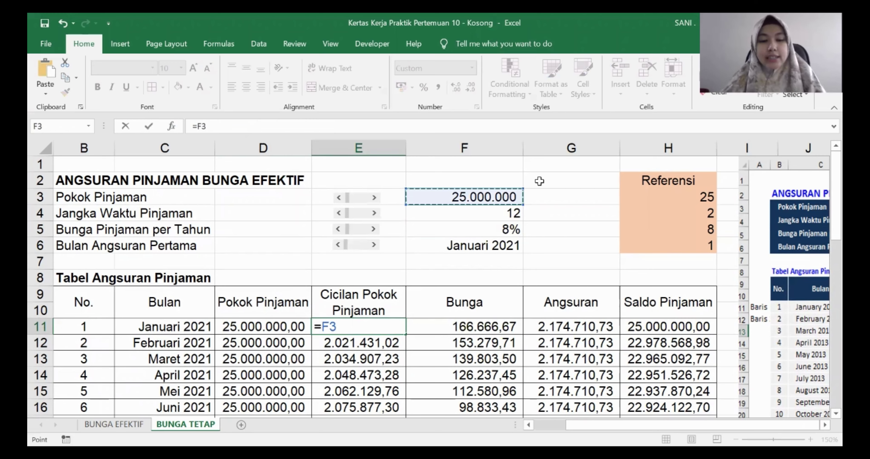
pyautogui.press('F4')
pyautogui.write('/')
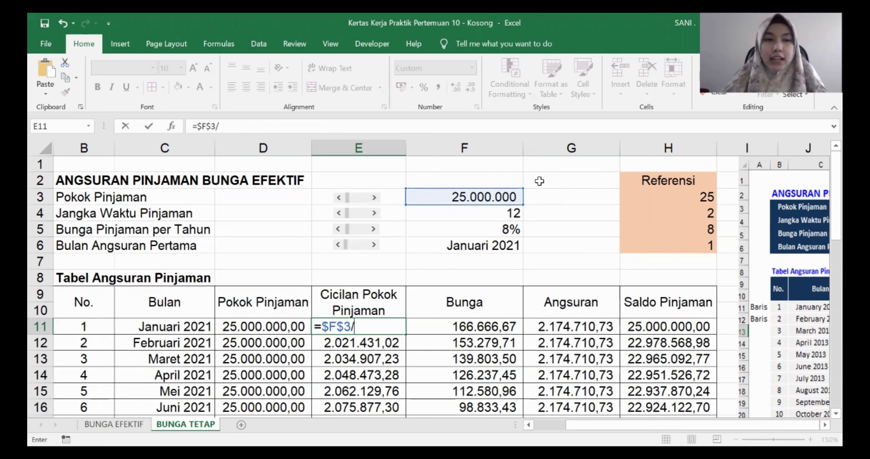
pyautogui.click(487, 211)
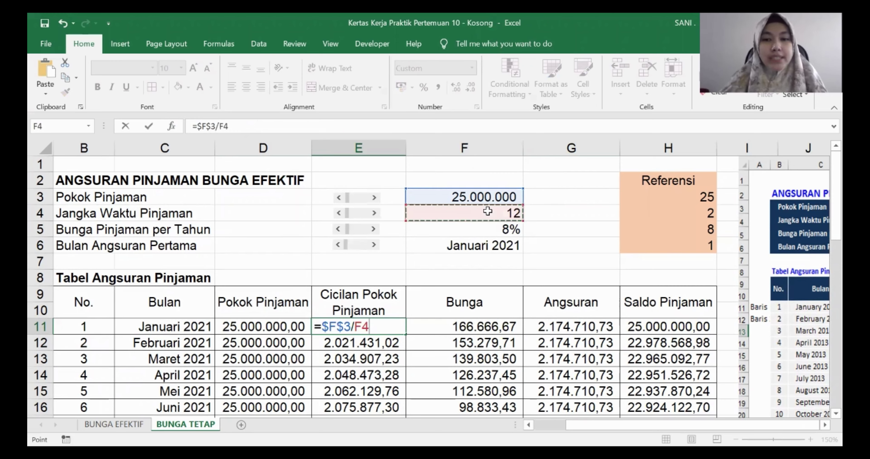
pyautogui.press('F4')
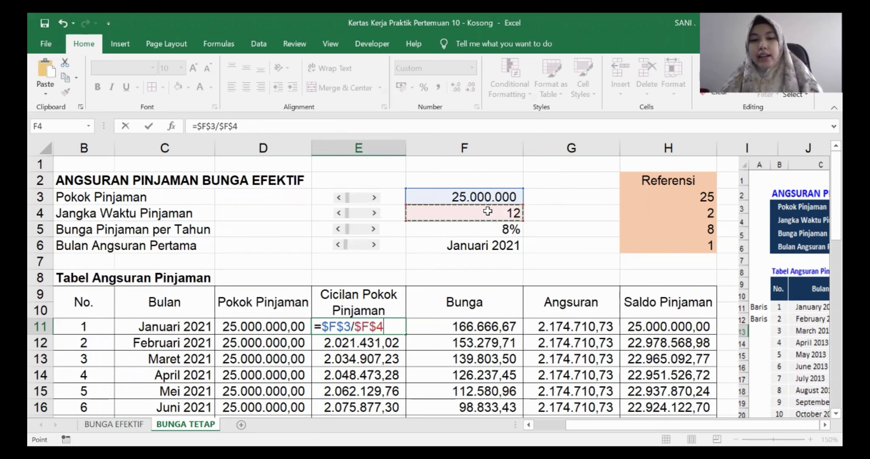
pyautogui.press('Return')
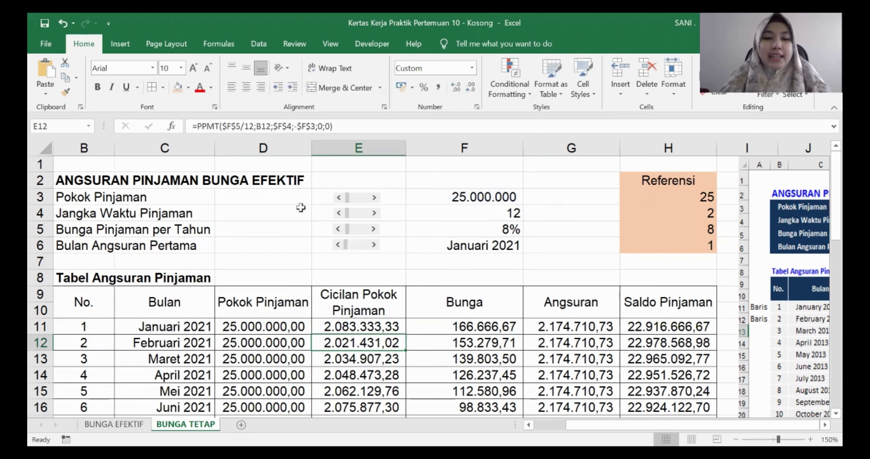
# Step: Replace the PMT formula in the Angsuran cell G11 with =E11+F11
pyautogui.click(363, 325)
pyautogui.click(468, 326)
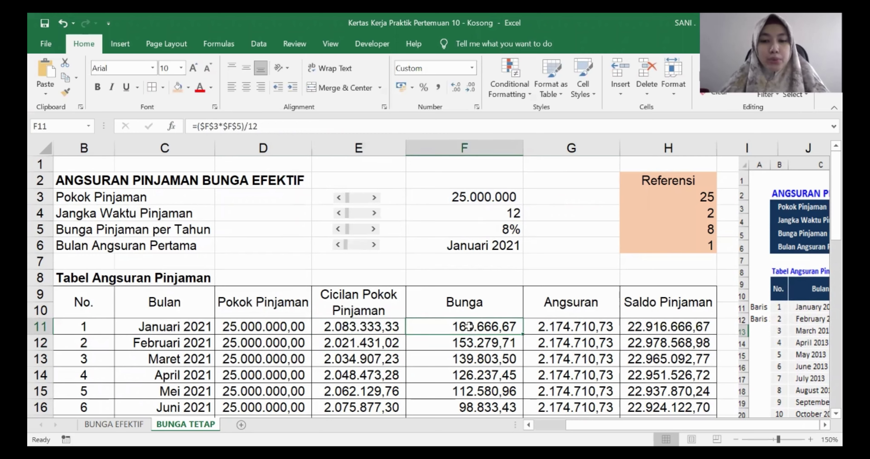
pyautogui.click(556, 326)
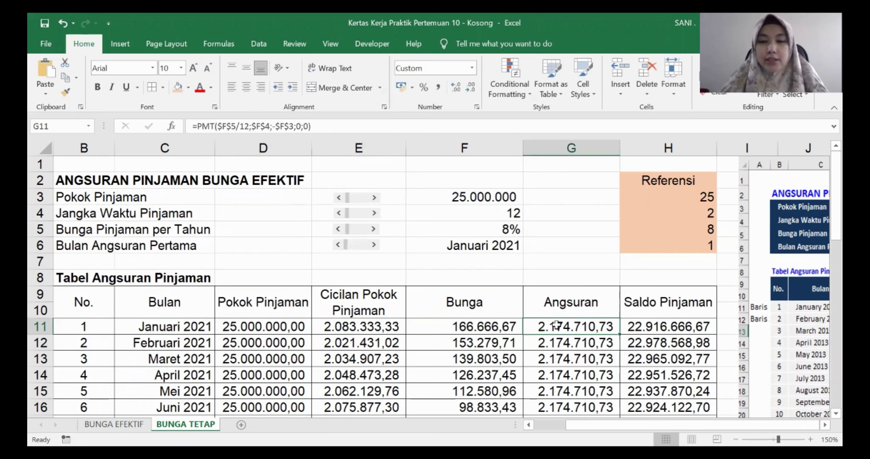
pyautogui.write('=')
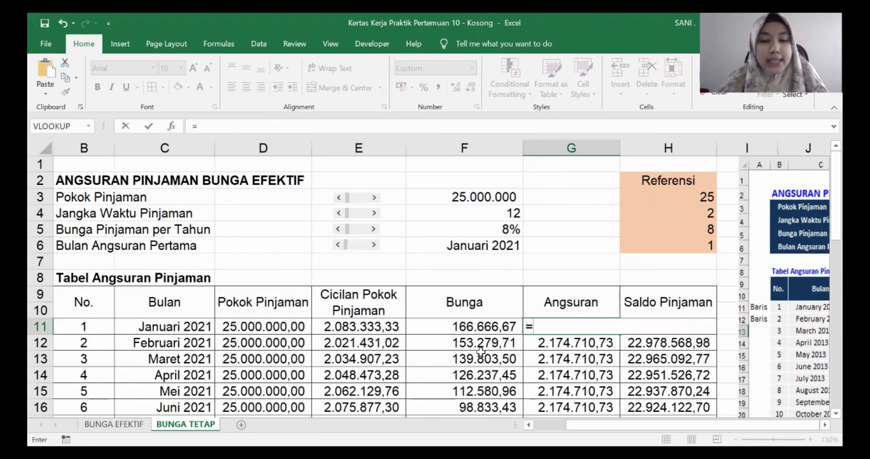
pyautogui.click(385, 326)
pyautogui.write('+')
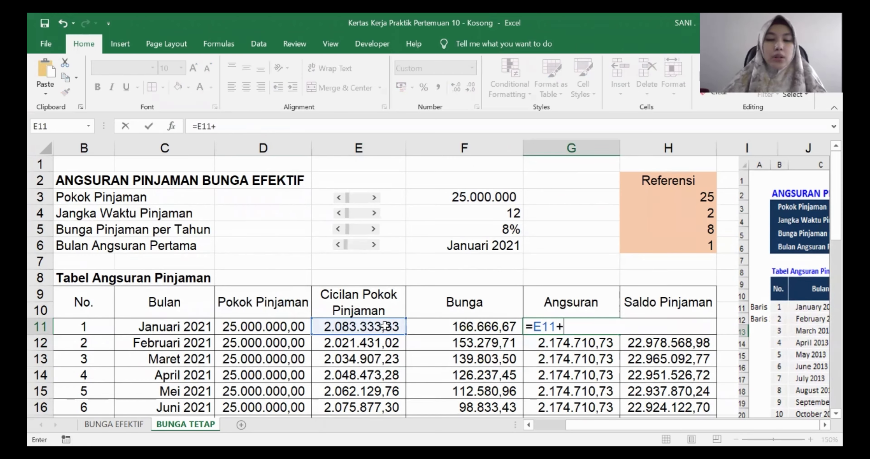
pyautogui.click(503, 327)
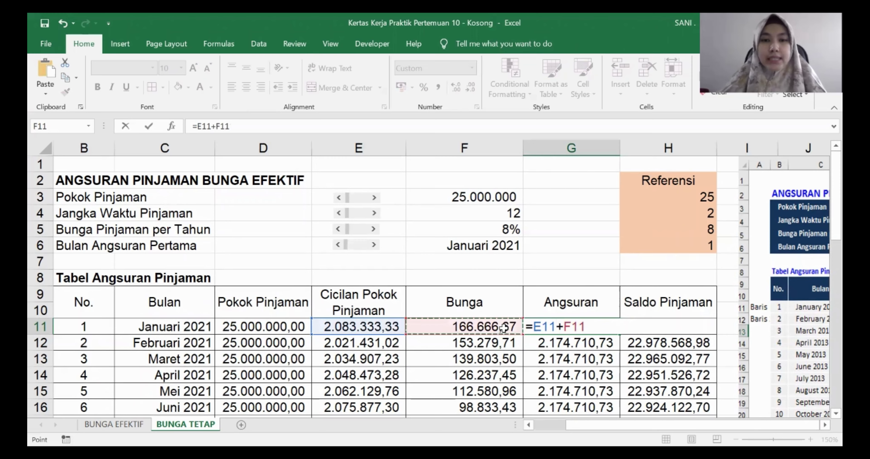
pyautogui.press('Return')
# Step: Re-enter =D11-E11 in the first Saldo Pinjaman cell H11
pyautogui.click(685, 327)
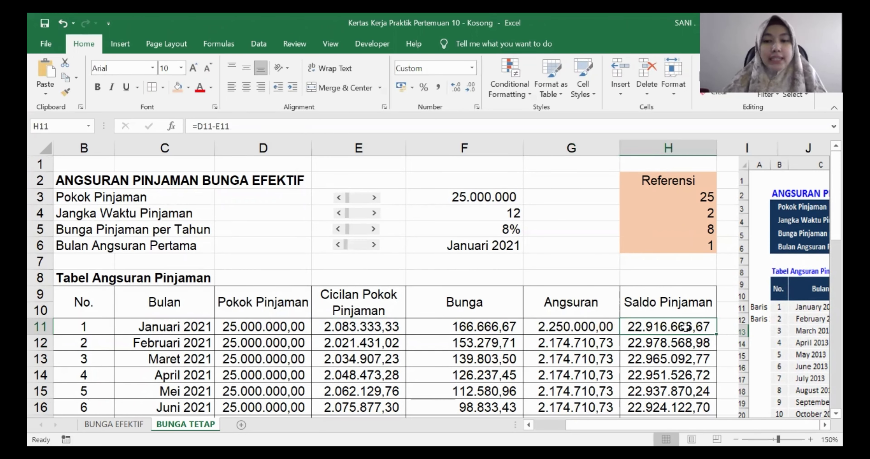
pyautogui.write('=')
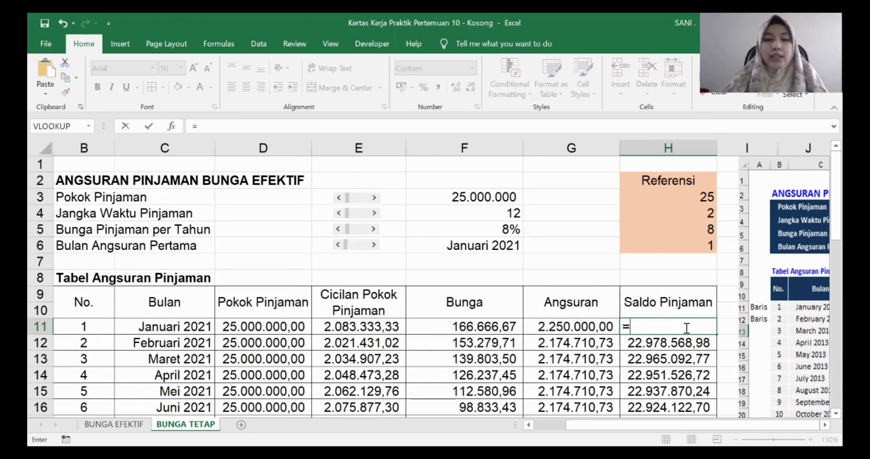
pyautogui.click(285, 326)
pyautogui.write('-')
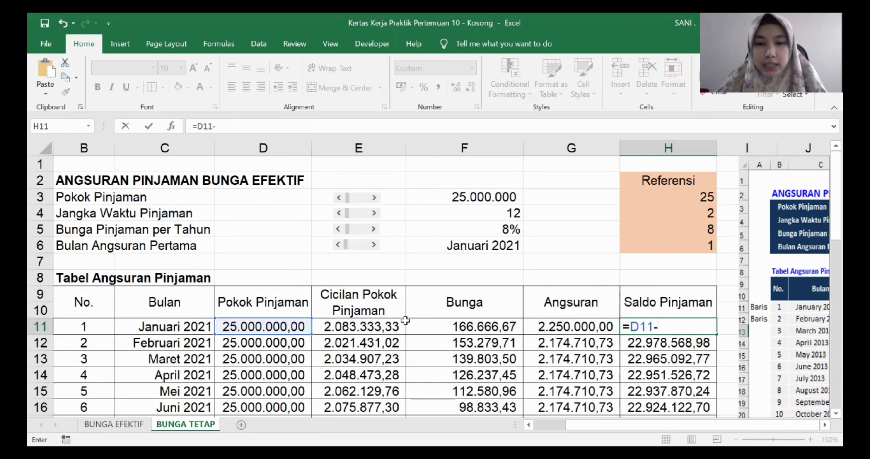
pyautogui.click(387, 326)
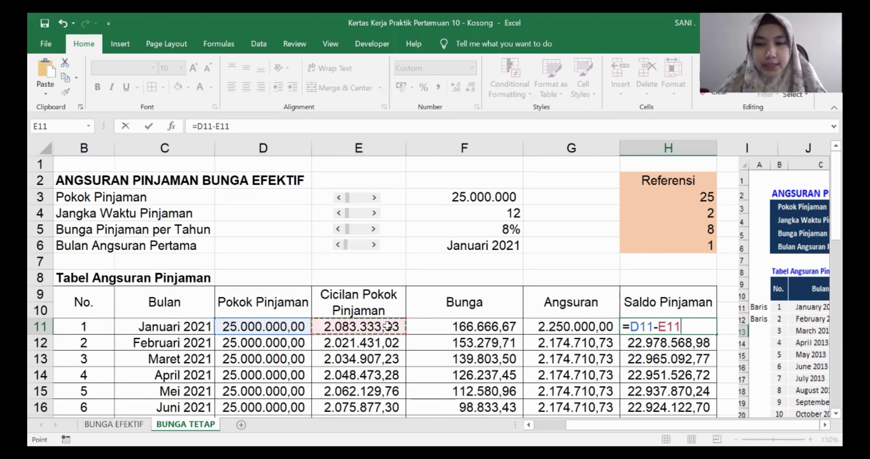
pyautogui.press('Return')
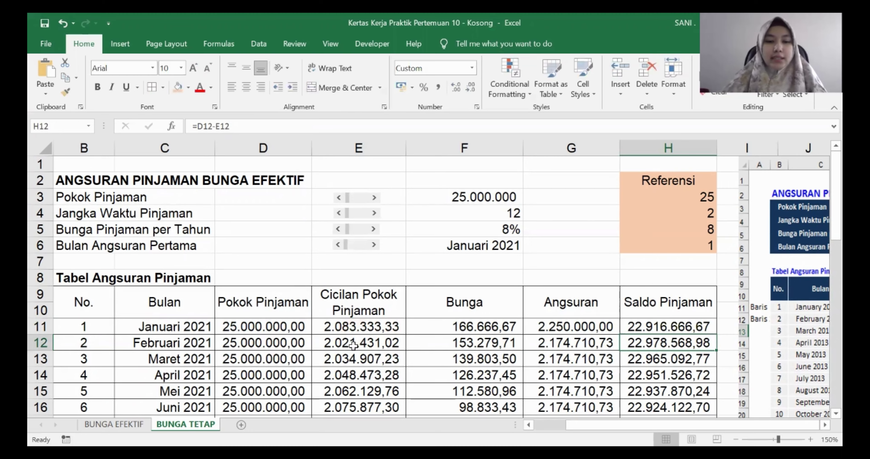
# Step: Clear the old formulas in E12:G22 and copy the new formulas from E11:G11 into that range
pyautogui.moveTo(388, 347); pyautogui.dragTo(593, 392)
pyautogui.press('Delete')
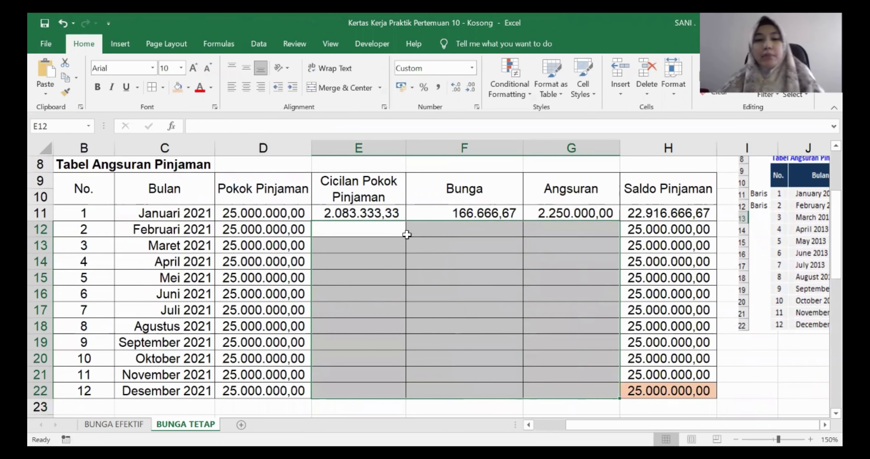
pyautogui.click(365, 212)
pyautogui.moveTo(398, 217); pyautogui.dragTo(542, 217)
pyautogui.hotkey('ctrl', 'c')
pyautogui.moveTo(368, 230); pyautogui.dragTo(563, 386)
pyautogui.hotkey('ctrl', 'v')
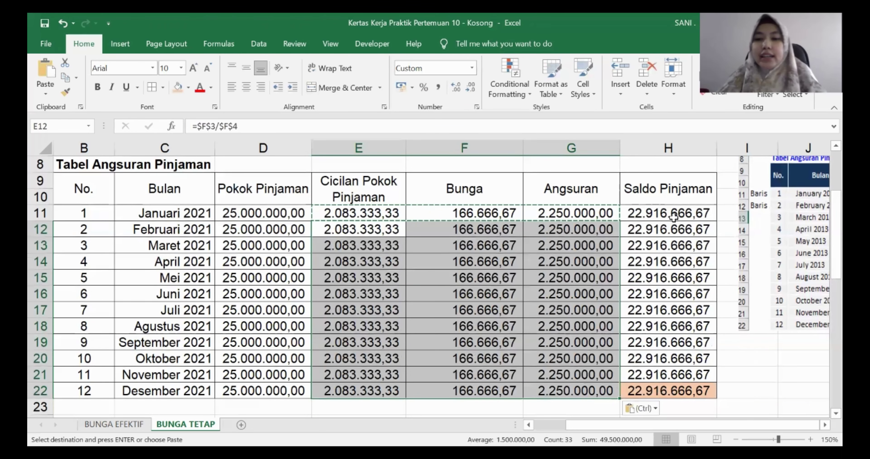
# Step: Enter =H11-E12 in H12 so the February balance deducts its installment from the previous Saldo Pinjaman
pyautogui.click(668, 229)
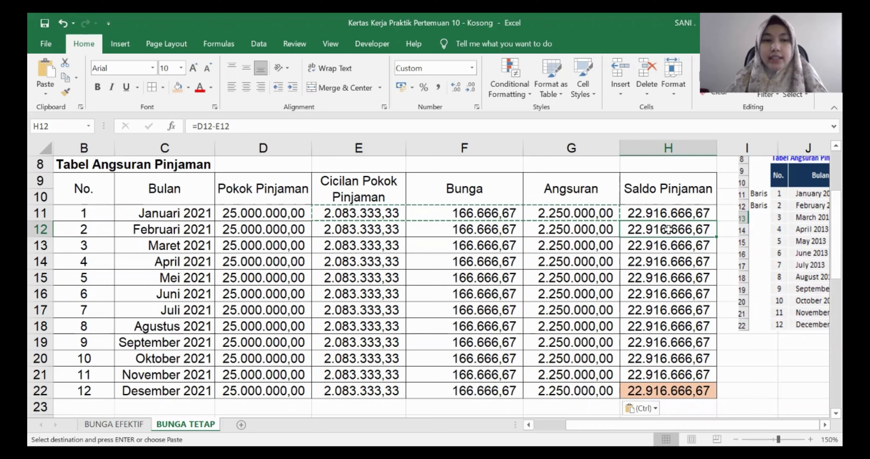
pyautogui.write('=')
pyautogui.click(681, 213)
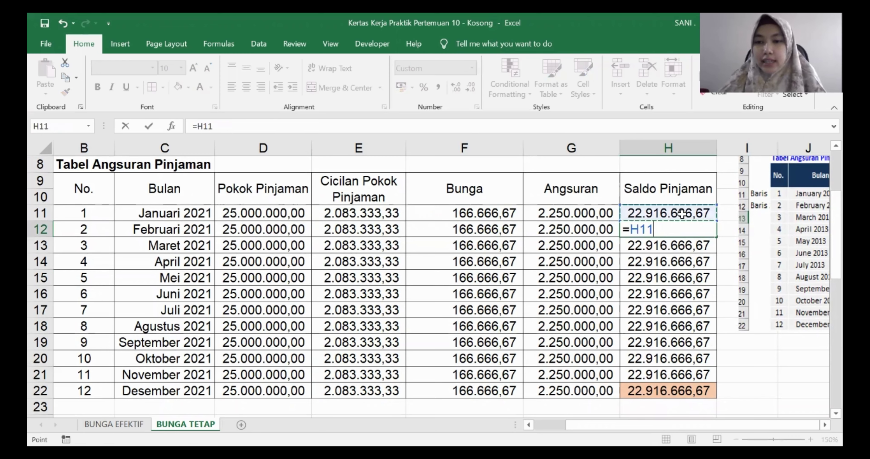
pyautogui.write('-')
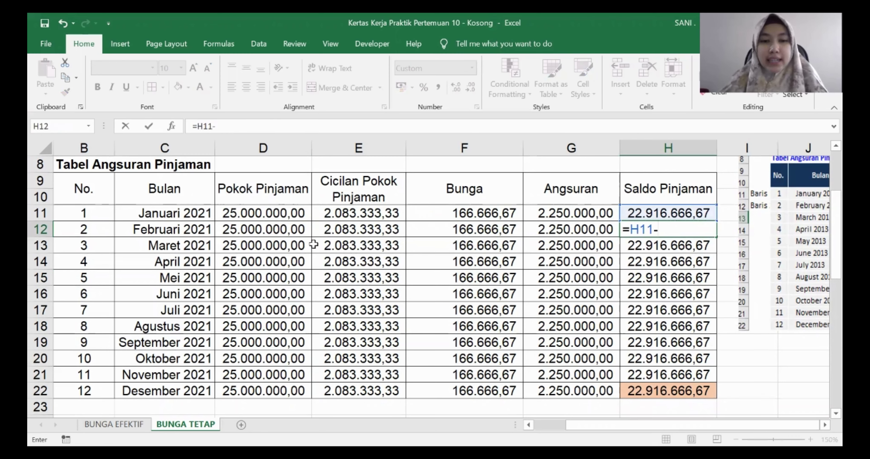
pyautogui.click(350, 228)
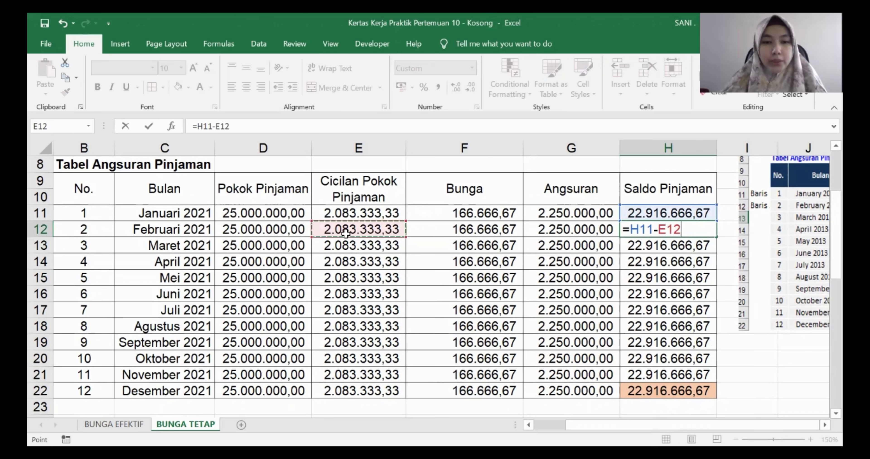
pyautogui.press('Return')
# Step: Fill the Saldo Pinjaman formula from H12 down through H22 and apply the orange fill to H22
pyautogui.click(700, 231)
pyautogui.moveTo(716, 237); pyautogui.dragTo(698, 397)
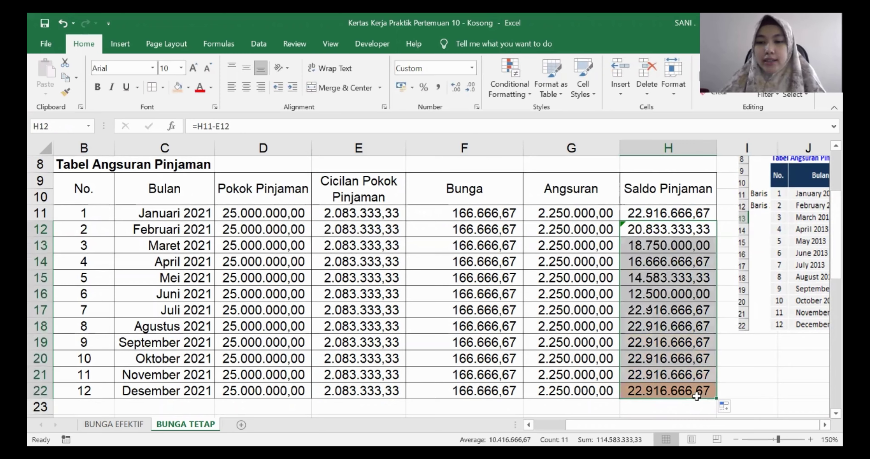
pyautogui.click(697, 395)
pyautogui.click(177, 88)
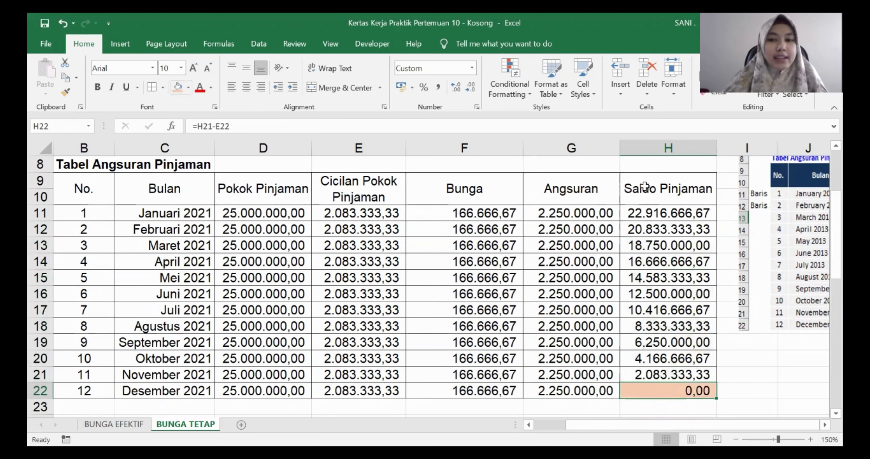
# Step: Review the Saldo Pinjaman formulas from H11 to H21 and the Cicilan Pokok cell E12 they deduct
pyautogui.click(677, 230)
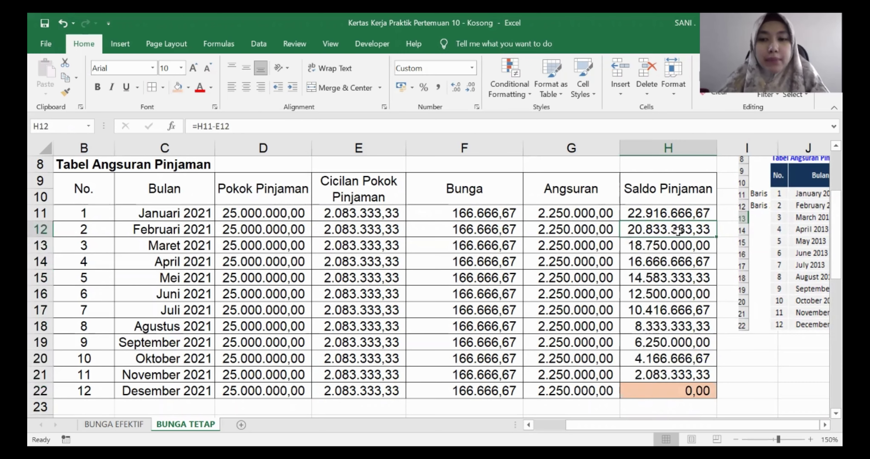
pyautogui.click(40, 229)
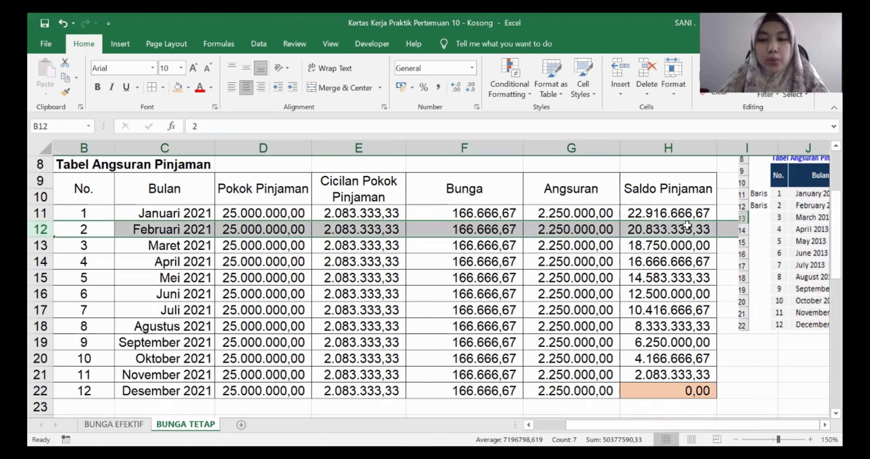
pyautogui.click(676, 225)
pyautogui.click(682, 209)
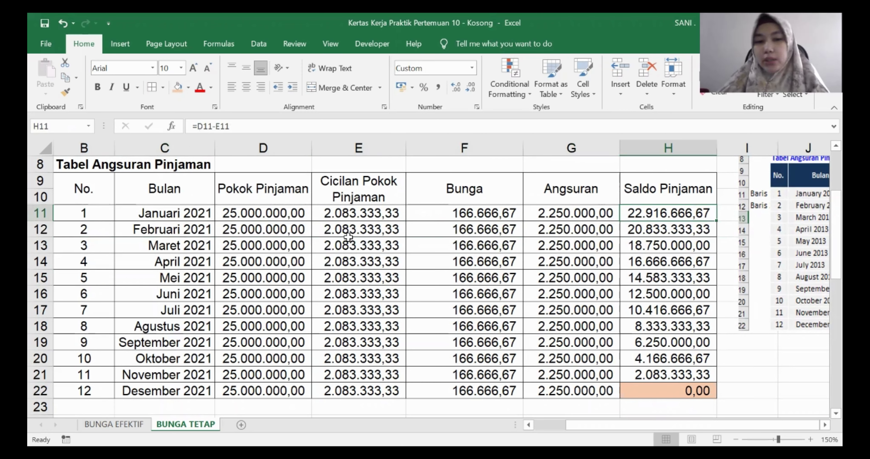
pyautogui.click(348, 230)
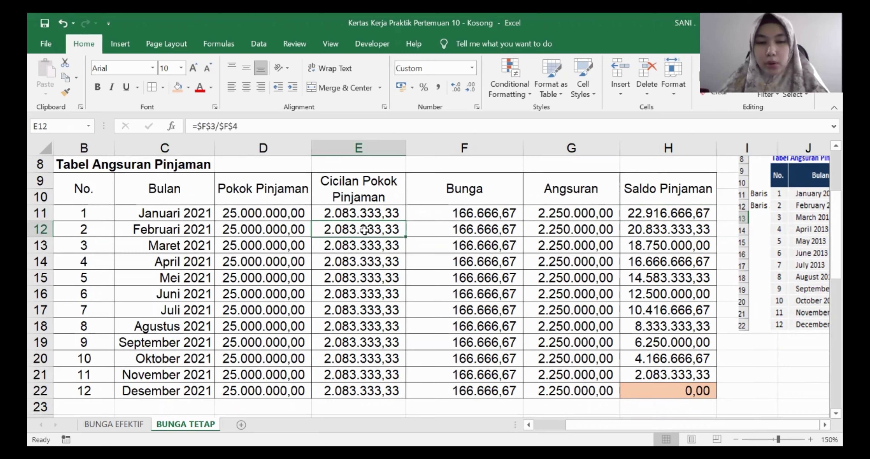
pyautogui.click(684, 229)
pyautogui.click(688, 248)
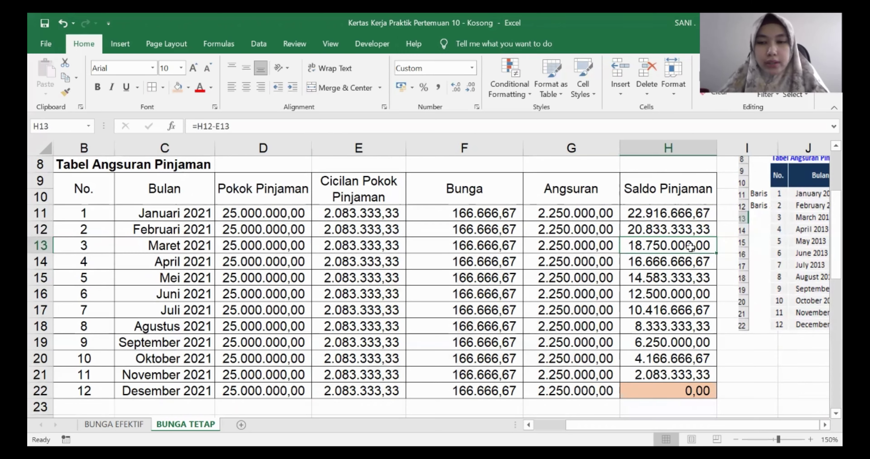
pyautogui.click(690, 262)
pyautogui.click(689, 279)
pyautogui.click(688, 310)
pyautogui.click(683, 344)
pyautogui.click(690, 375)
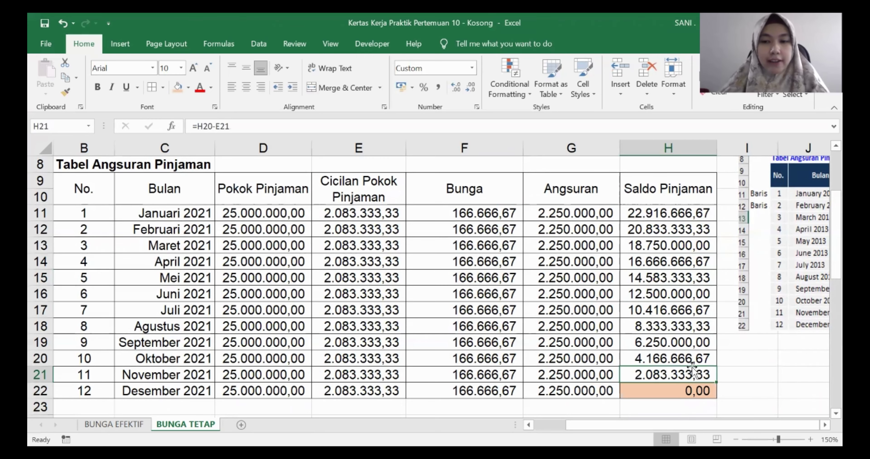
pyautogui.scroll(1, 692, 364)
pyautogui.scroll(-3, 692, 364)
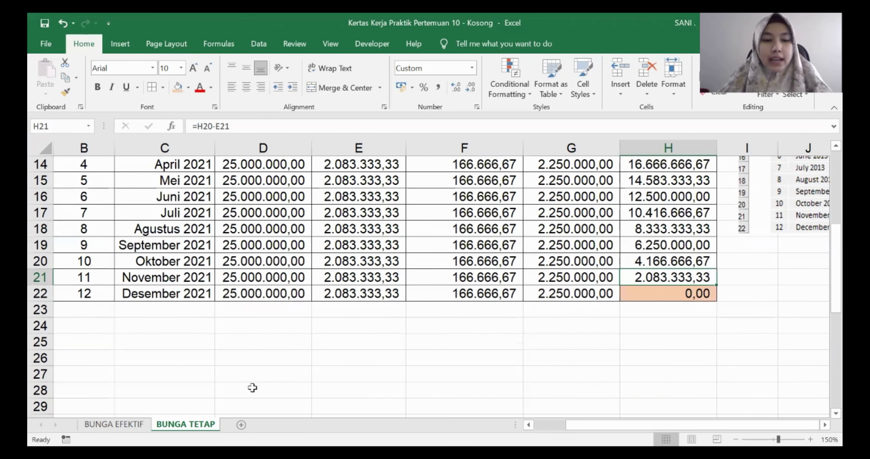
# Step: Change the title in B2 of the BUNGA TETAP sheet to ANGSURAN PINJAMAN BUNGA TETAP
pyautogui.scroll(4, 445, 320)
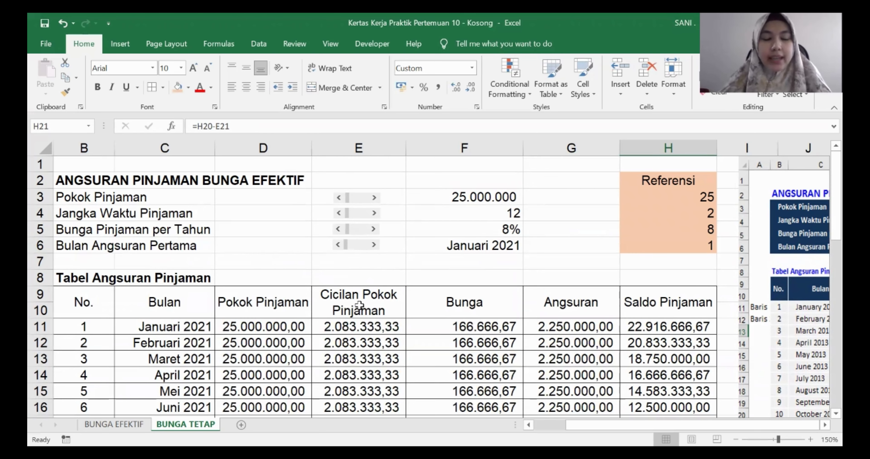
pyautogui.scroll(-1, 333, 342)
pyautogui.scroll(1, 327, 287)
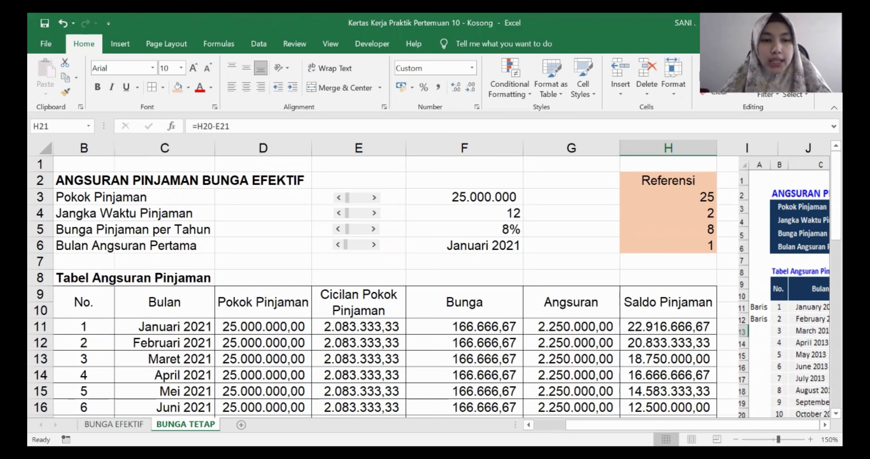
pyautogui.click(63, 180)
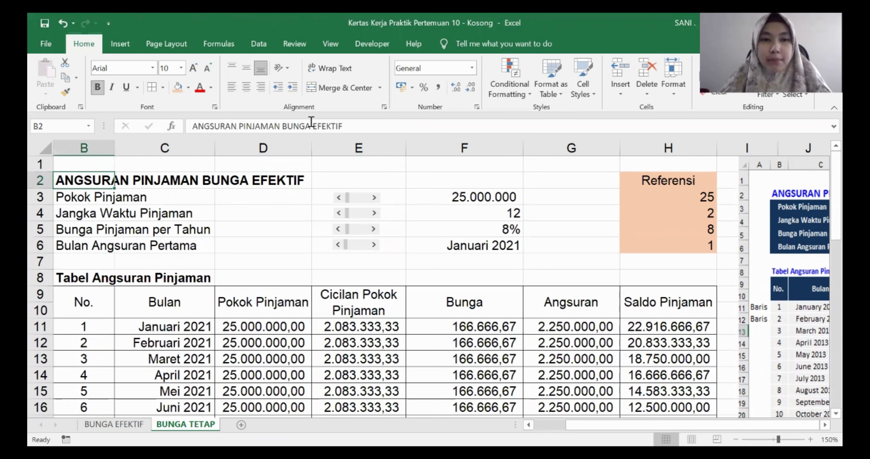
pyautogui.moveTo(311, 126); pyautogui.dragTo(418, 134)
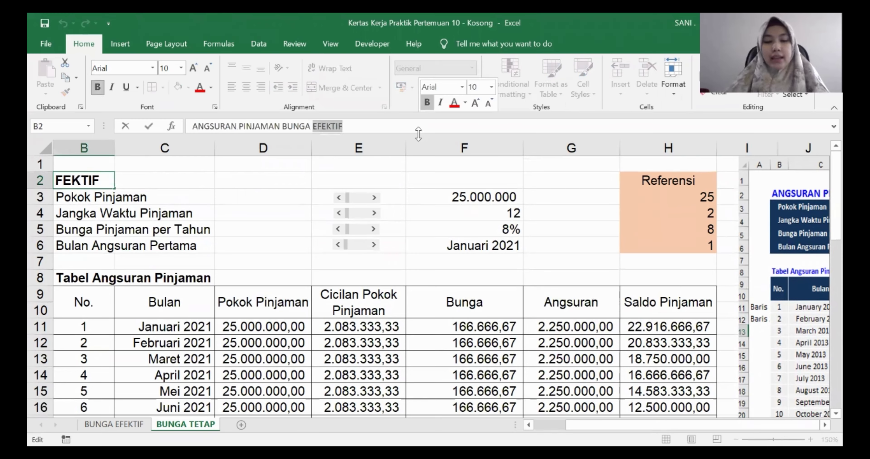
pyautogui.write('MENU')
pyautogui.press('BackSpace')
pyautogui.press('BackSpace')
pyautogui.press('BackSpace')
pyautogui.press('BackSpace')
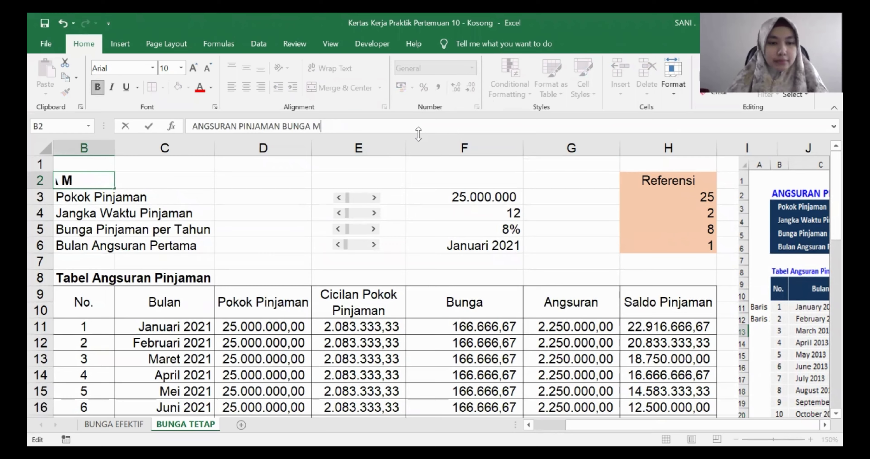
pyautogui.write('TETAP')
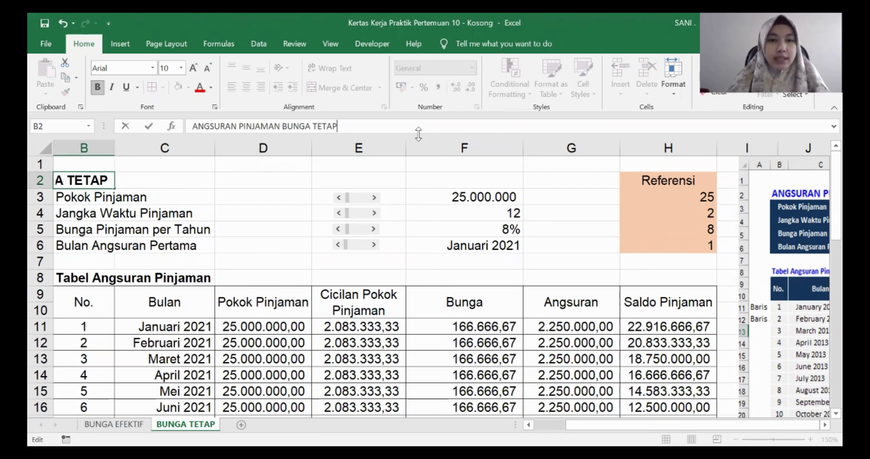
pyautogui.click(394, 312)
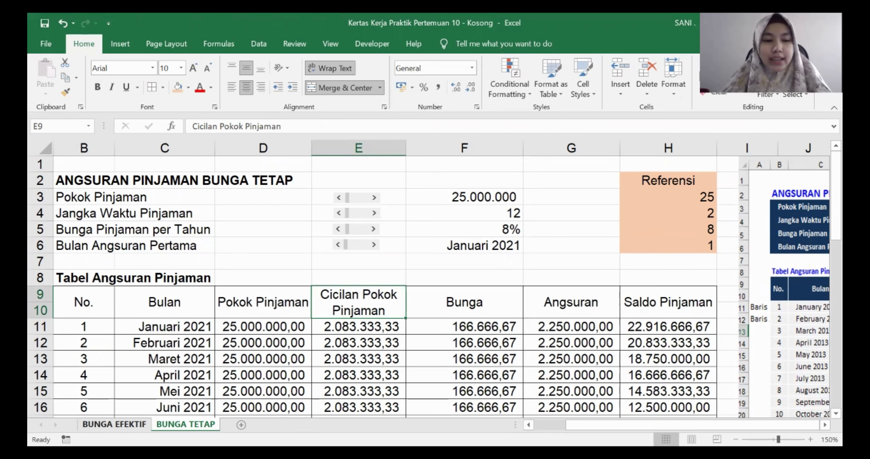
pyautogui.click(114, 425)
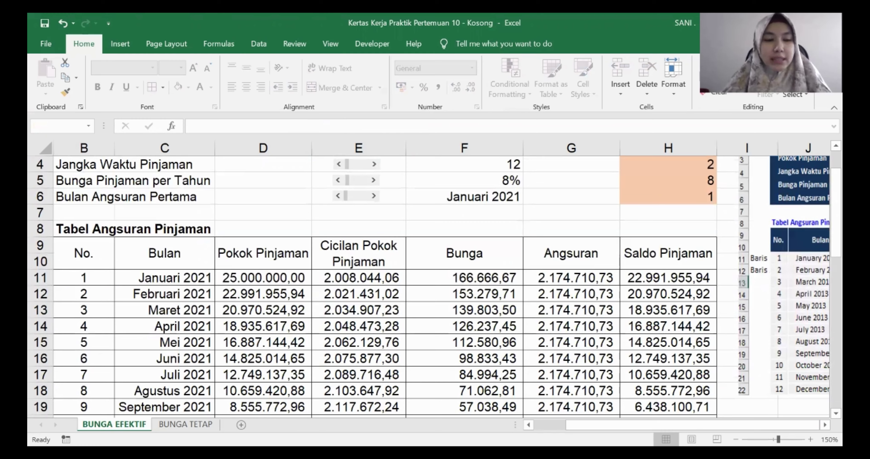
pyautogui.rightClick(114, 424)
pyautogui.click(168, 323)
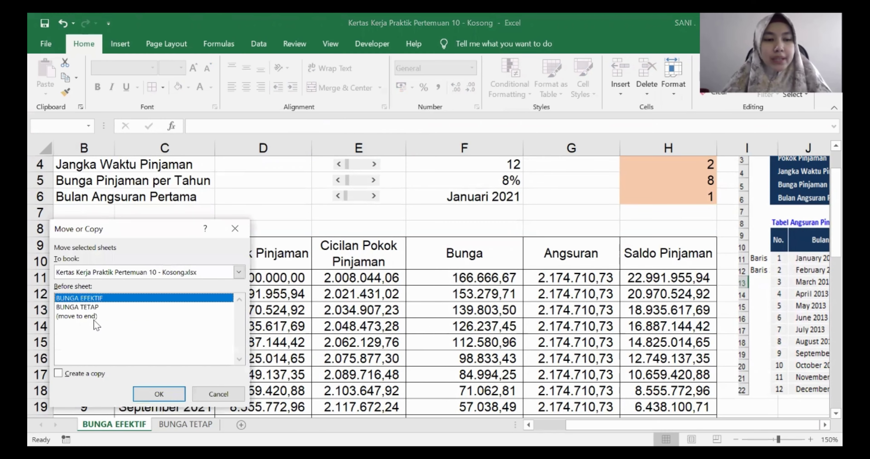
pyautogui.click(94, 316)
pyautogui.click(159, 393)
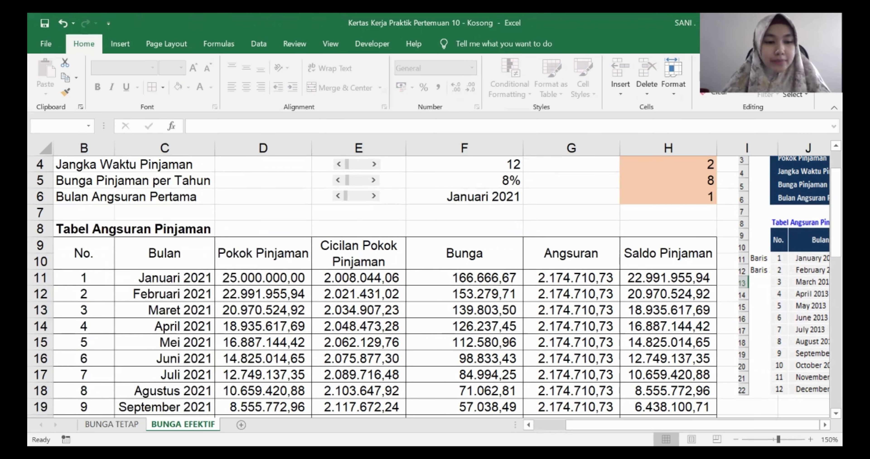
pyautogui.rightClick(161, 424)
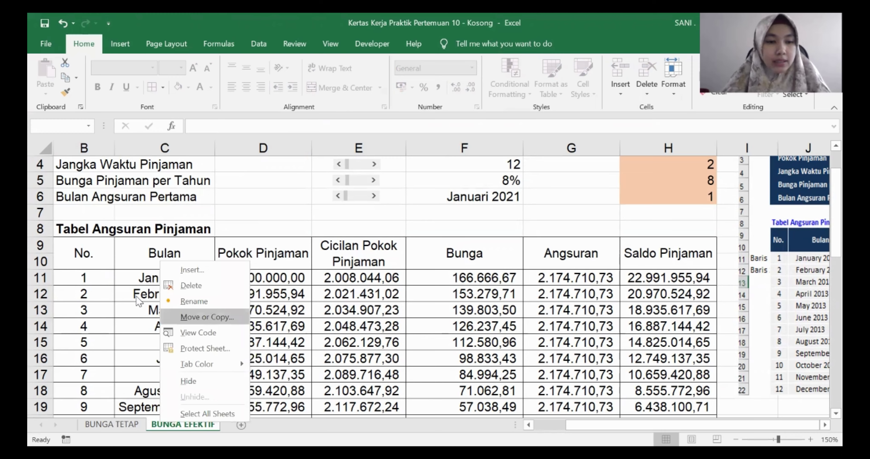
pyautogui.click(206, 316)
pyautogui.click(122, 361)
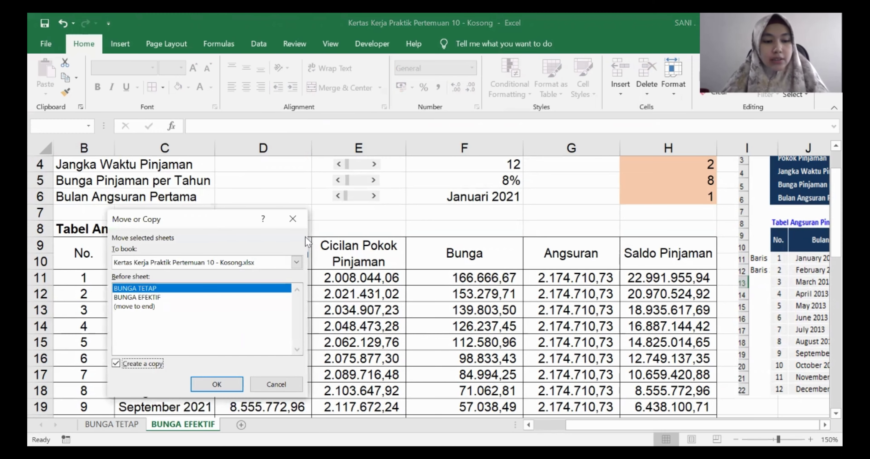
pyautogui.click(224, 385)
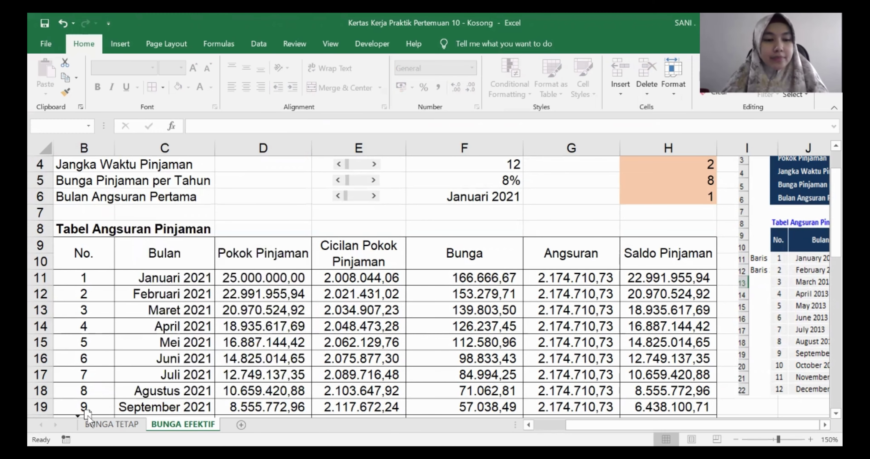
# Step: Create a copy of the BUNGA EFEKTIF sheet at the end of the workbook
pyautogui.rightClick(118, 425)
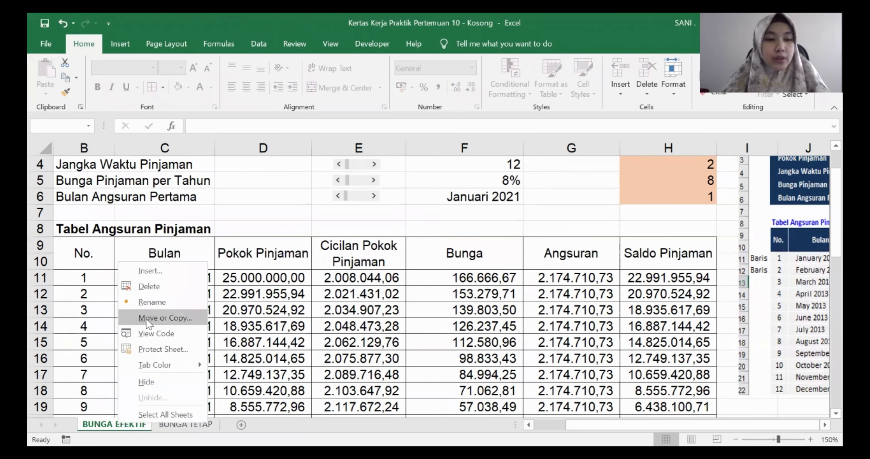
pyautogui.click(147, 322)
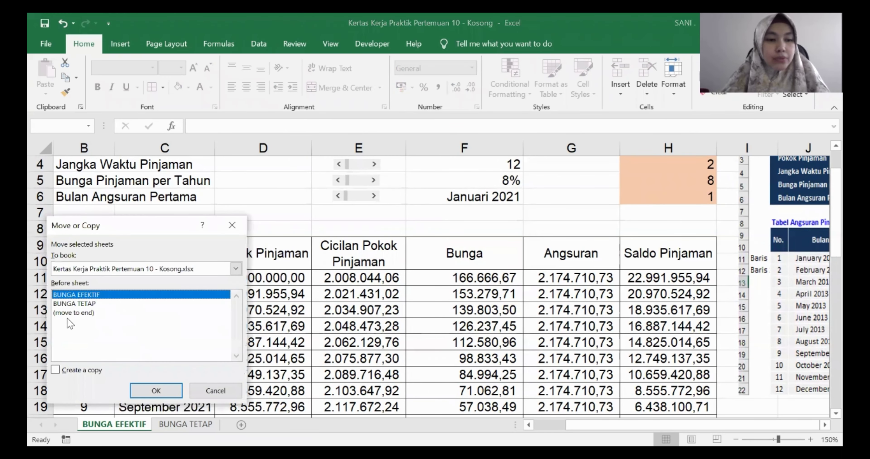
pyautogui.click(68, 314)
pyautogui.click(71, 370)
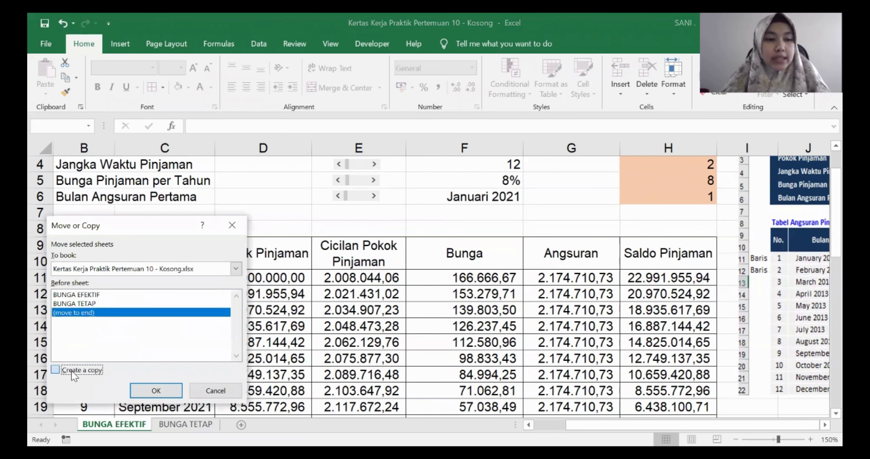
pyautogui.click(158, 391)
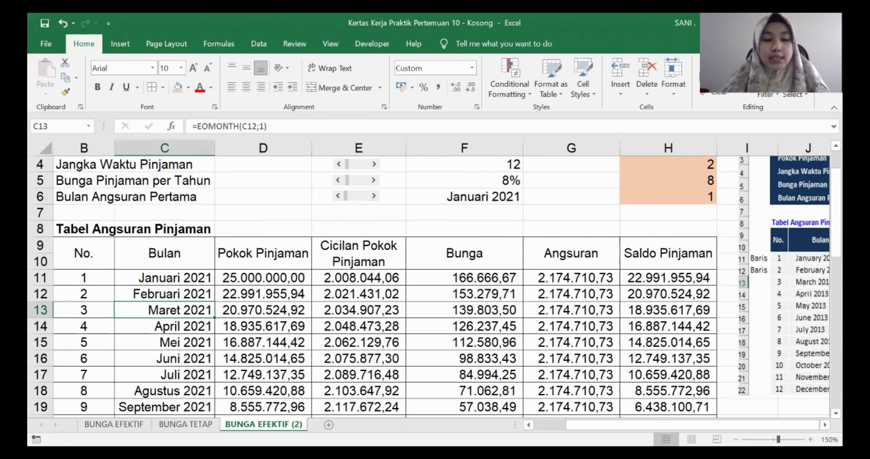
# Step: Rename the copied BUNGA EFEKTIF (2) sheet as BUNGA MENURUN
pyautogui.doubleClick(258, 424)
pyautogui.click(266, 424)
pyautogui.click(258, 424)
pyautogui.hotkey('shift', 'End')
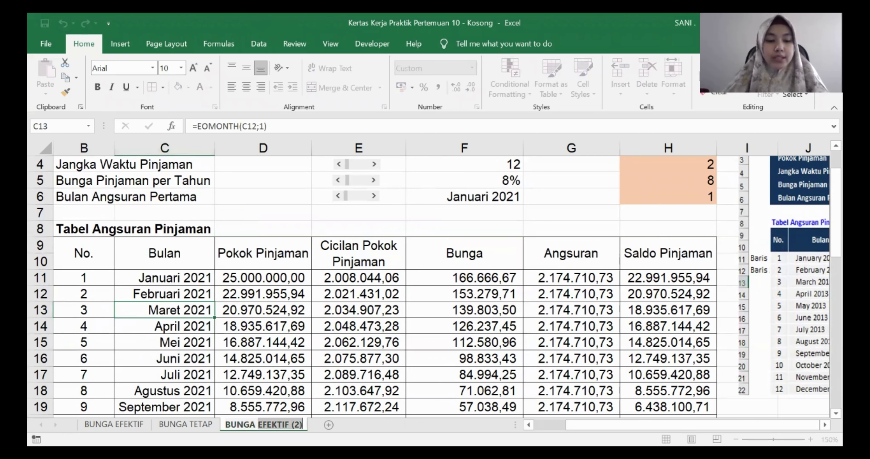
pyautogui.write('M')
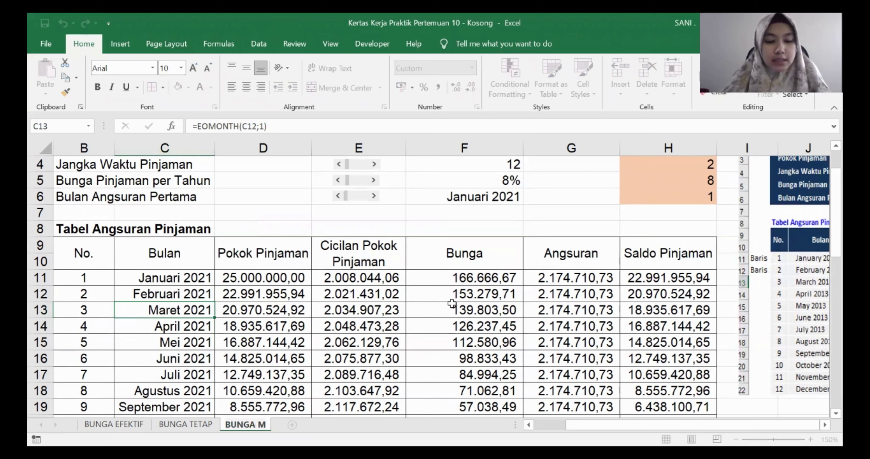
pyautogui.write('ENU')
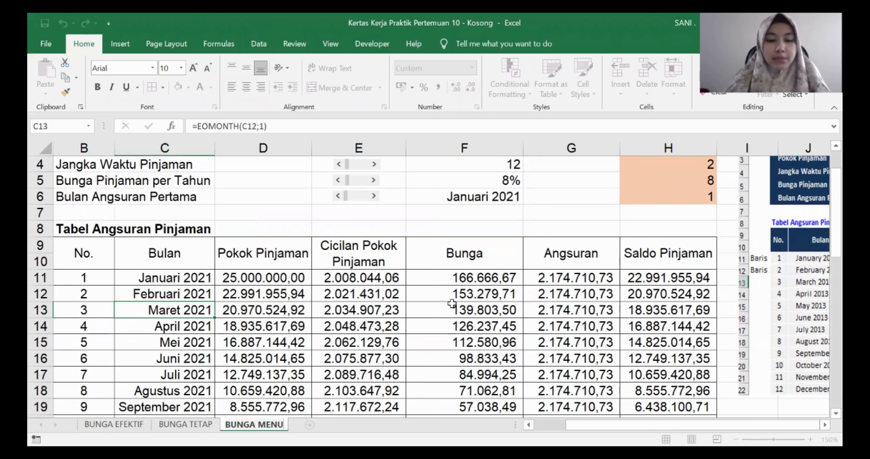
pyautogui.write('RUN')
pyautogui.press('Return')
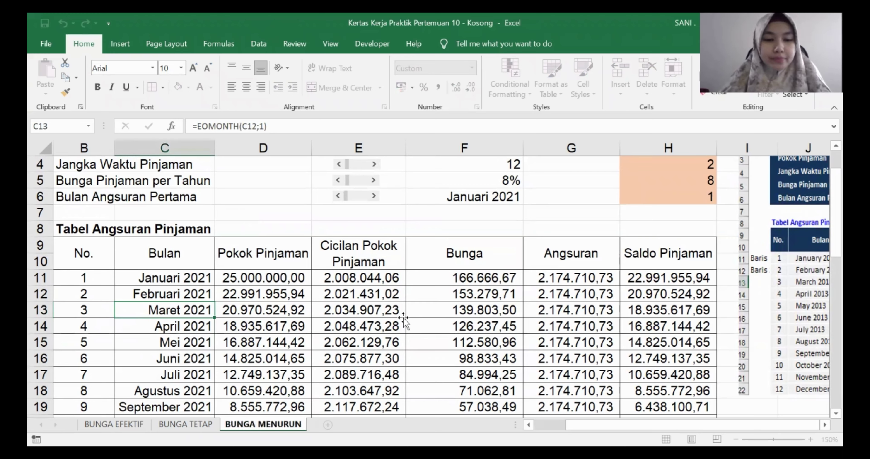
pyautogui.click(402, 322)
# Step: Change the title in B2 of the new sheet to ANGSURAN PINJAMAN BUNGA MENURUN
pyautogui.scroll(1, 431, 274)
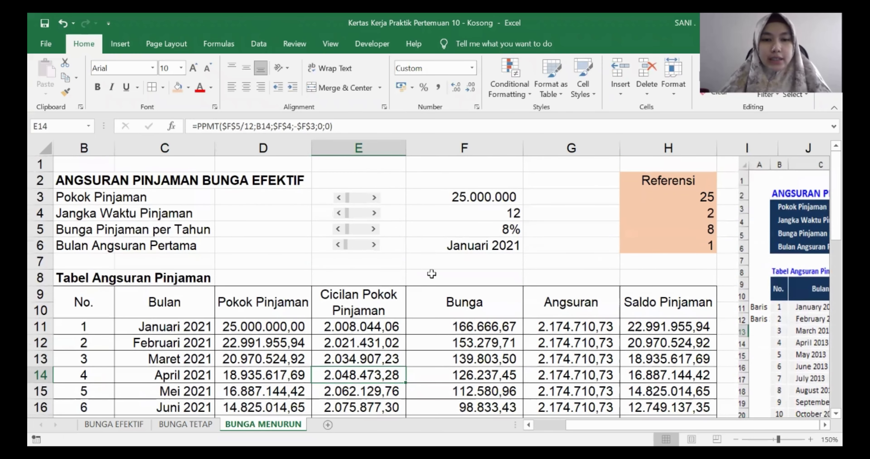
pyautogui.click(72, 181)
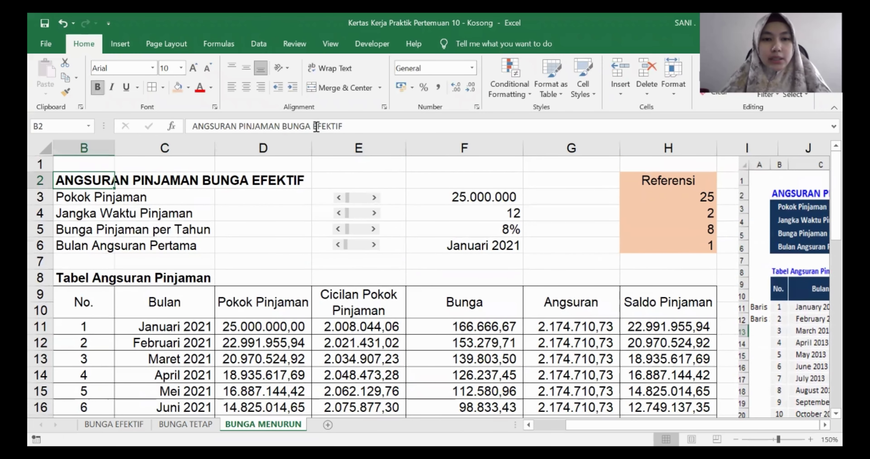
pyautogui.doubleClick(316, 126)
pyautogui.write('MENURU')
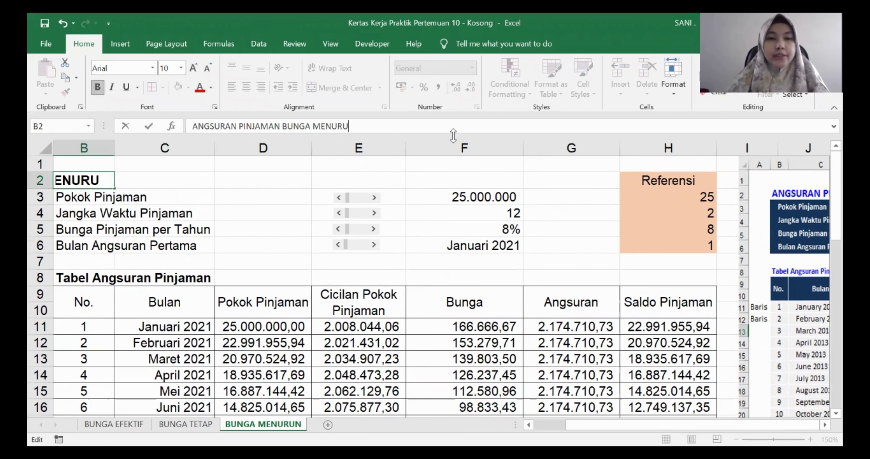
pyautogui.write('N')
pyautogui.click(413, 348)
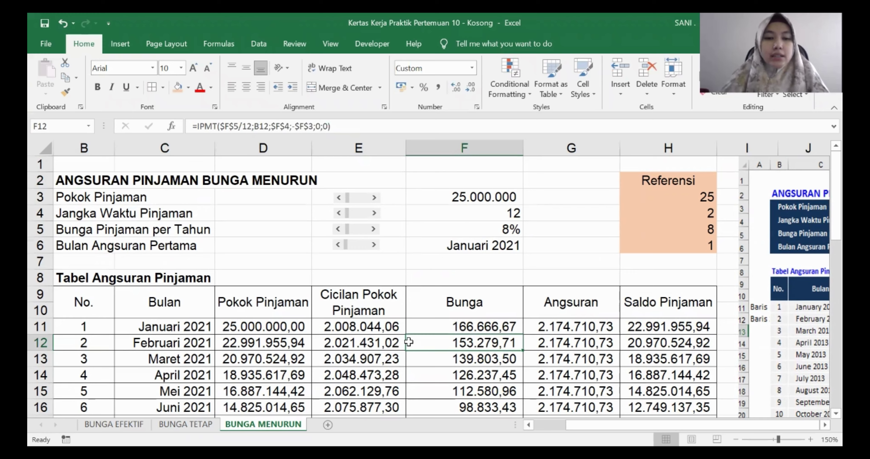
# Step: Clear the old Cicilan Pokok Pinjaman and Bunga formulas in E11:F22 of the BUNGA MENURUN sheet
pyautogui.click(353, 326)
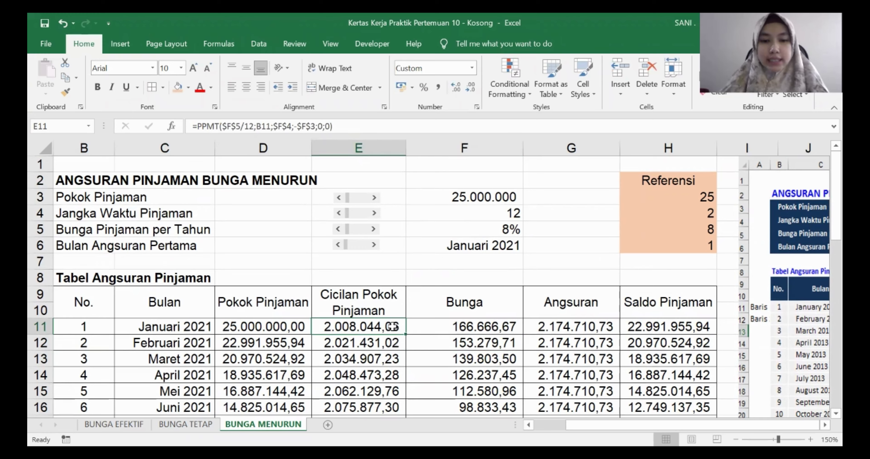
pyautogui.moveTo(392, 326); pyautogui.dragTo(479, 388)
pyautogui.press('Delete')
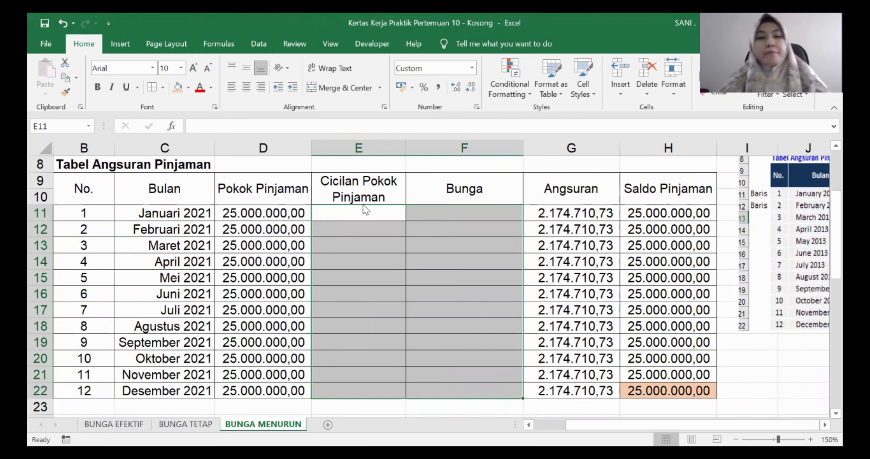
# Step: Enter =$F$3/$F$4 in E11 for the Cicilan Pokok Pinjaman and fill it down through E22
pyautogui.click(390, 219)
pyautogui.scroll(3, 489, 239)
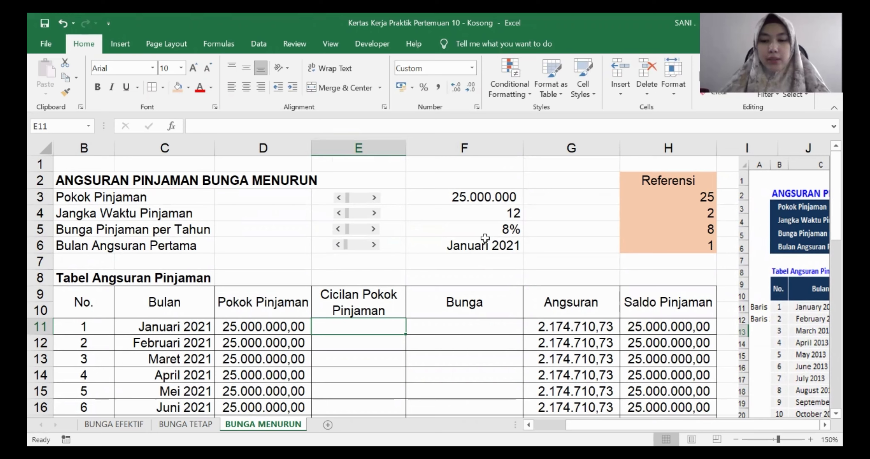
pyautogui.write('=')
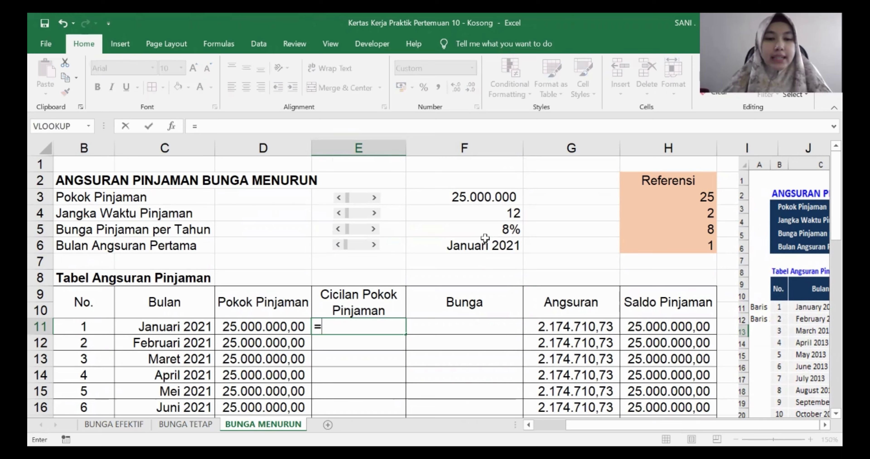
pyautogui.click(494, 194)
pyautogui.press('F4')
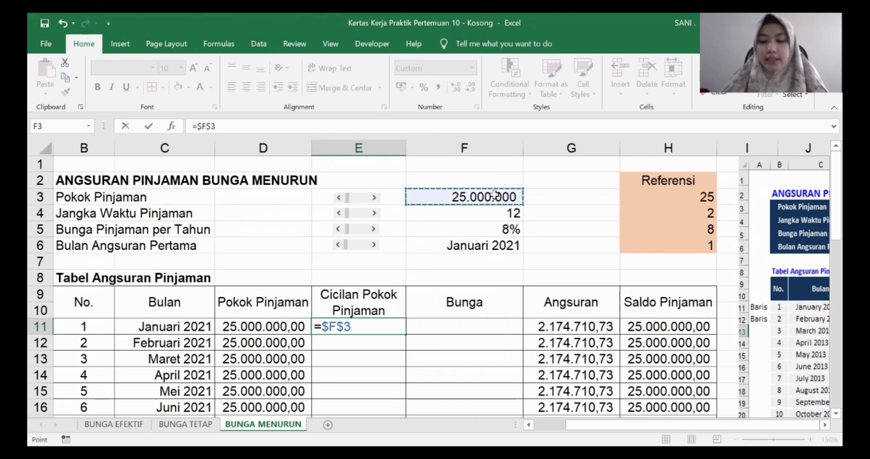
pyautogui.write('/')
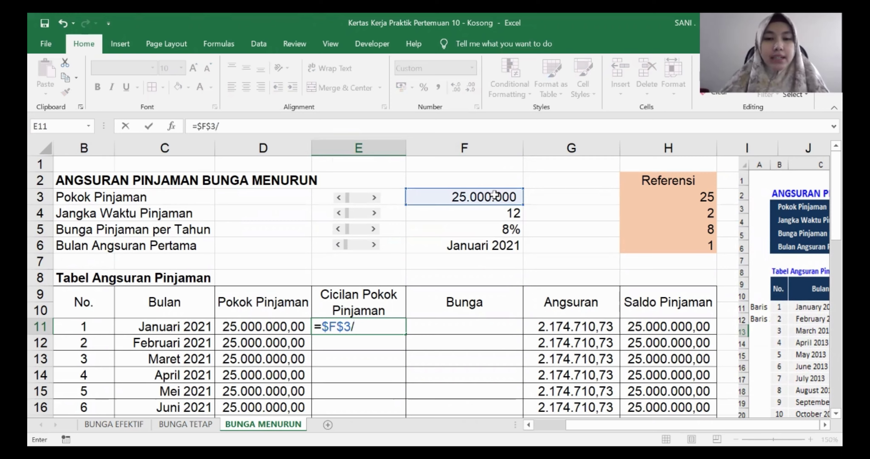
pyautogui.click(497, 209)
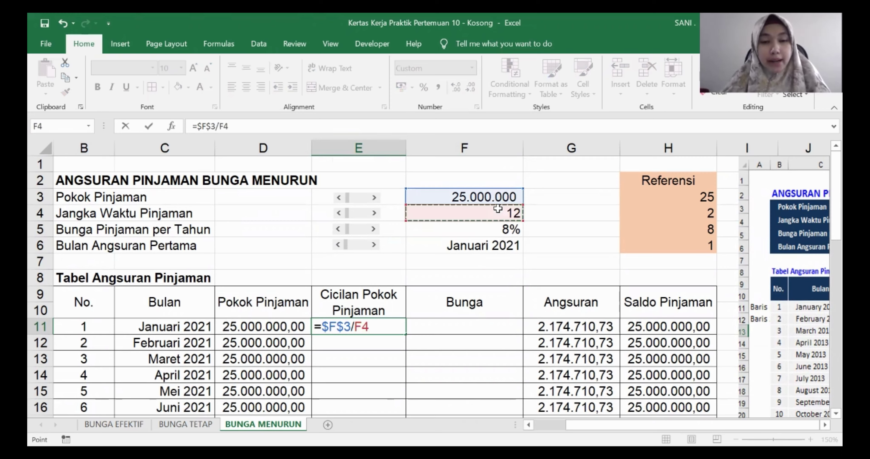
pyautogui.press('F4')
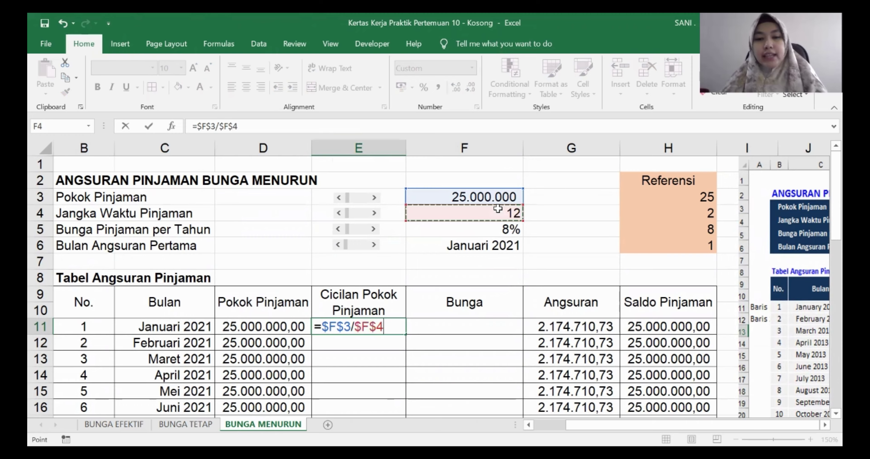
pyautogui.press('Return')
pyautogui.click(385, 325)
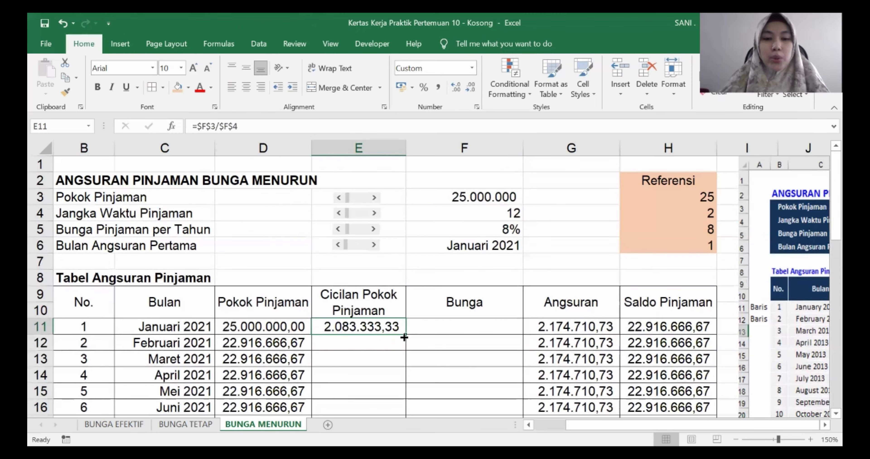
pyautogui.moveTo(405, 334); pyautogui.dragTo(369, 397)
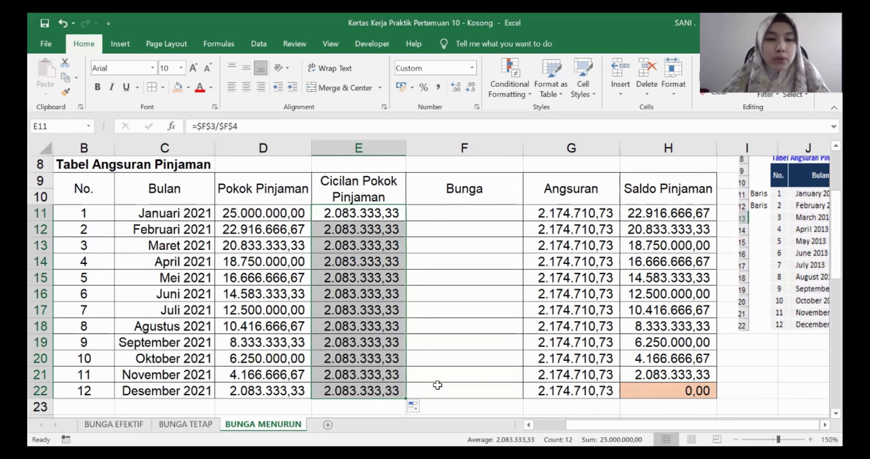
# Step: Enter =(D11*$F$5)/$F$4 as the Bunga in F11 of the BUNGA MENURUN sheet and fill it down through F22
pyautogui.click(474, 215)
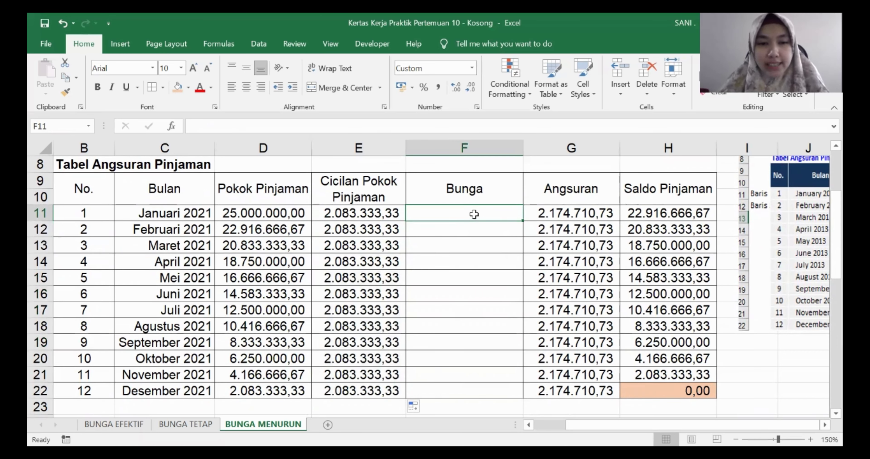
pyautogui.scroll(3, 469, 217)
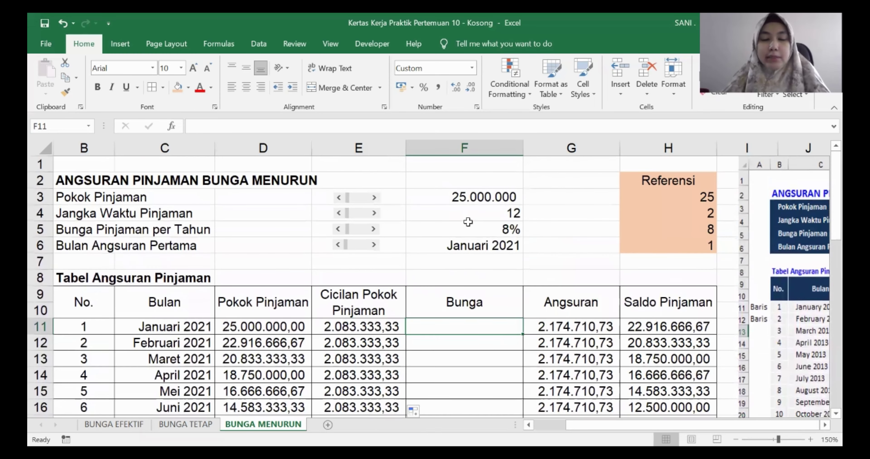
pyautogui.scroll(-1, 479, 290)
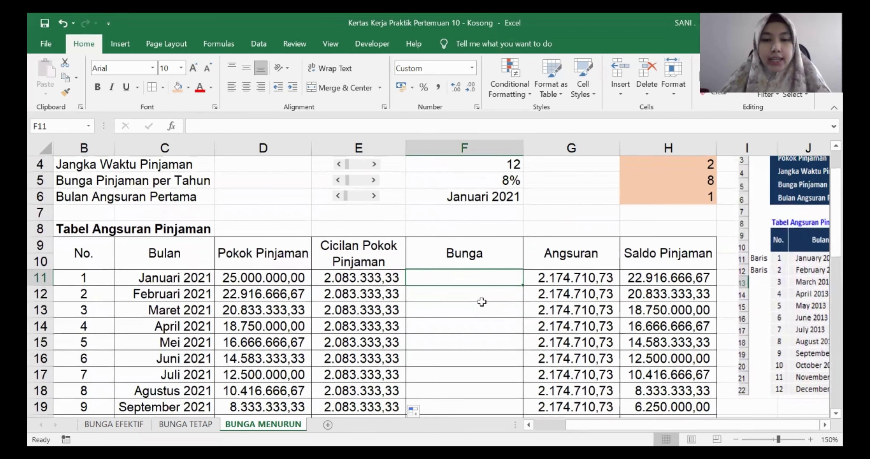
pyautogui.write('=')
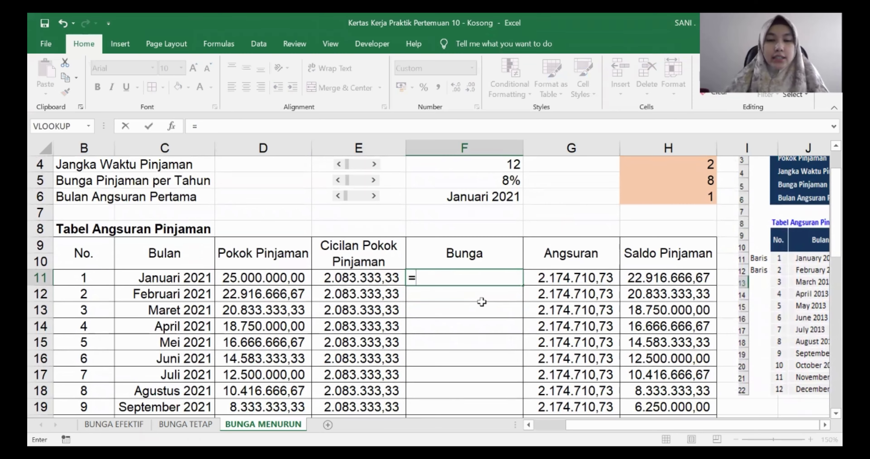
pyautogui.write('(')
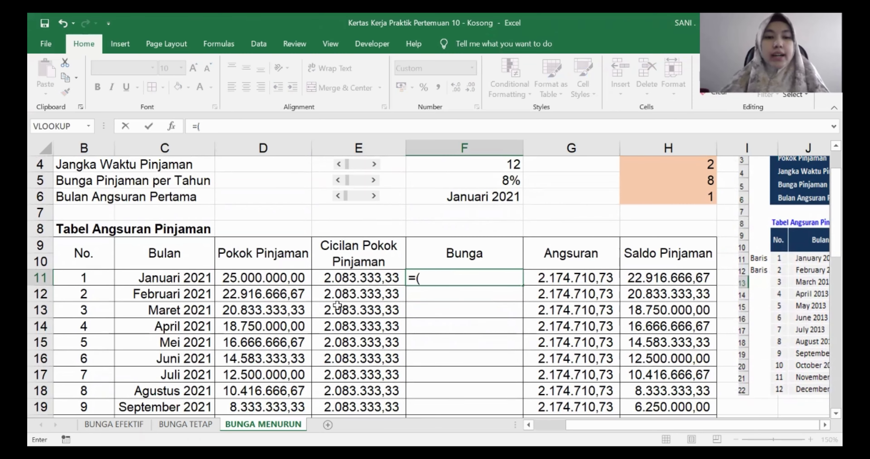
pyautogui.click(277, 273)
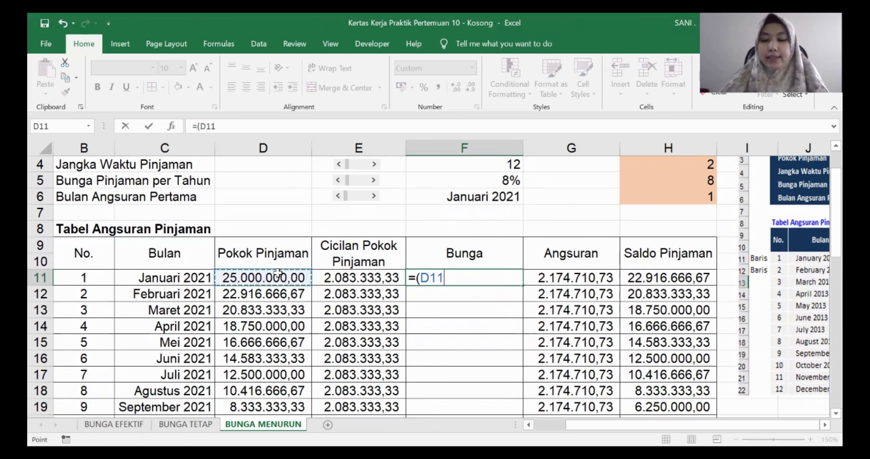
pyautogui.write('*')
pyautogui.scroll(1, 304, 273)
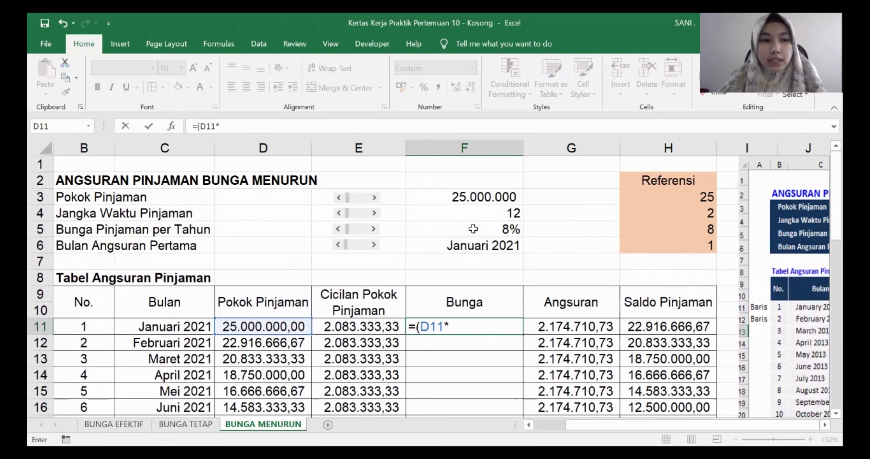
pyautogui.click(484, 230)
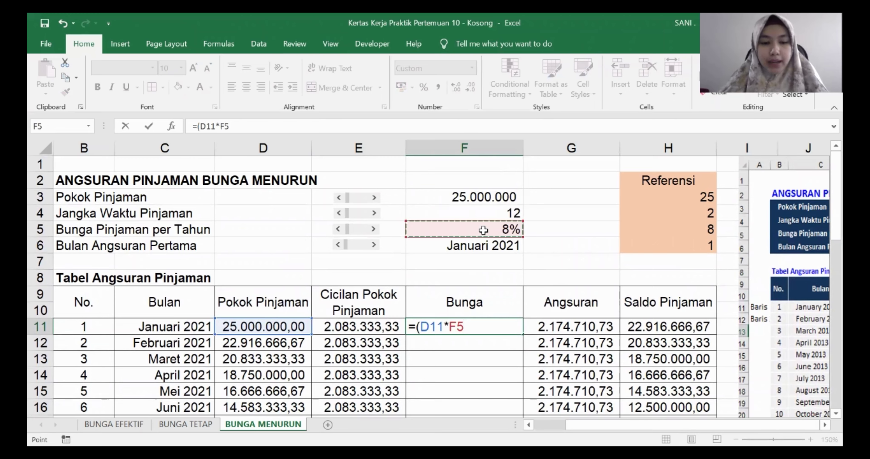
pyautogui.press('F4')
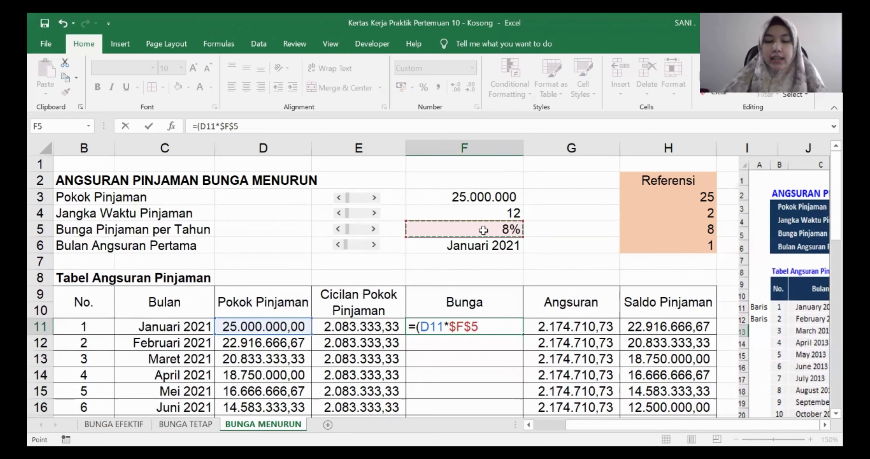
pyautogui.write(')/')
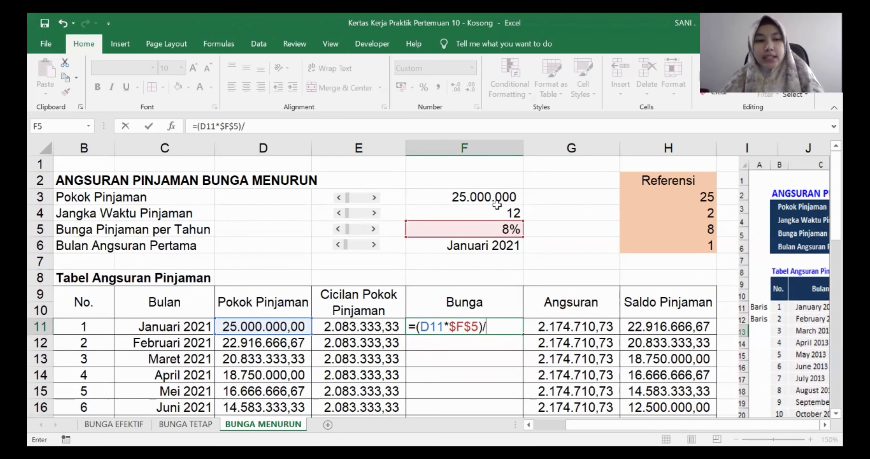
pyautogui.click(503, 213)
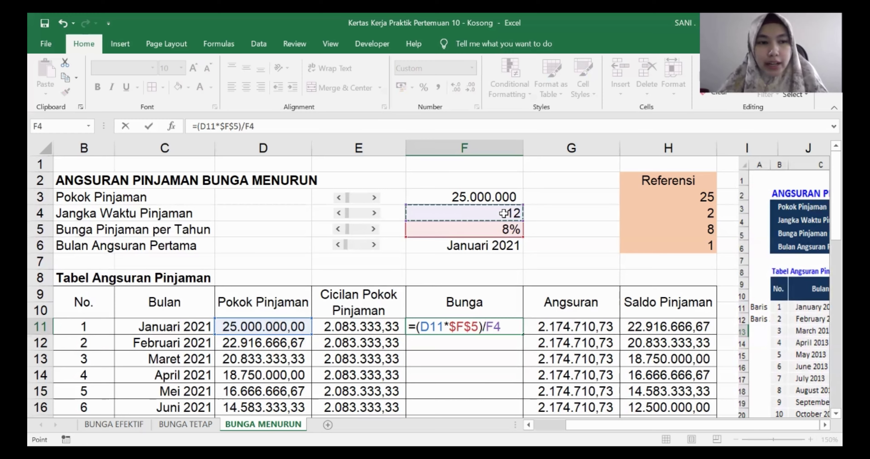
pyautogui.press('F4')
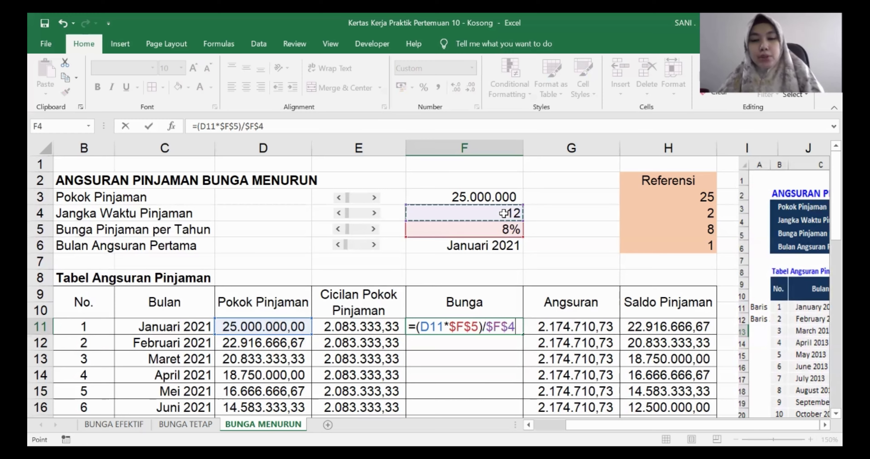
pyautogui.press('Return')
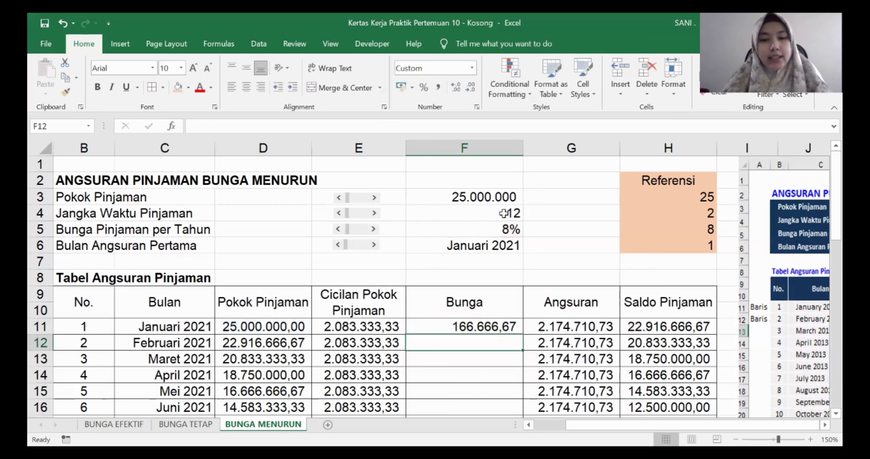
pyautogui.click(510, 326)
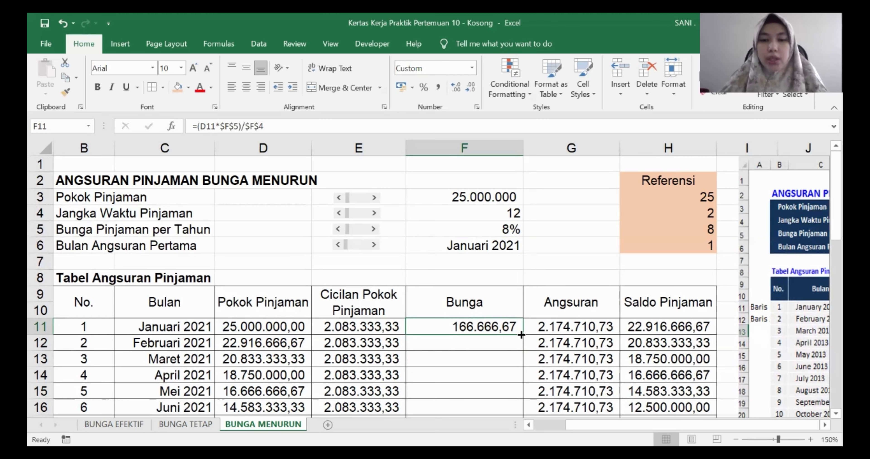
pyautogui.moveTo(520, 334); pyautogui.dragTo(493, 391)
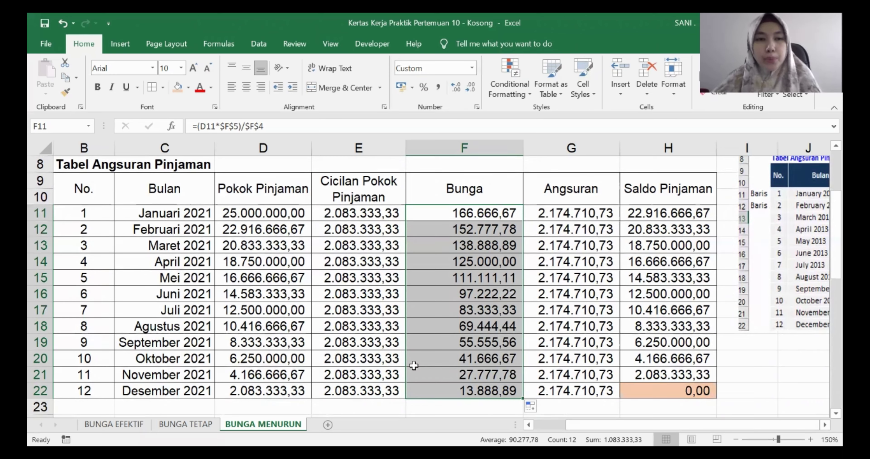
# Step: Format E23:G23 below the table on the BUNGA EFEKTIF sheet with a yellow fill and bold 12-point text
pyautogui.moveTo(583, 212); pyautogui.dragTo(590, 391)
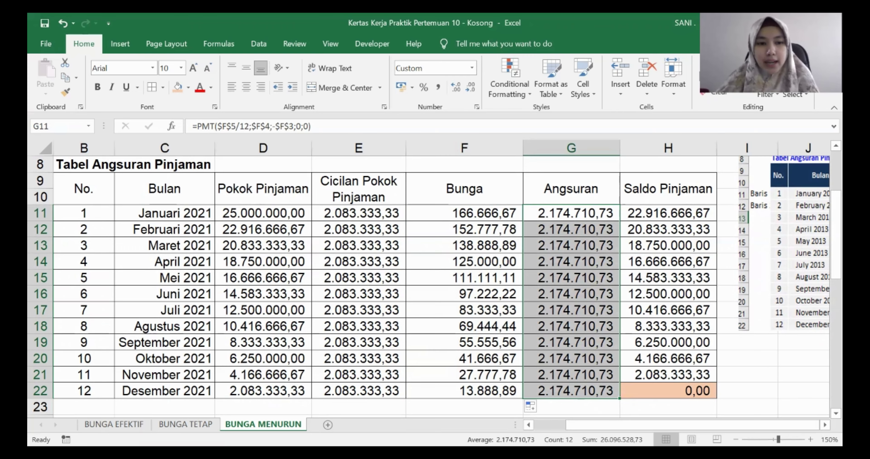
pyautogui.click(114, 424)
pyautogui.scroll(-2, 388, 367)
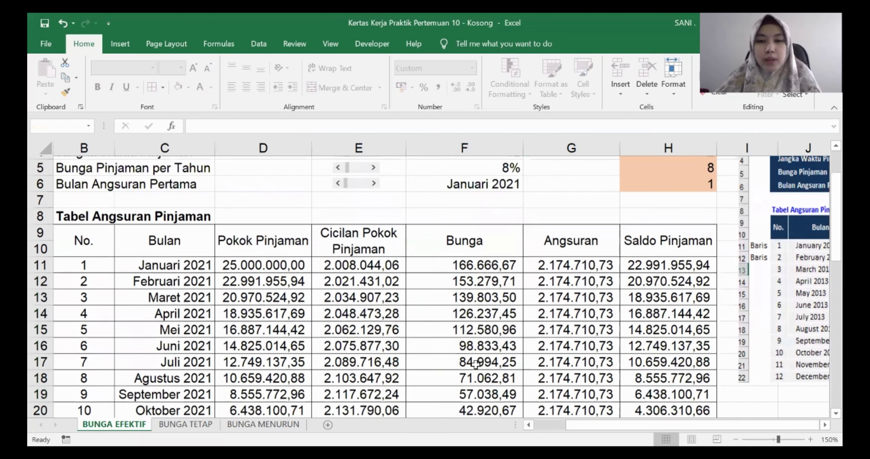
pyautogui.moveTo(348, 374); pyautogui.dragTo(570, 374)
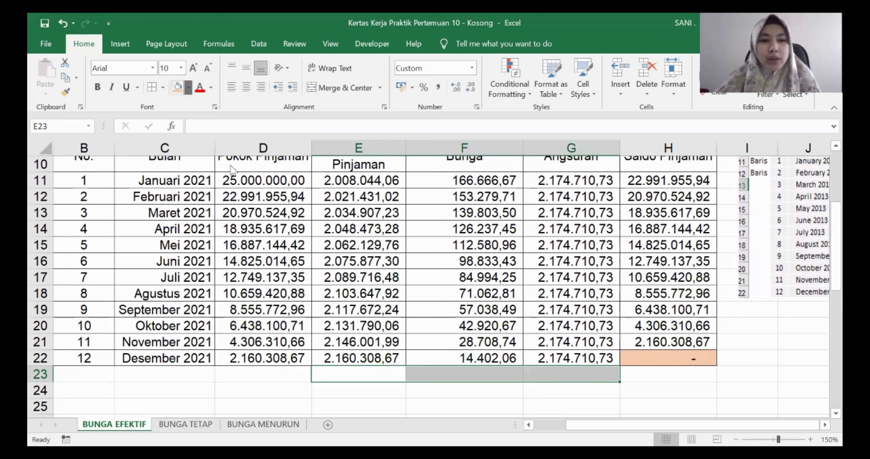
pyautogui.click(188, 87)
pyautogui.click(211, 192)
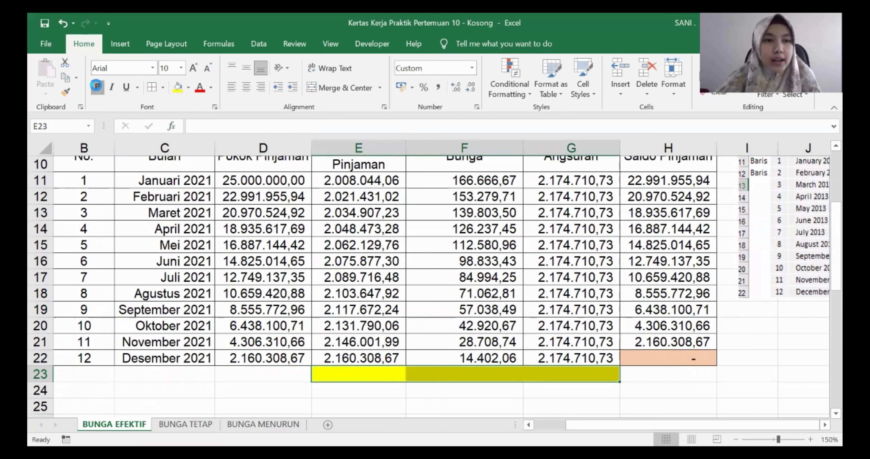
pyautogui.click(96, 86)
pyautogui.click(193, 69)
pyautogui.click(193, 68)
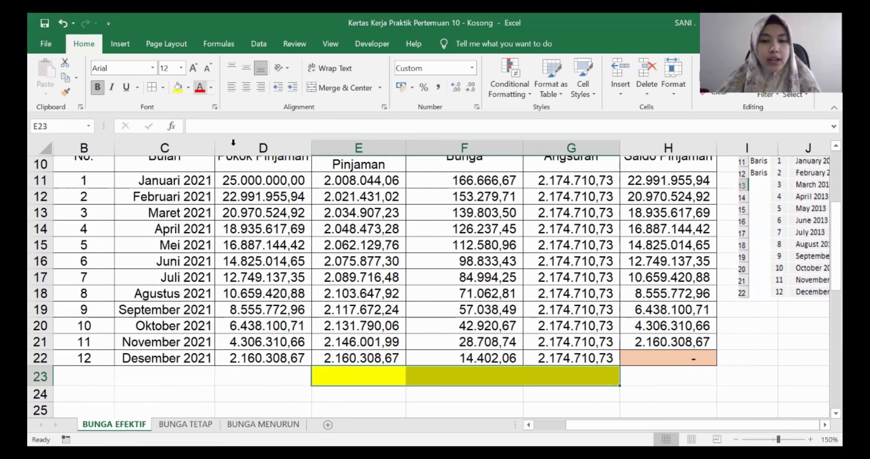
# Step: Copy the formatting of E23:G23 with Format Painter onto the same cells of the BUNGA TETAP and BUNGA MENURUN sheets
pyautogui.click(63, 91)
pyautogui.click(185, 424)
pyautogui.scroll(-4, 367, 368)
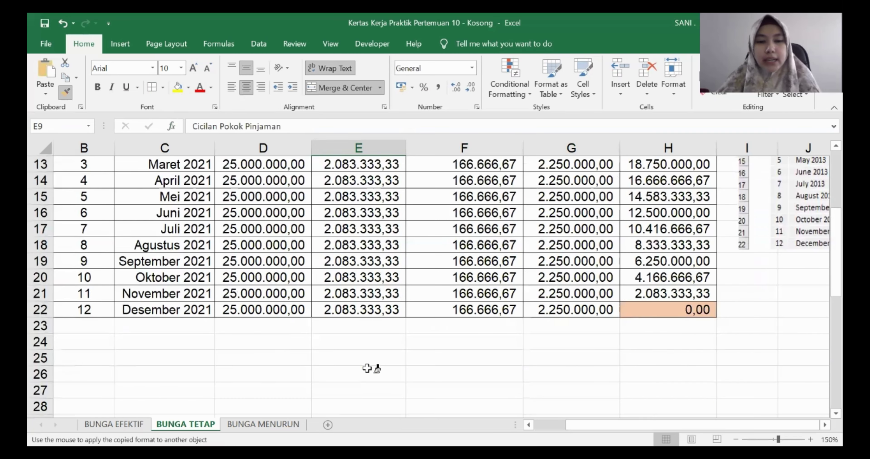
pyautogui.moveTo(371, 324); pyautogui.dragTo(573, 326)
pyautogui.click(67, 90)
pyautogui.click(263, 424)
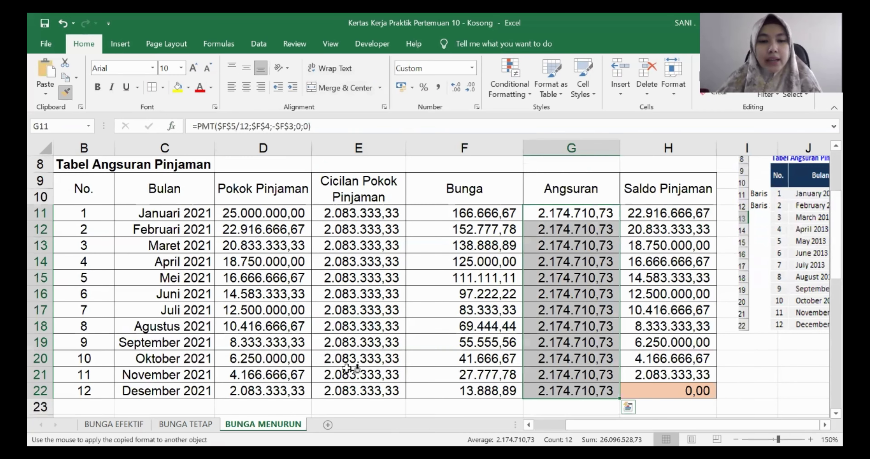
pyautogui.scroll(-2, 353, 368)
pyautogui.click(339, 307)
# Step: Total the Cicilan Pokok Pinjaman column on the BUNGA EFEKTIF sheet with =SUM(E11:E22) in E23
pyautogui.hotkey('ctrl', 'pageup')
pyautogui.hotkey('ctrl', 'pageup')
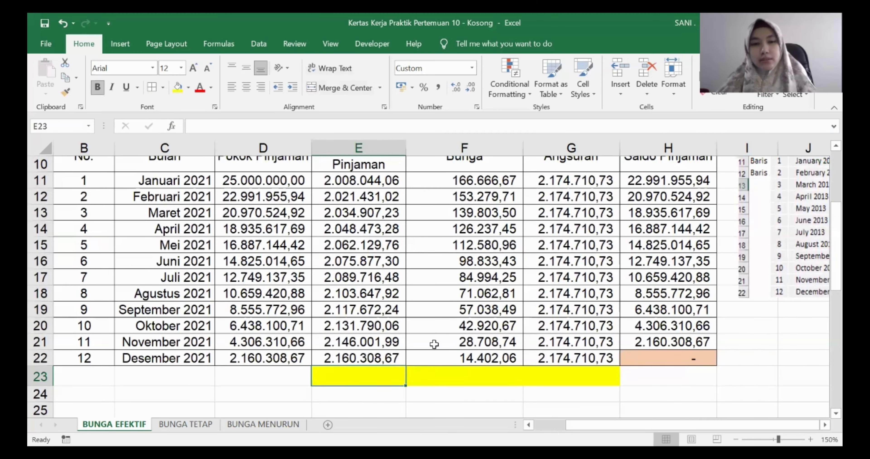
pyautogui.scroll(1, 434, 343)
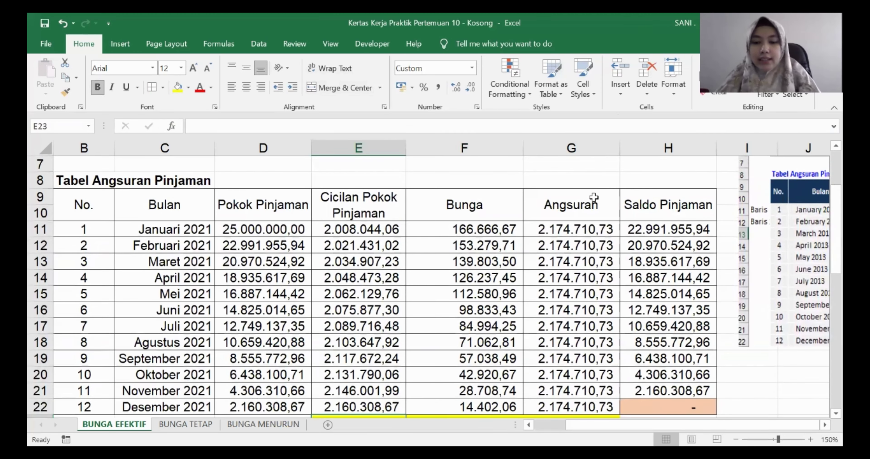
pyautogui.scroll(-1, 585, 202)
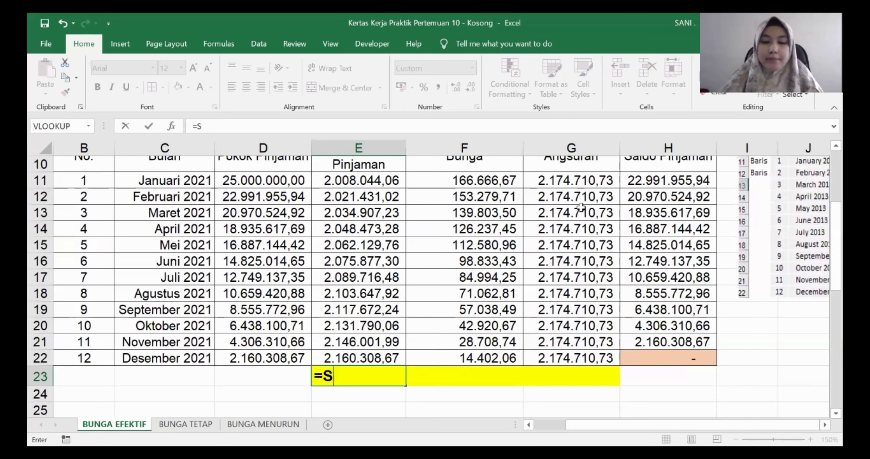
pyautogui.write('UM(')
pyautogui.scroll(1, 473, 270)
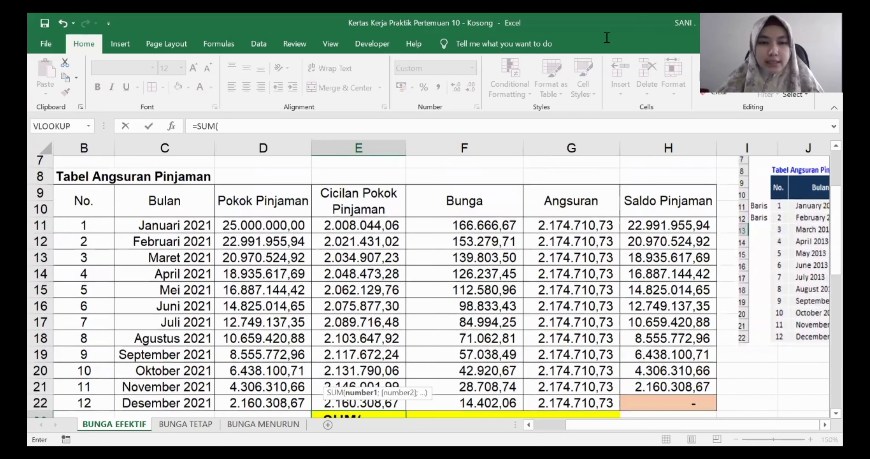
pyautogui.click(358, 230)
pyautogui.moveTo(357, 230); pyautogui.dragTo(364, 358)
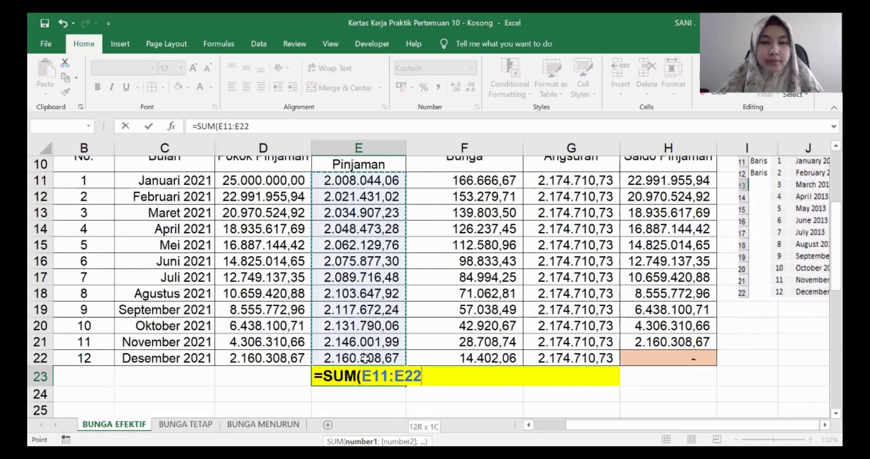
pyautogui.press('Return')
# Step: Copy the E23 total into F23:G23 and autofit the width of column G
pyautogui.press('Up')
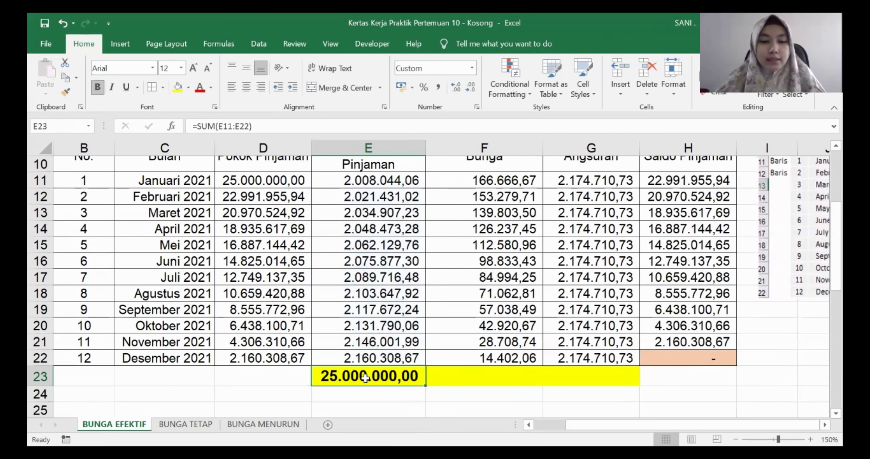
pyautogui.hotkey('ctrl', 'c')
pyautogui.moveTo(461, 378); pyautogui.dragTo(598, 383)
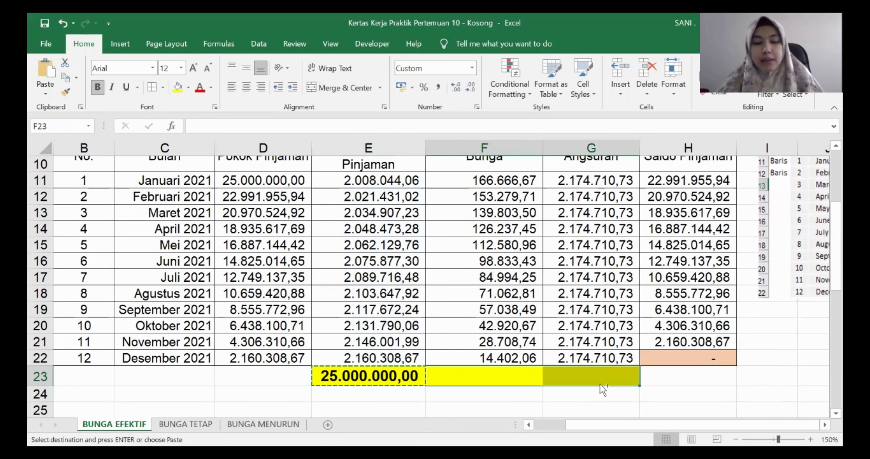
pyautogui.hotkey('ctrl', 'v')
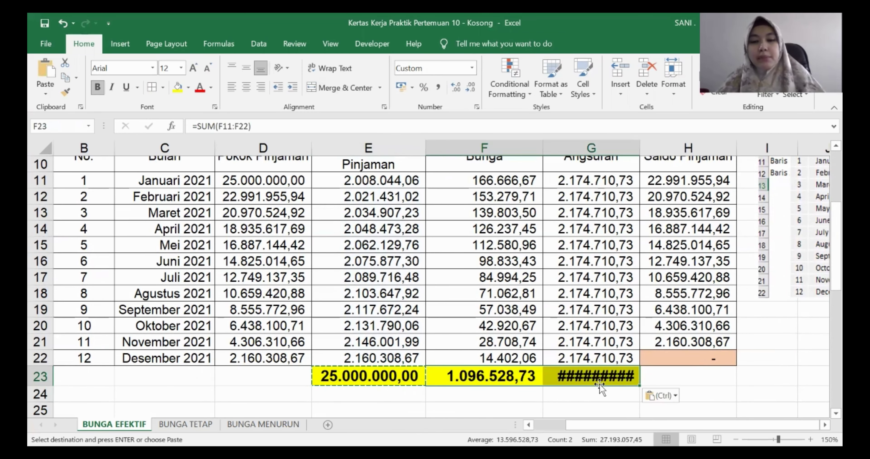
pyautogui.doubleClick(639, 147)
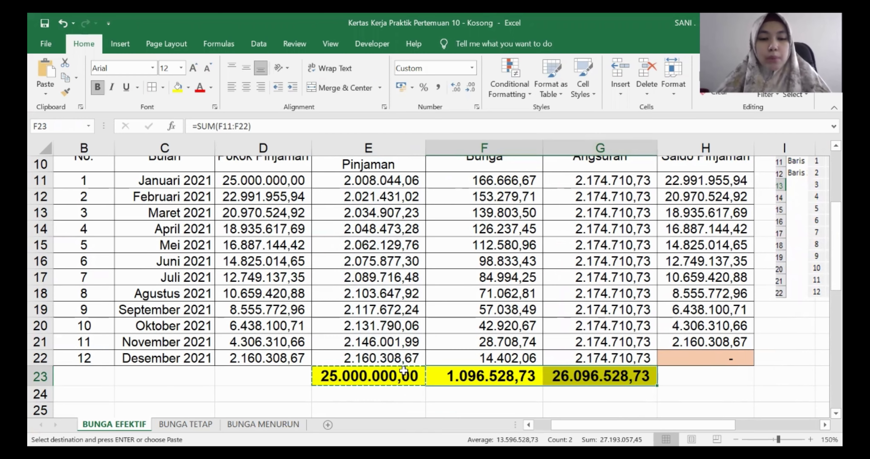
# Step: Copy the E23:G23 totals to the same cells of the BUNGA TETAP sheet and autofit columns E and G
pyautogui.moveTo(402, 375); pyautogui.dragTo(586, 371)
pyautogui.hotkey('ctrl', 'v')
pyautogui.hotkey('ctrl', 'c')
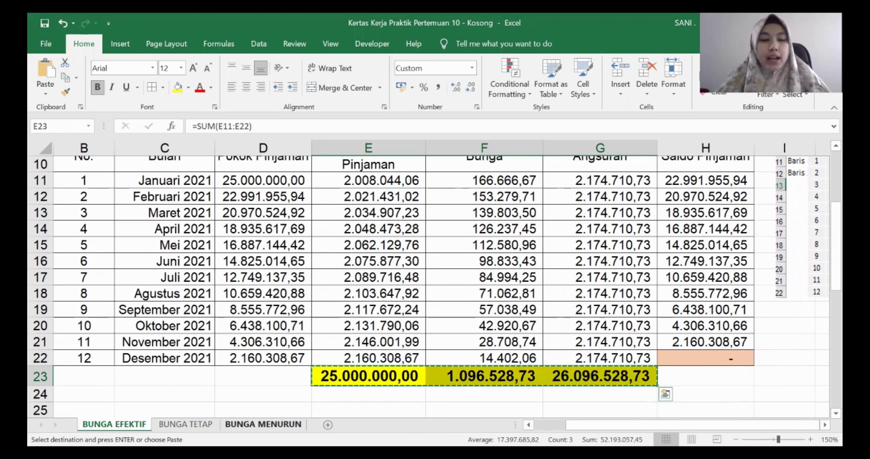
pyautogui.hotkey('ctrl', 'pagedown')
pyautogui.click(382, 330)
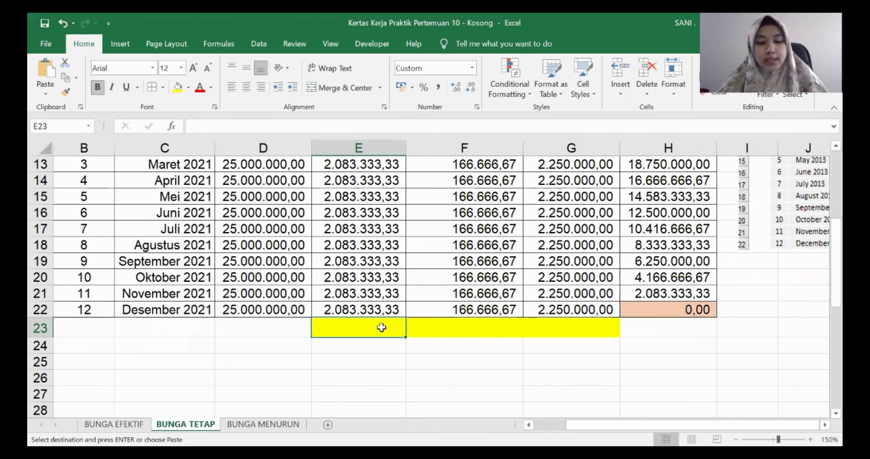
pyautogui.hotkey('ctrl', 'v')
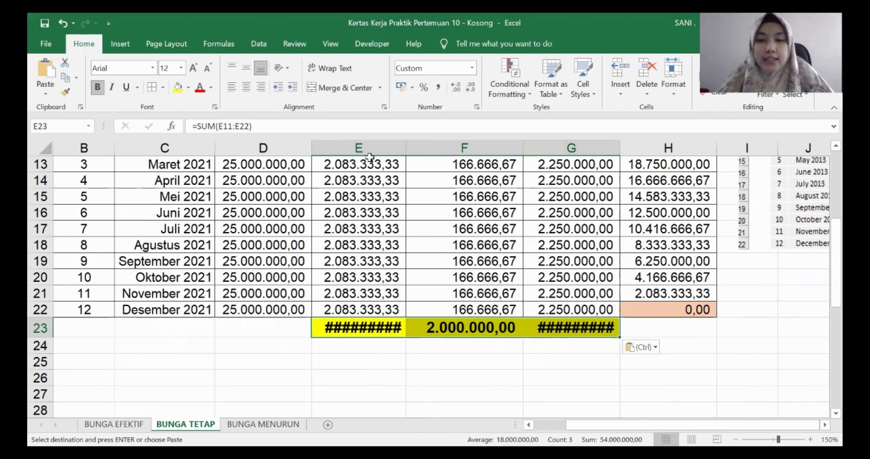
pyautogui.doubleClick(622, 147)
pyautogui.doubleClick(401, 146)
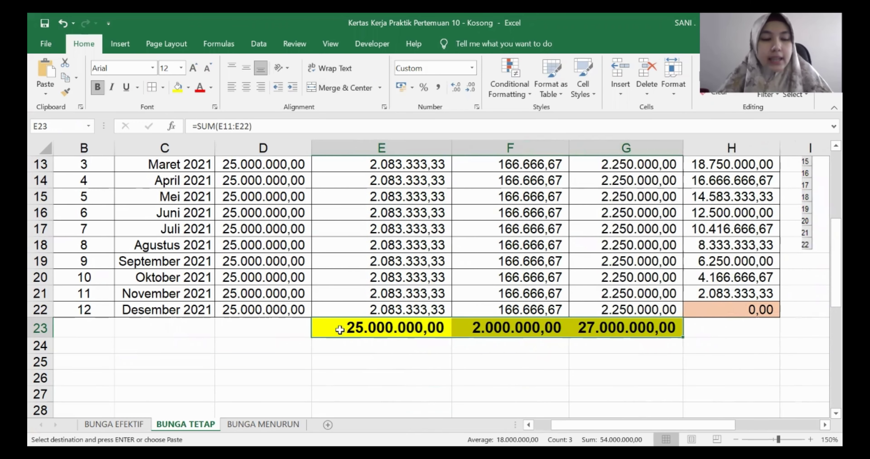
# Step: Copy the E23:G23 totals of the BUNGA TETAP sheet to the same cells of the BUNGA MENURUN sheet
pyautogui.click(632, 330)
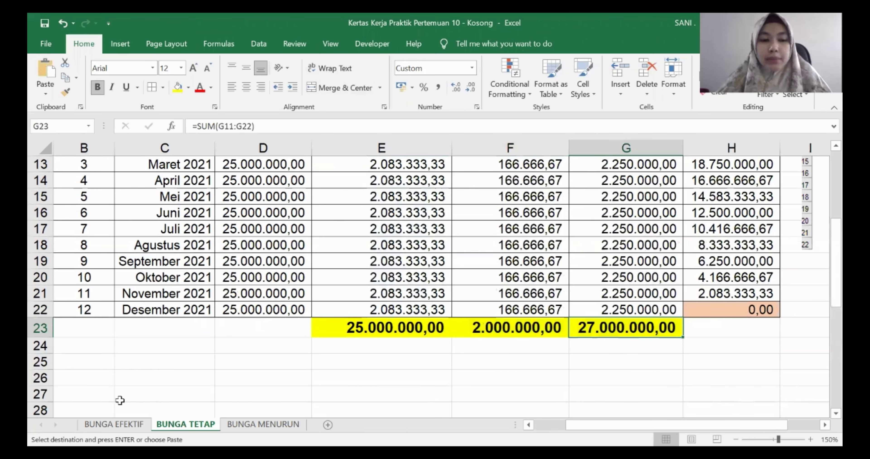
pyautogui.click(263, 424)
pyautogui.click(358, 312)
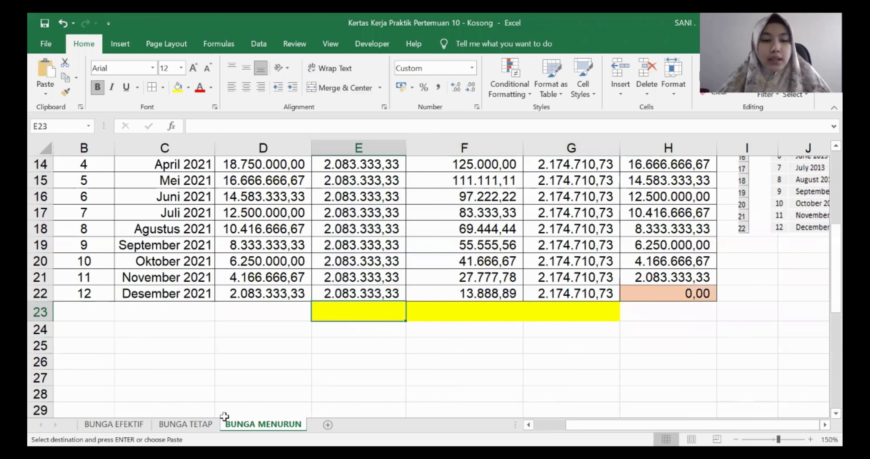
pyautogui.click(186, 424)
pyautogui.moveTo(415, 327); pyautogui.dragTo(636, 330)
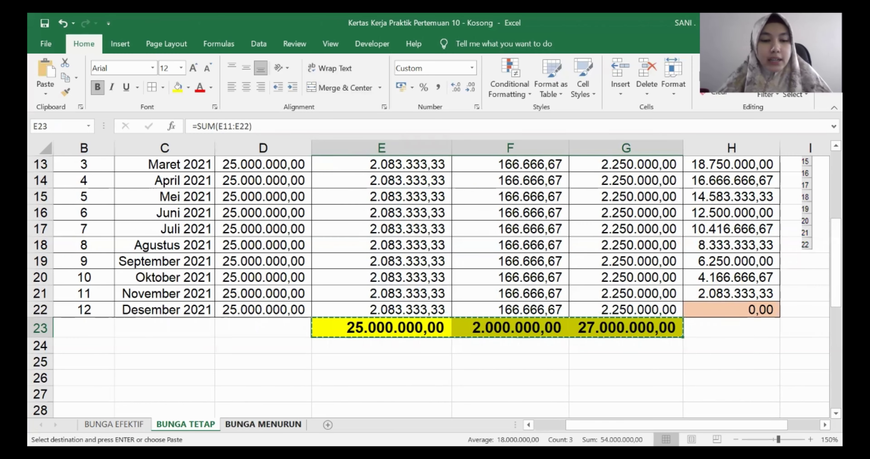
pyautogui.click(263, 424)
pyautogui.click(378, 310)
pyautogui.hotkey('ctrl', 'v')
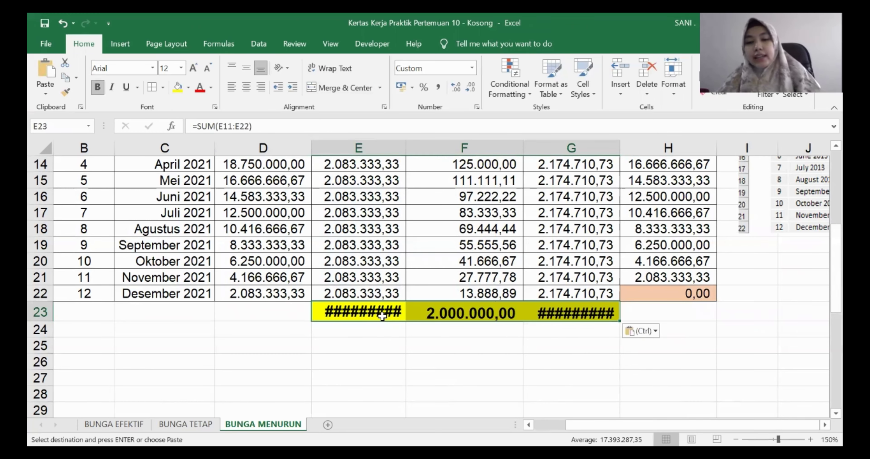
# Step: Autofit the widths of columns G and E on the BUNGA MENURUN sheet
pyautogui.doubleClick(623, 148)
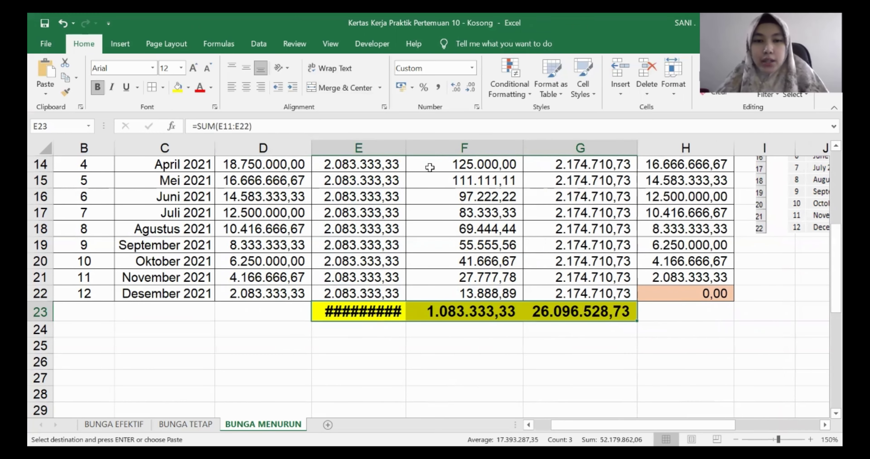
pyautogui.click(403, 148)
pyautogui.doubleClick(404, 148)
pyautogui.click(496, 311)
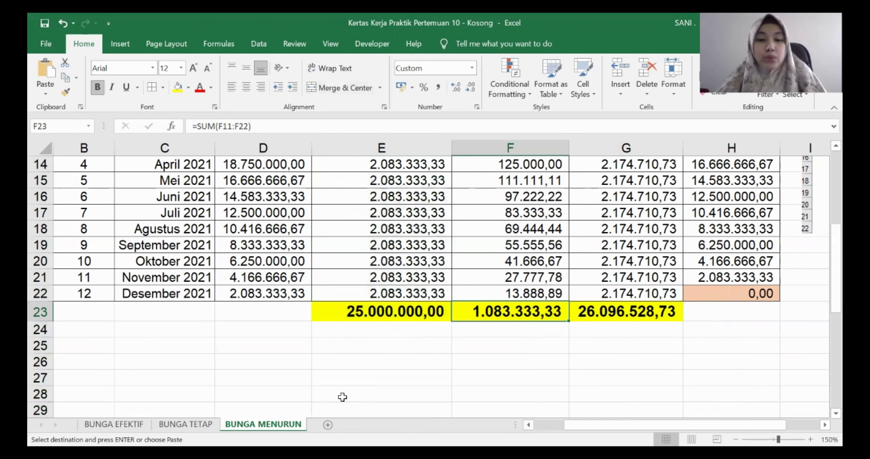
# Step: Compare the row 23 totals across the BUNGA EFEKTIF, BUNGA TETAP and BUNGA MENURUN sheets
pyautogui.click(195, 424)
pyautogui.click(108, 424)
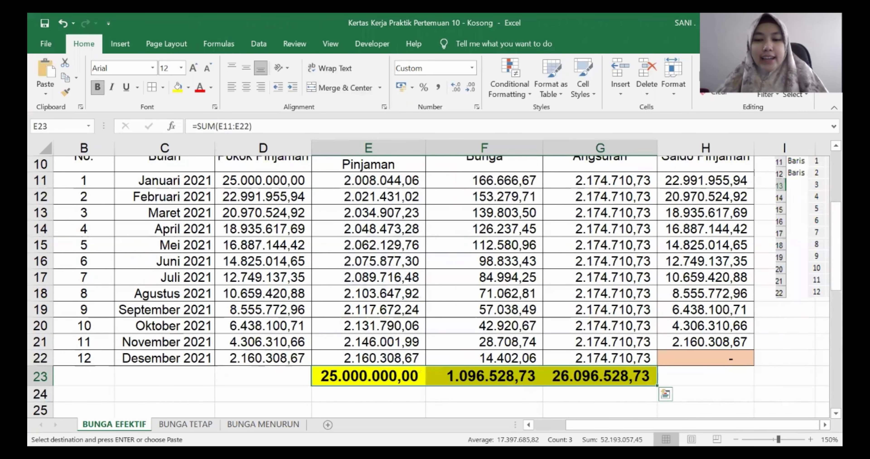
pyautogui.click(186, 424)
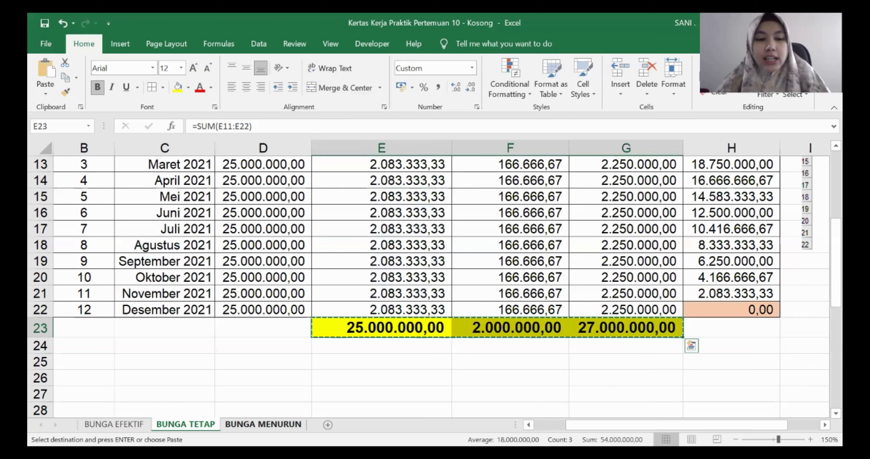
pyautogui.click(262, 425)
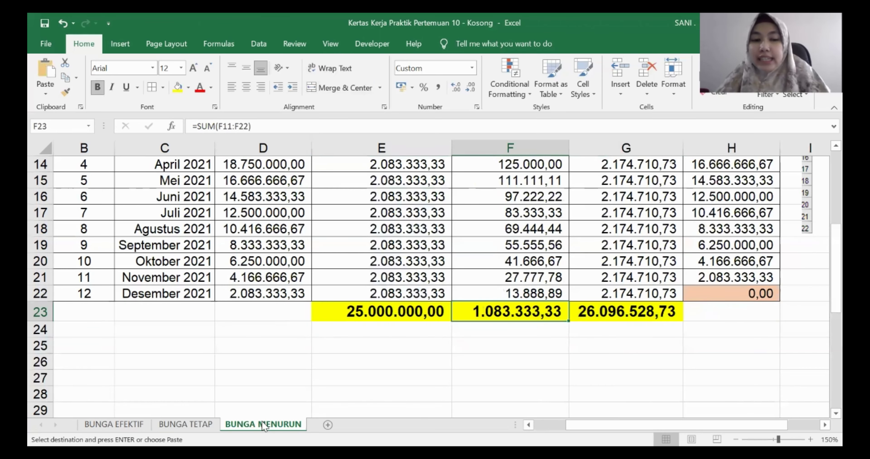
pyautogui.click(192, 425)
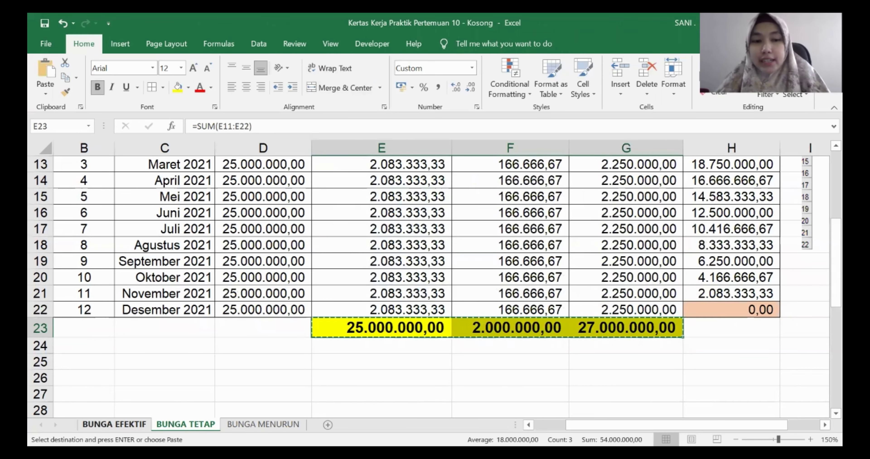
pyautogui.click(113, 424)
pyautogui.click(207, 359)
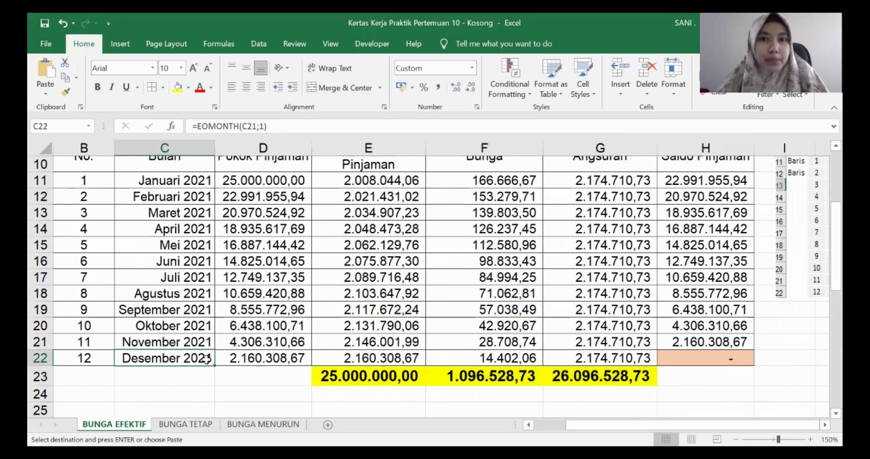
pyautogui.click(246, 372)
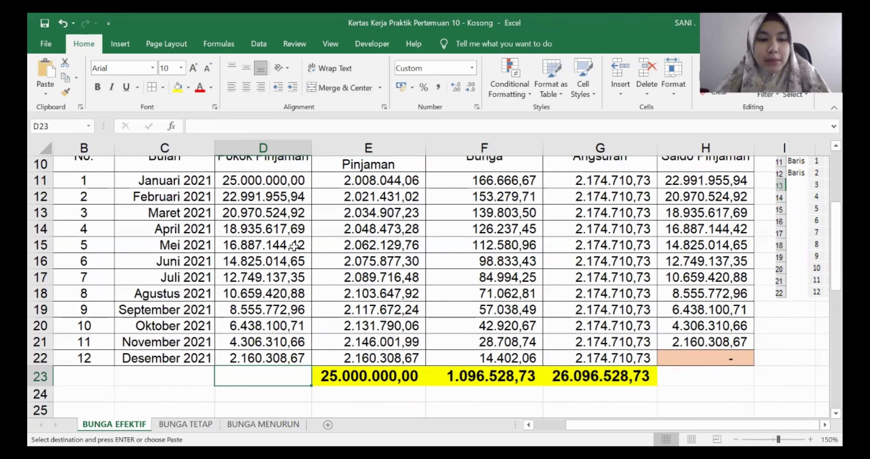
pyautogui.click(680, 375)
pyautogui.scroll(-2, 372, 375)
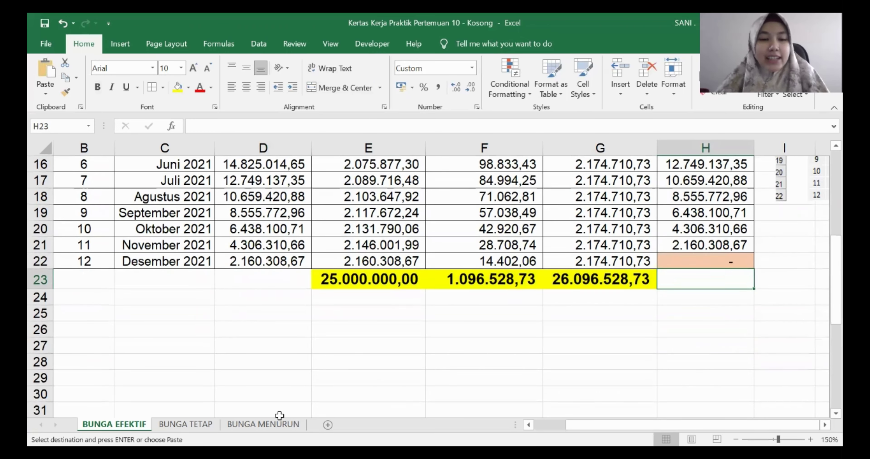
# Step: Create a copy of the BUNGA MENURUN sheet at the end of the workbook
pyautogui.click(280, 422)
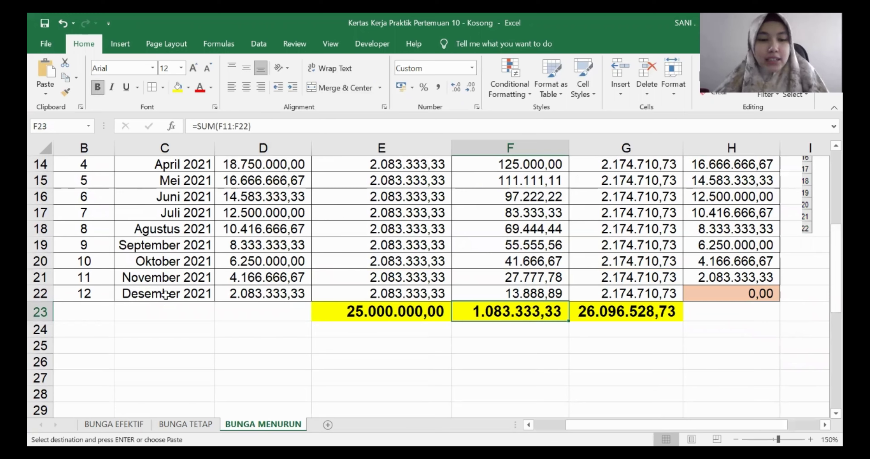
pyautogui.rightClick(290, 423)
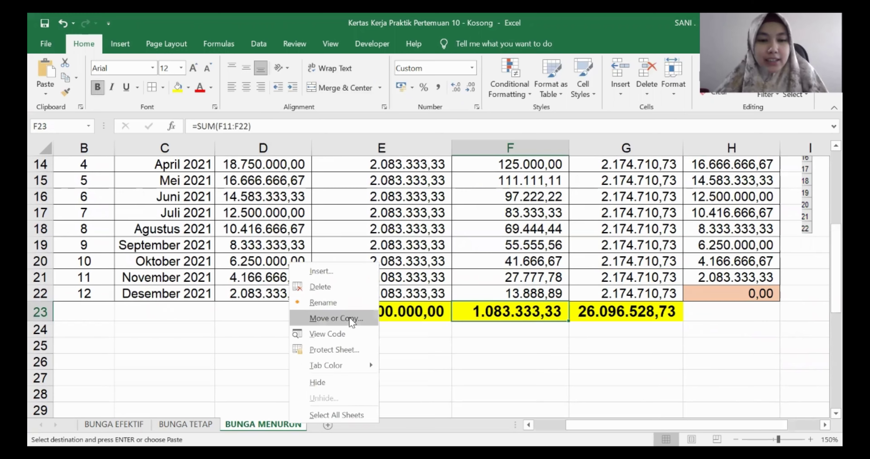
pyautogui.click(295, 320)
pyautogui.click(298, 330)
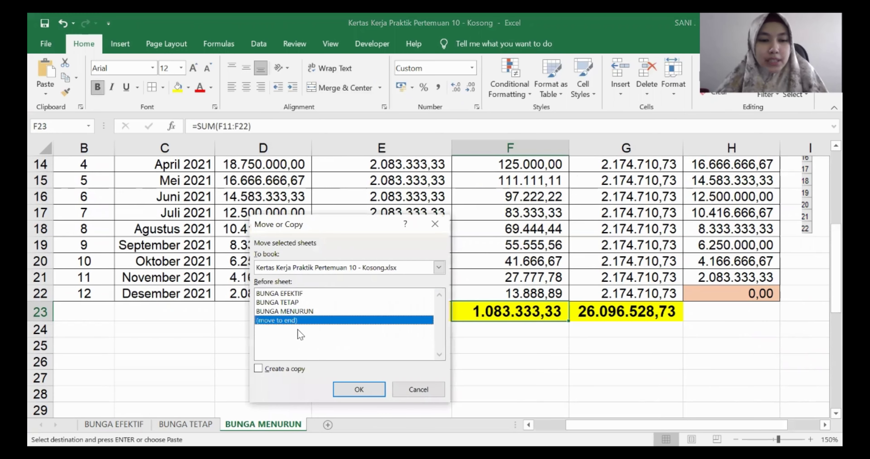
pyautogui.click(284, 370)
pyautogui.click(359, 389)
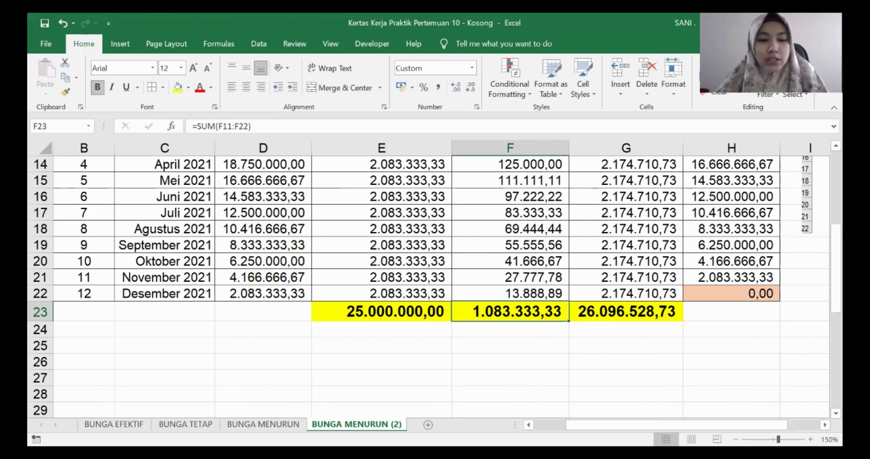
# Step: Rename the copied sheet as SOAL KASUS
pyautogui.doubleClick(335, 425)
pyautogui.write('SOAL')
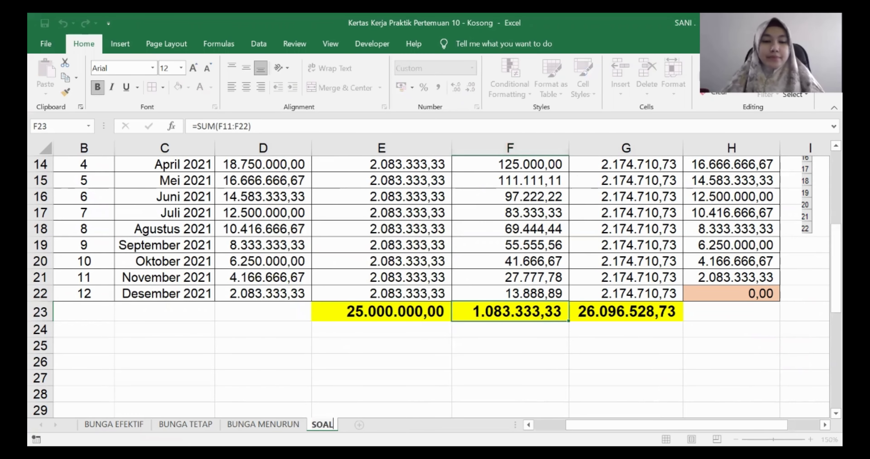
pyautogui.write(' KASUS')
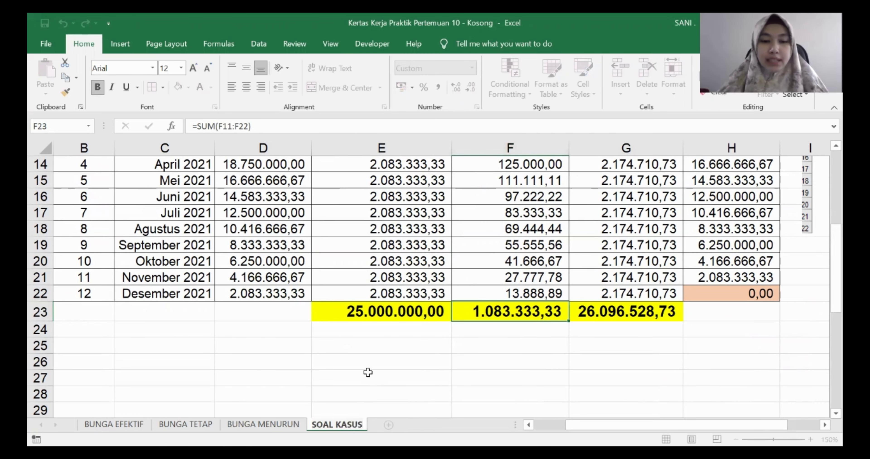
pyautogui.click(368, 372)
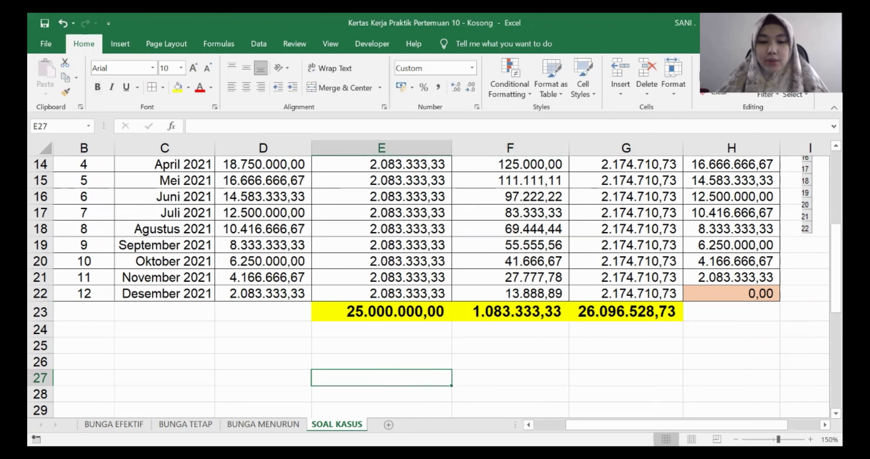
# Step: Switch to the PowerPoint presentation and bring up the SOAL KASUS slide with the case's loan criteria
pyautogui.hotkey('alt', 'Tab')
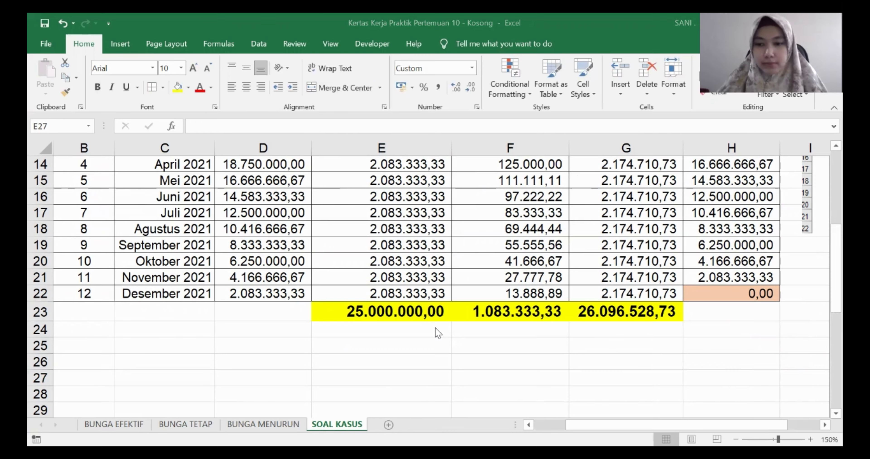
pyautogui.hotkey('alt', 'Tab')
pyautogui.scroll(-3, 390, 250)
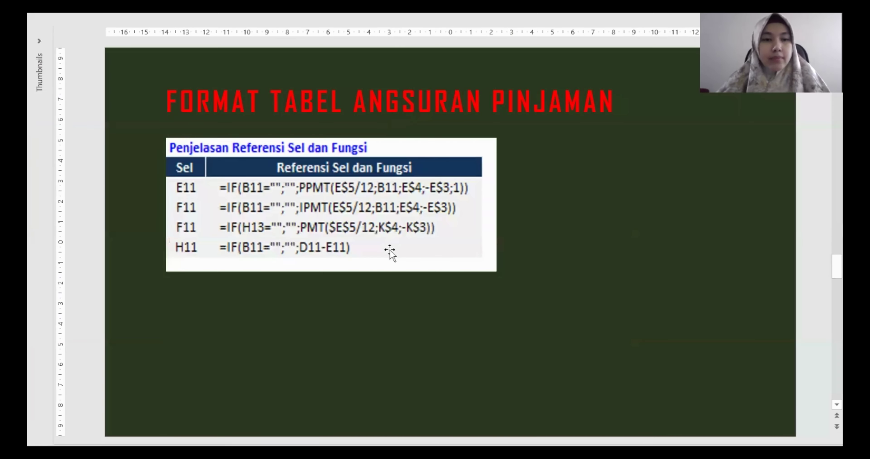
pyautogui.scroll(-2, 386, 254)
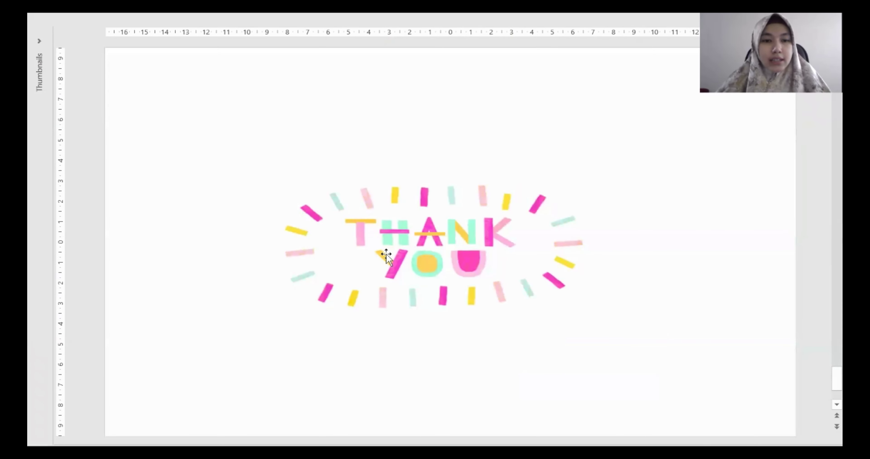
pyautogui.scroll(1, 384, 252)
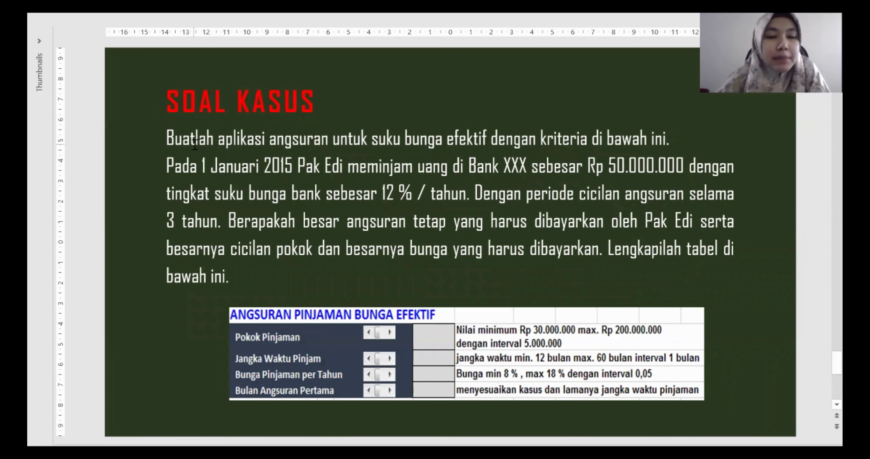